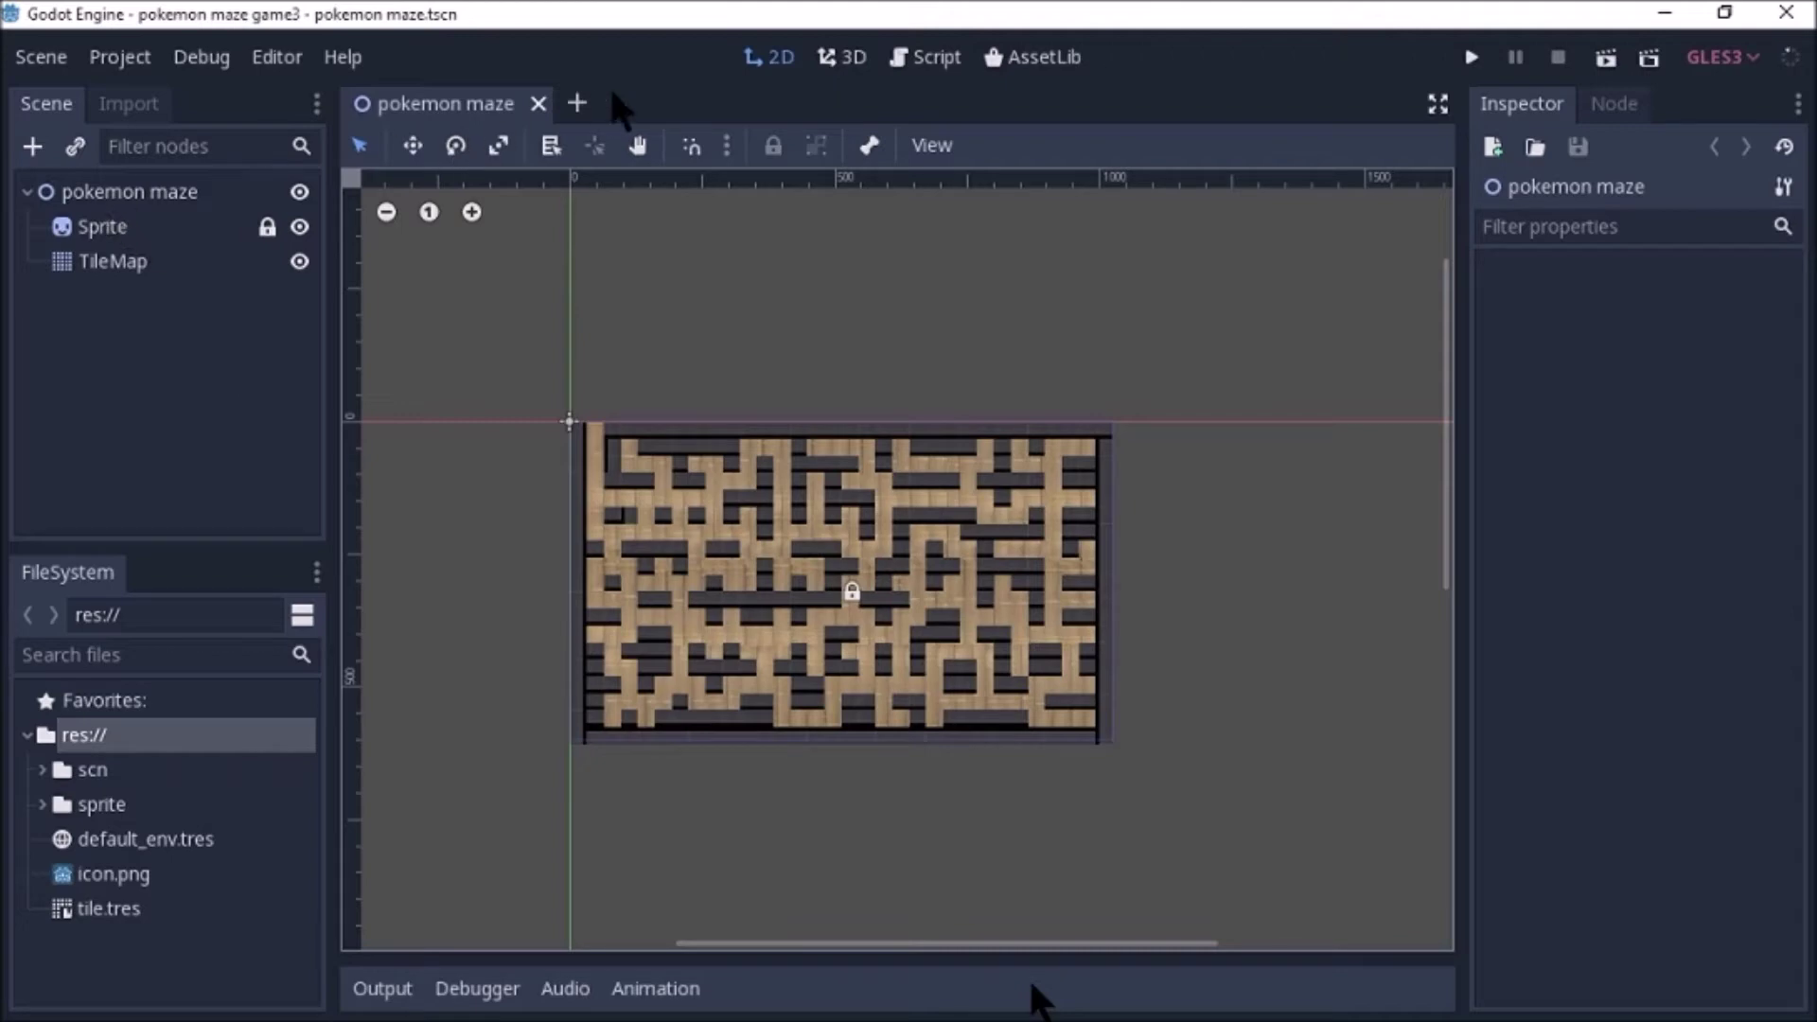
Open a new empty scene alongside the pokemon maze scene.
click(578, 102)
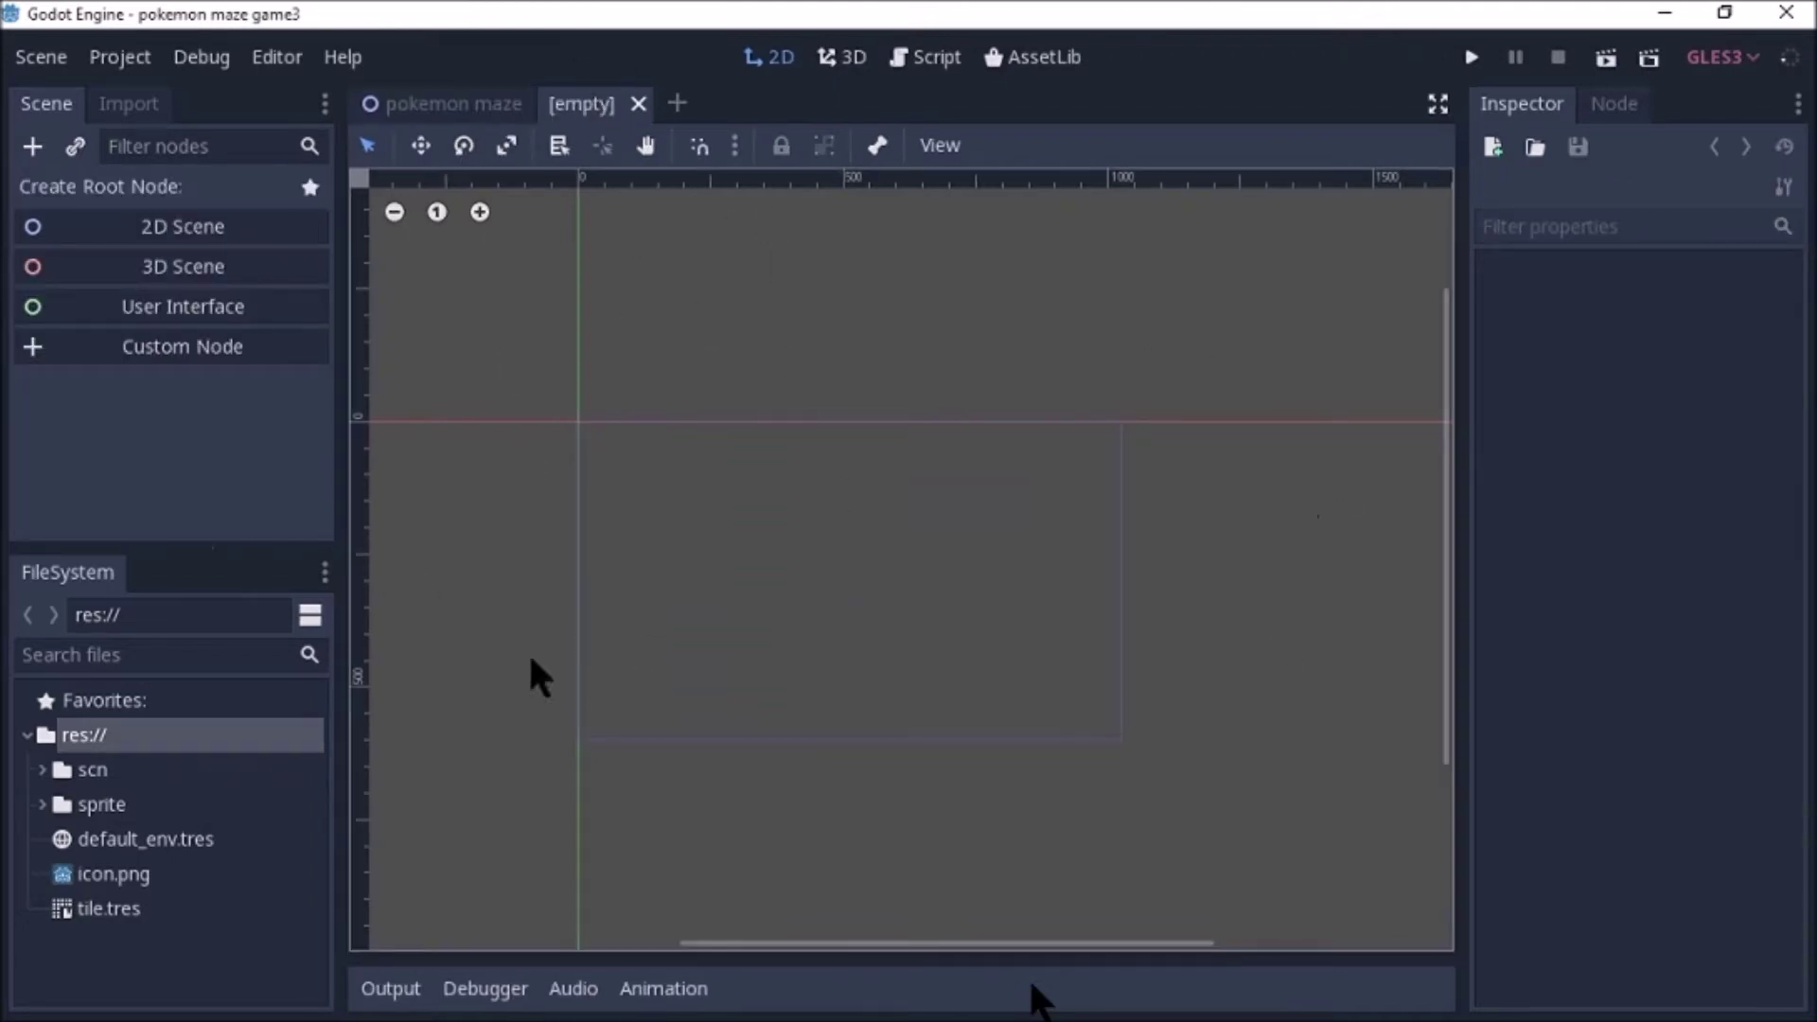
click(287, 227)
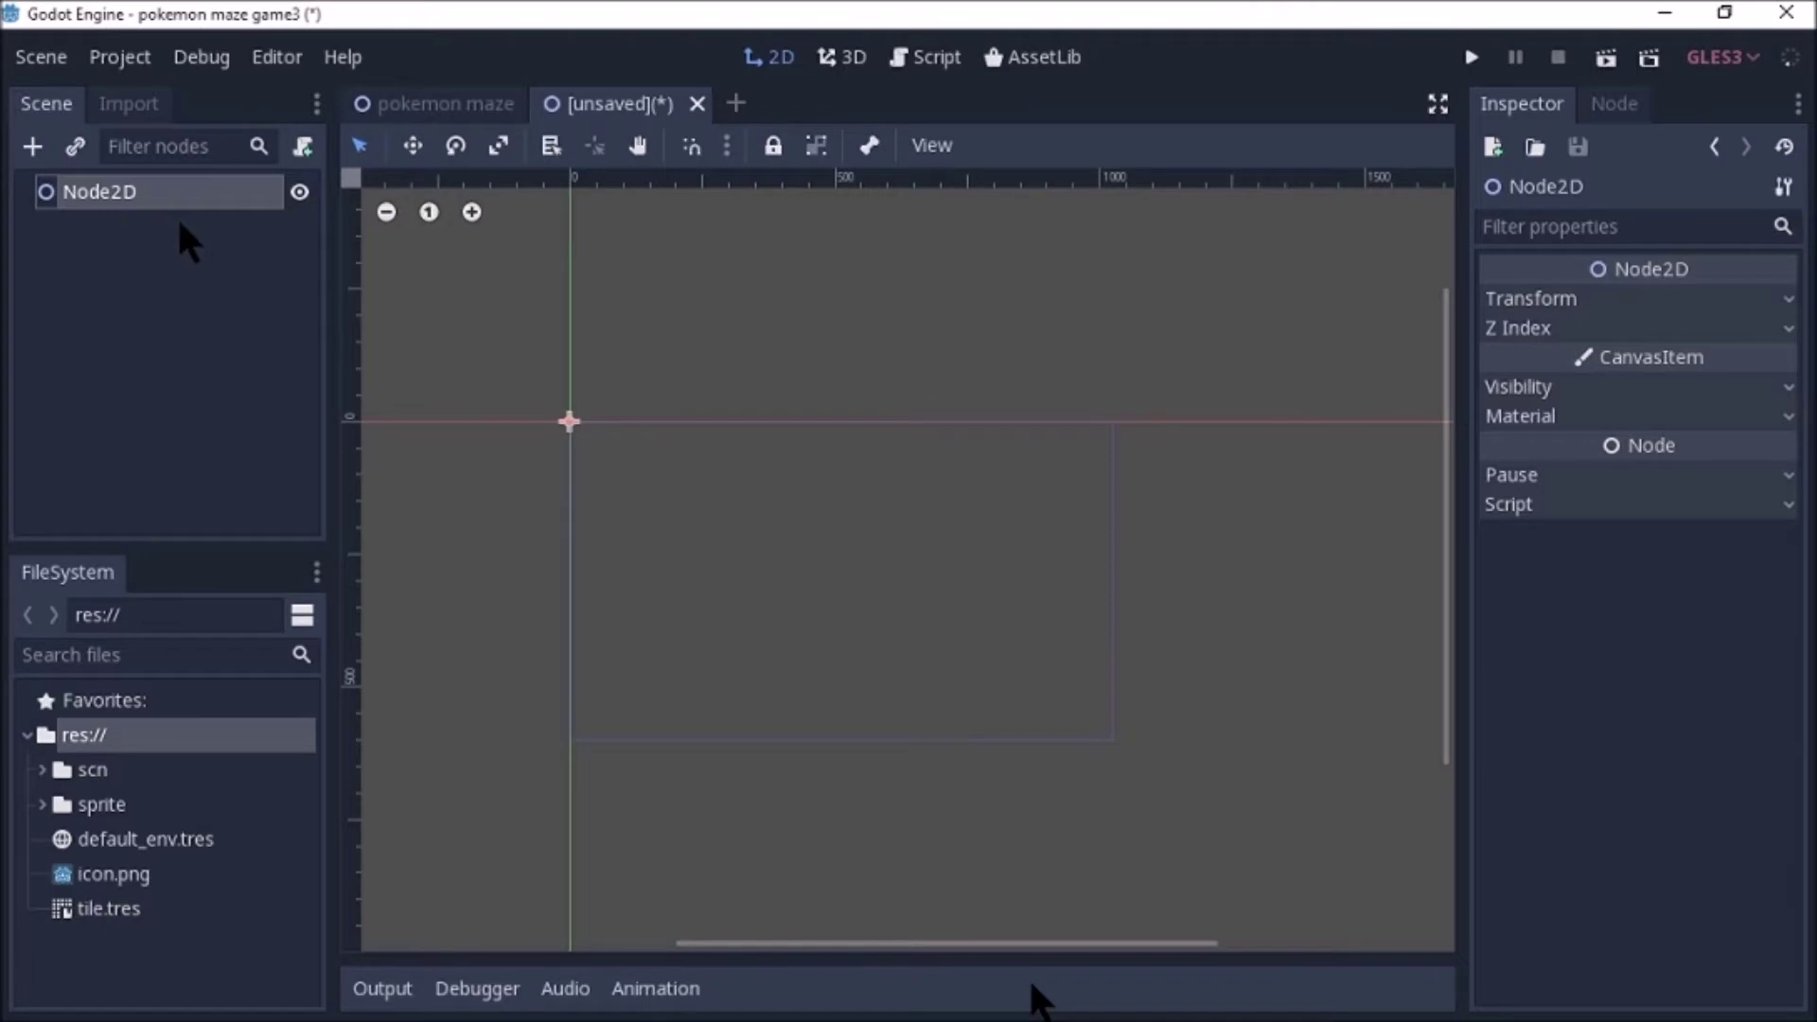
key(ctrl+z)
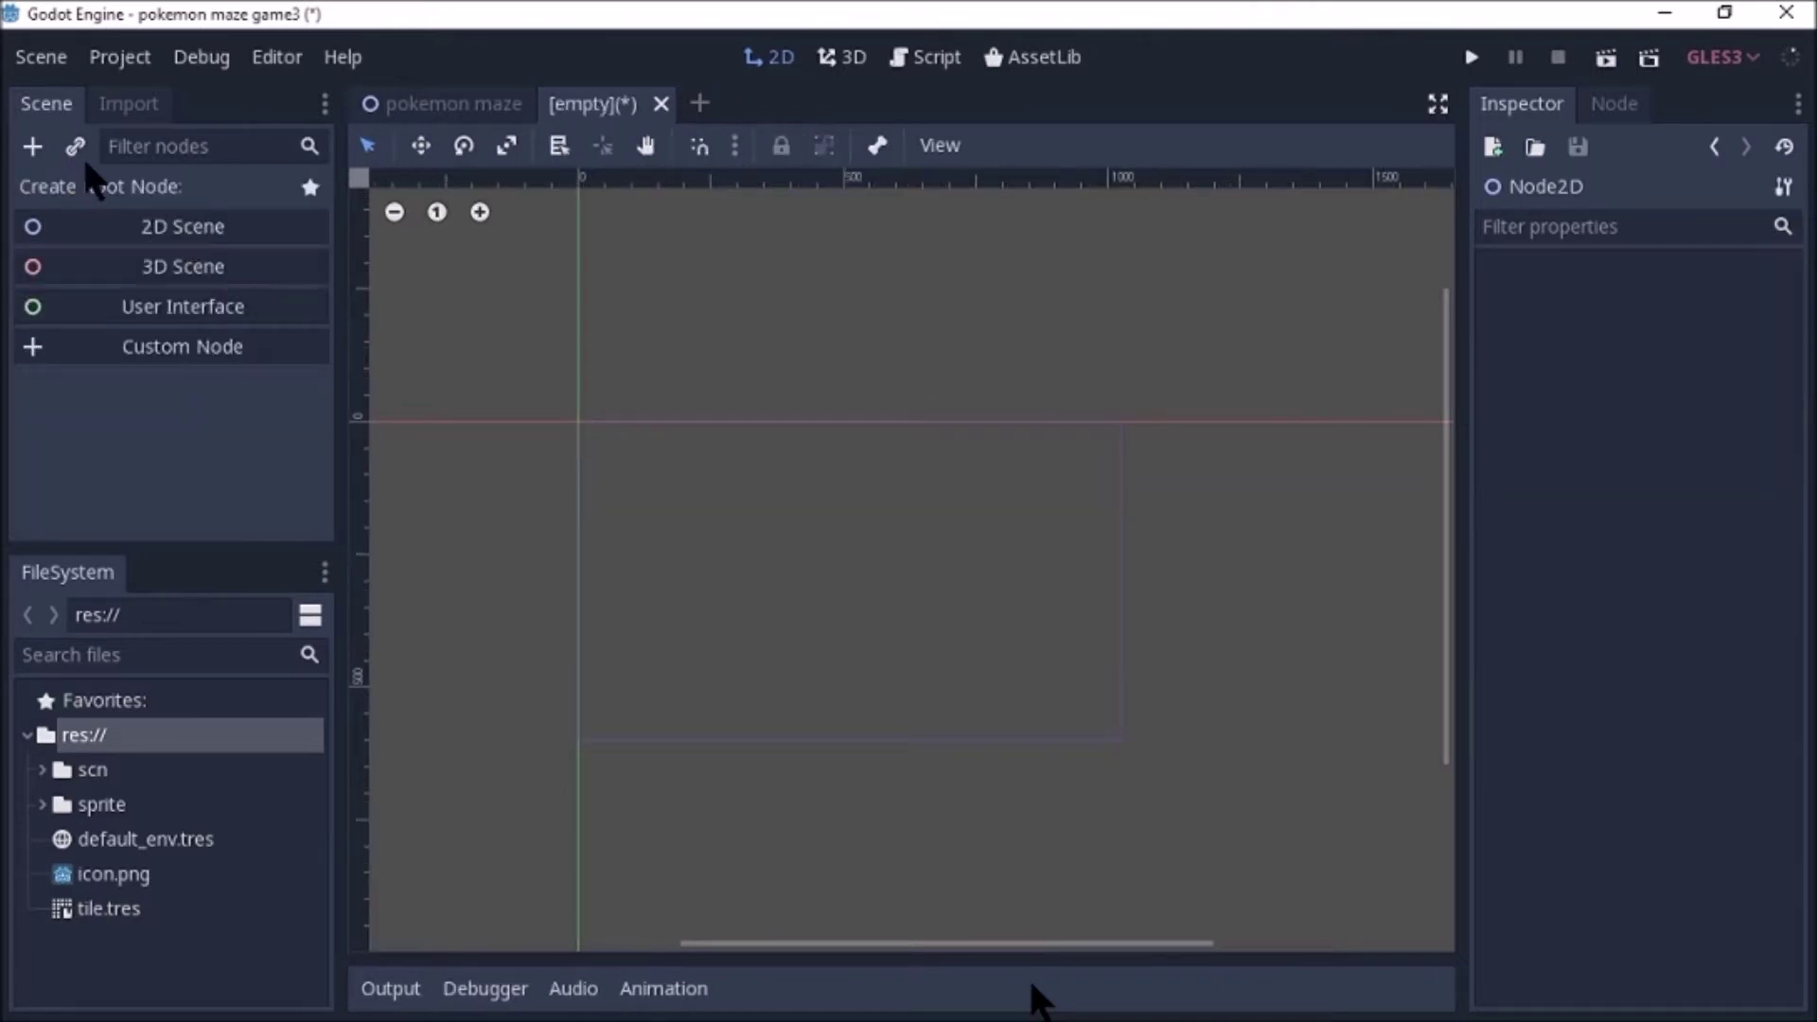
click(32, 146)
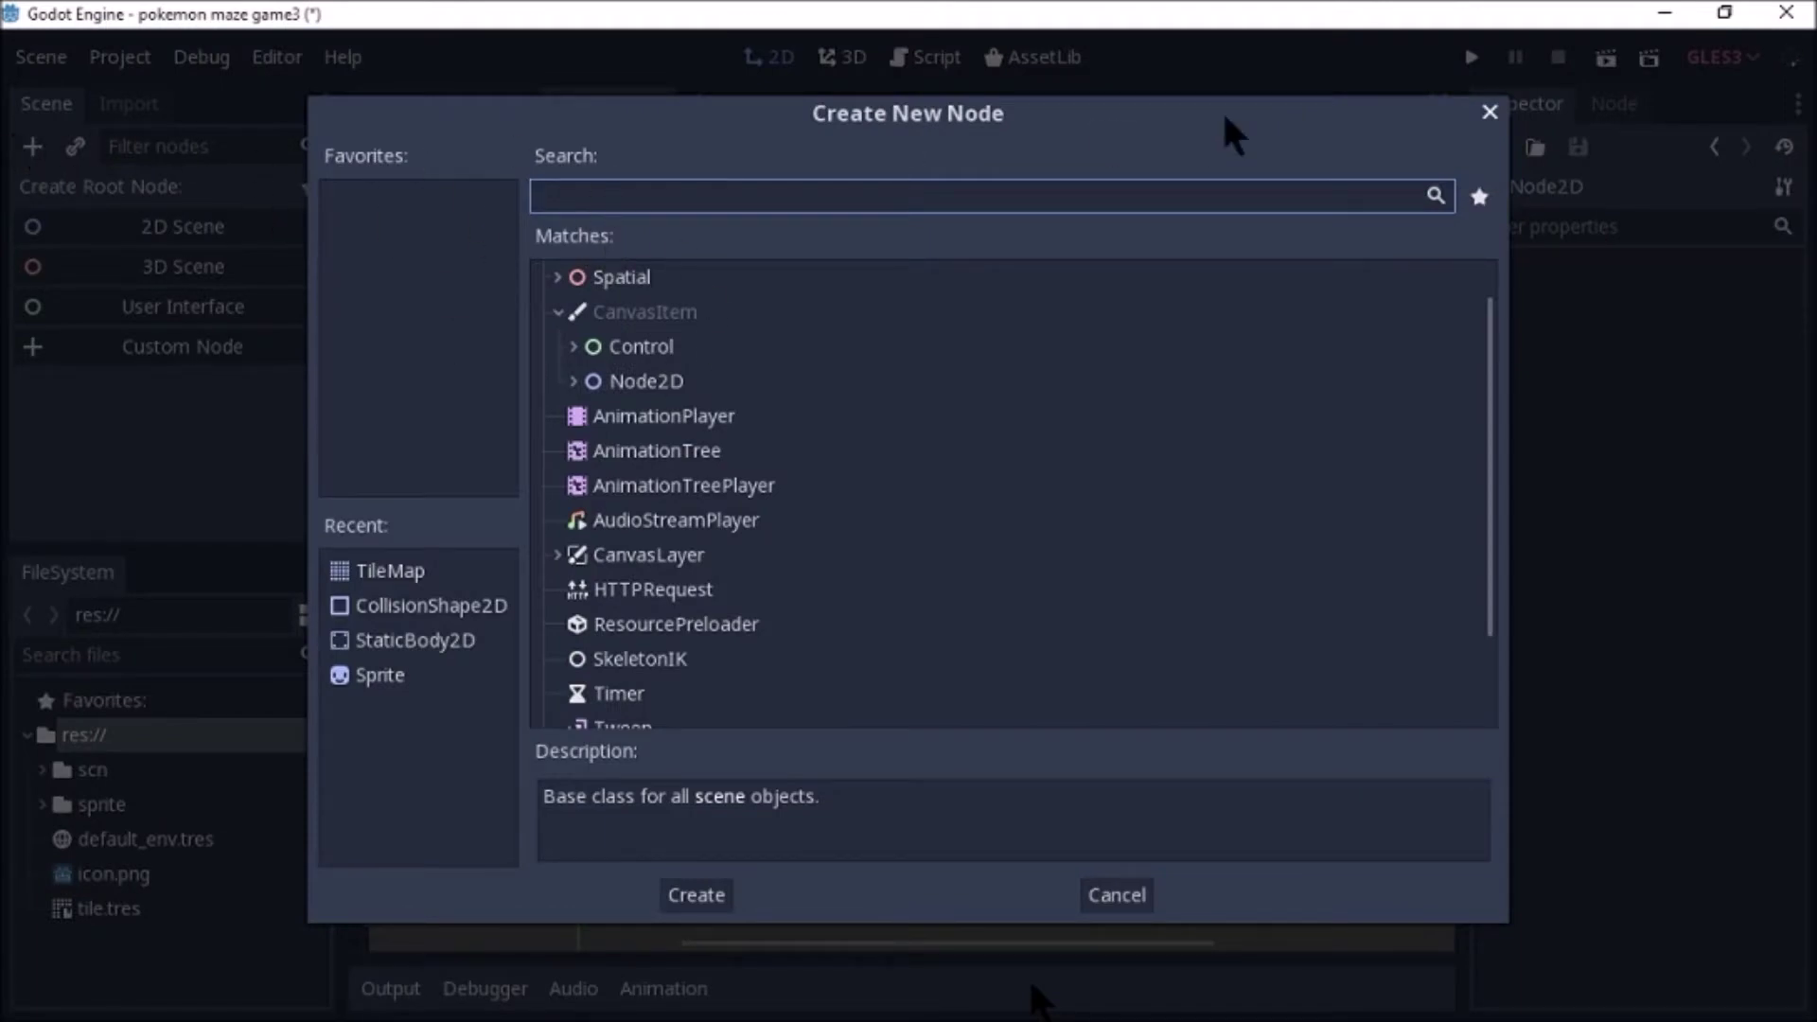
click(1488, 113)
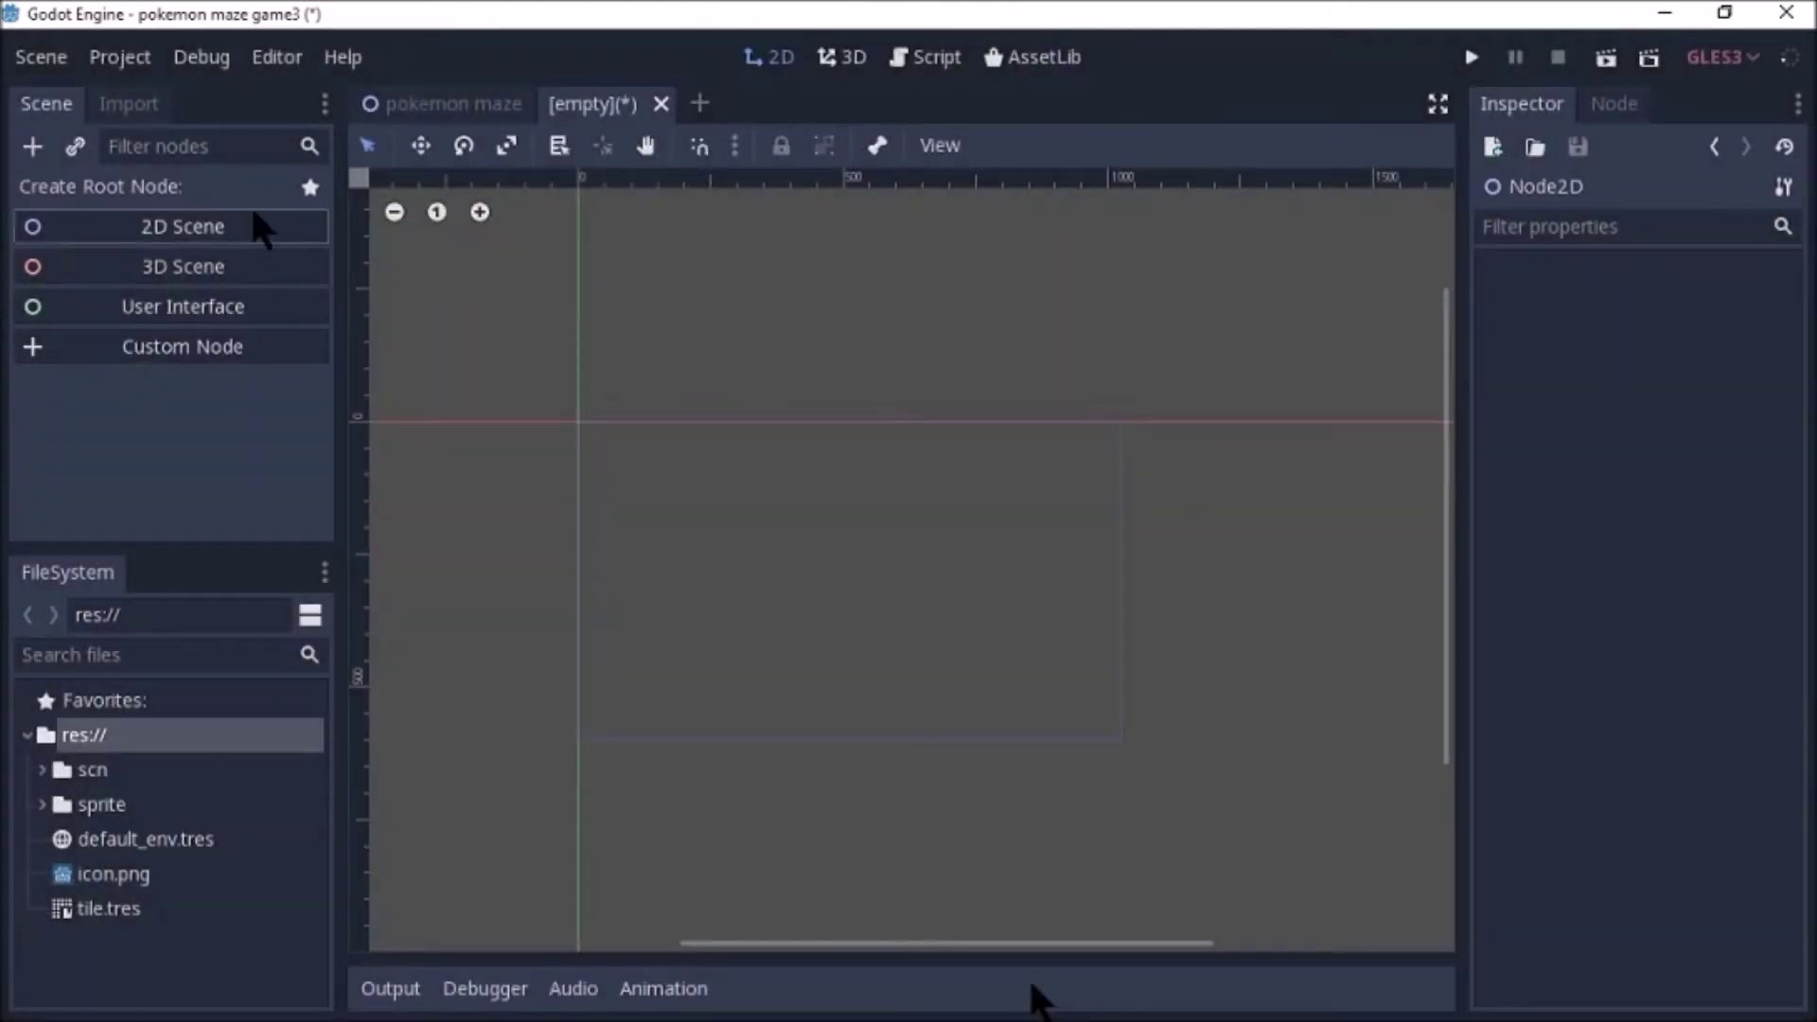
Create a KinematicBody2D as the root node of the empty scene.
click(31, 148)
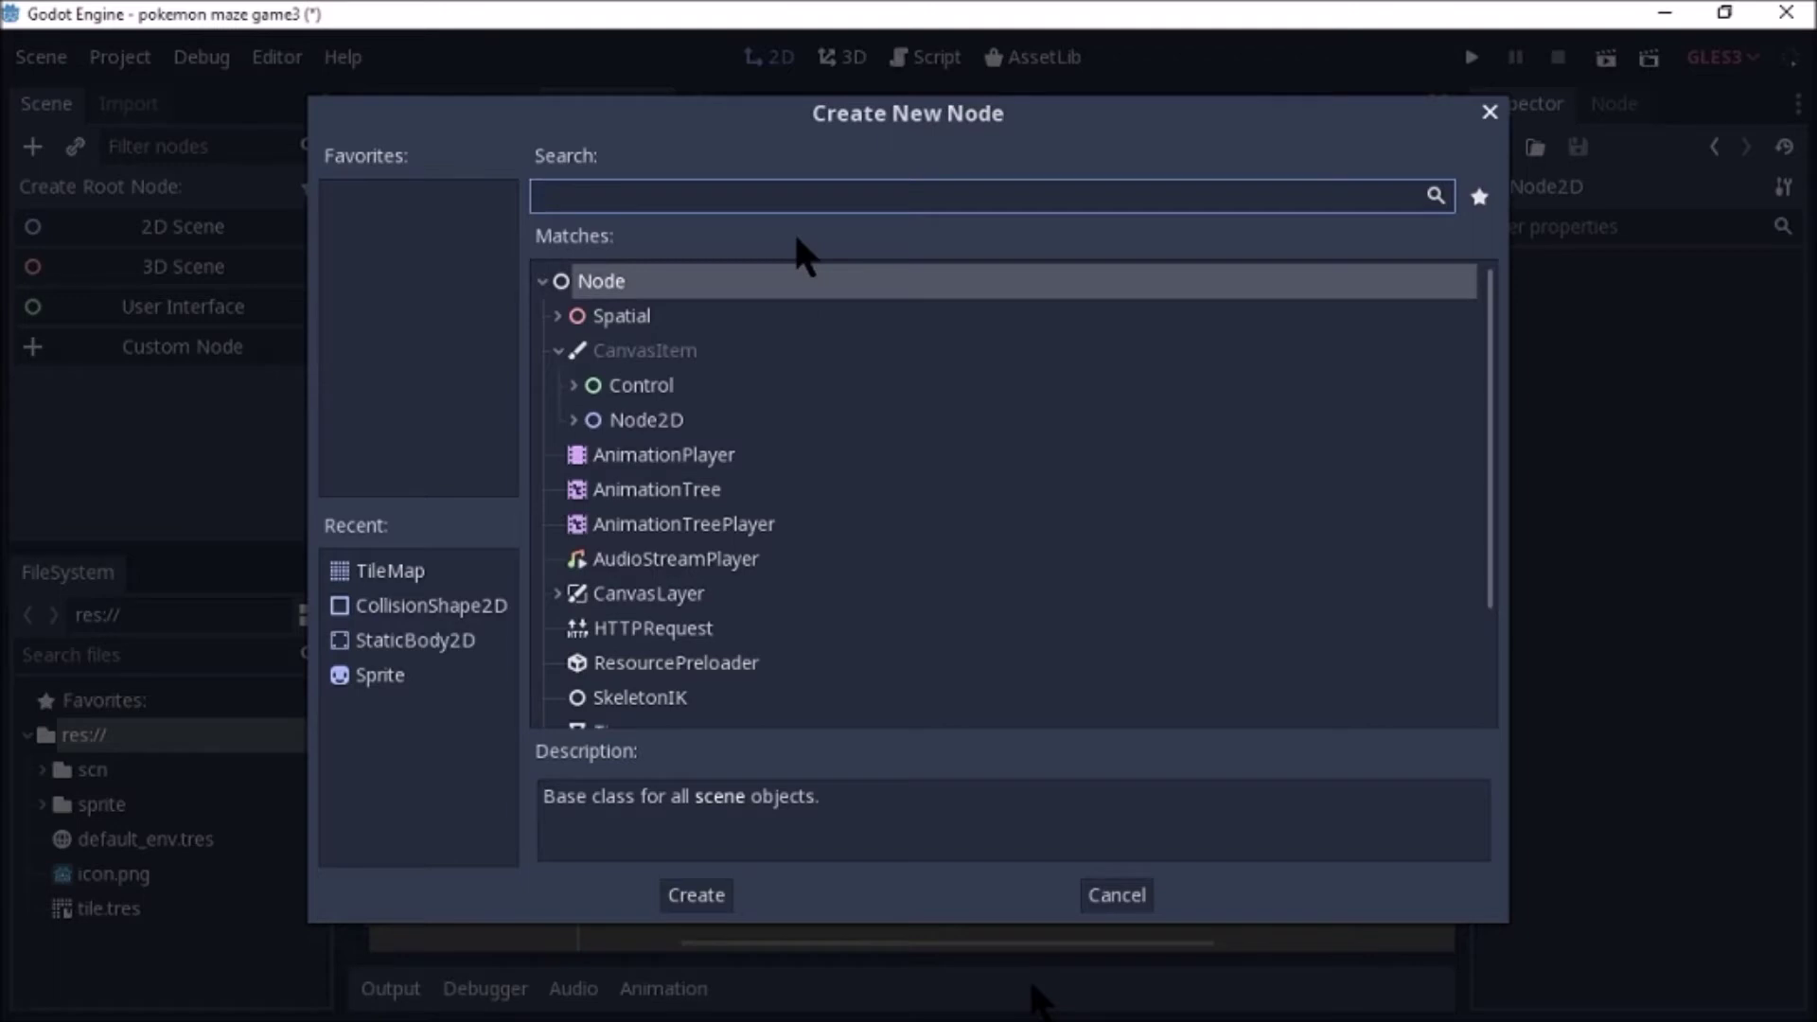
text(kin)
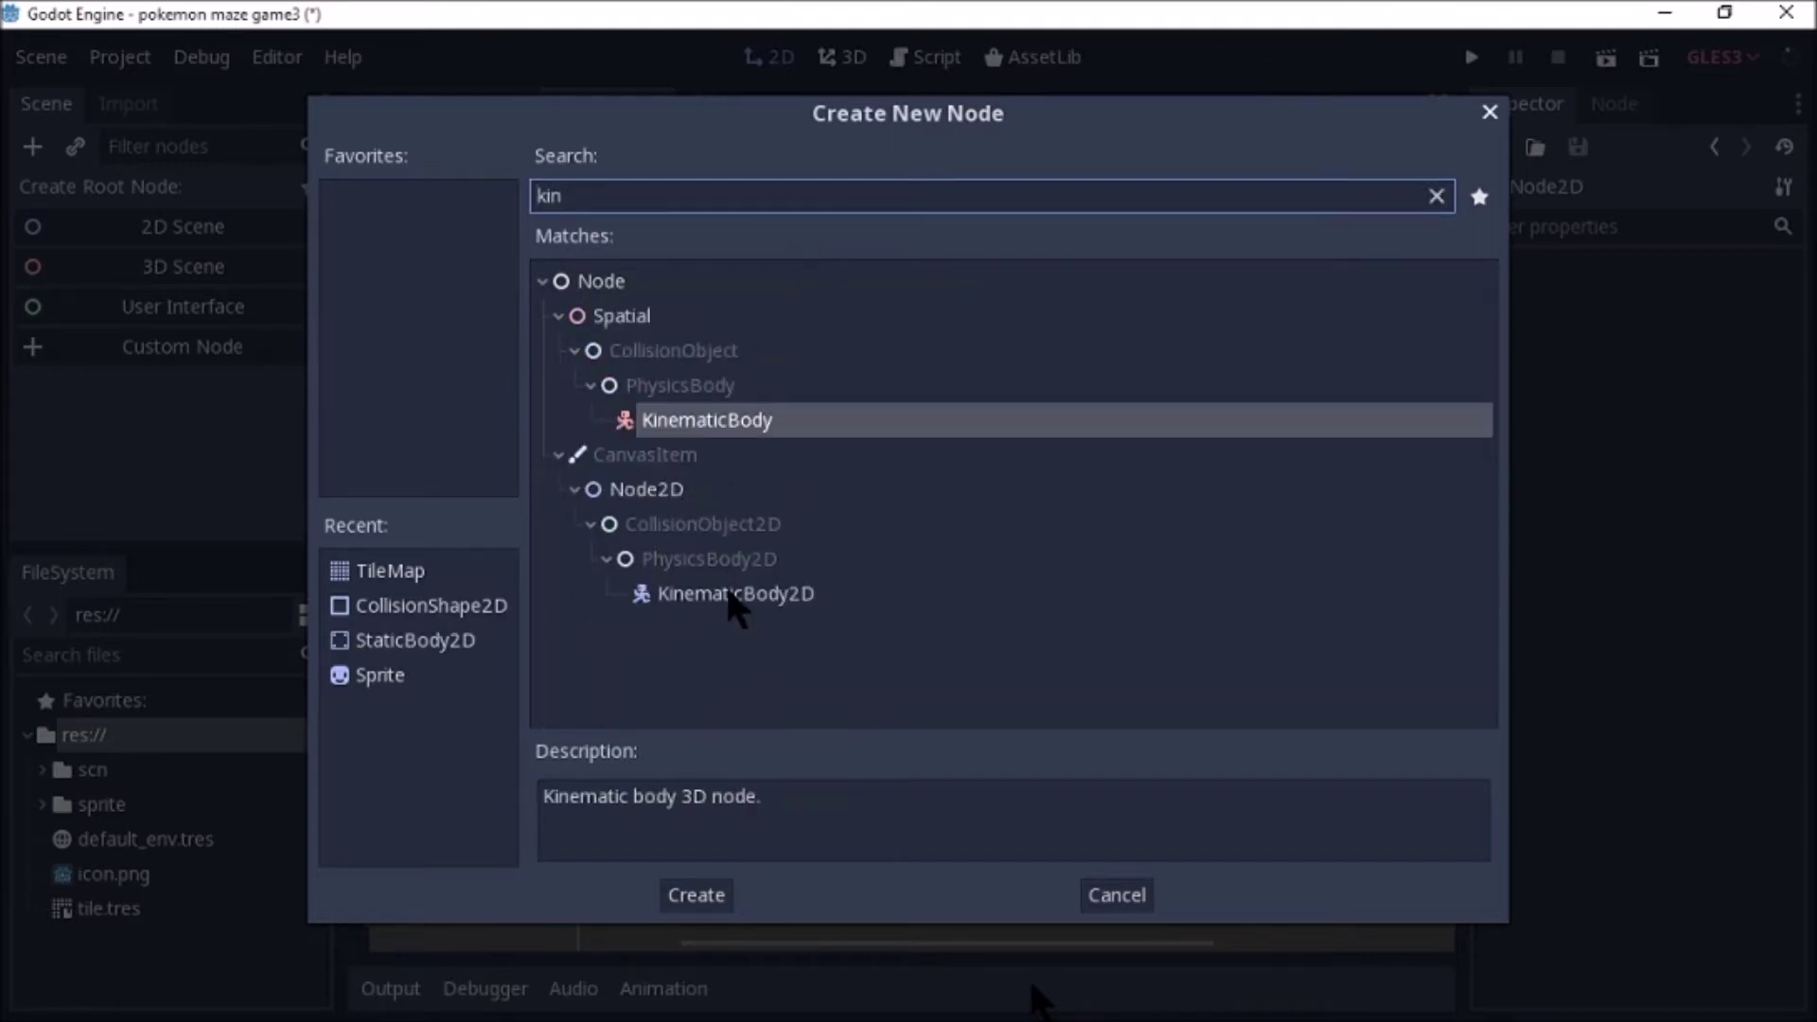
double_click(730, 594)
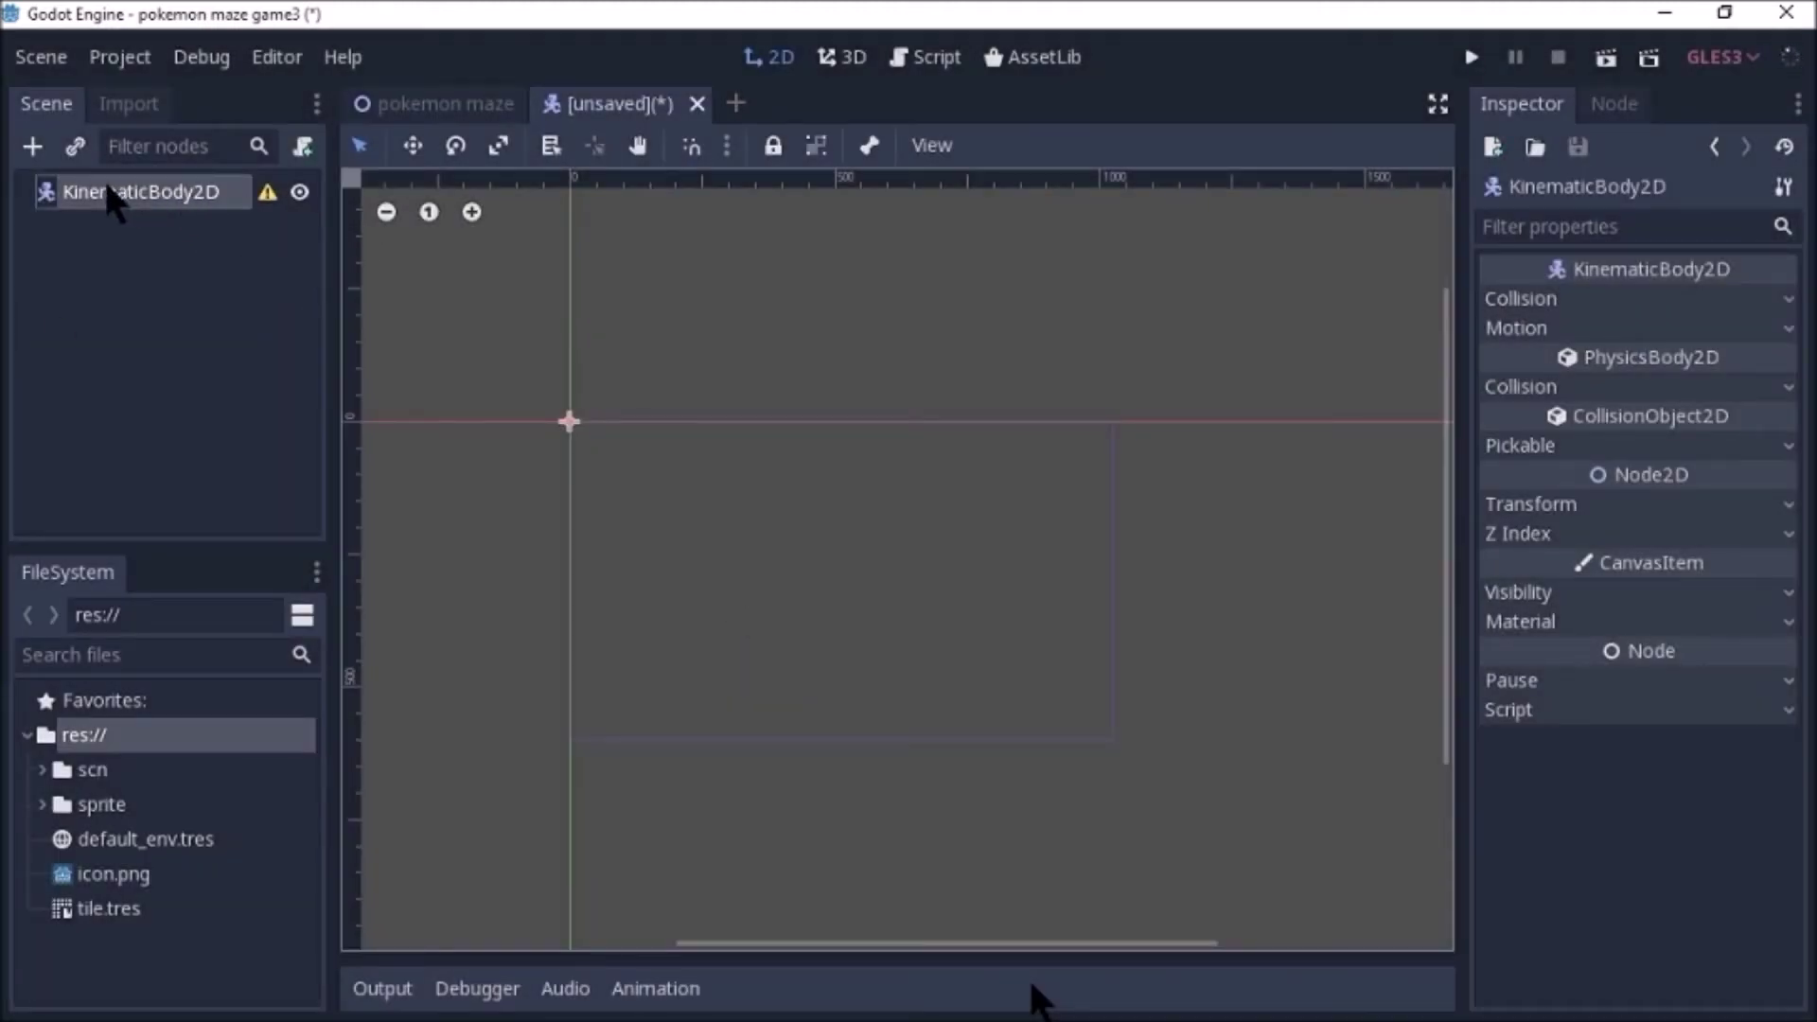
Rename the KinematicBody2D root node to "player".
click(168, 180)
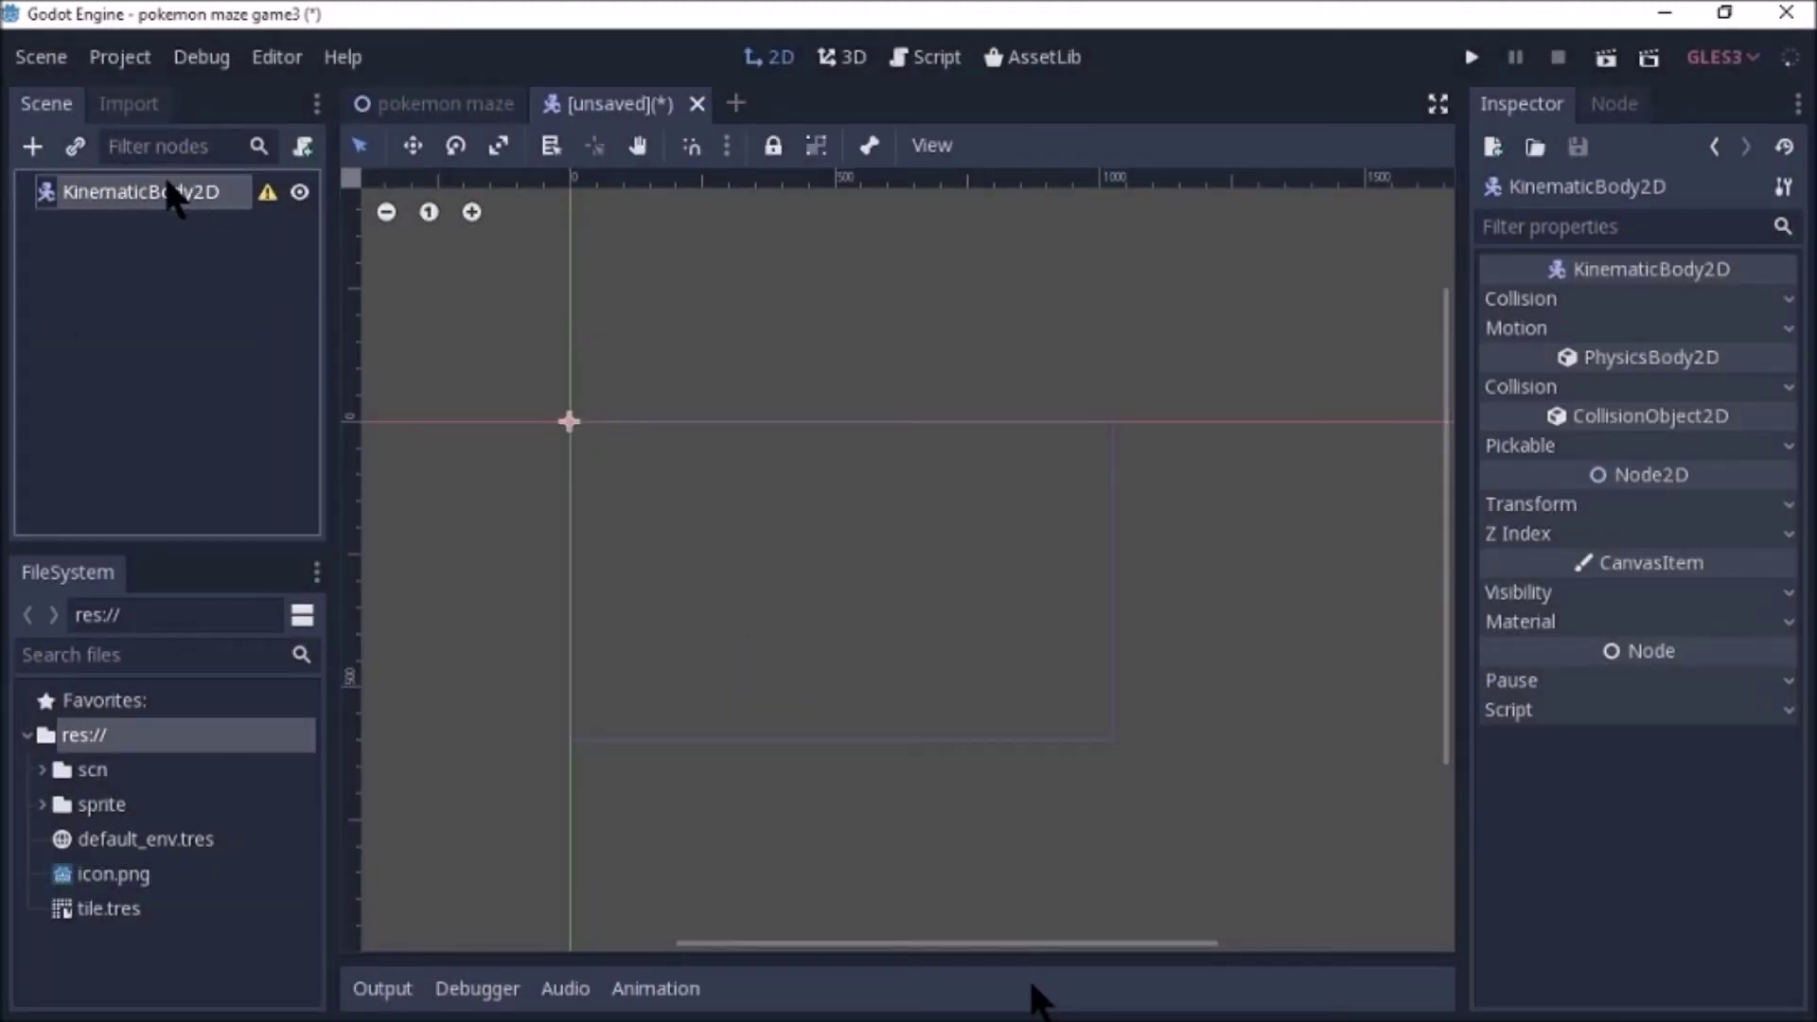
key(BackSpace)
text(p)
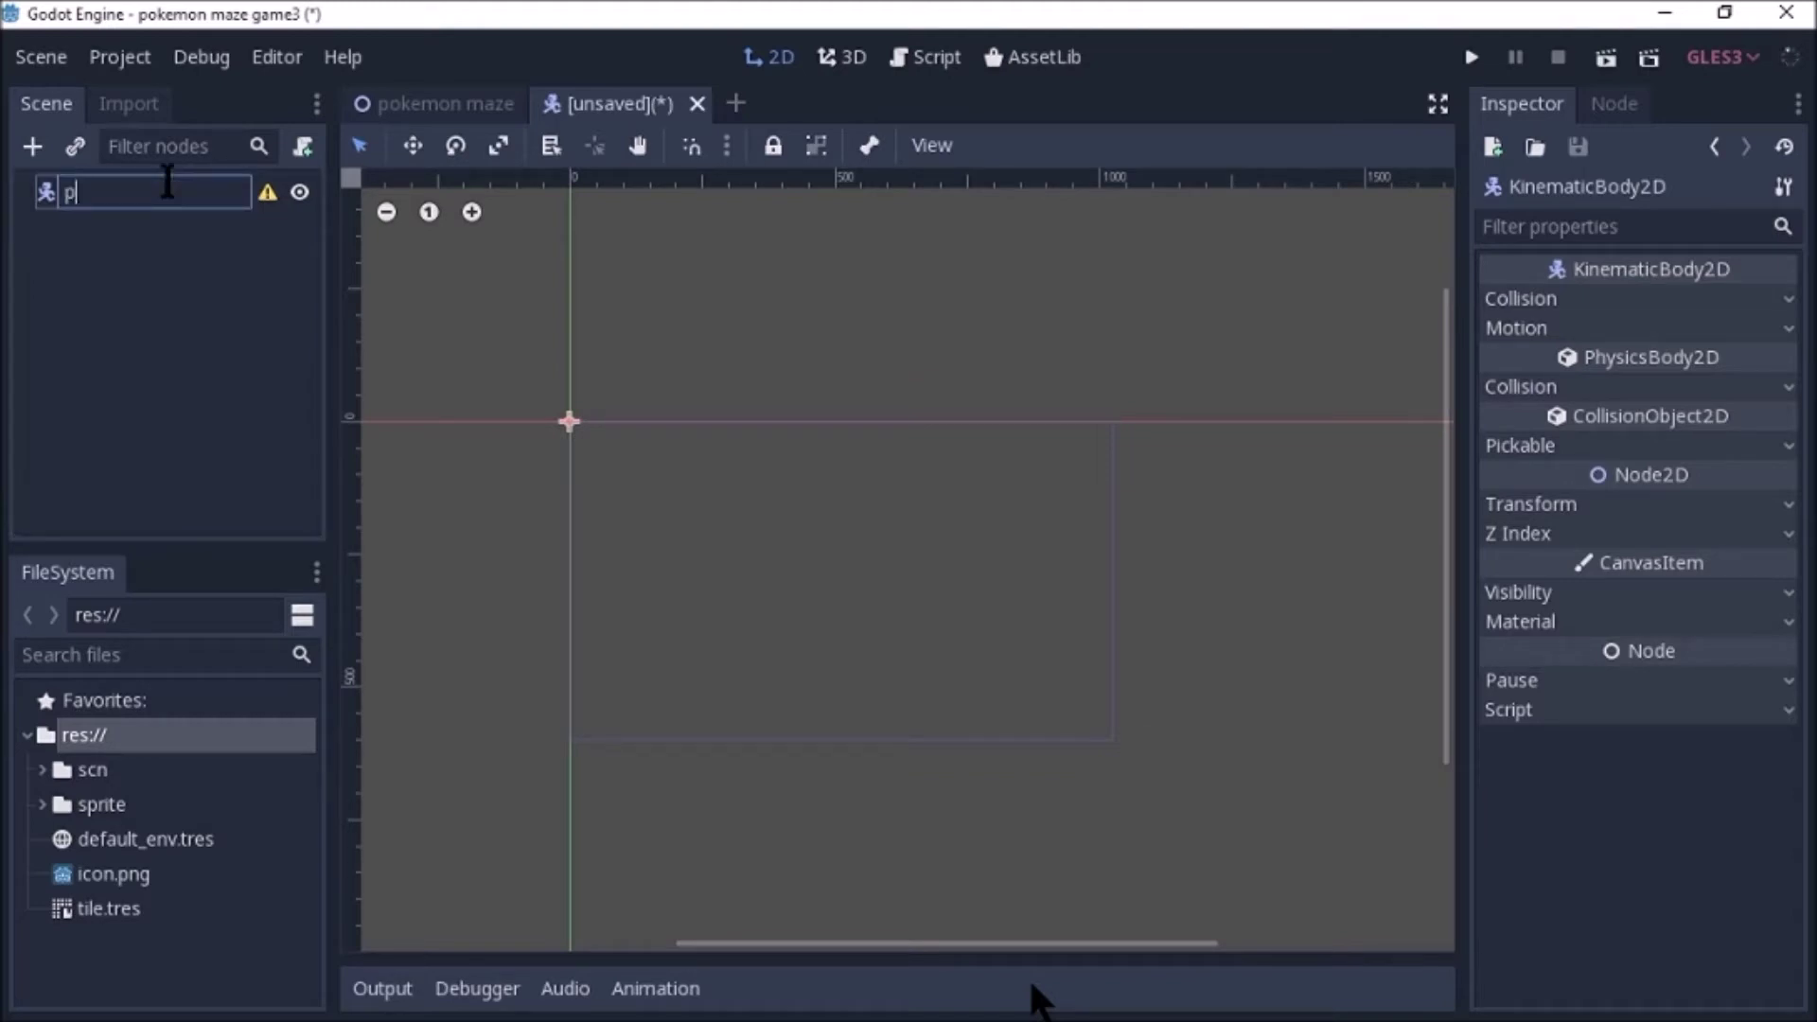
text(layer)
click(115, 322)
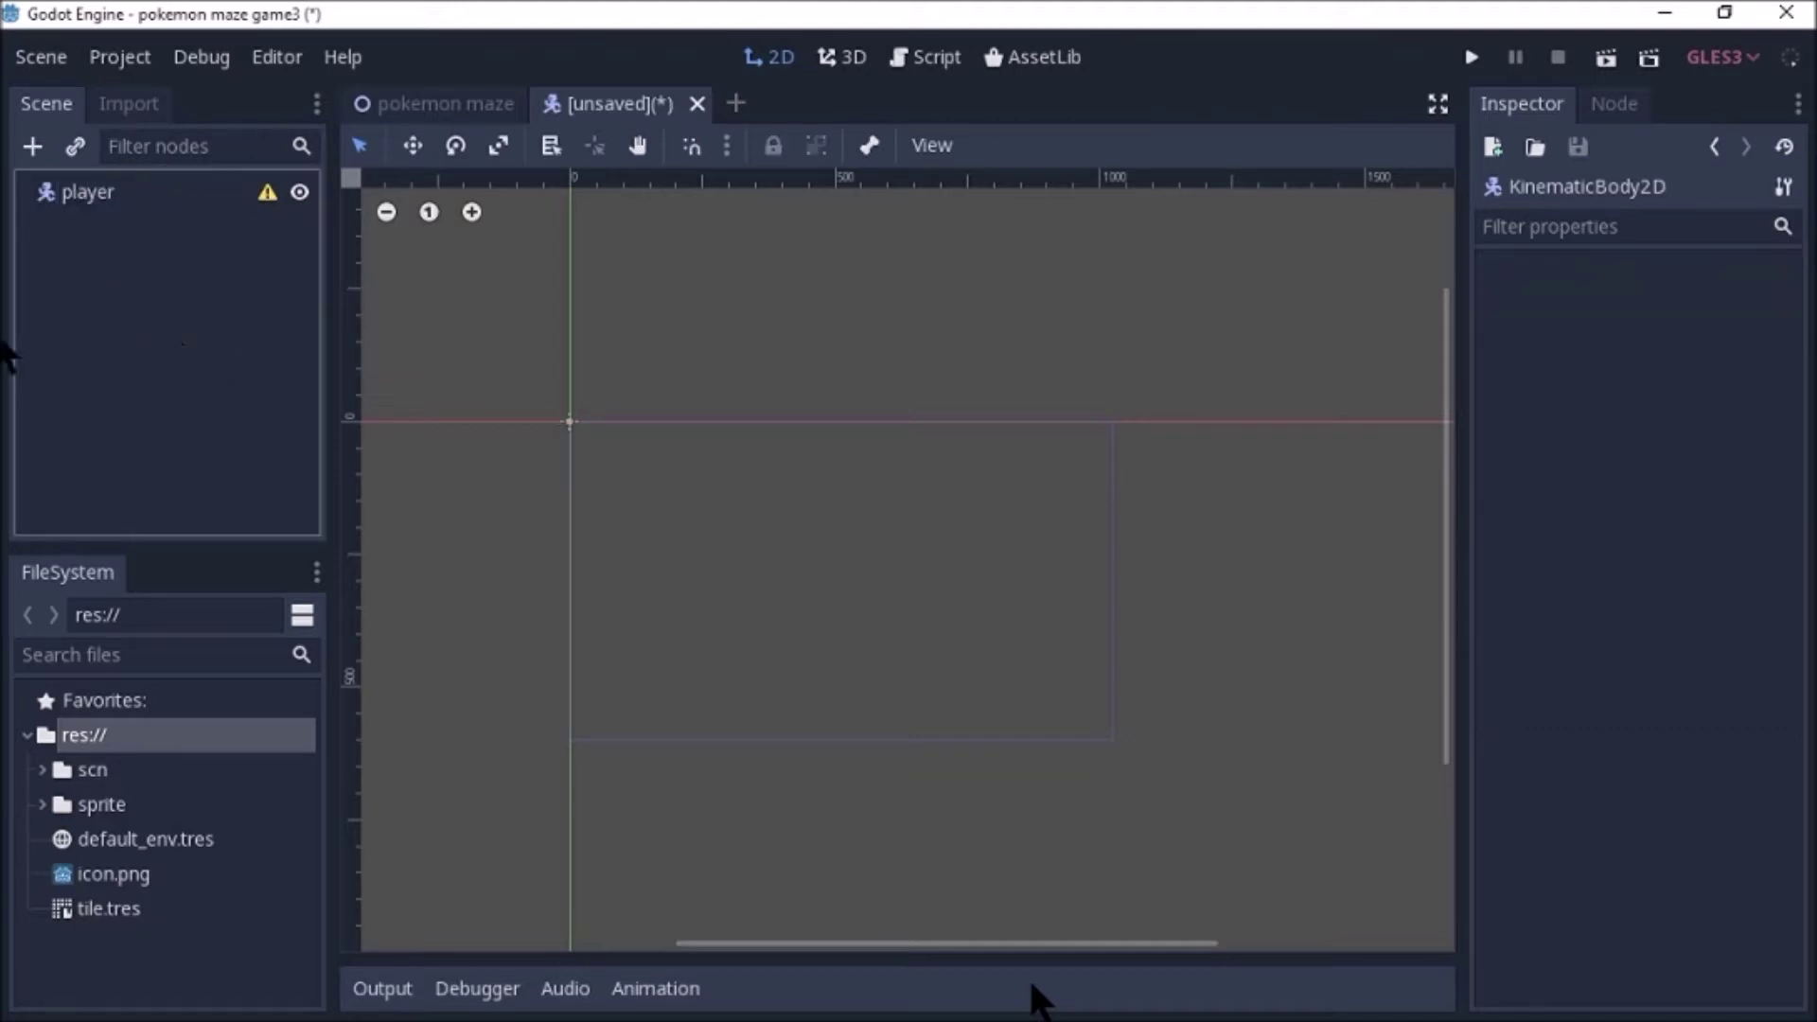
Check the player node's configuration warning and add a CollisionShape2D as its child.
click(270, 193)
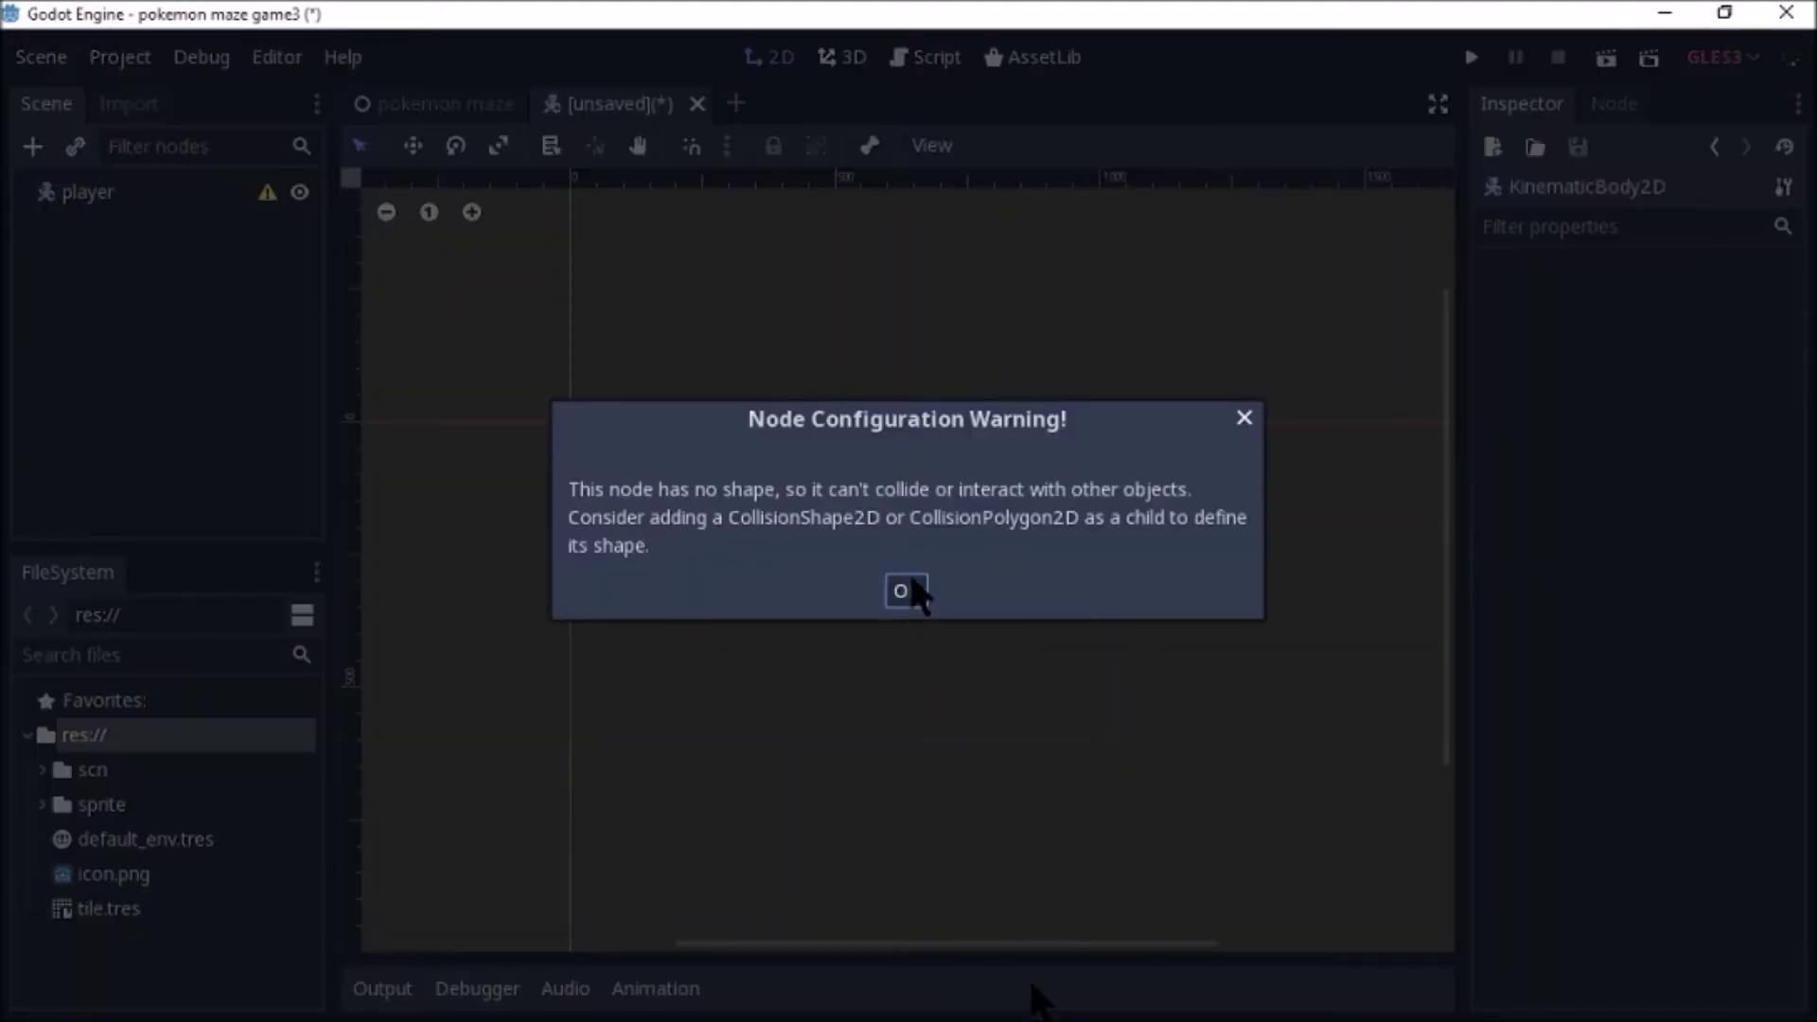
click(906, 591)
click(32, 148)
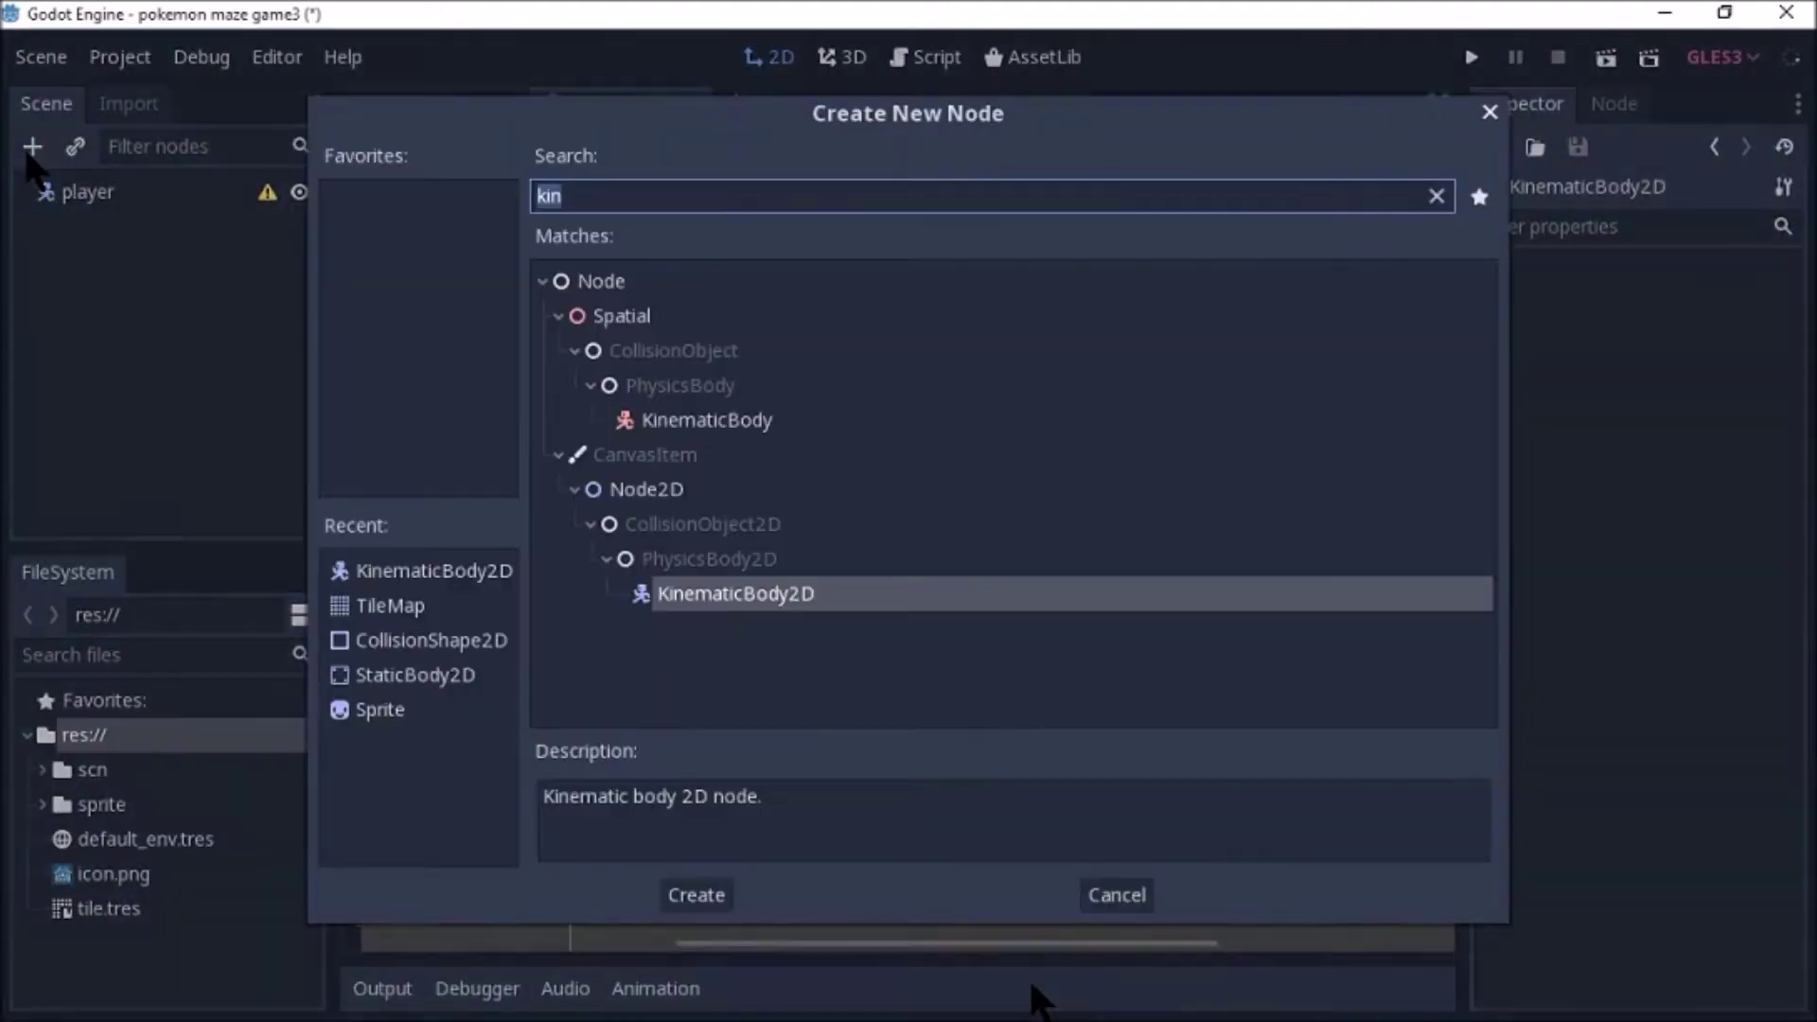
double_click(414, 640)
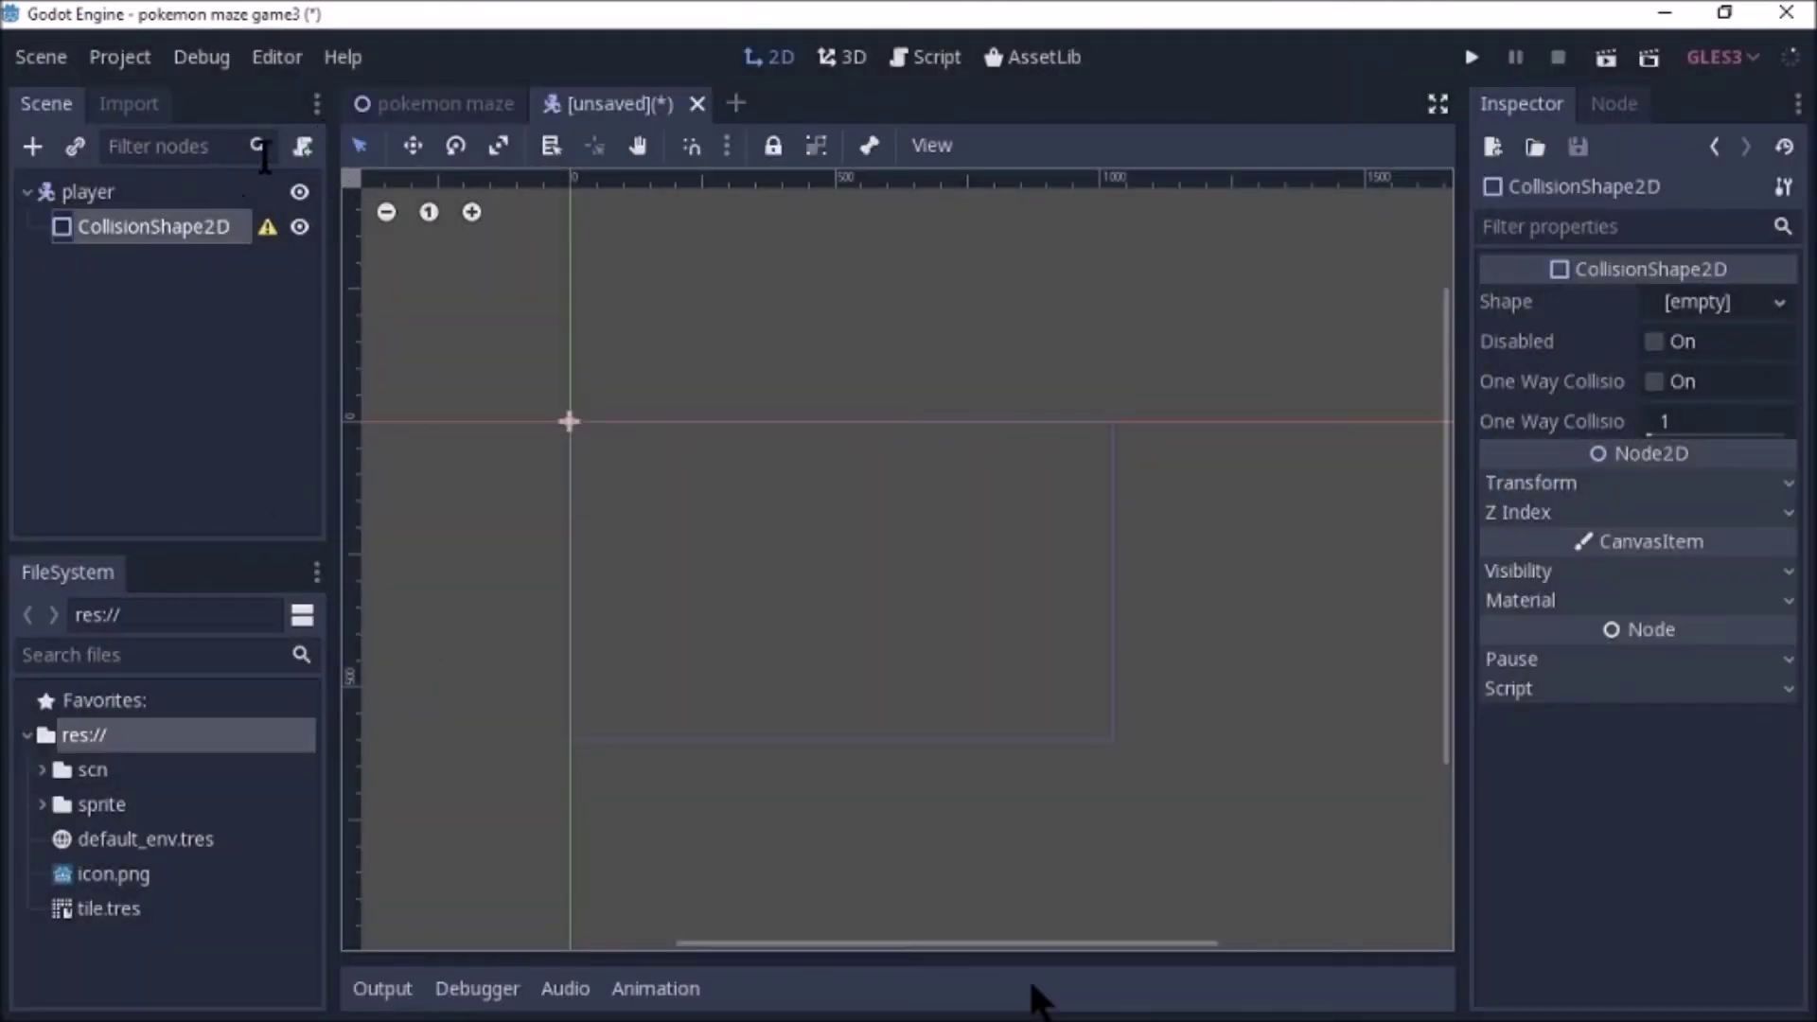
Check the CollisionShape2D's configuration warning and assign it a new RectangleShape2D.
click(268, 227)
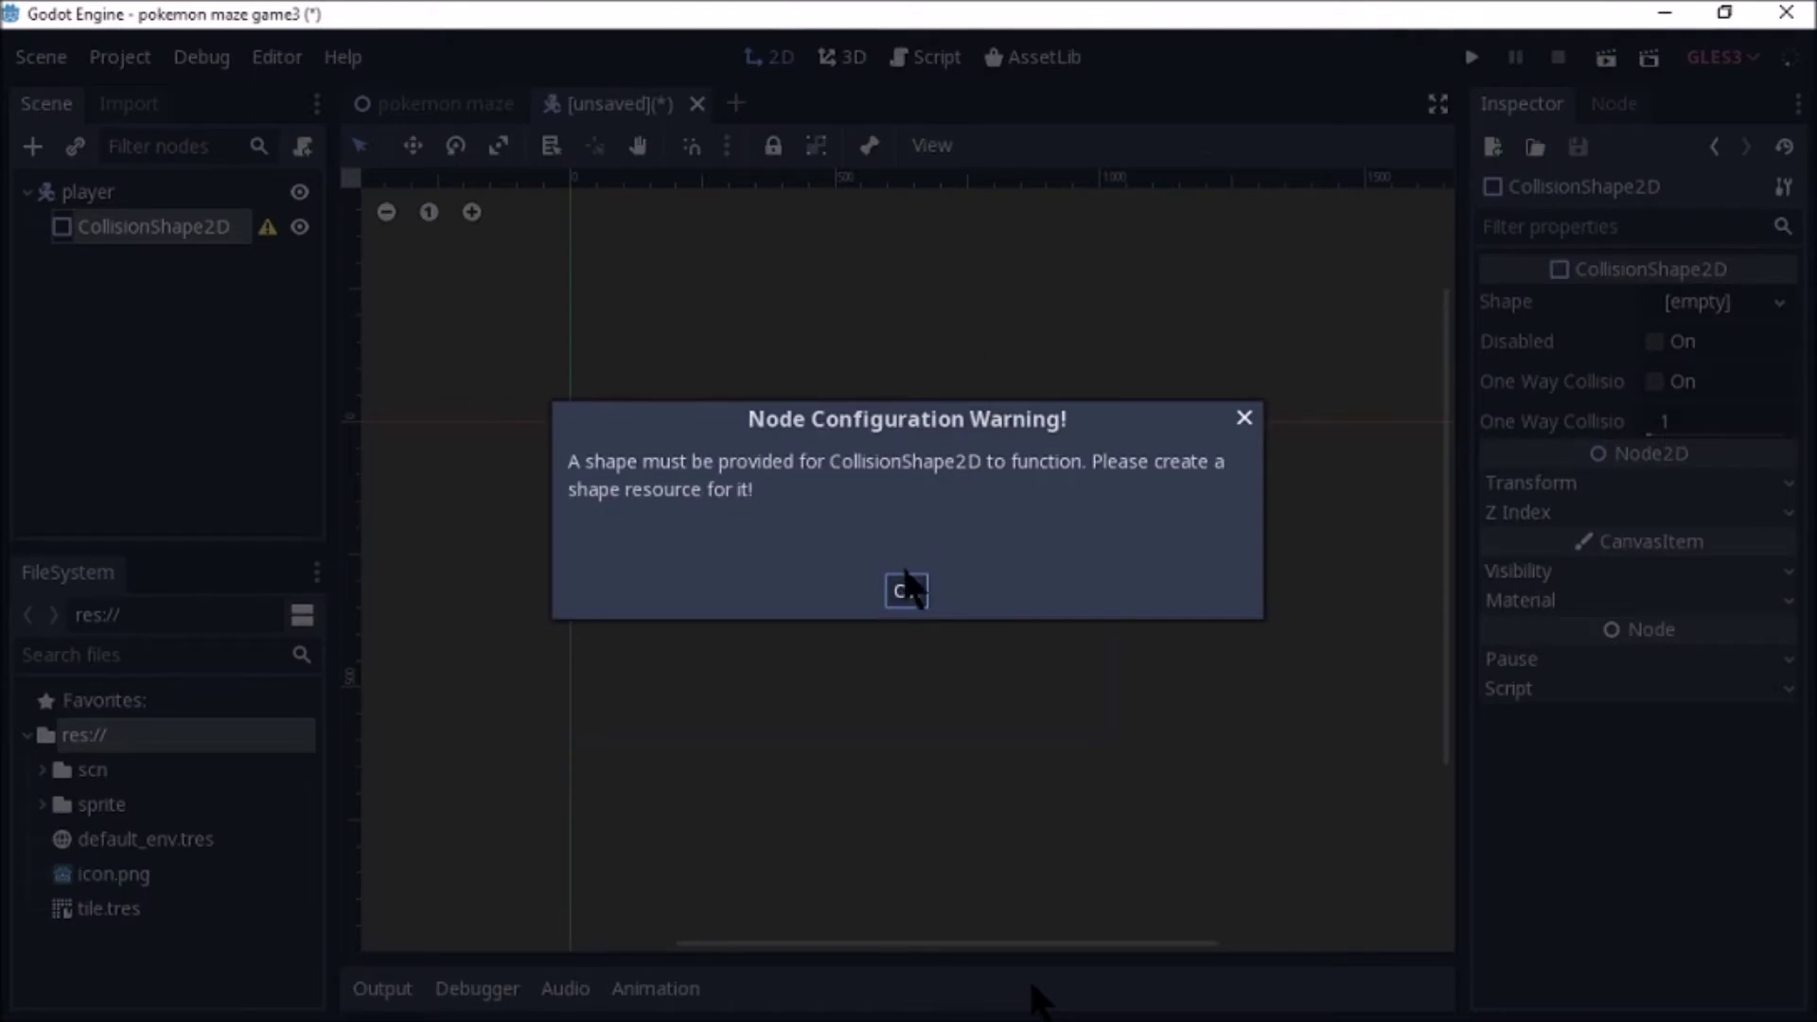
click(906, 589)
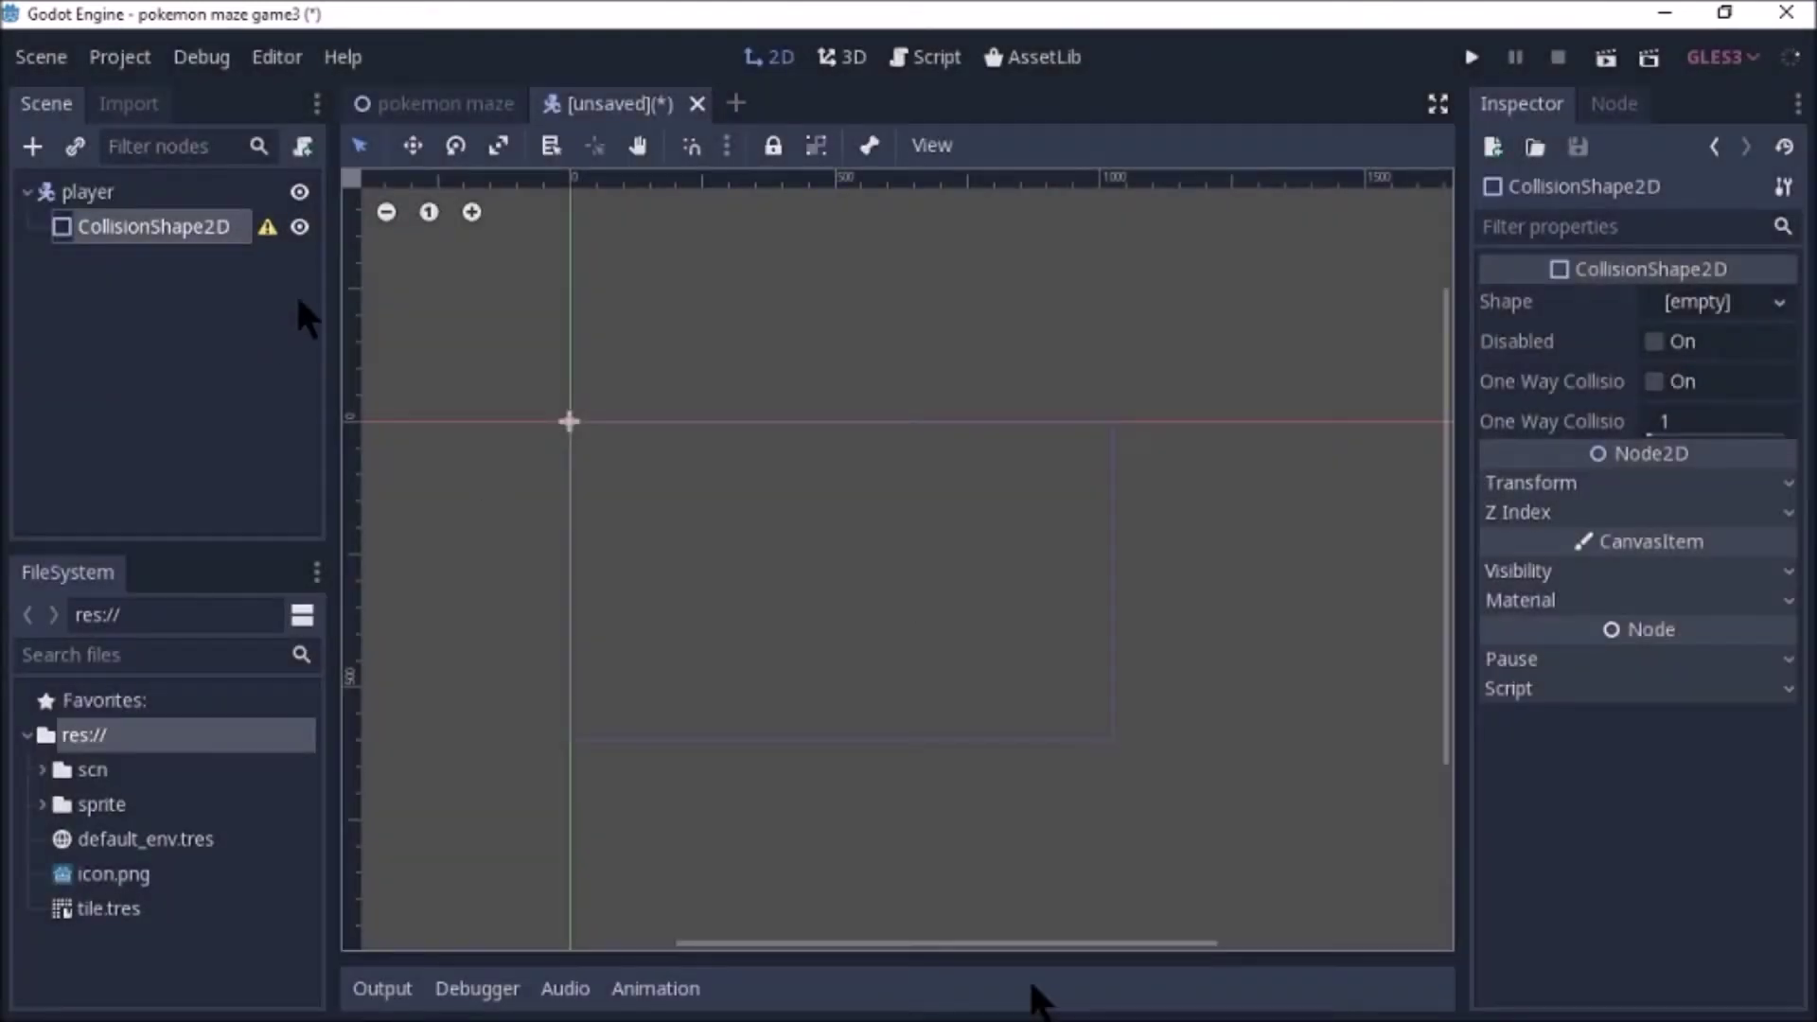
click(1758, 301)
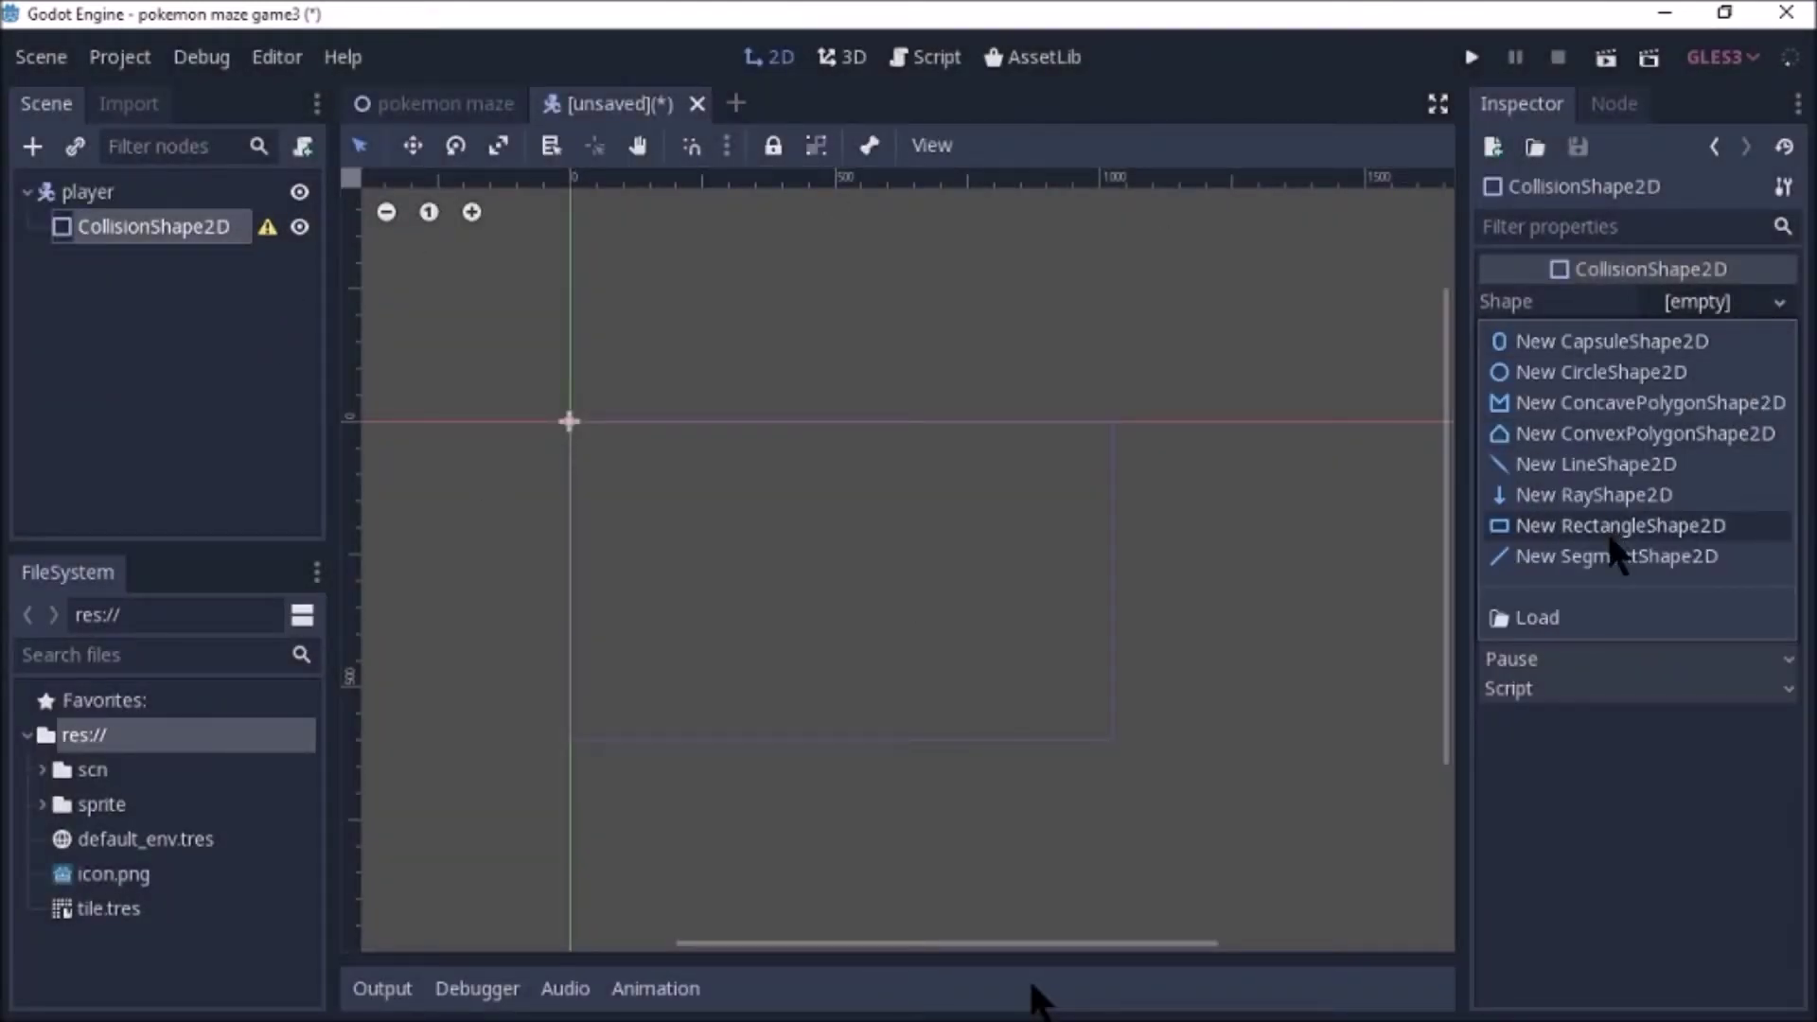
click(1611, 535)
Set the rectangle collision shape's extents to 13 in x and 13 in y.
click(1701, 299)
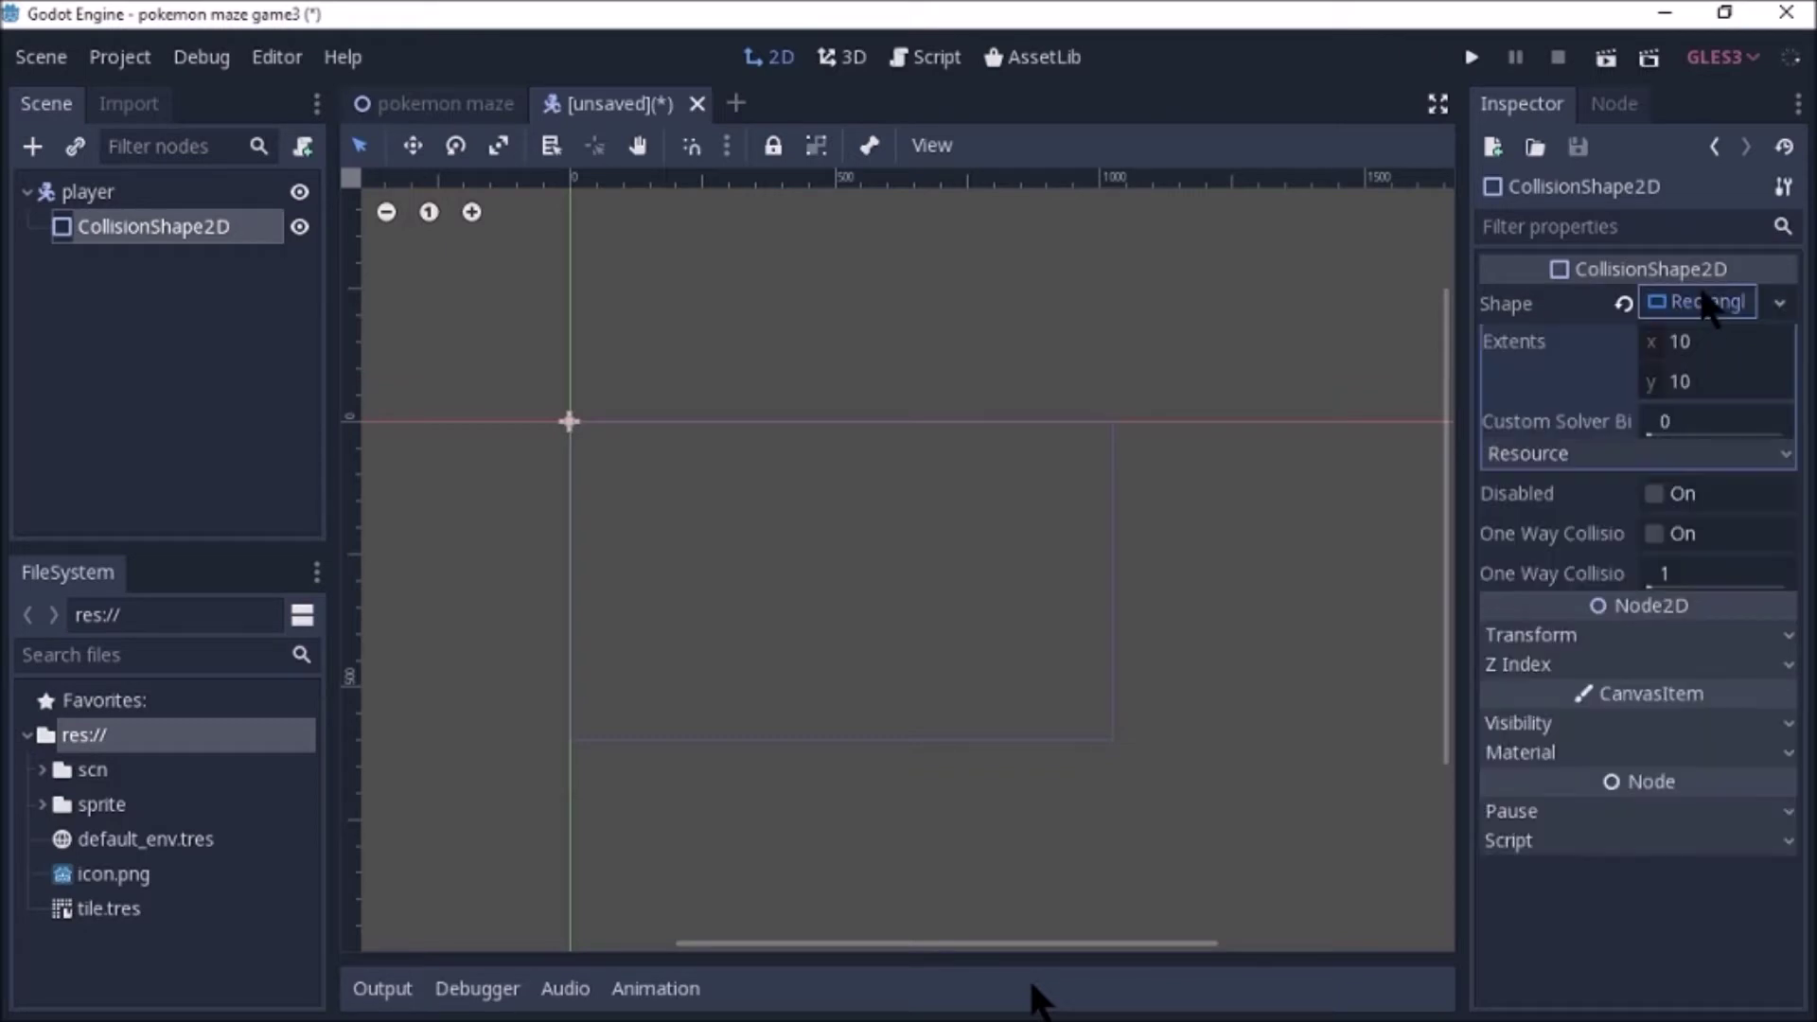
click(1715, 343)
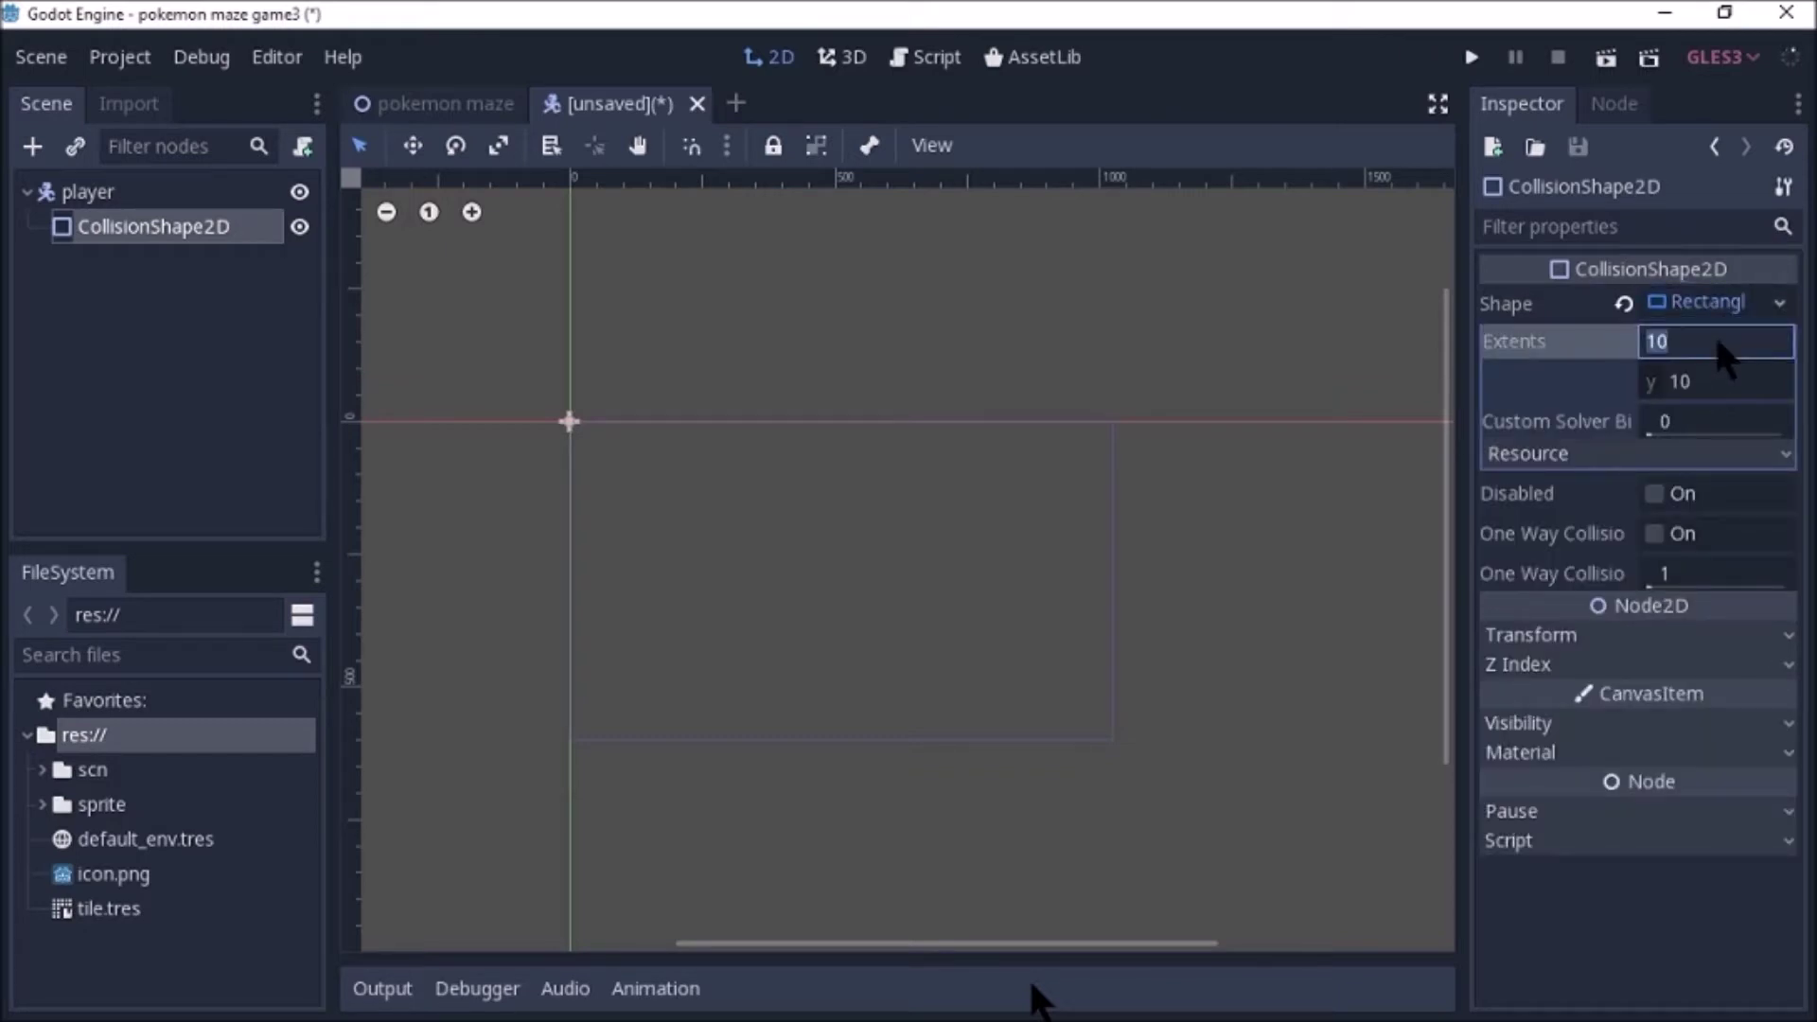
key(BackSpace)
text(1)
key(BackSpace)
text(13)
click(1719, 380)
key(BackSpace)
text(13)
click(1324, 343)
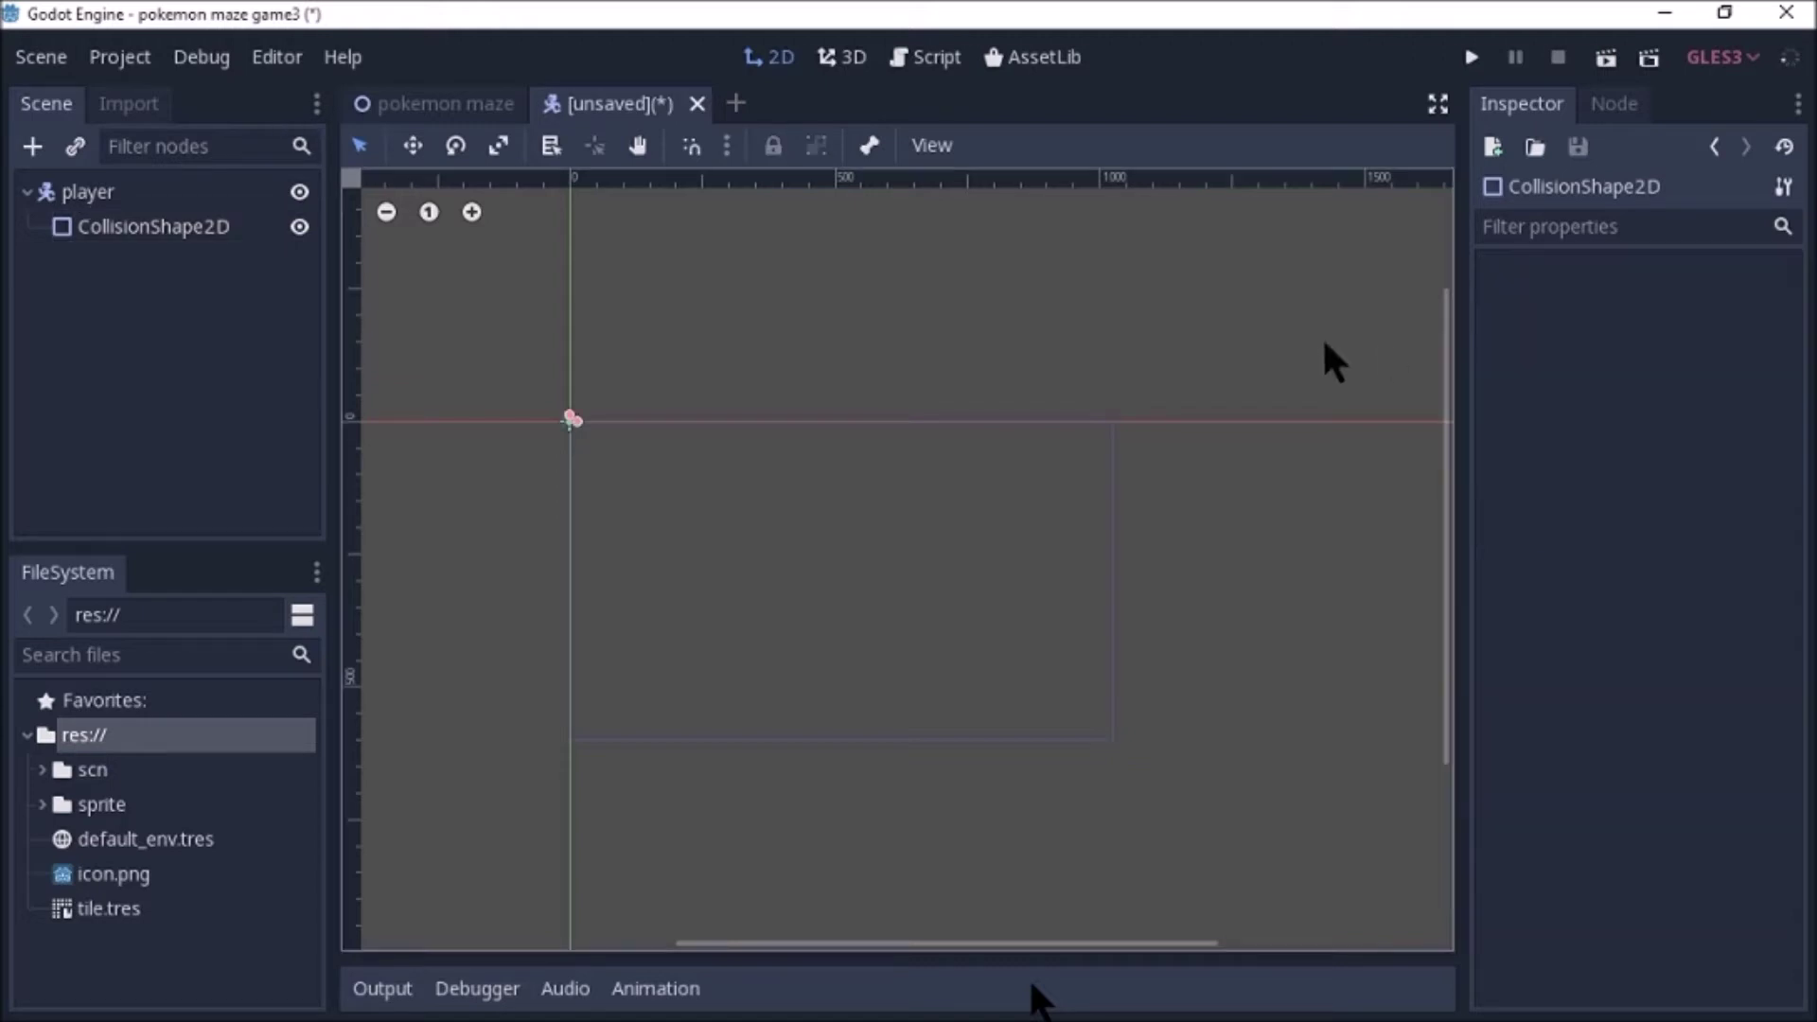
Add a Sprite node as a child of the player node.
click(119, 197)
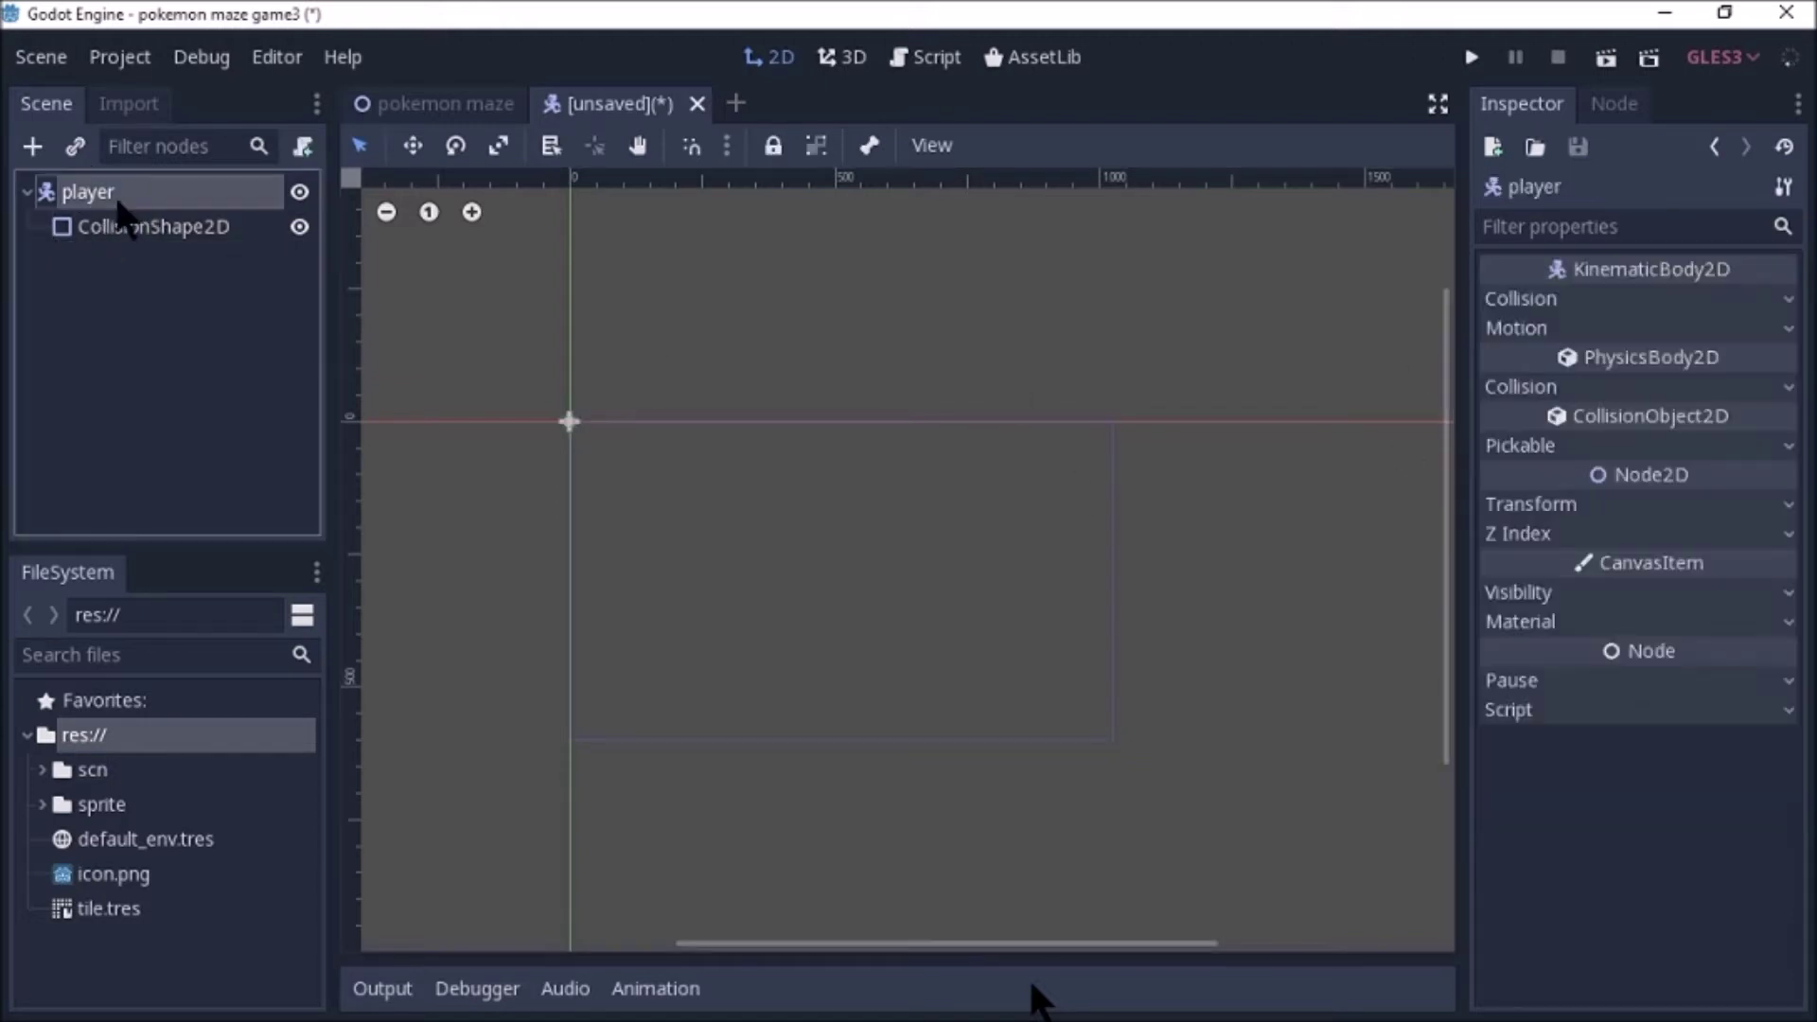
click(33, 146)
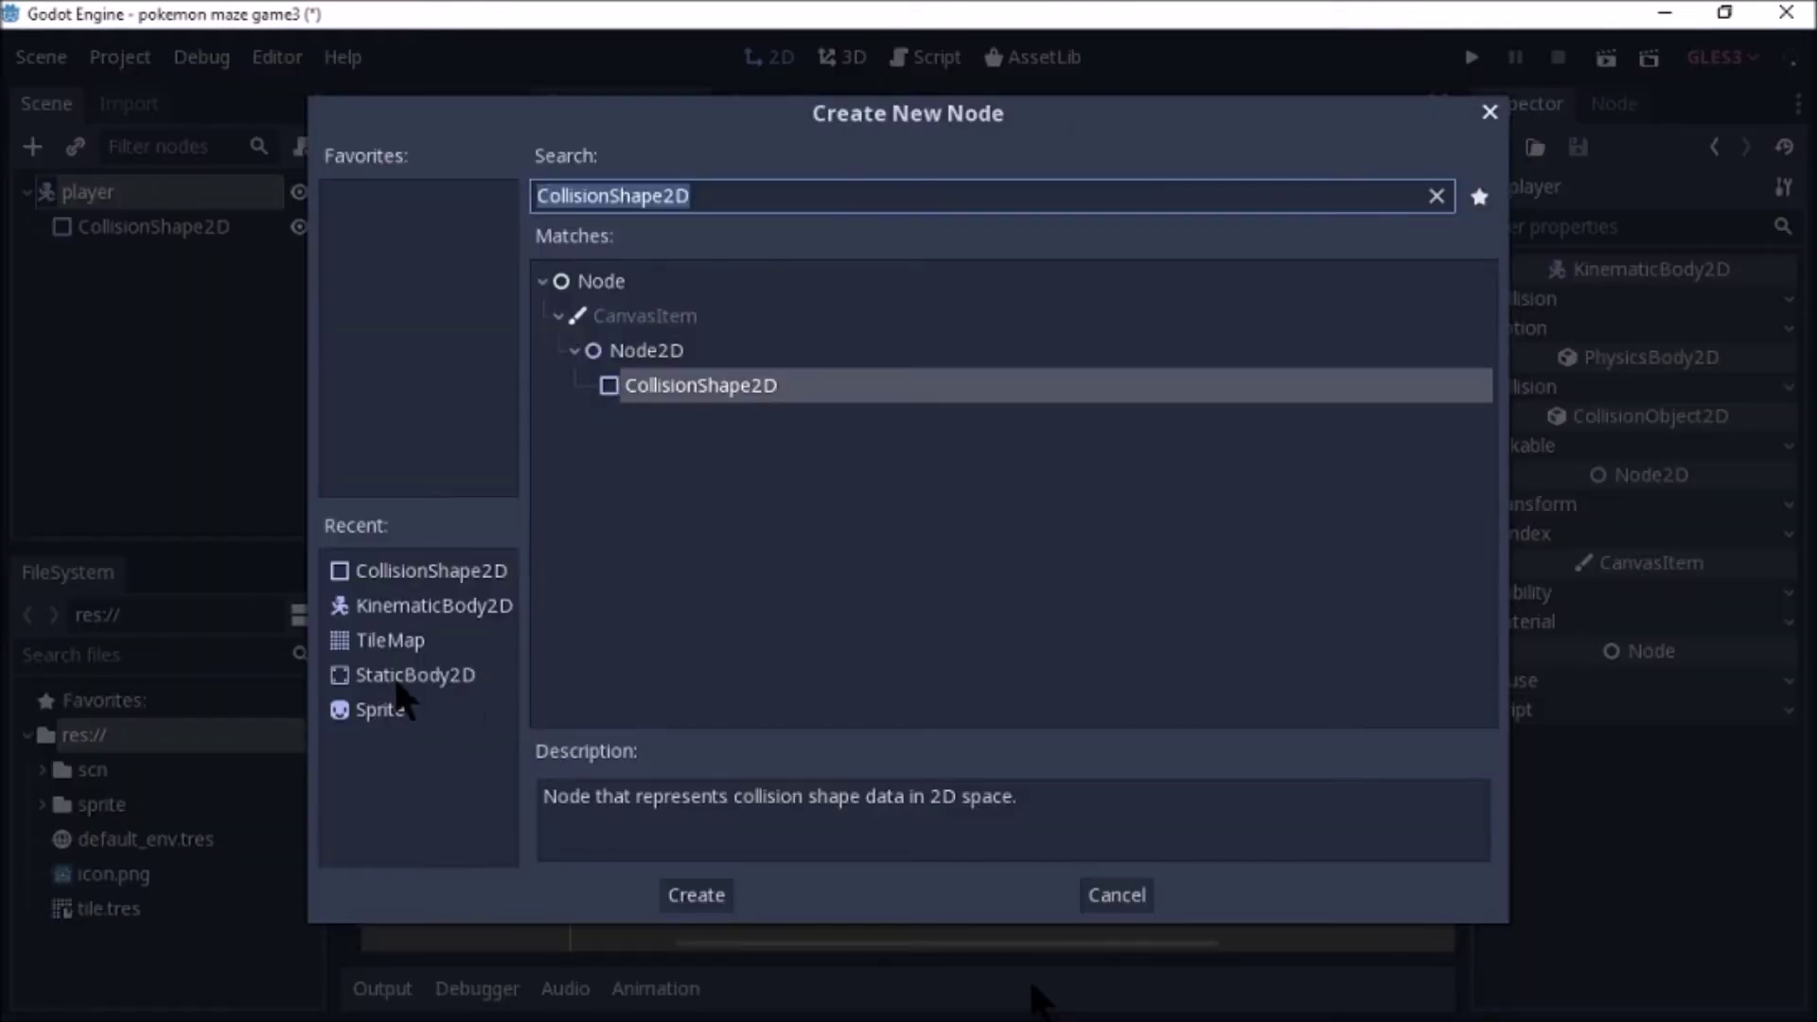
double_click(404, 717)
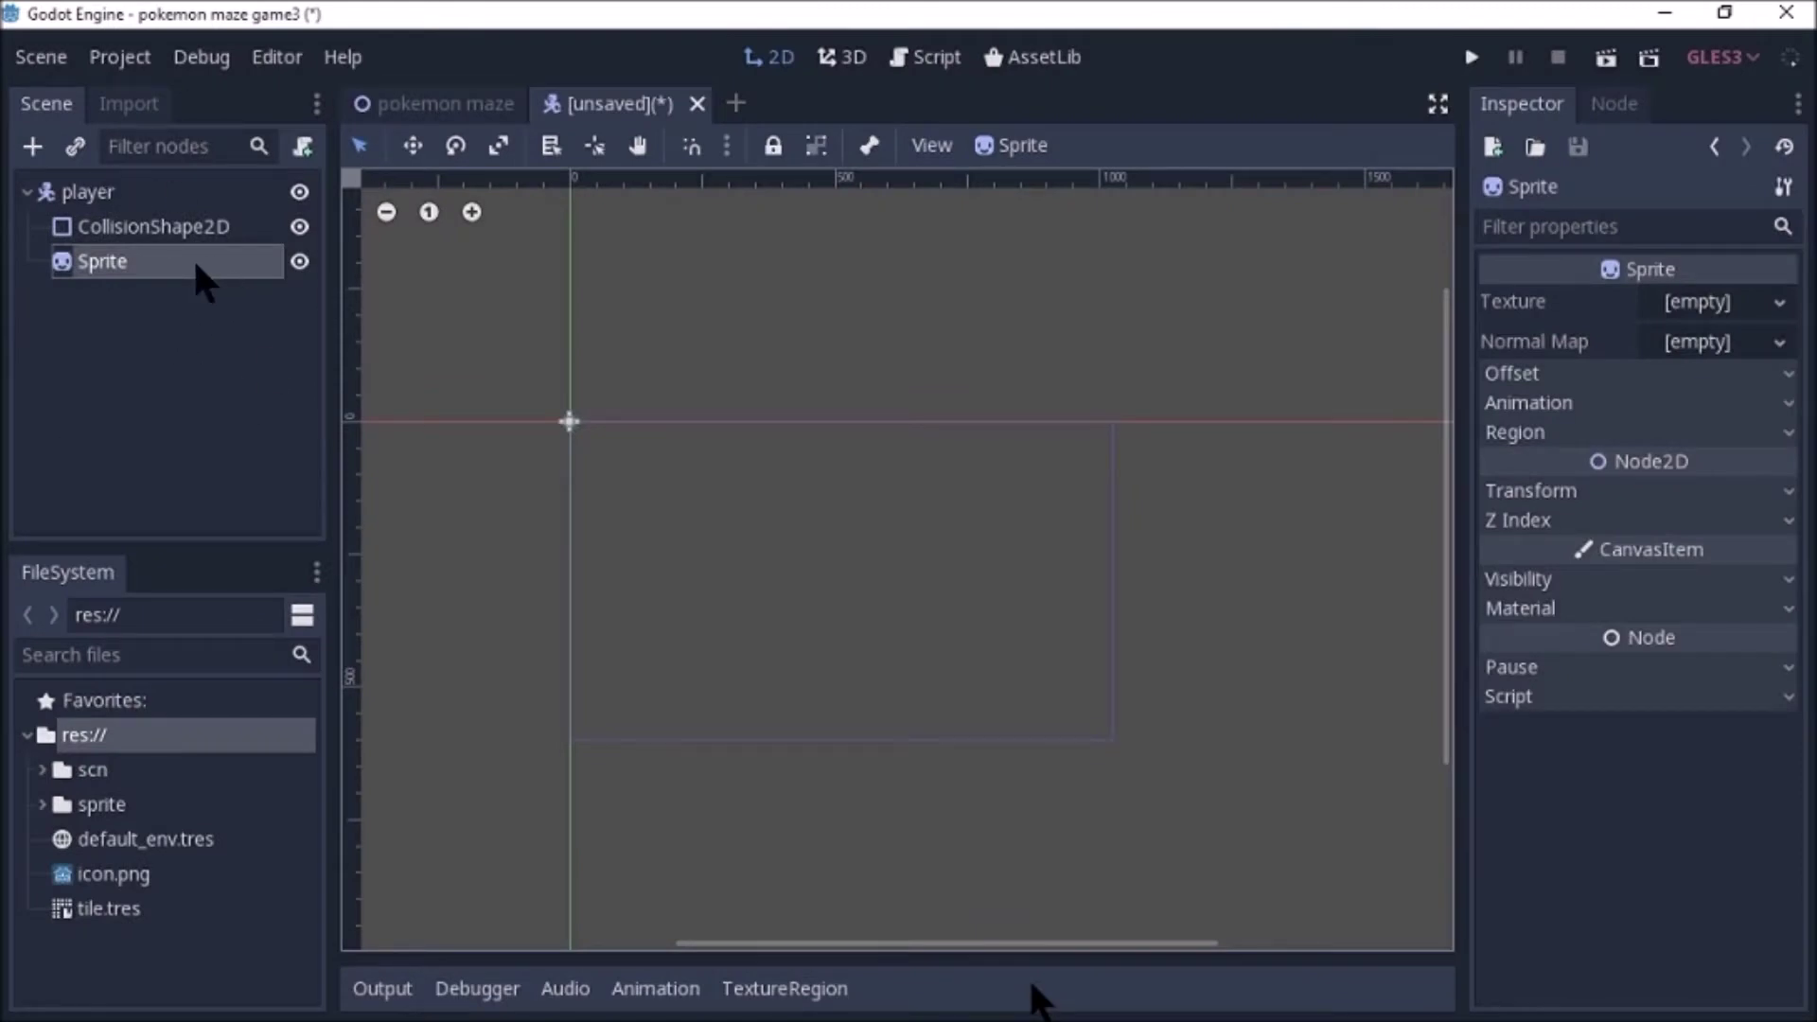
Add an AnimationPlayer node as a child of the Sprite node.
click(33, 146)
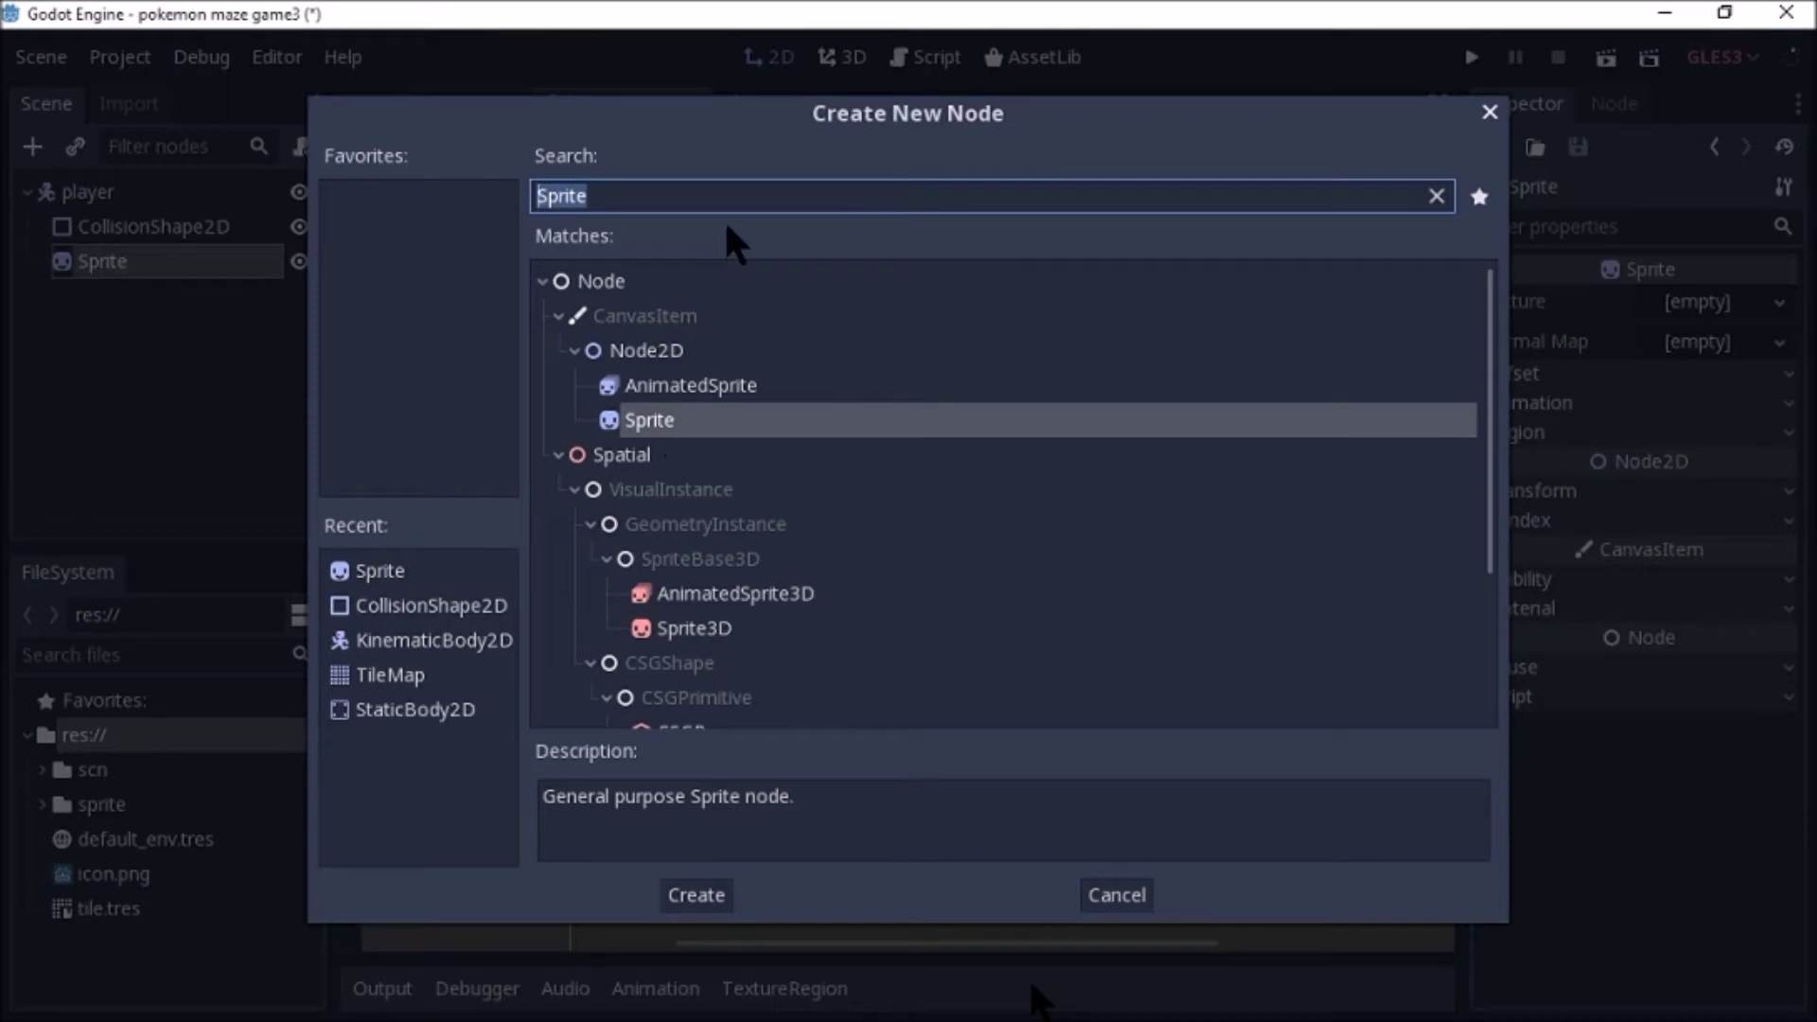
key(BackSpace)
text(anim)
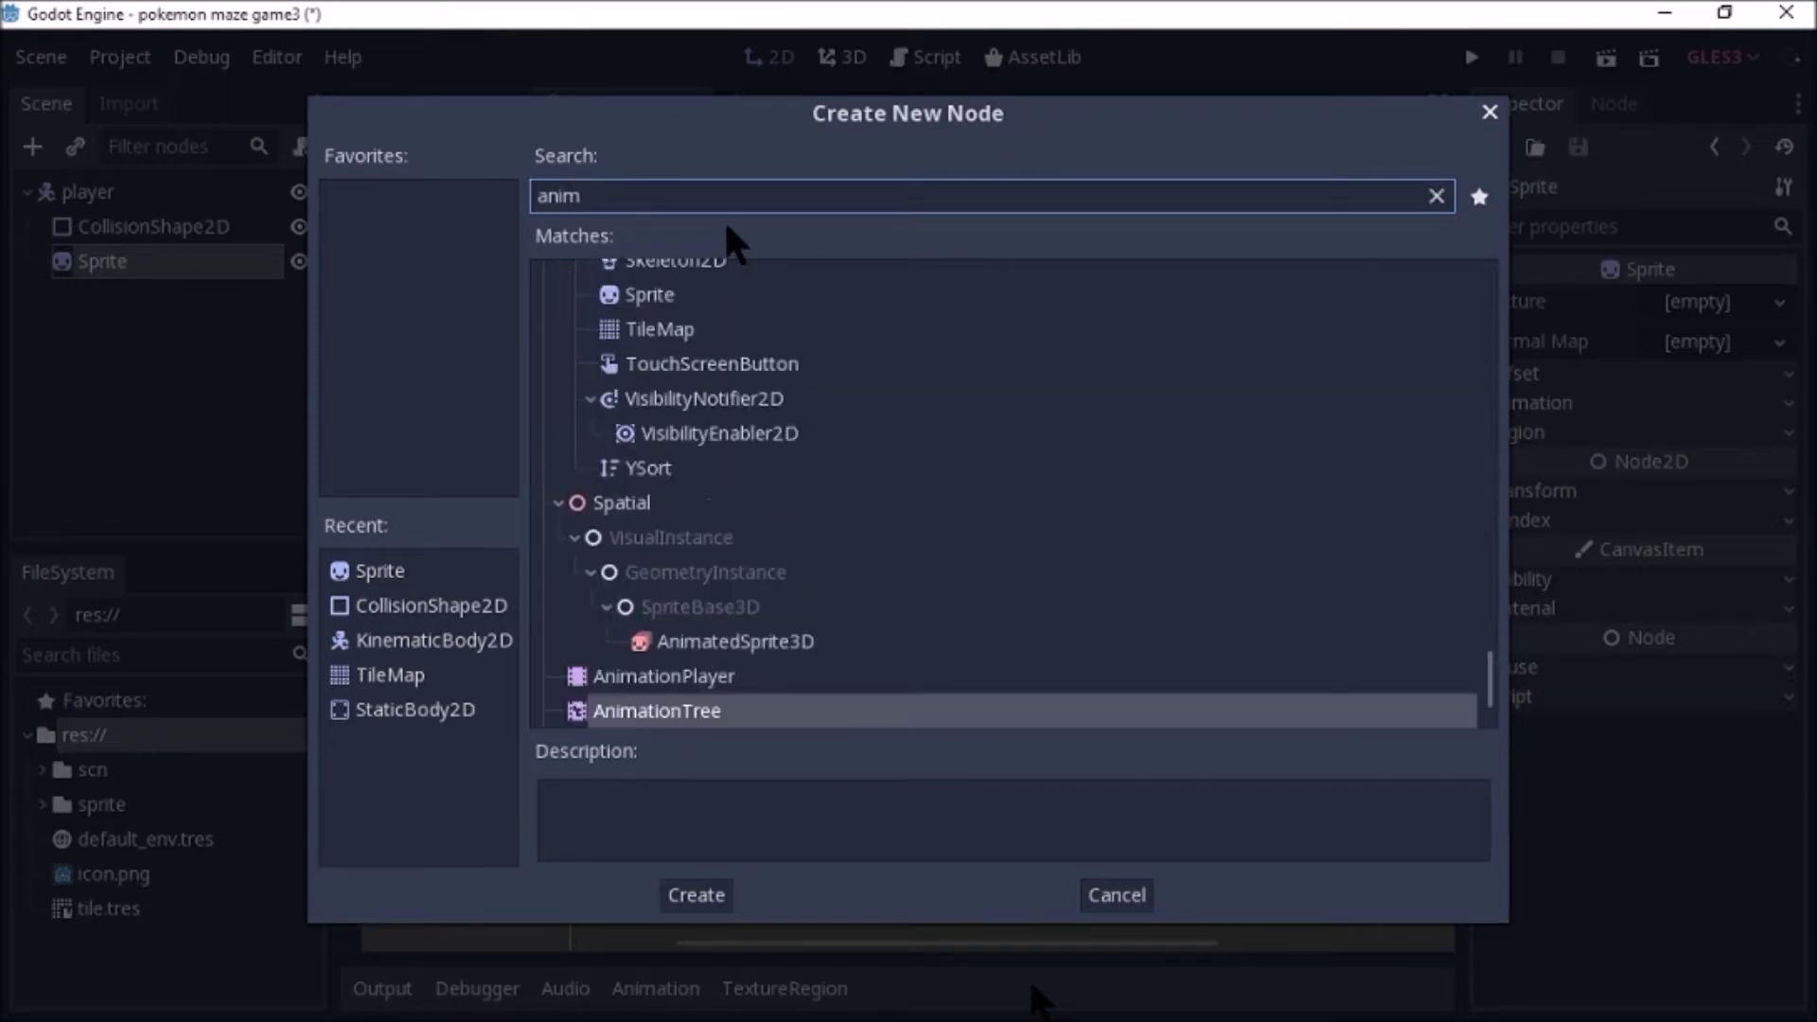
double_click(705, 678)
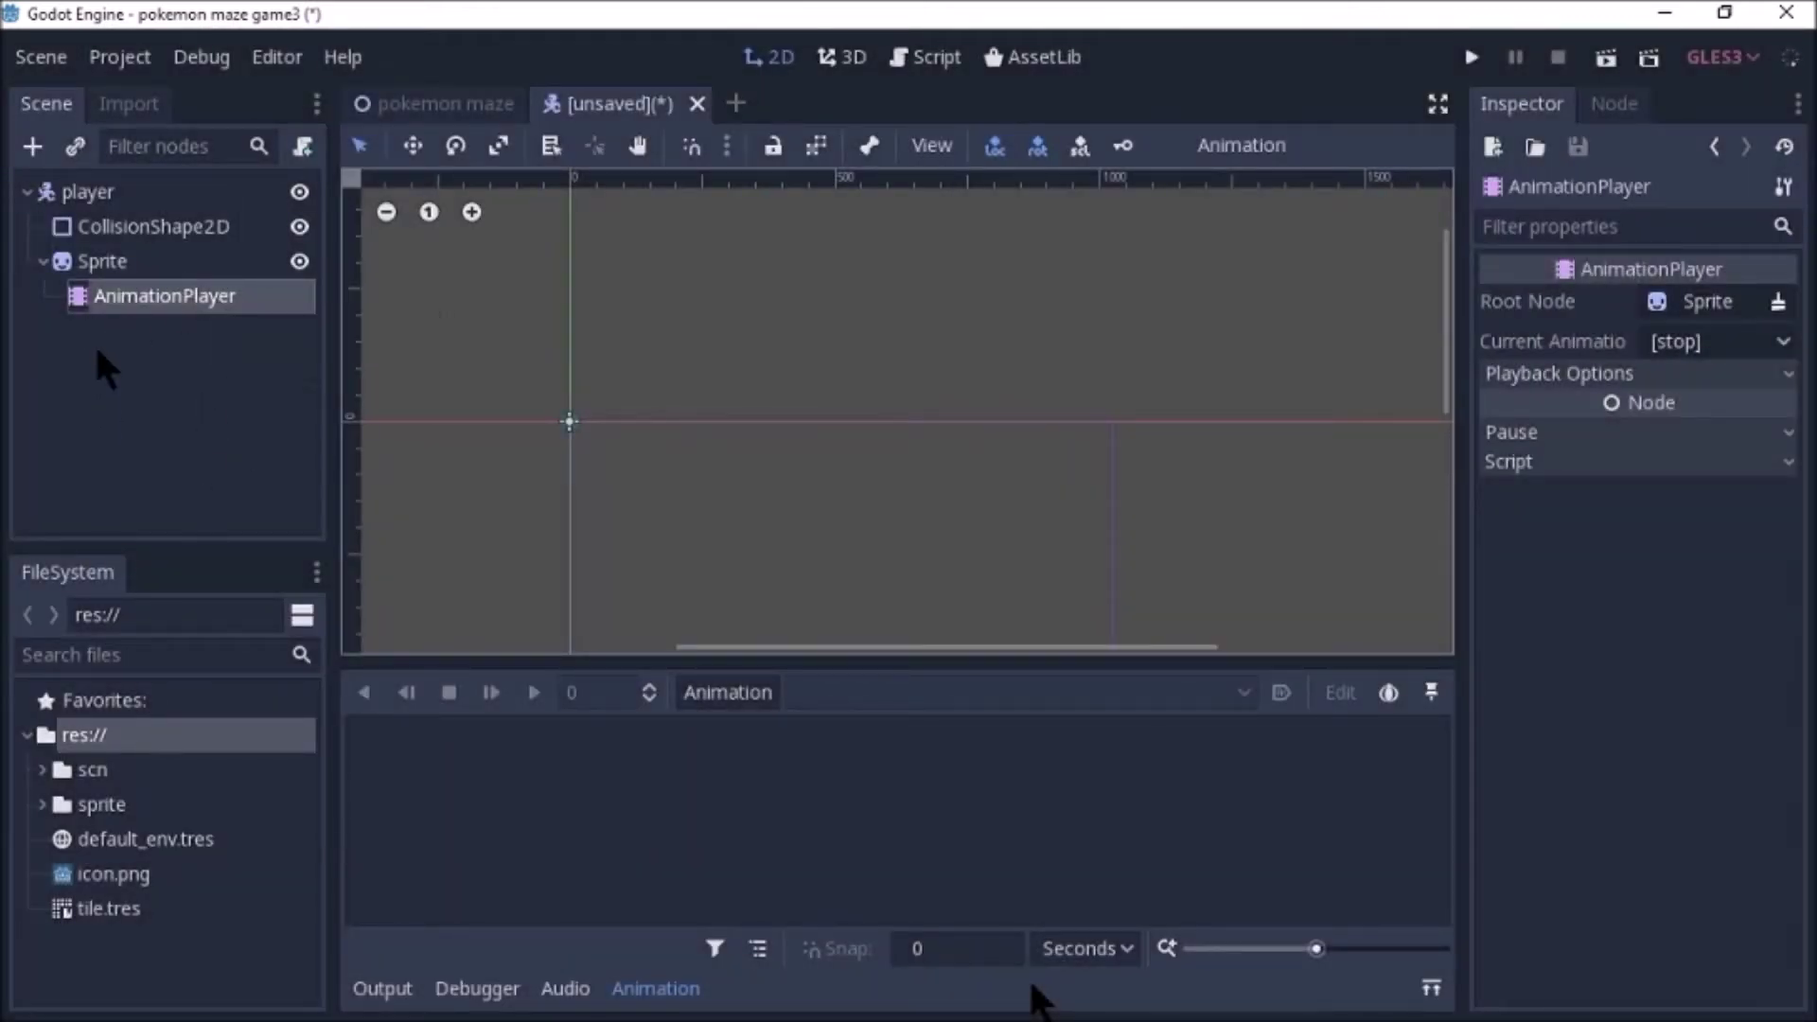
Assign trchar015.png from the sprite folder as the Sprite node's texture.
click(64, 260)
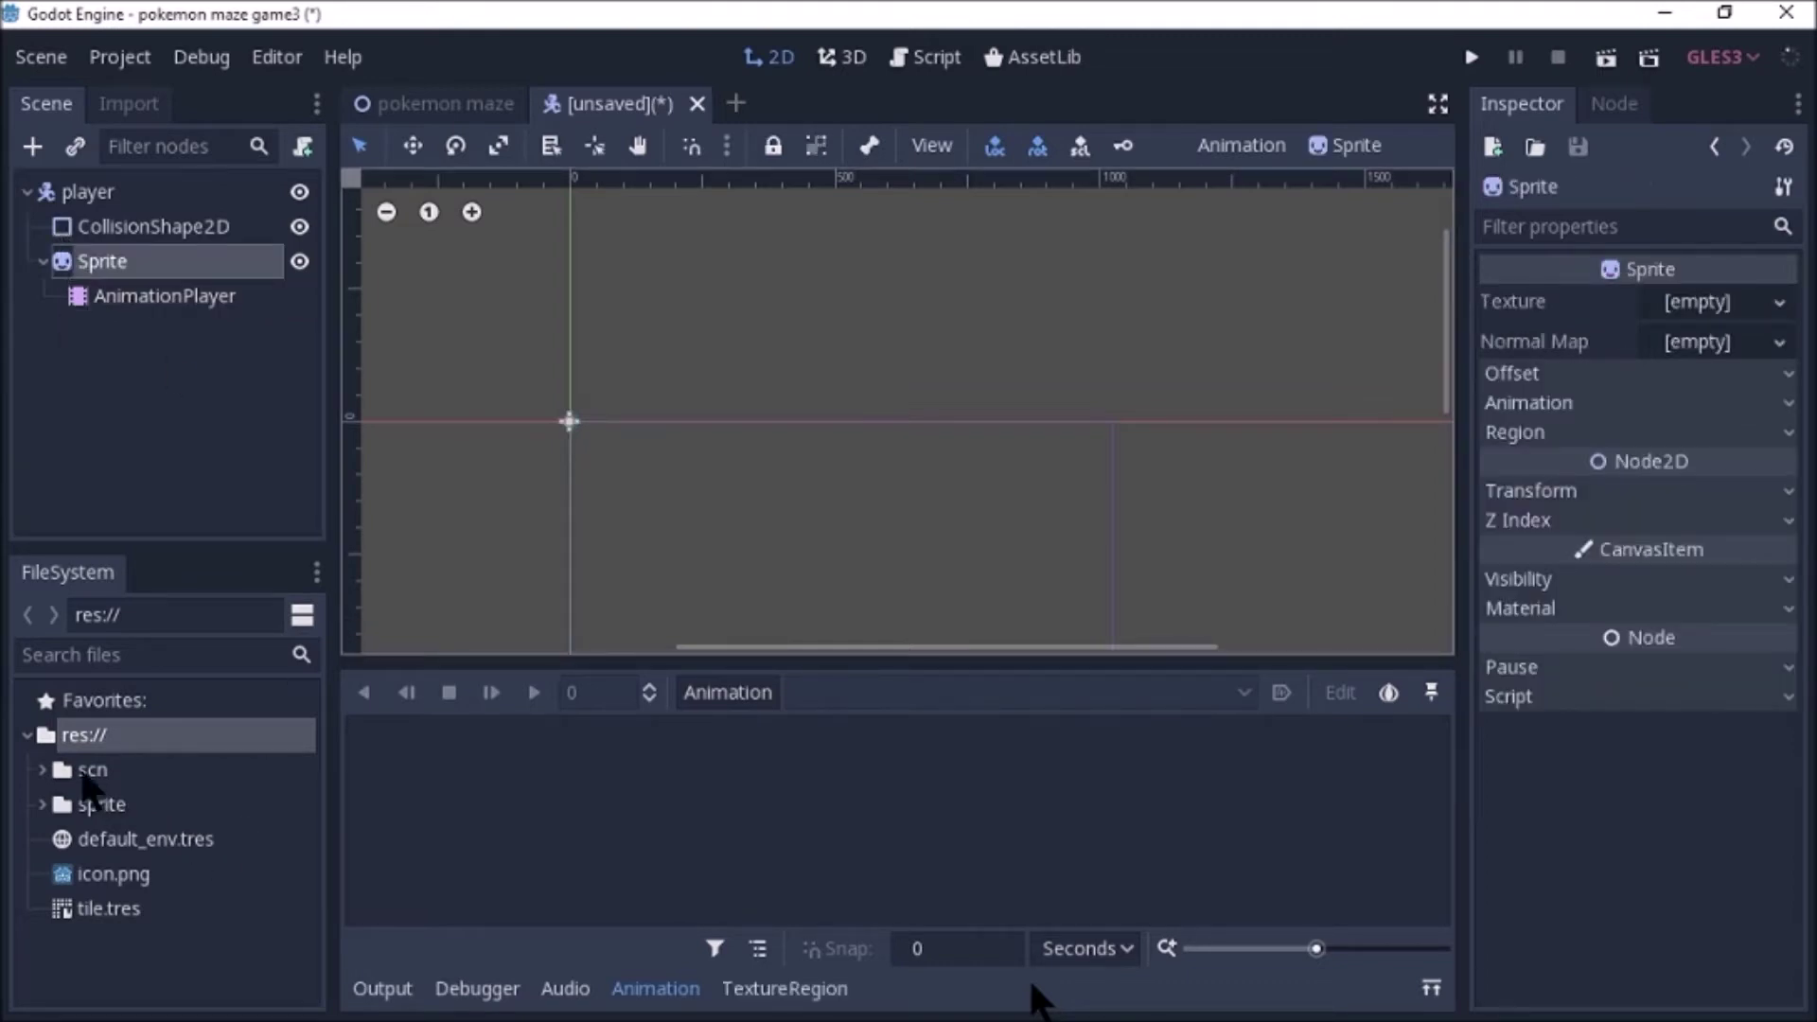
click(41, 804)
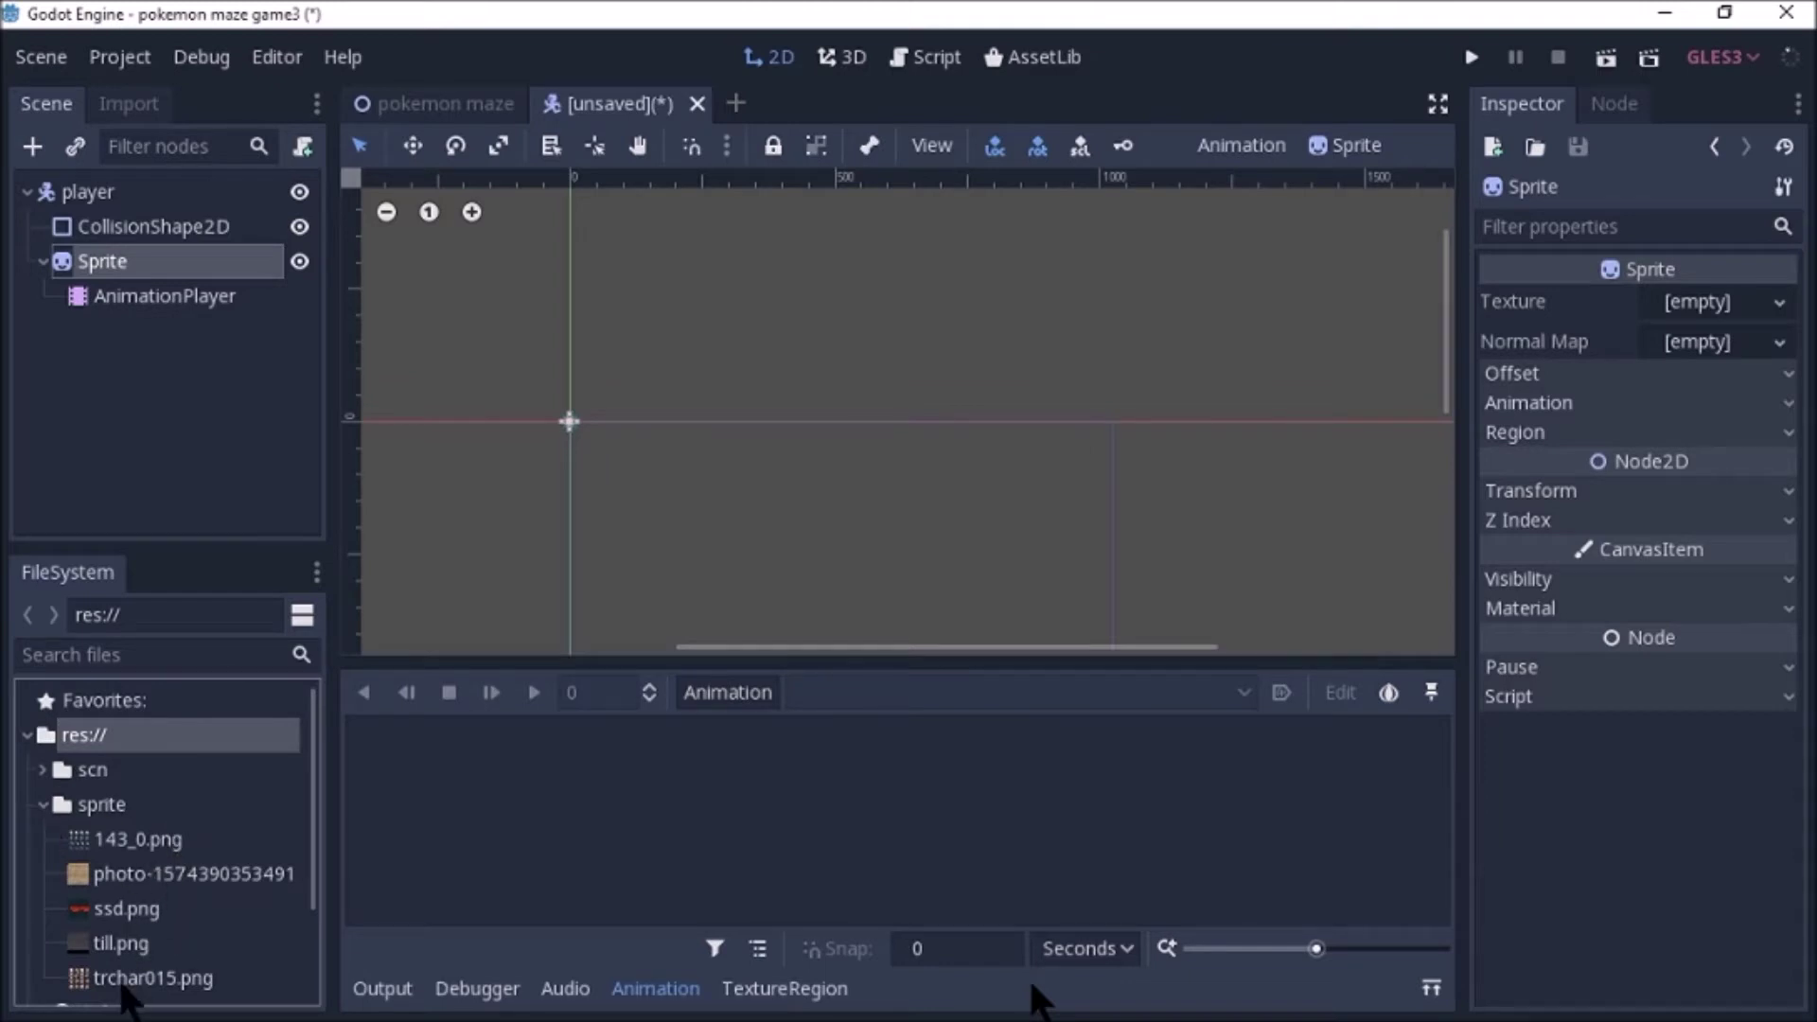
drag(121, 990, 1666, 305)
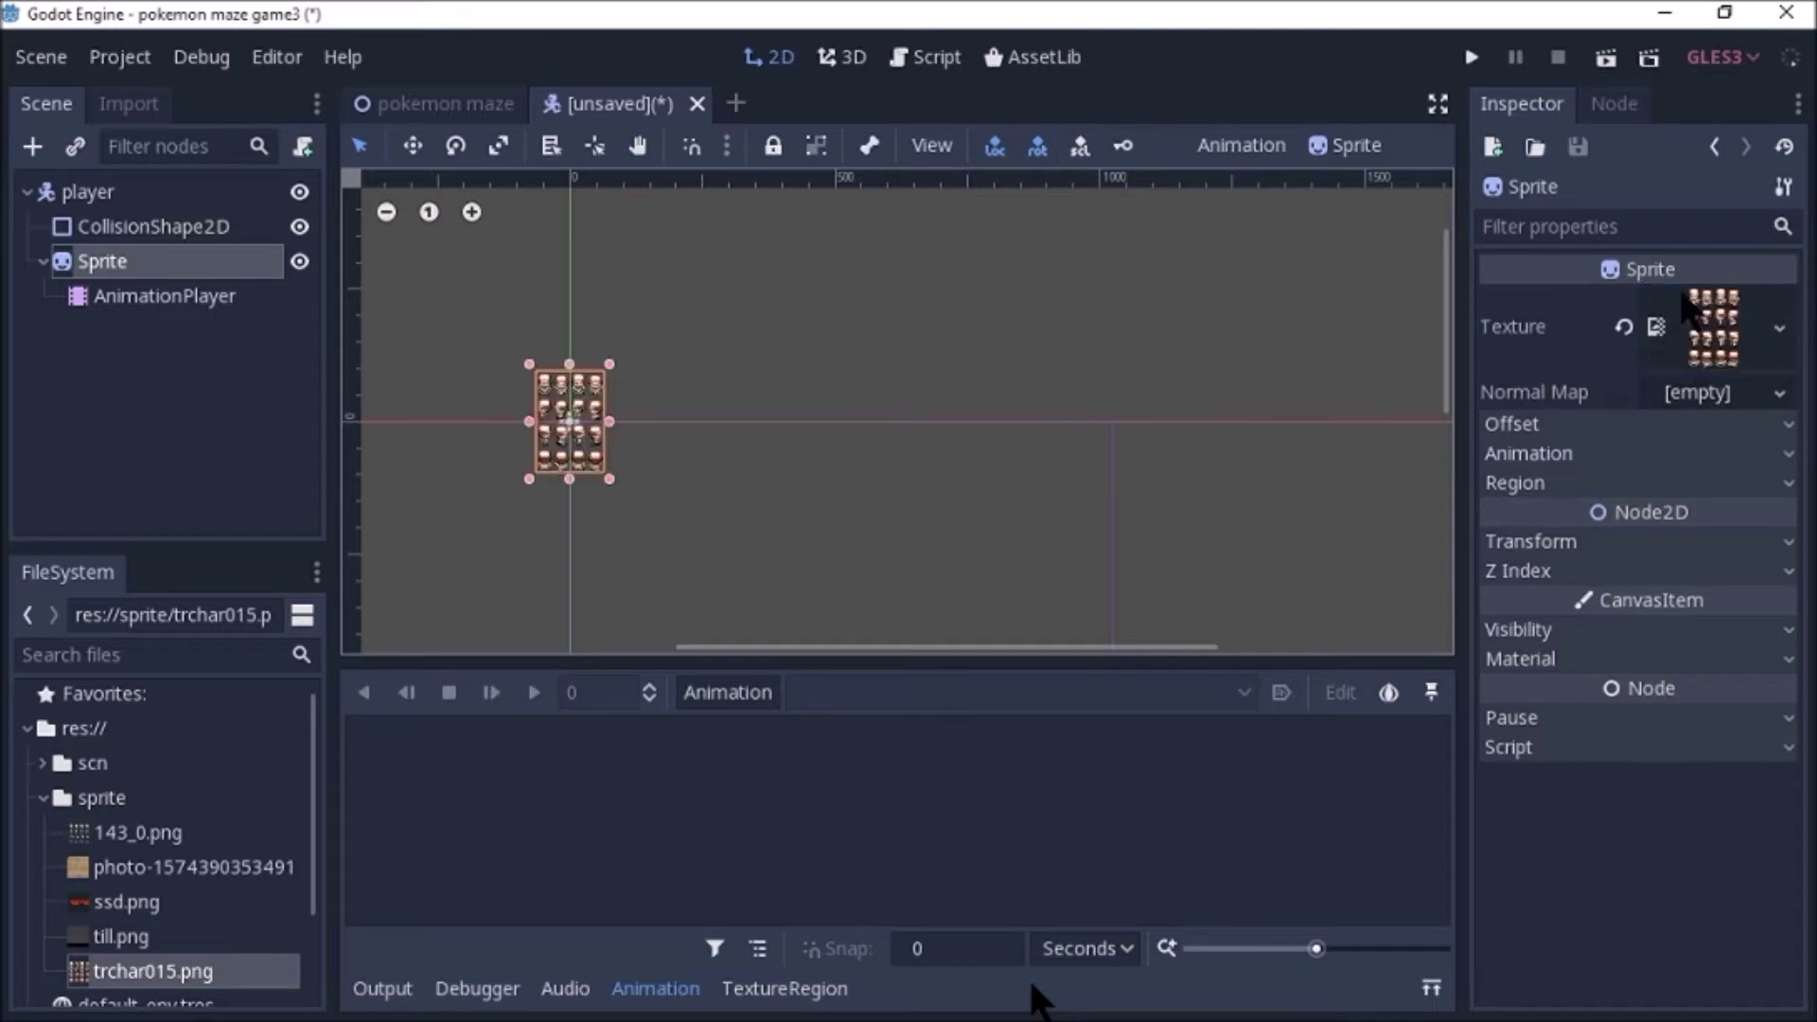
Split the Sprite's texture into a 4 by 4 grid by setting both Vframes and Hframes to 4.
scroll(426, 365, down, 1)
scroll(426, 365, up, 3)
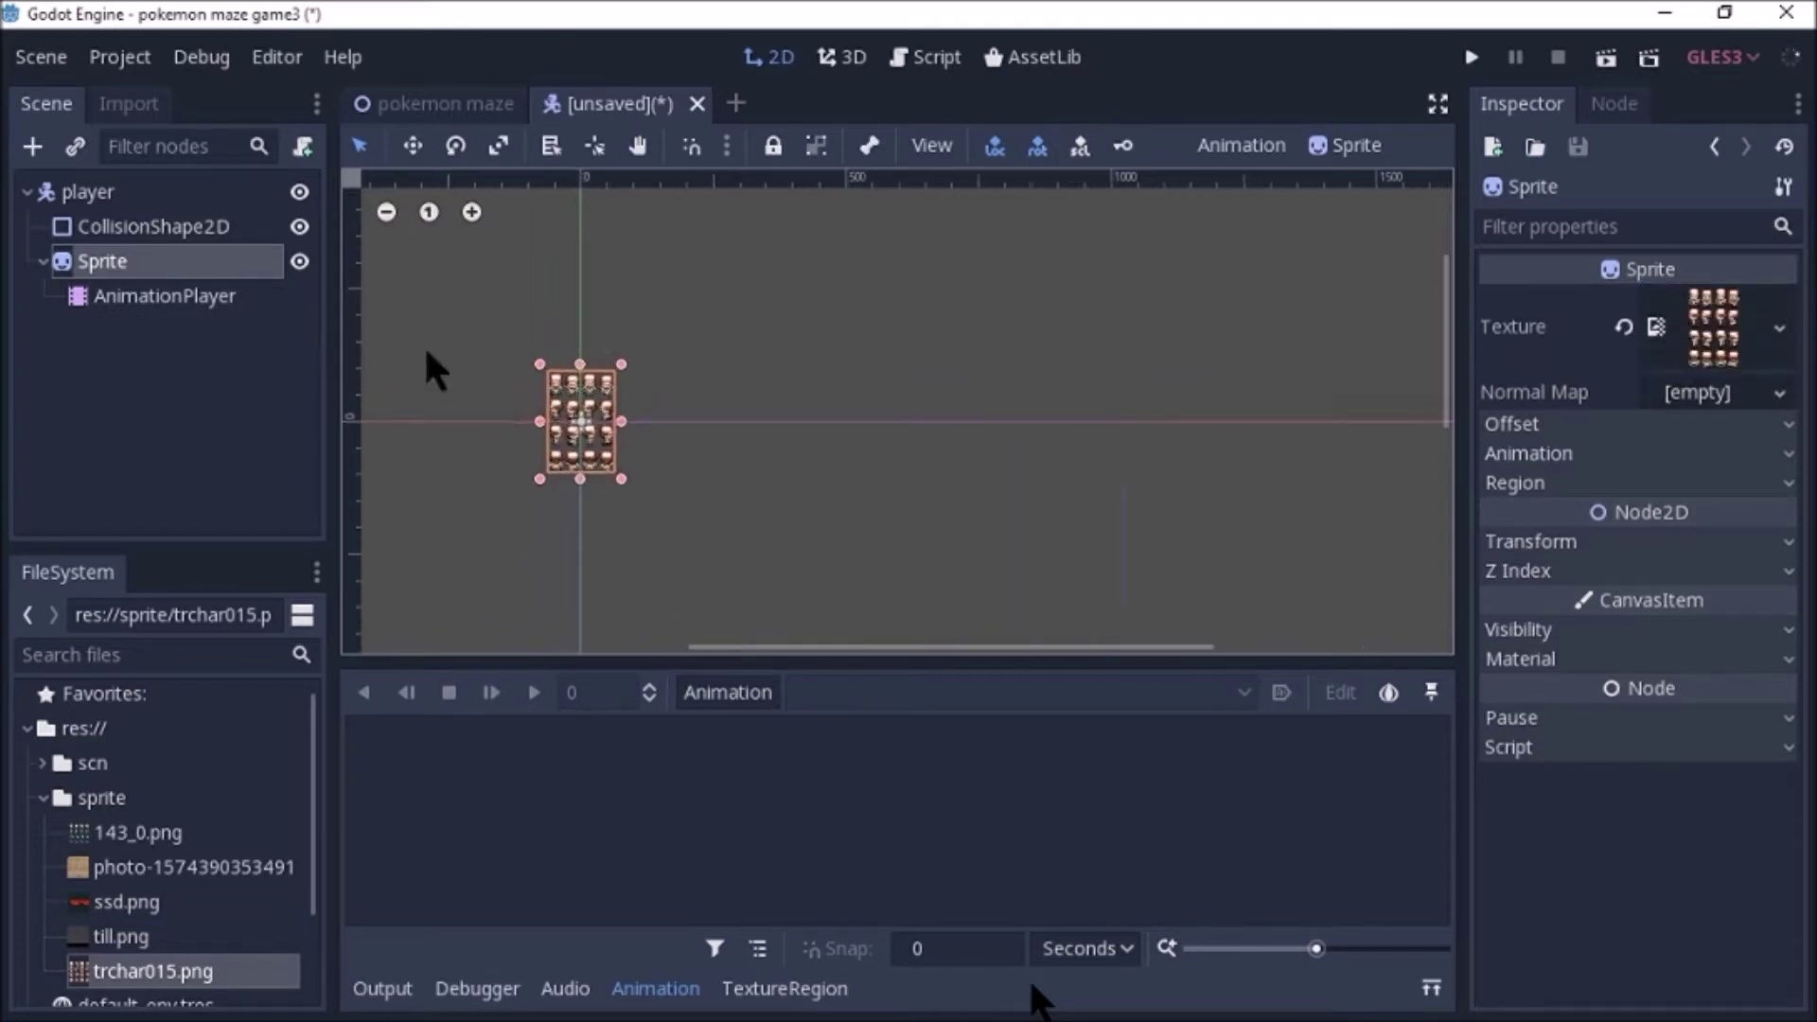
scroll(426, 353, up, 2)
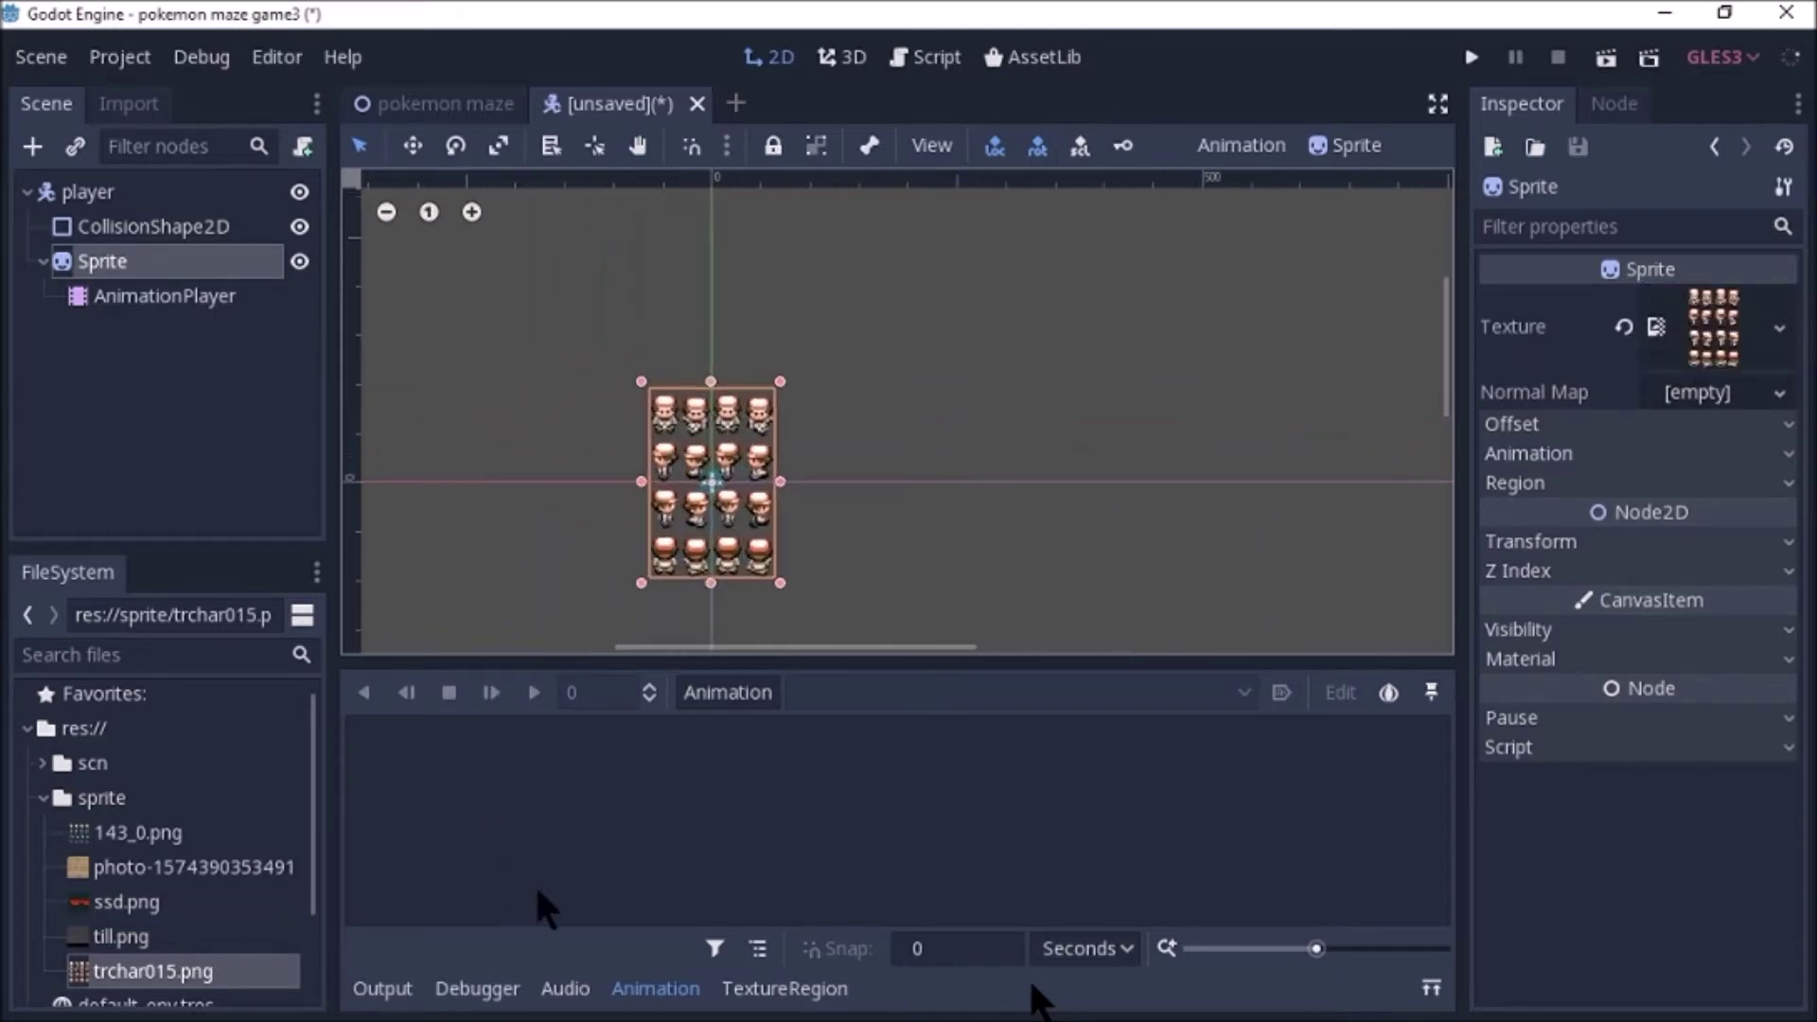
scroll(906, 424, up, 3)
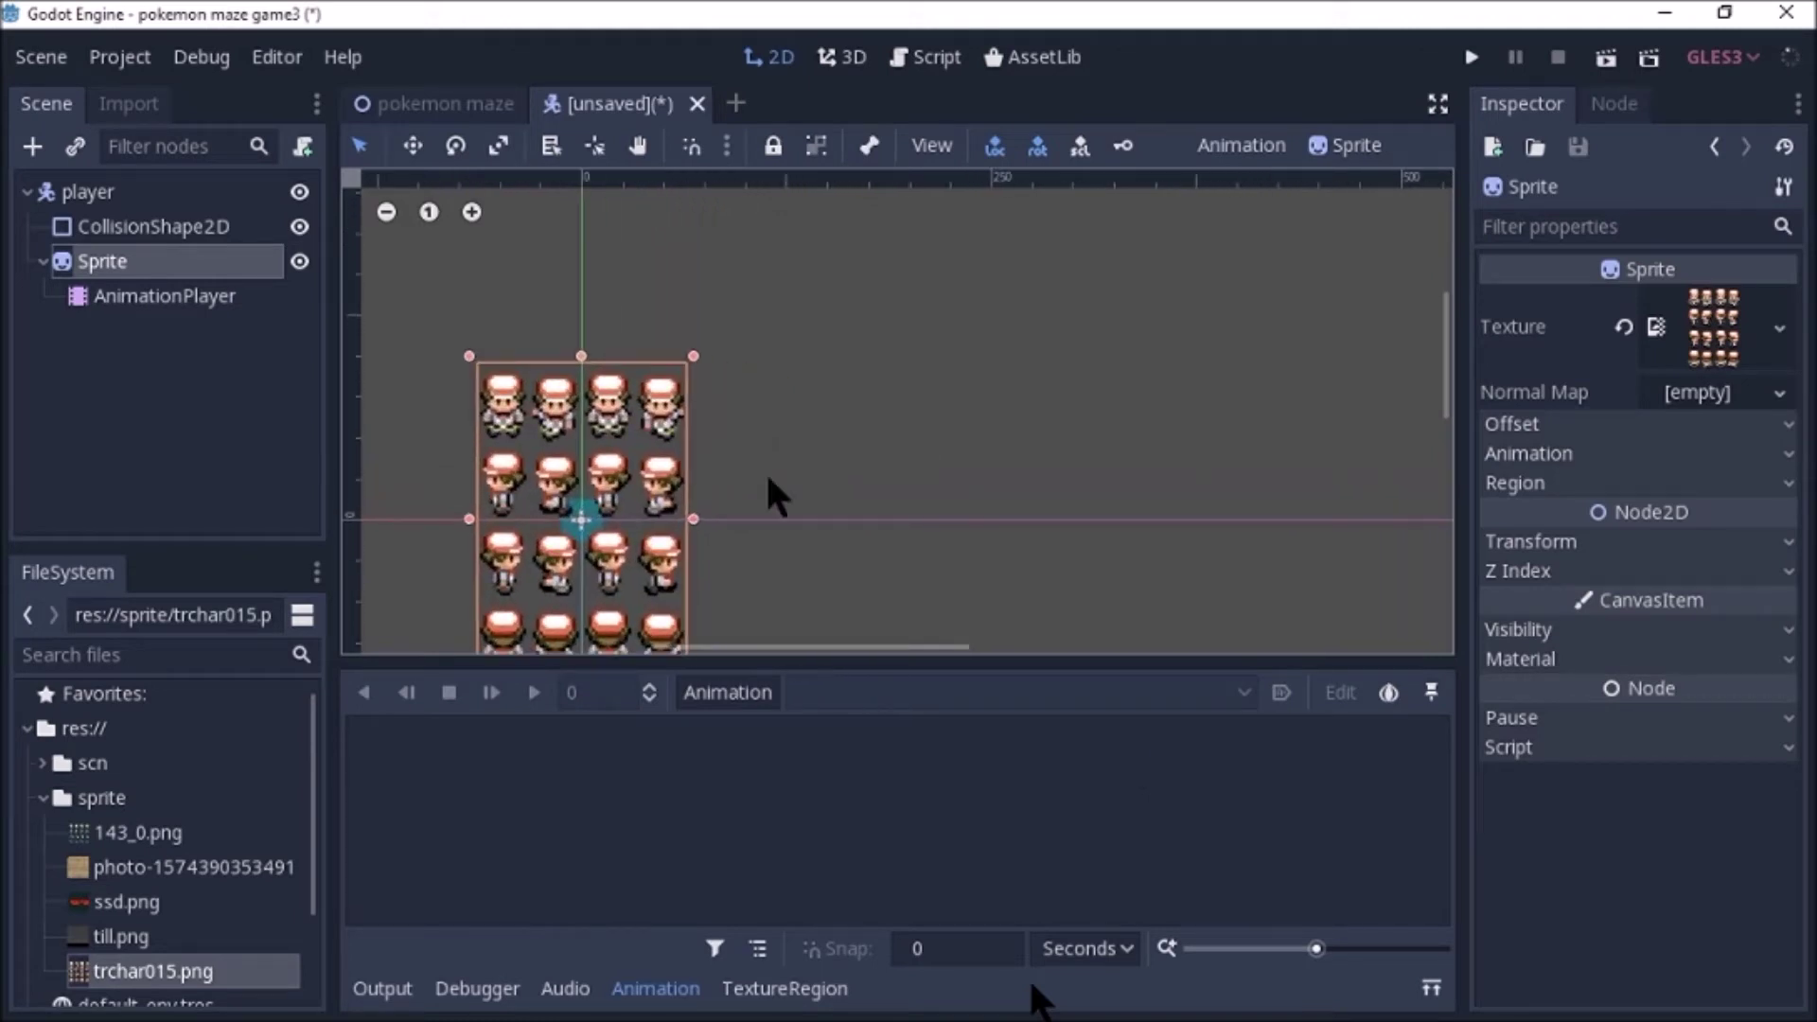
scroll(623, 568, up, 2)
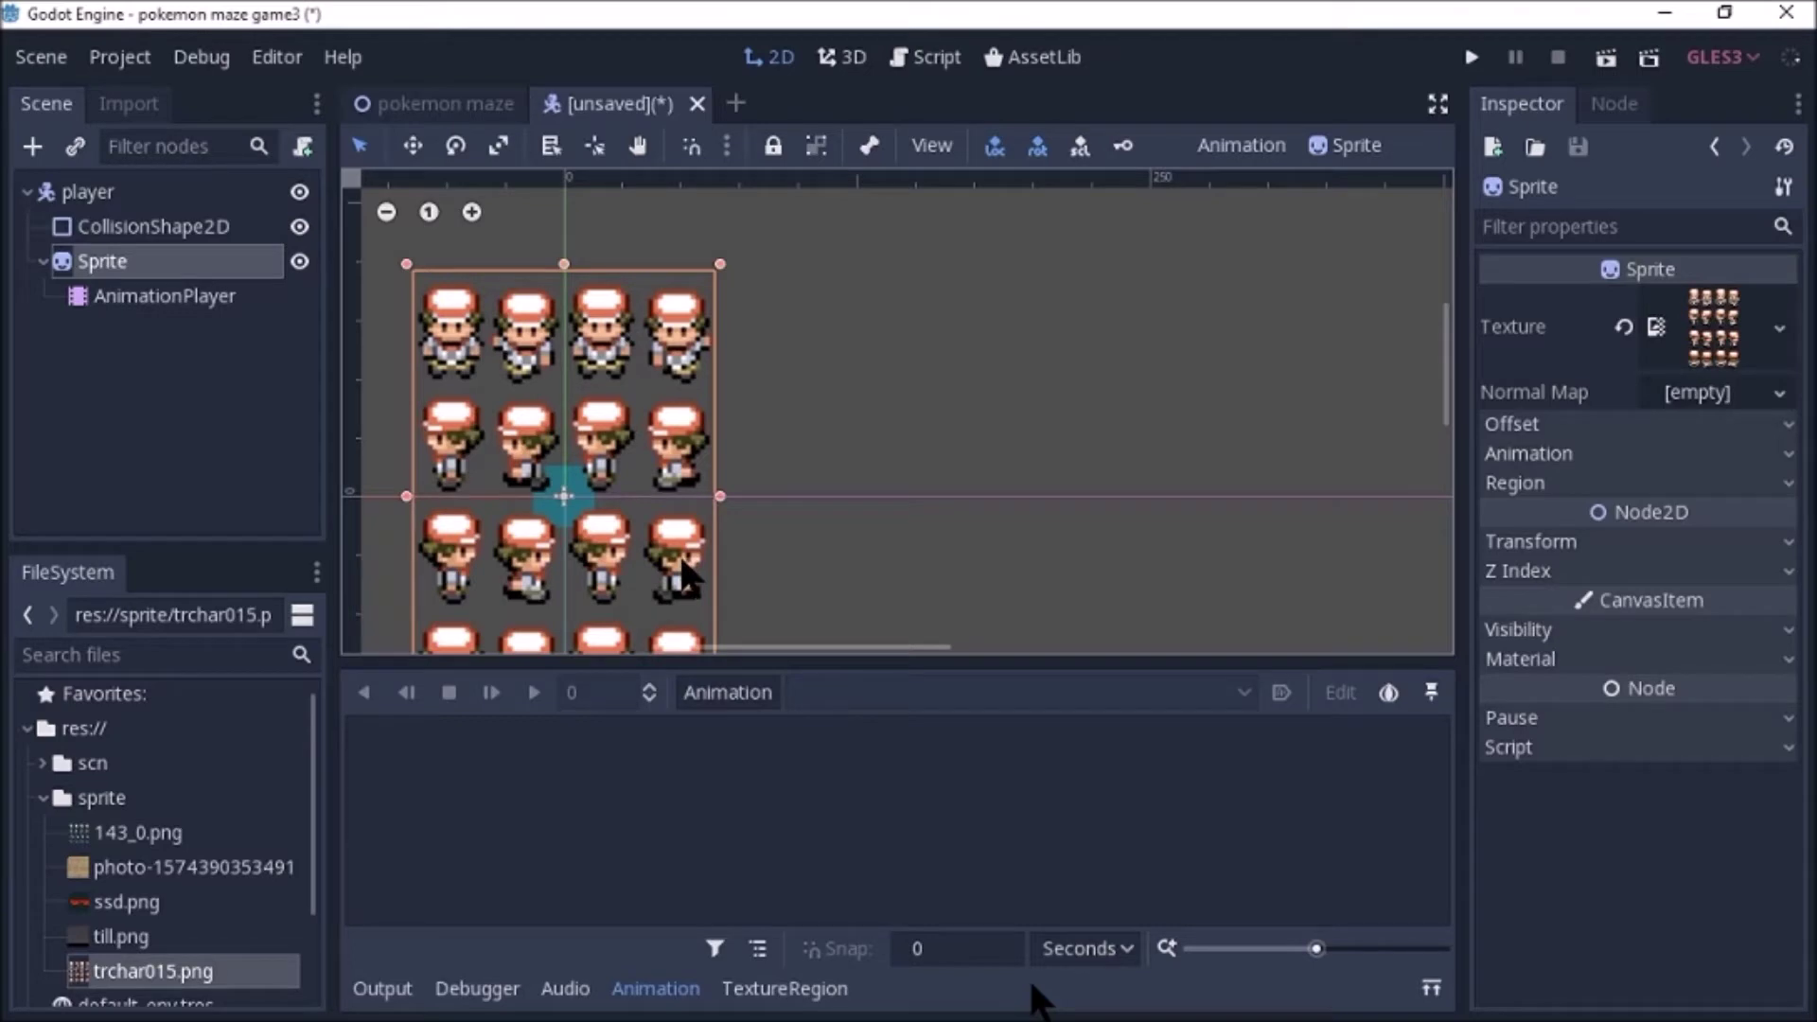
scroll(682, 565, up, 1)
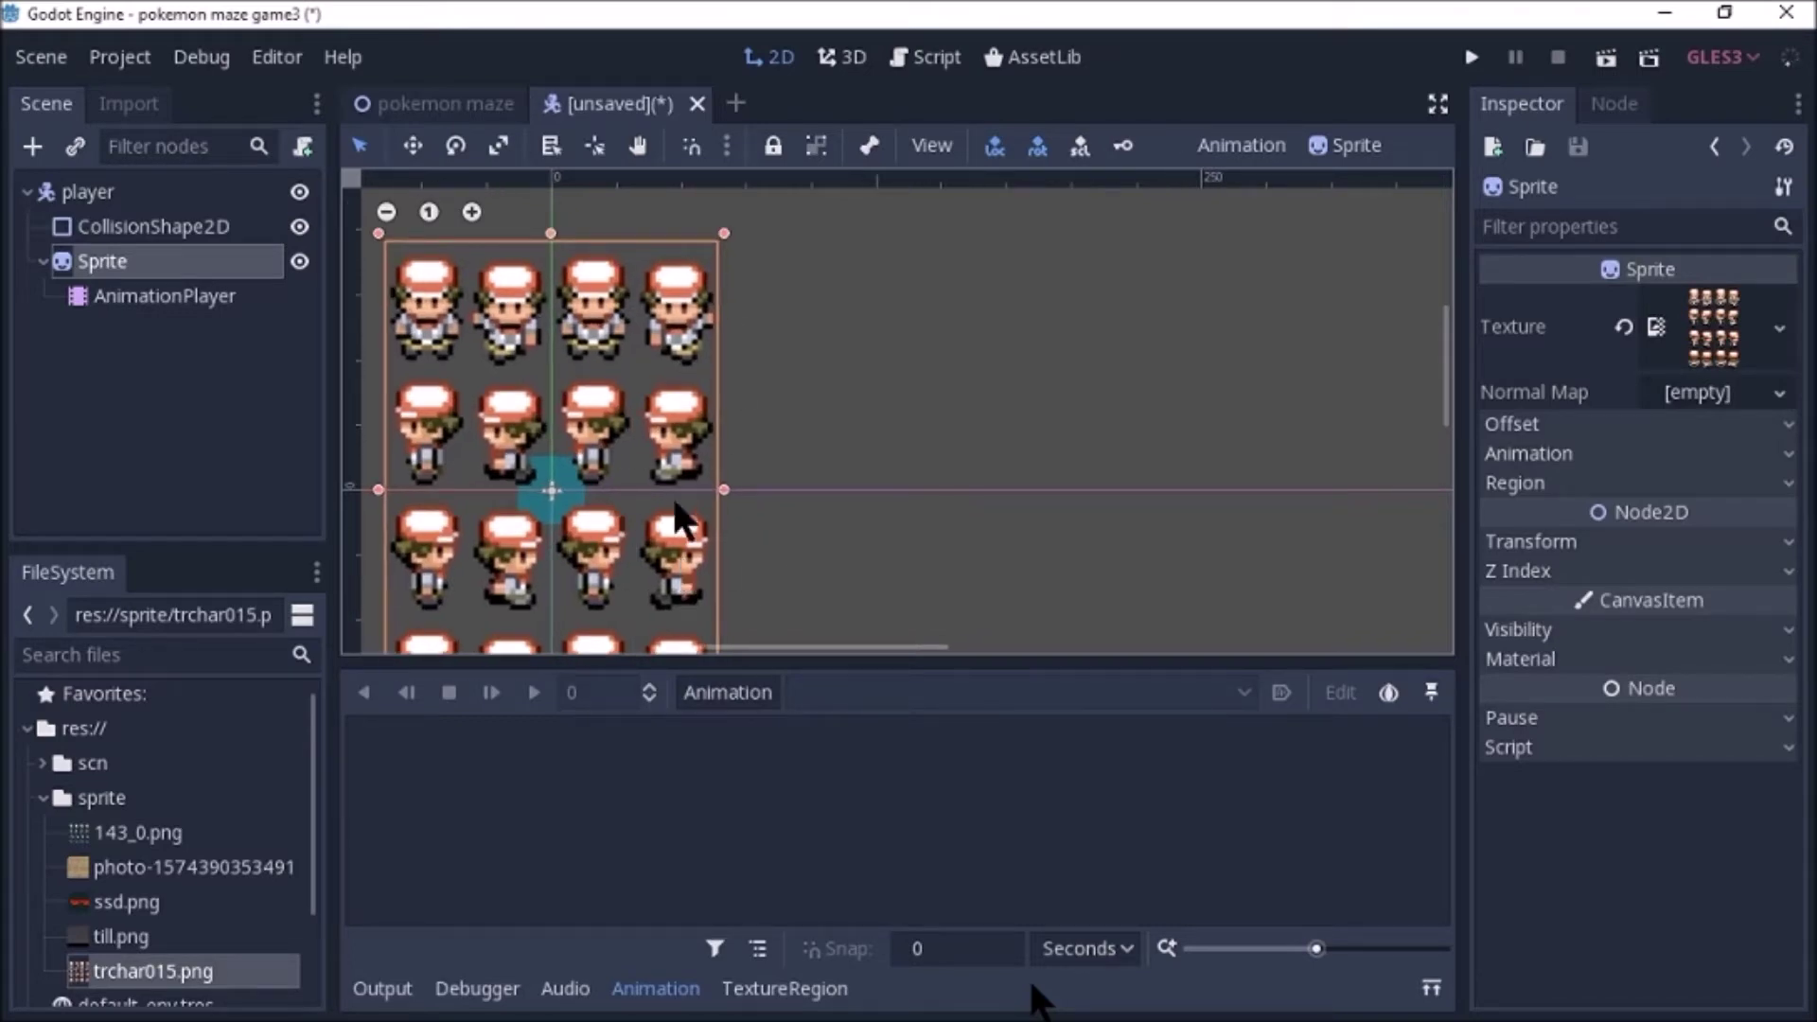
click(1557, 457)
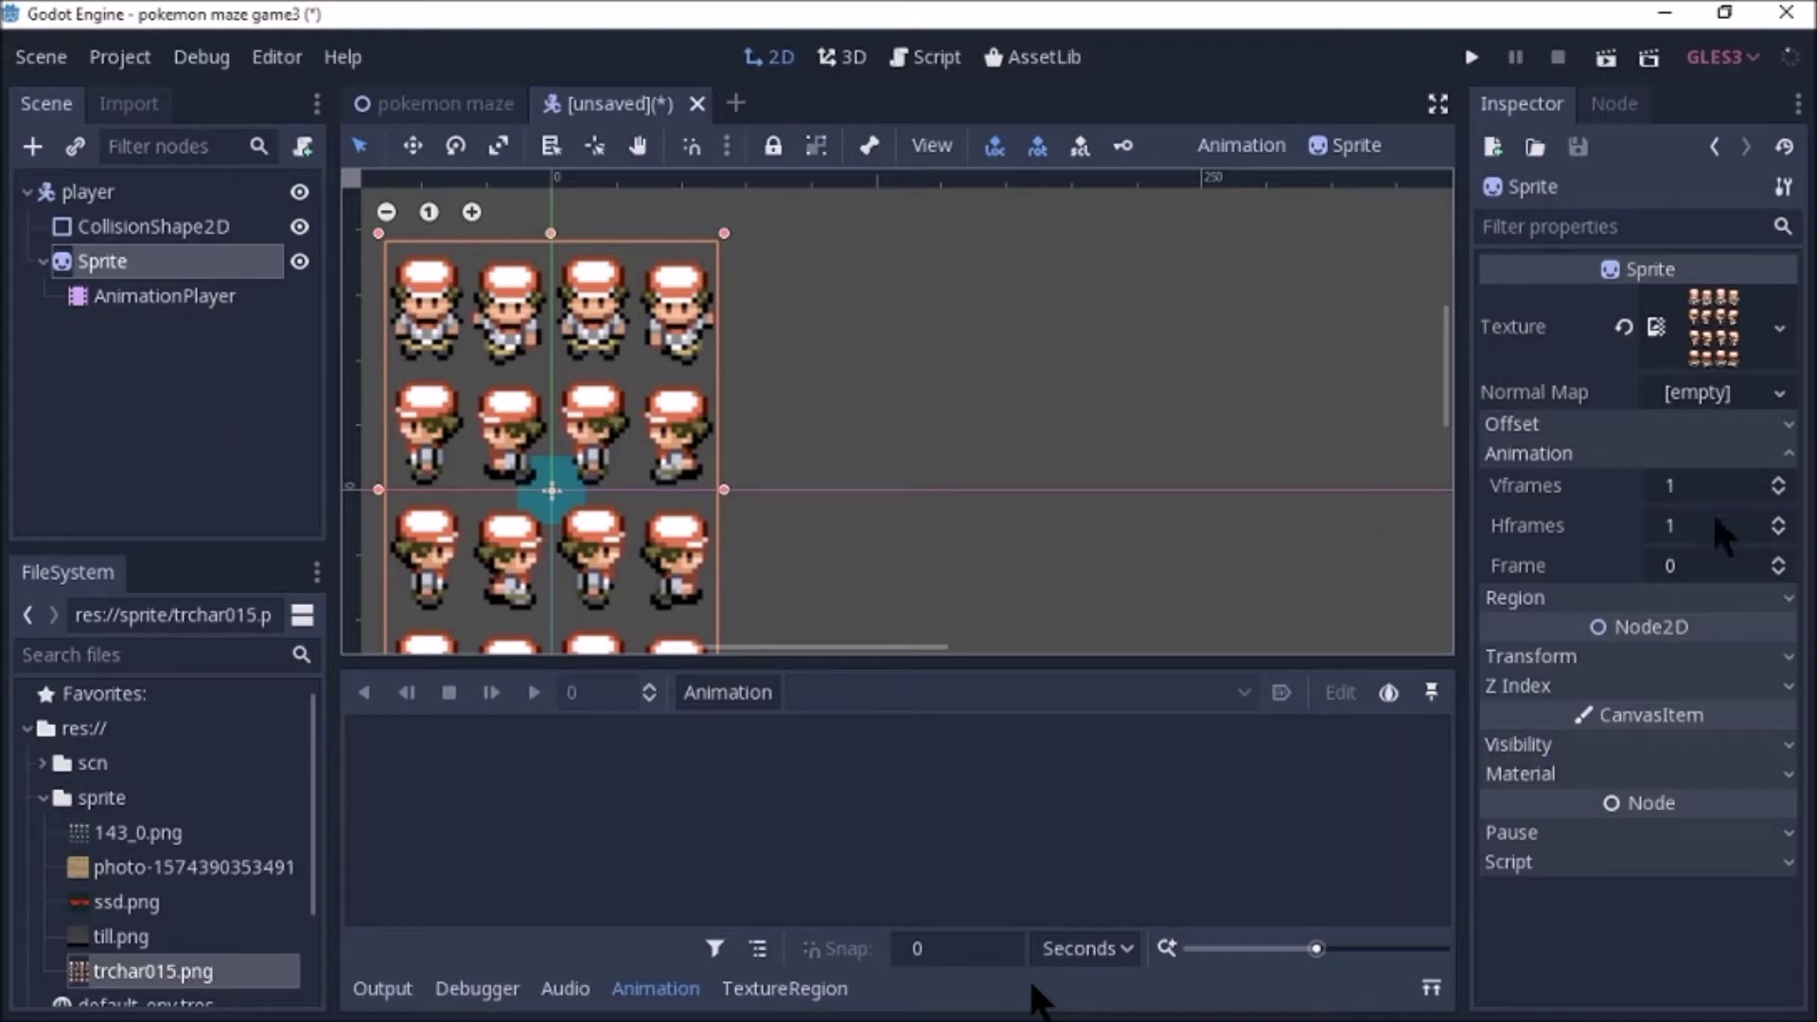
click(1778, 480)
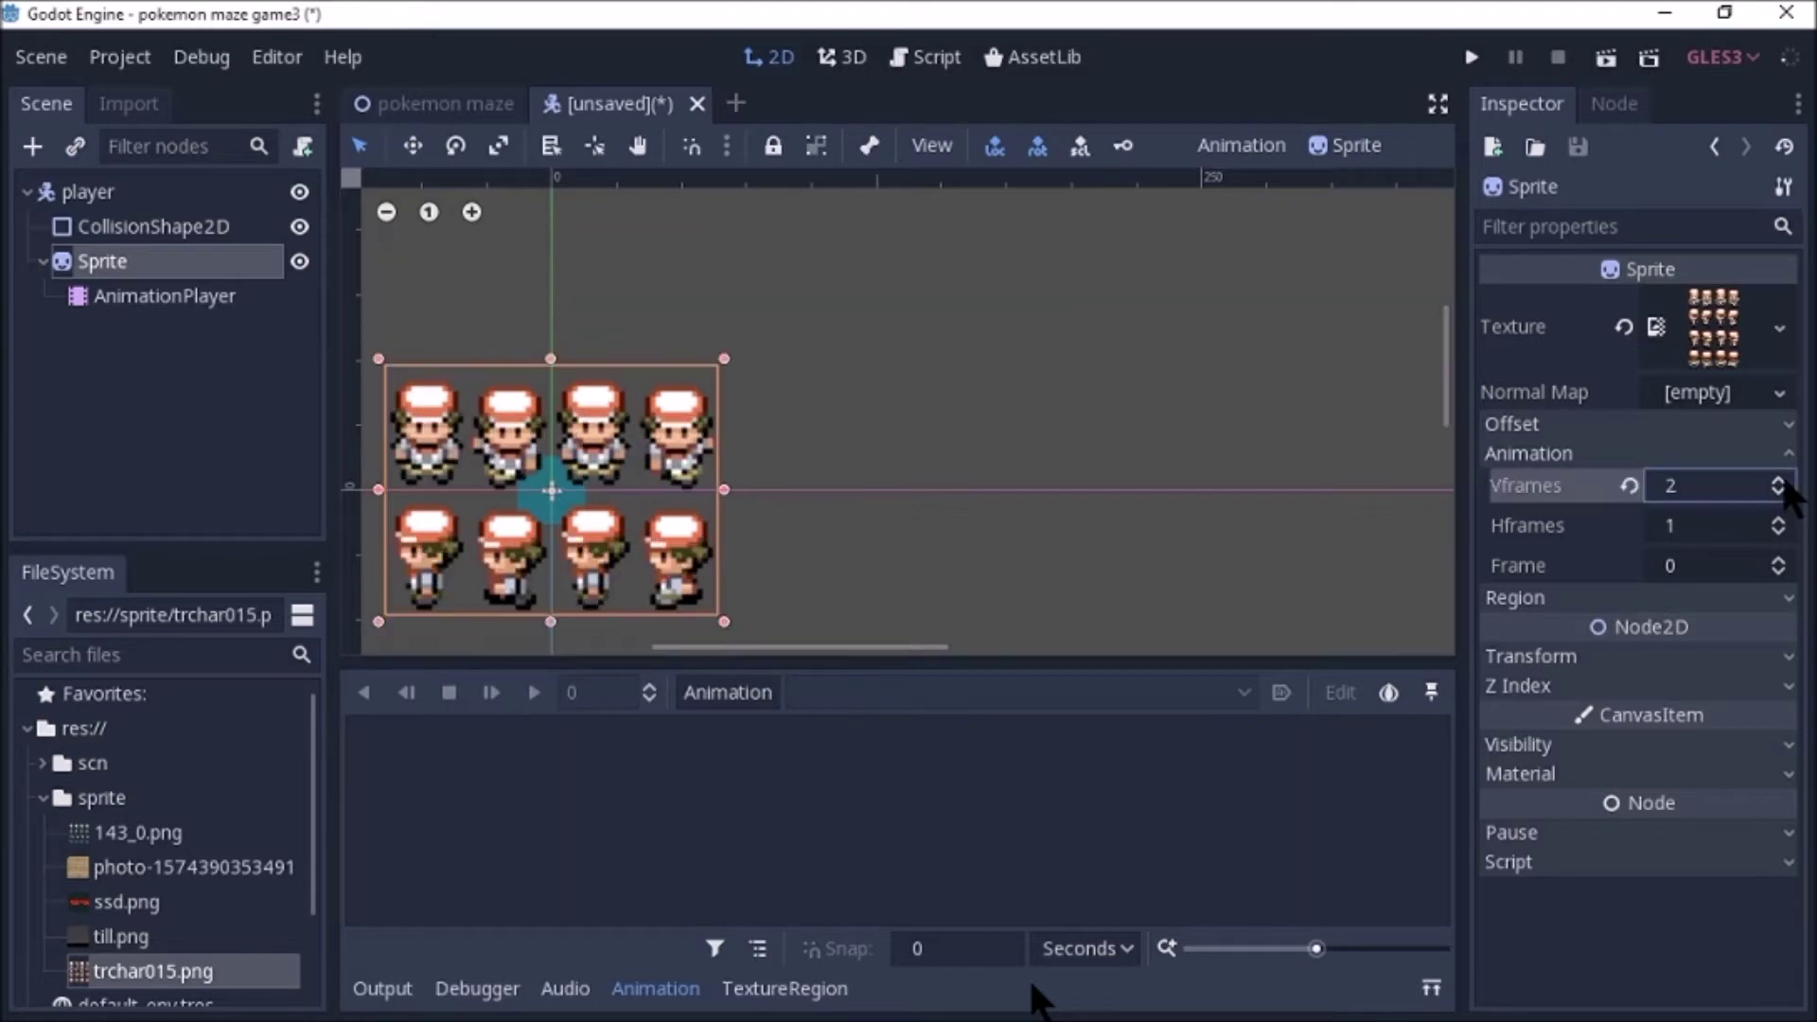
click(1779, 479)
click(1778, 480)
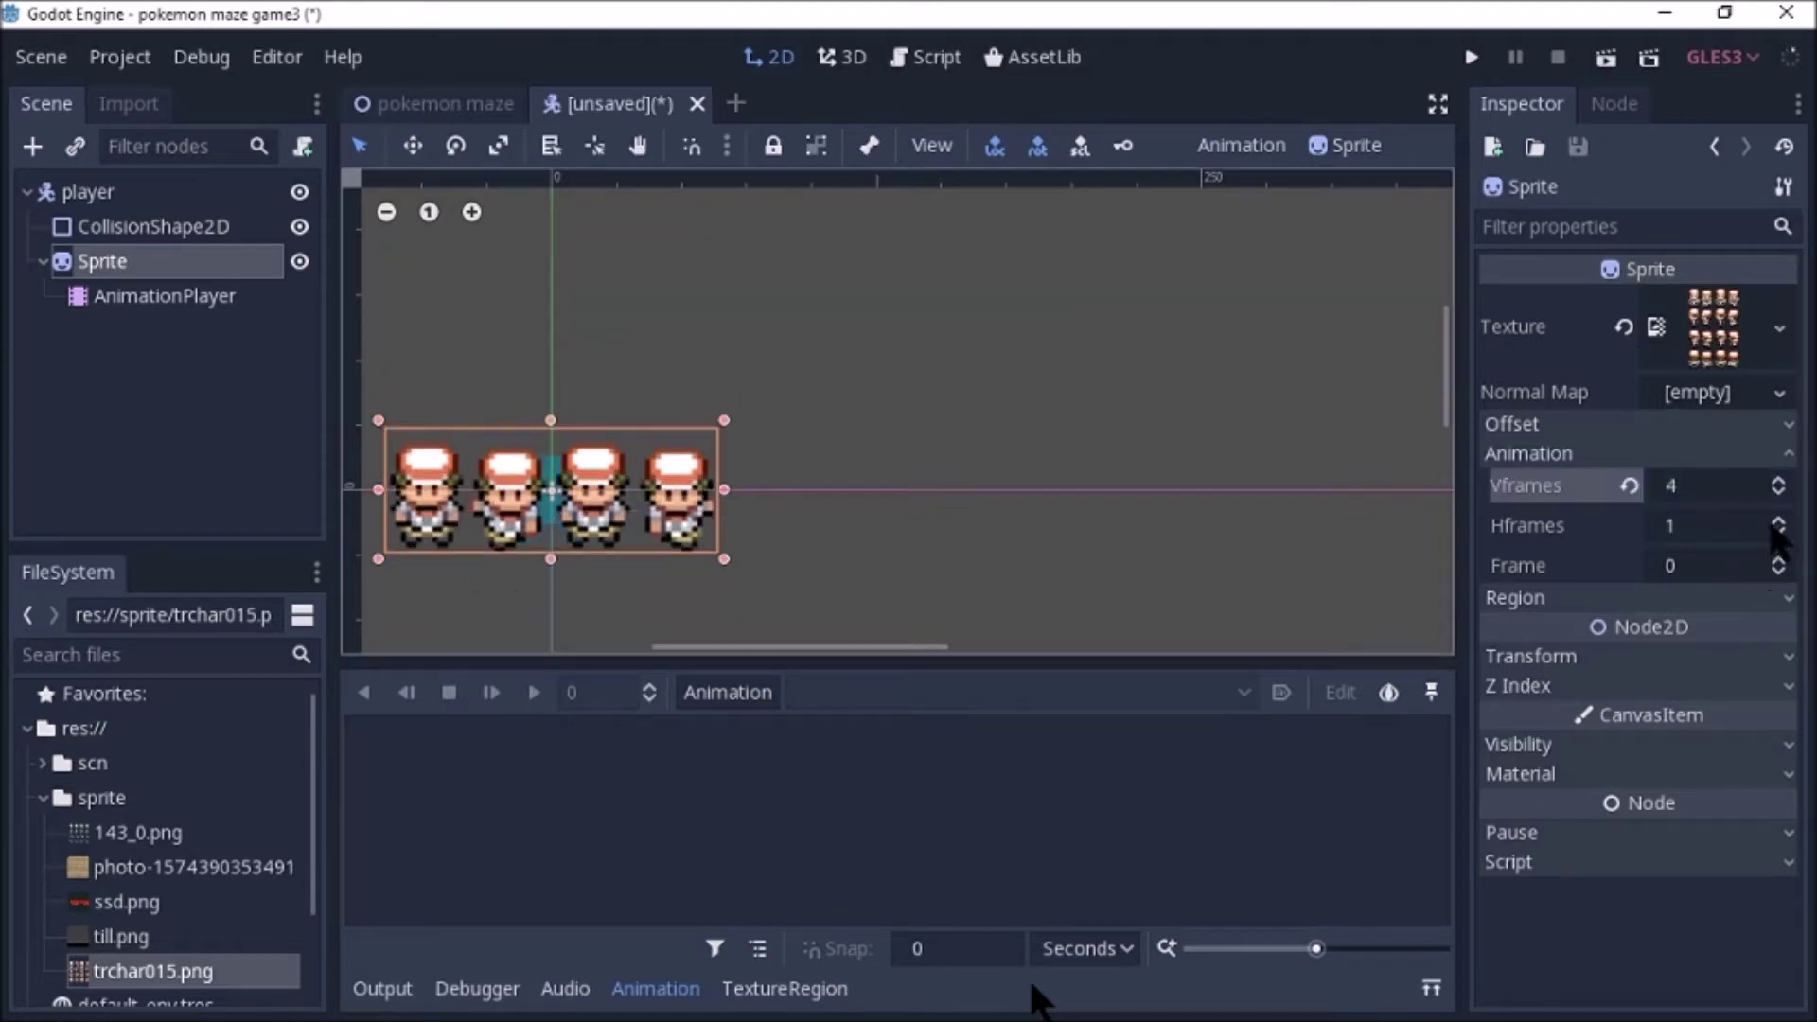
click(1778, 521)
click(1779, 521)
click(1778, 521)
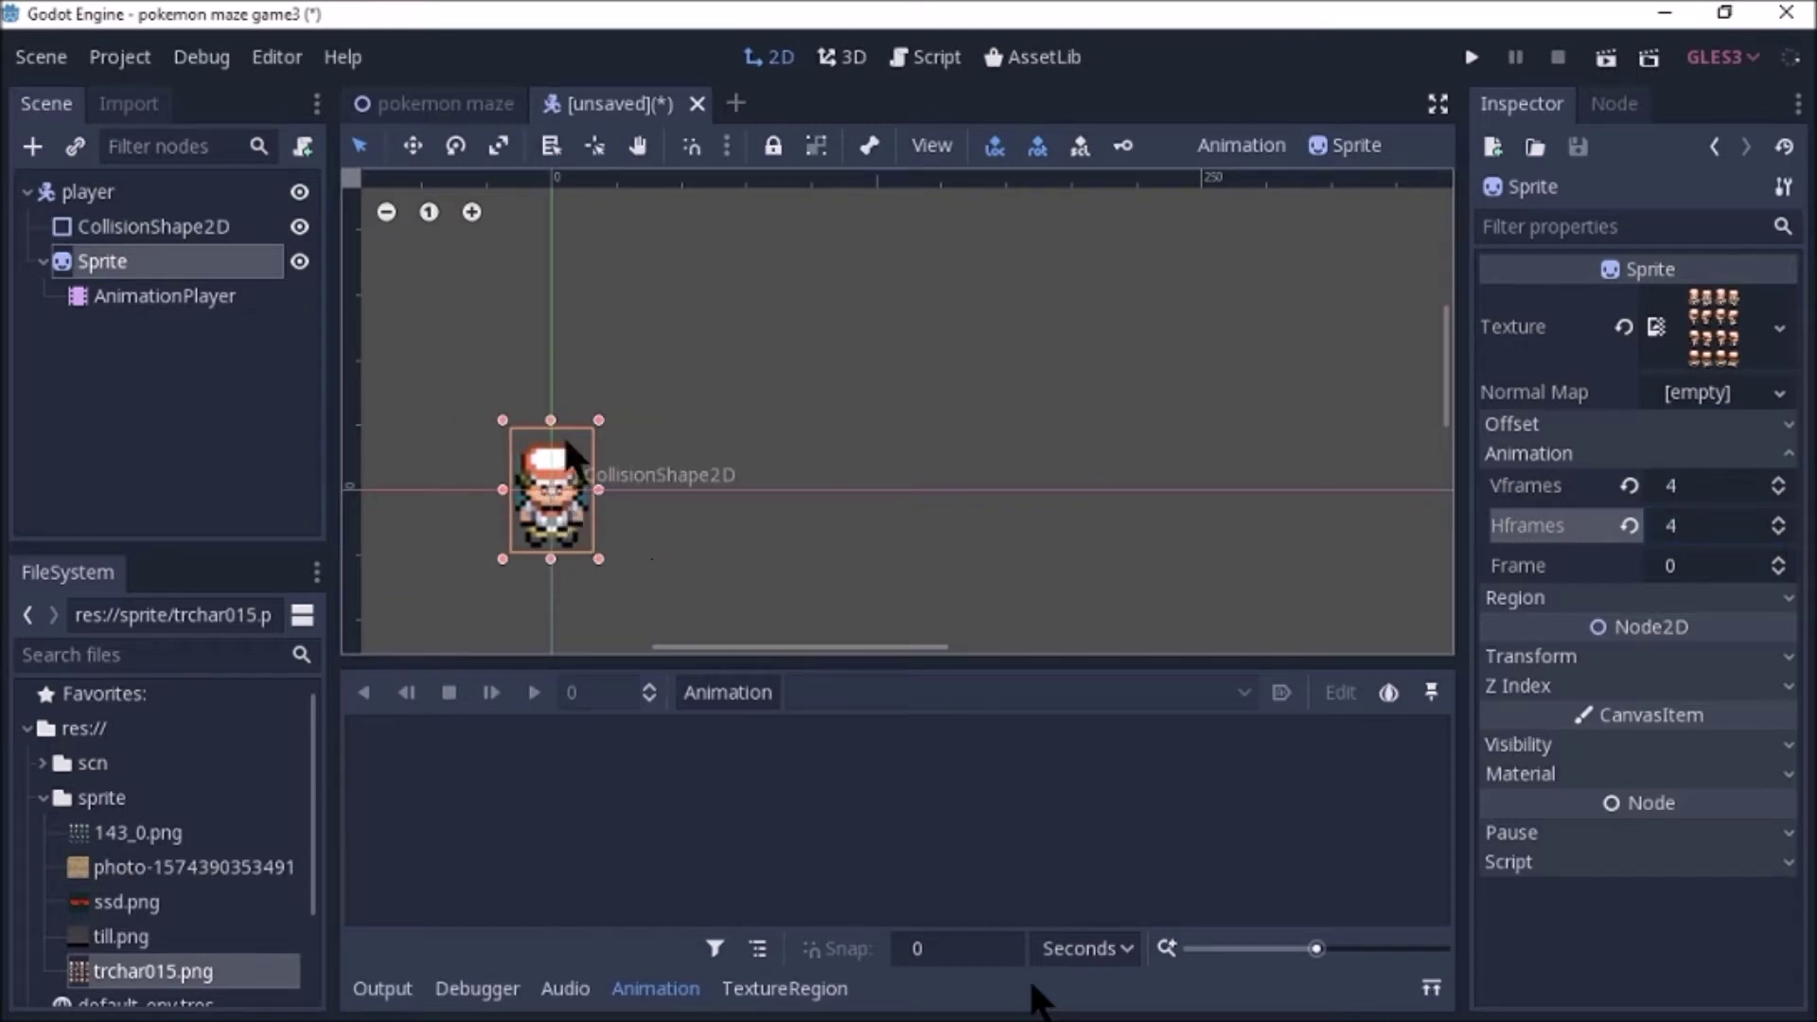
Step through the Sprite's frames up to frame 5 and back to 0 to examine the character poses.
scroll(567, 579, up, 3)
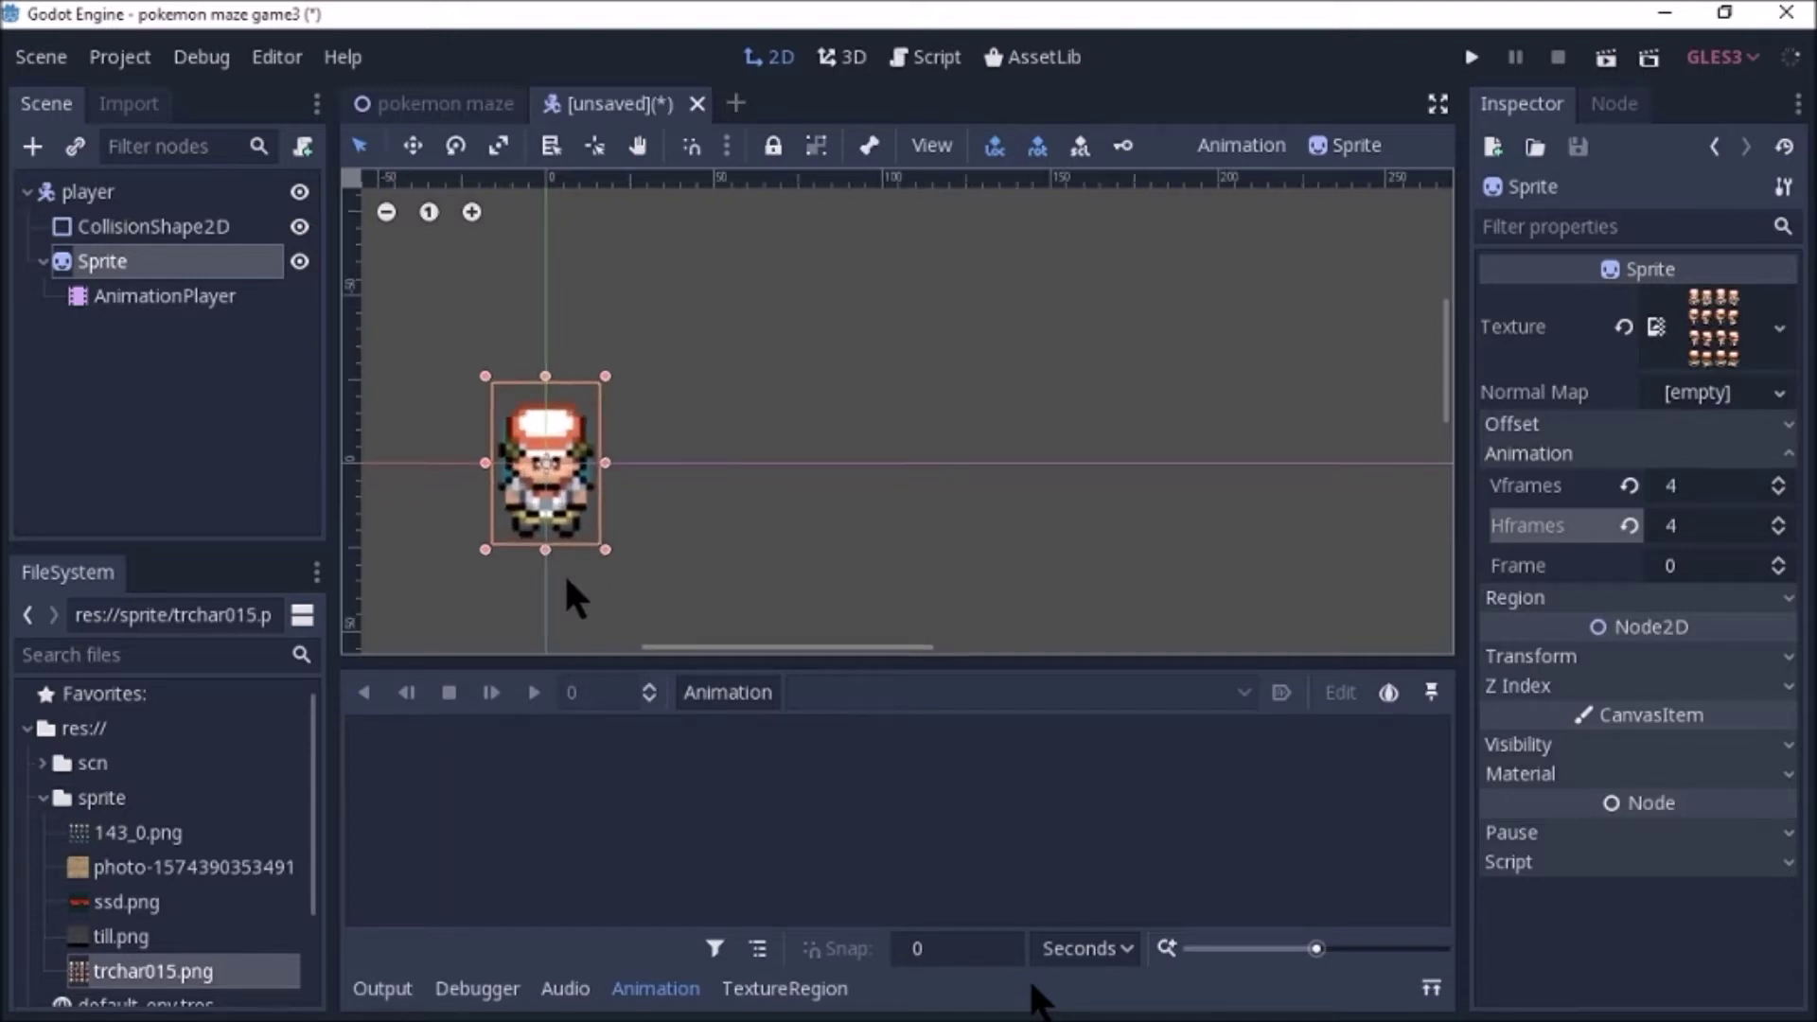
scroll(564, 571, up, 1)
scroll(523, 534, up, 1)
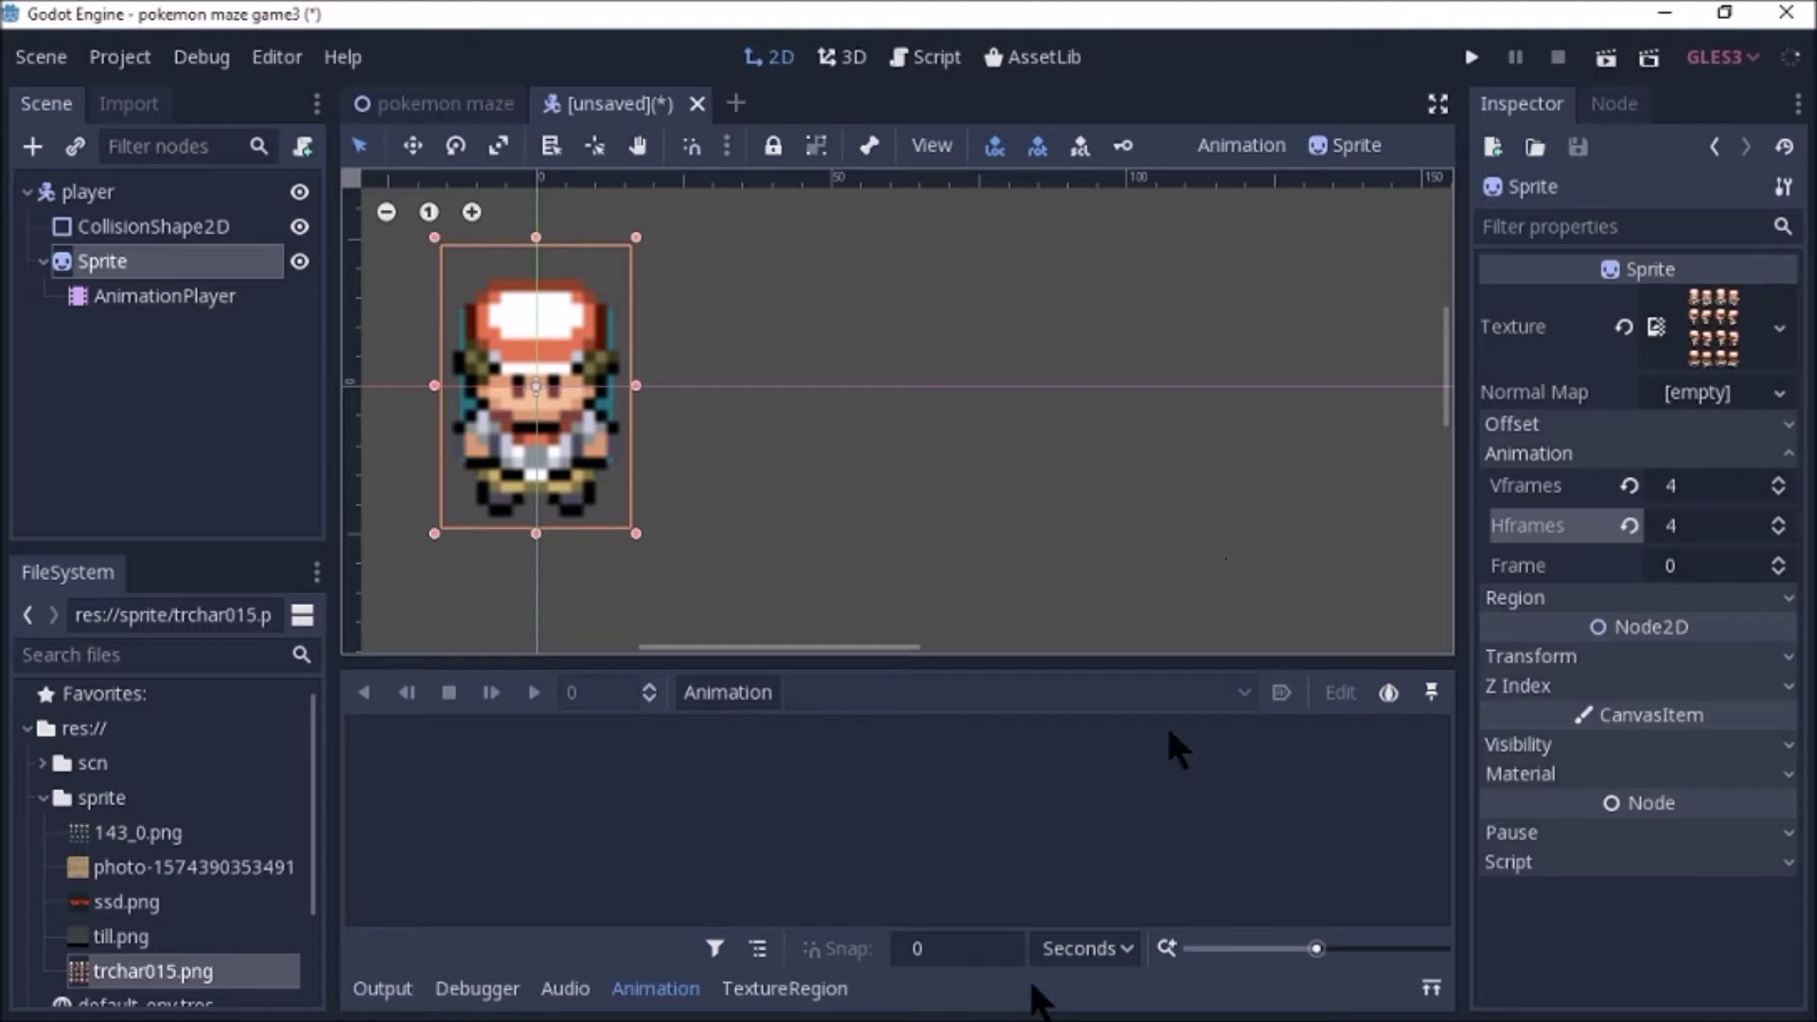
click(1778, 560)
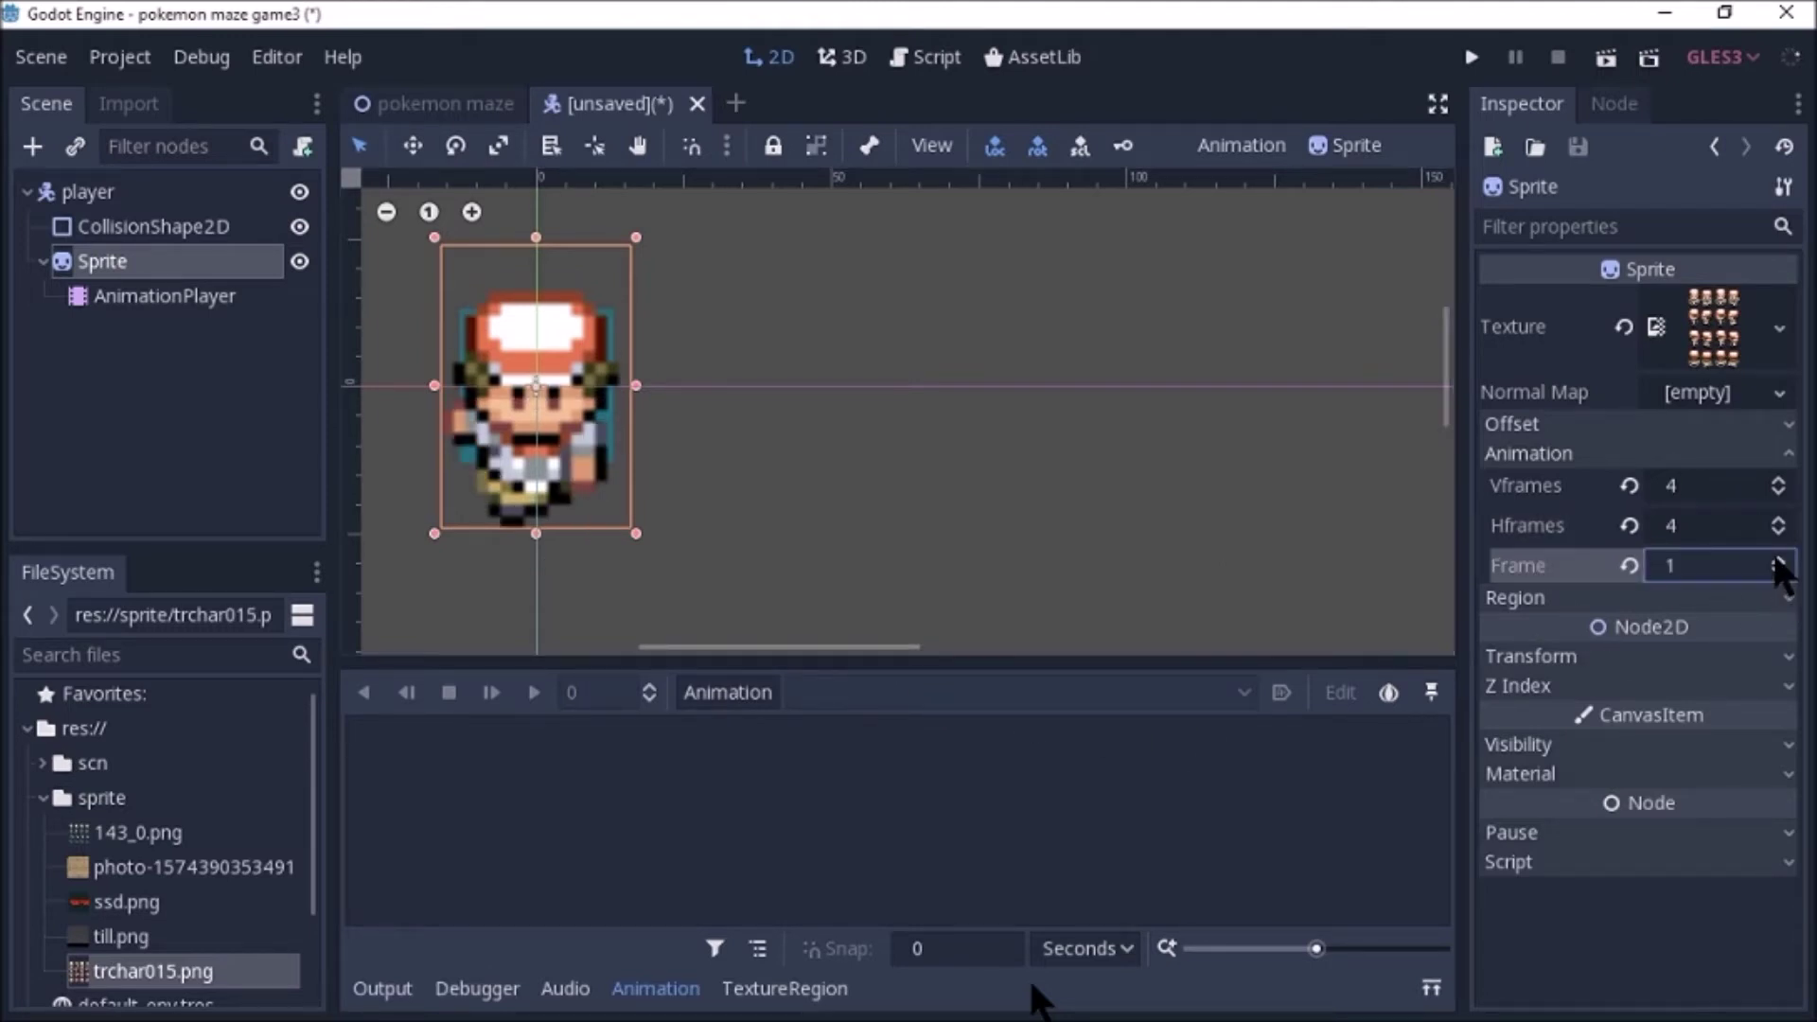
click(1779, 560)
click(1779, 560)
click(1779, 561)
click(1778, 560)
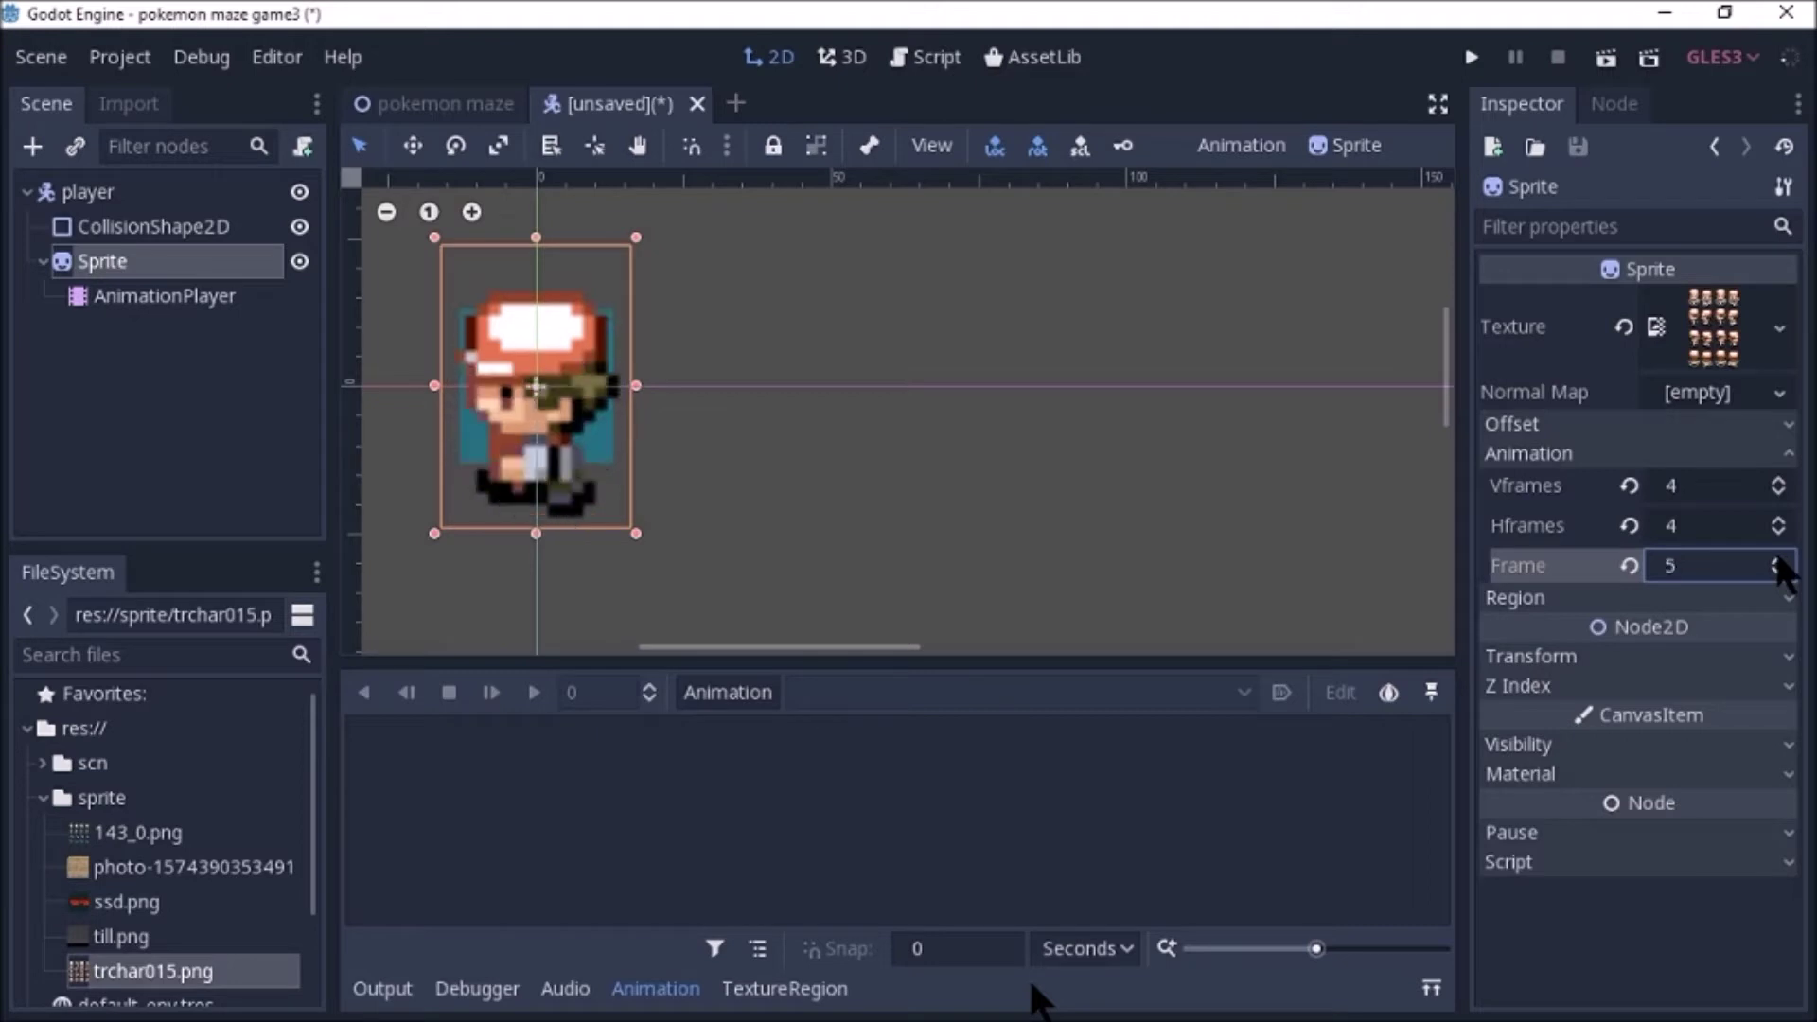
click(1779, 571)
click(1779, 571)
click(1779, 571)
click(1779, 571)
click(1779, 571)
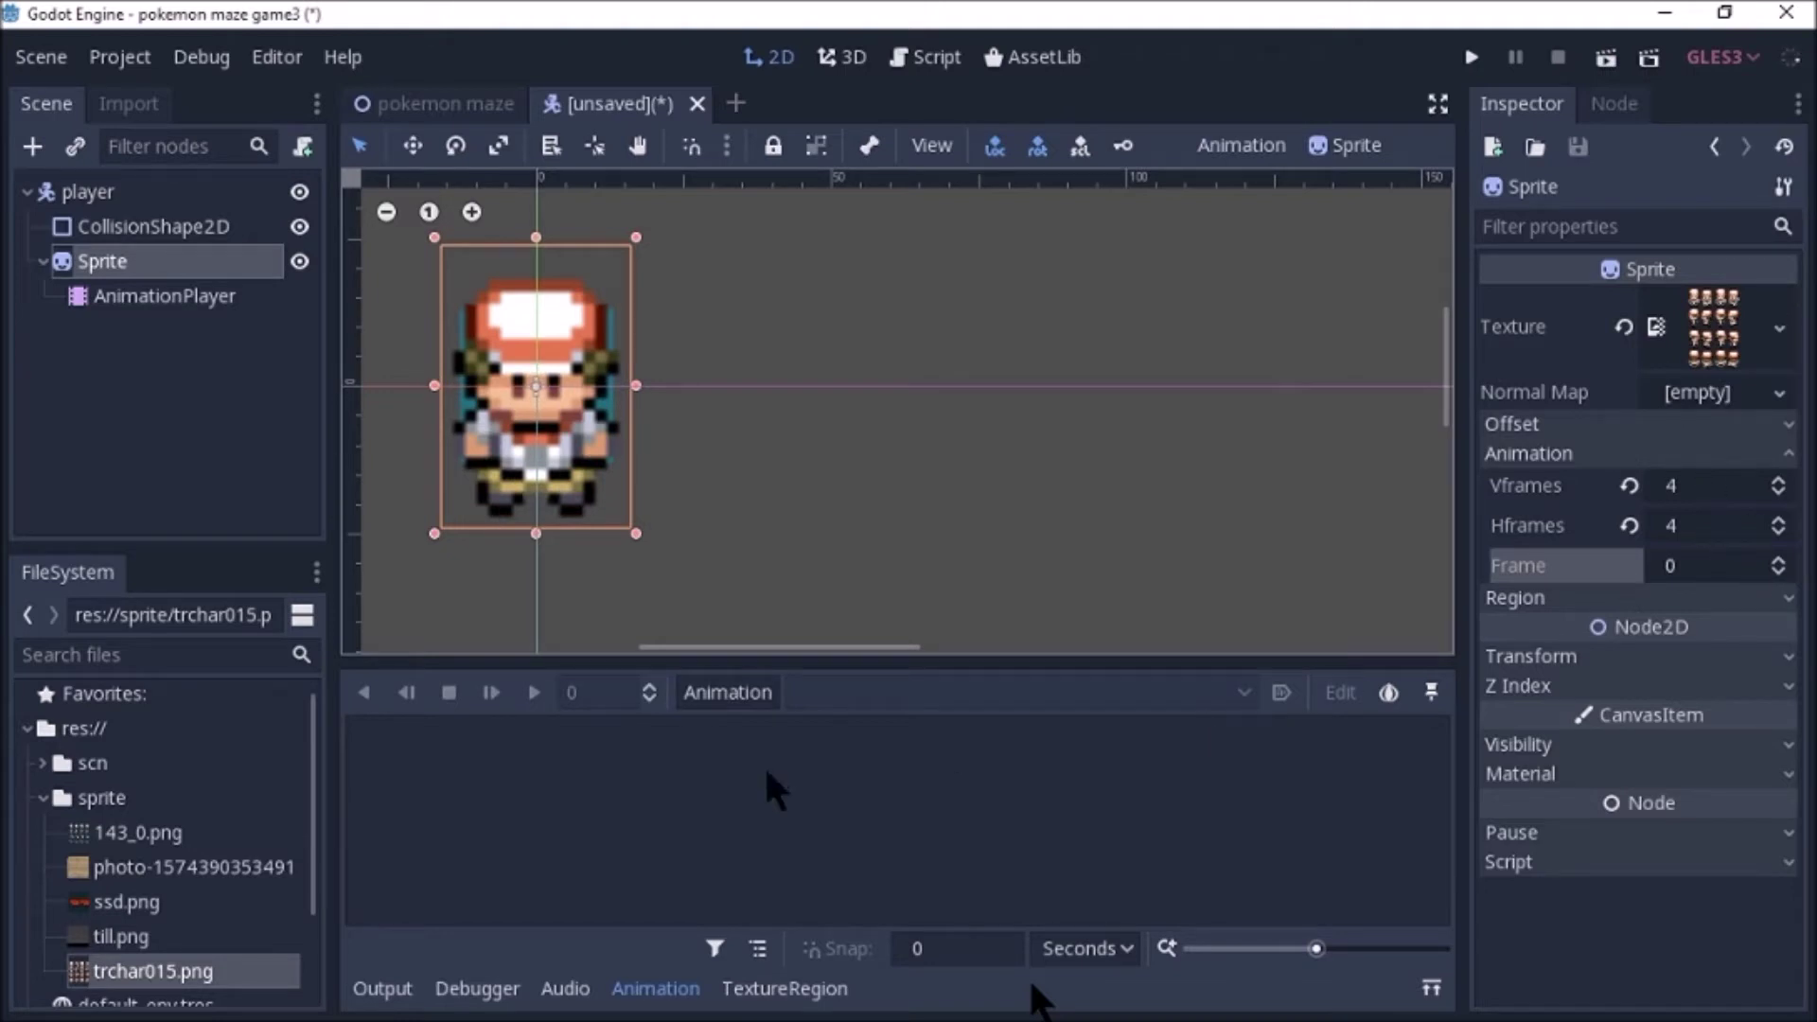
Create a new animation named wd.
click(734, 702)
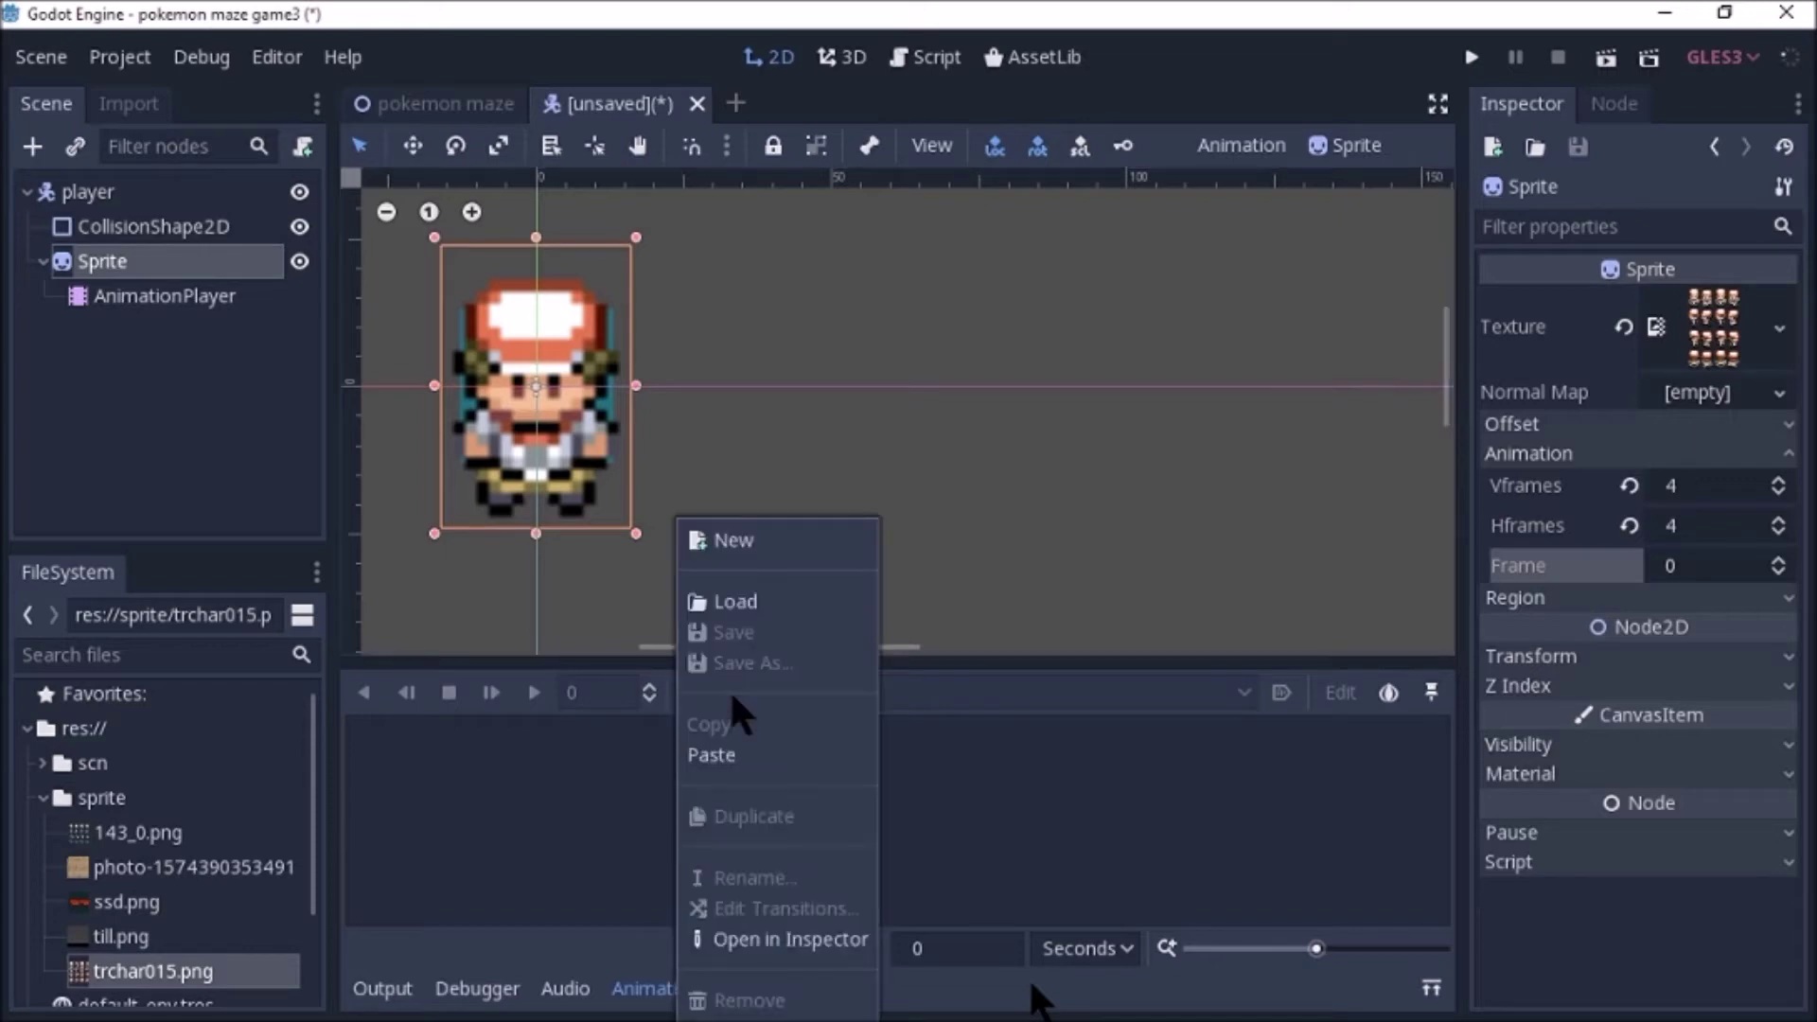
click(743, 533)
key(BackSpace)
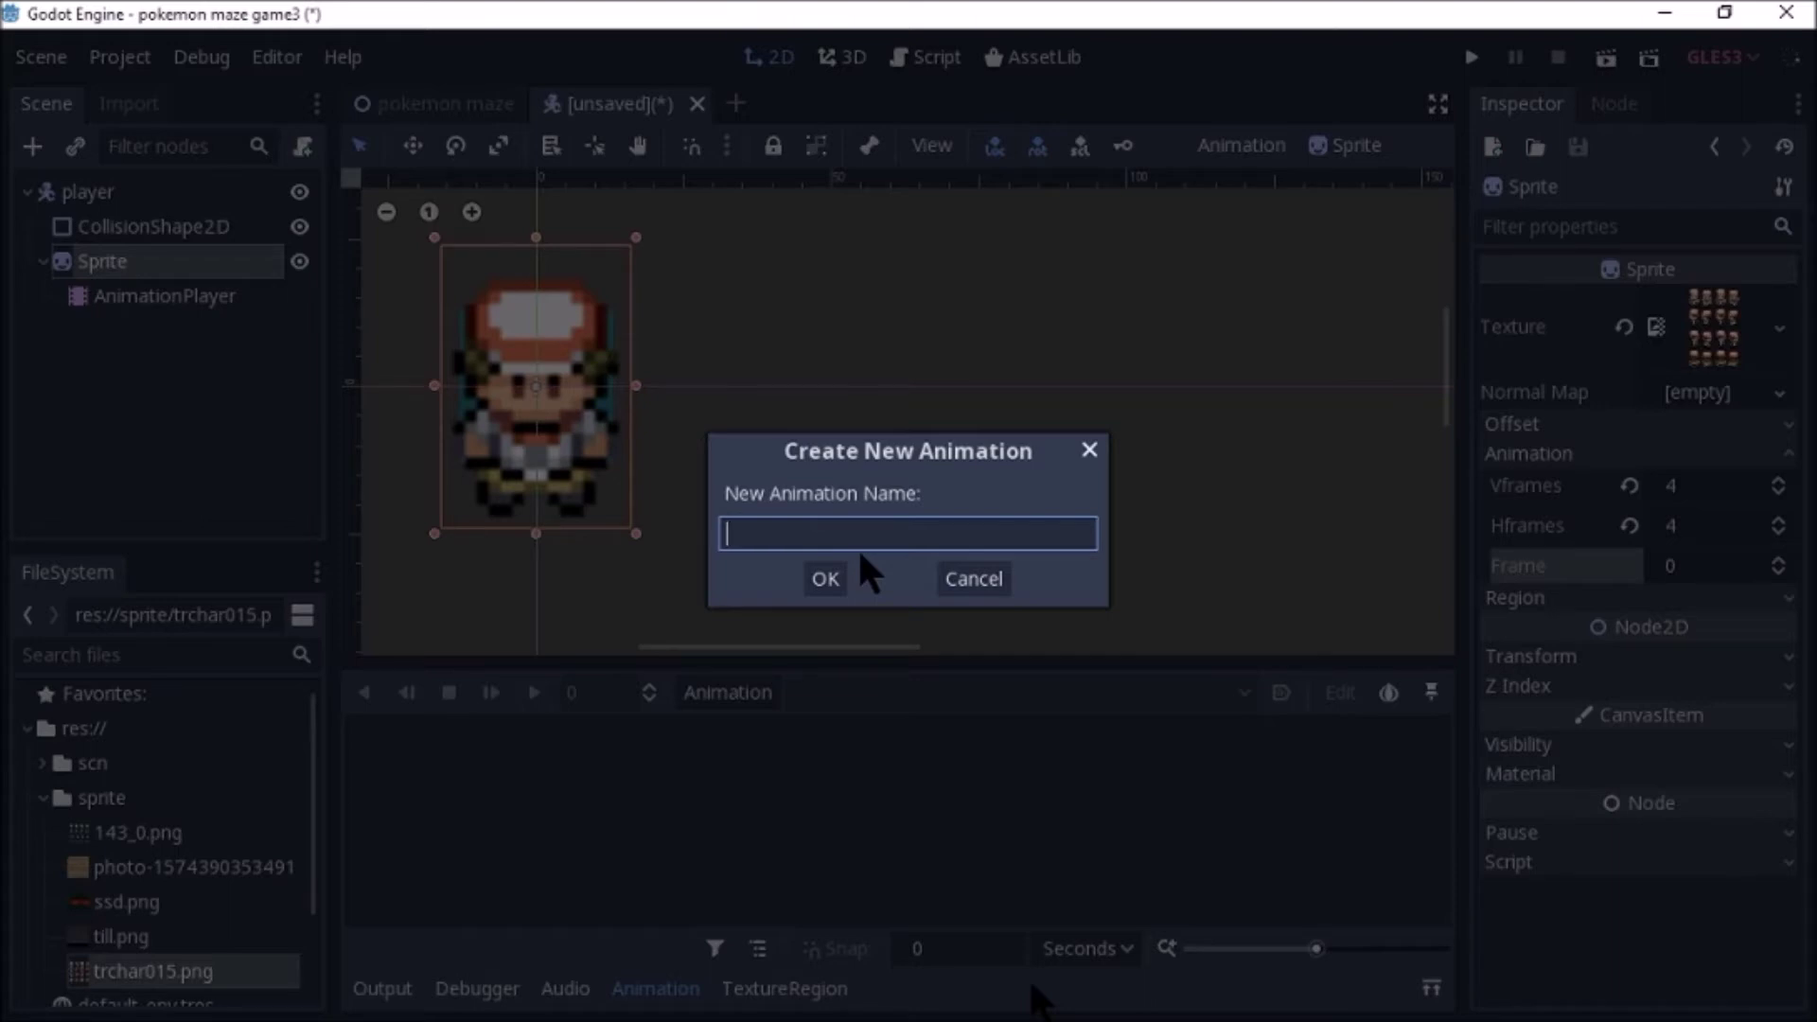
text(wd)
click(820, 580)
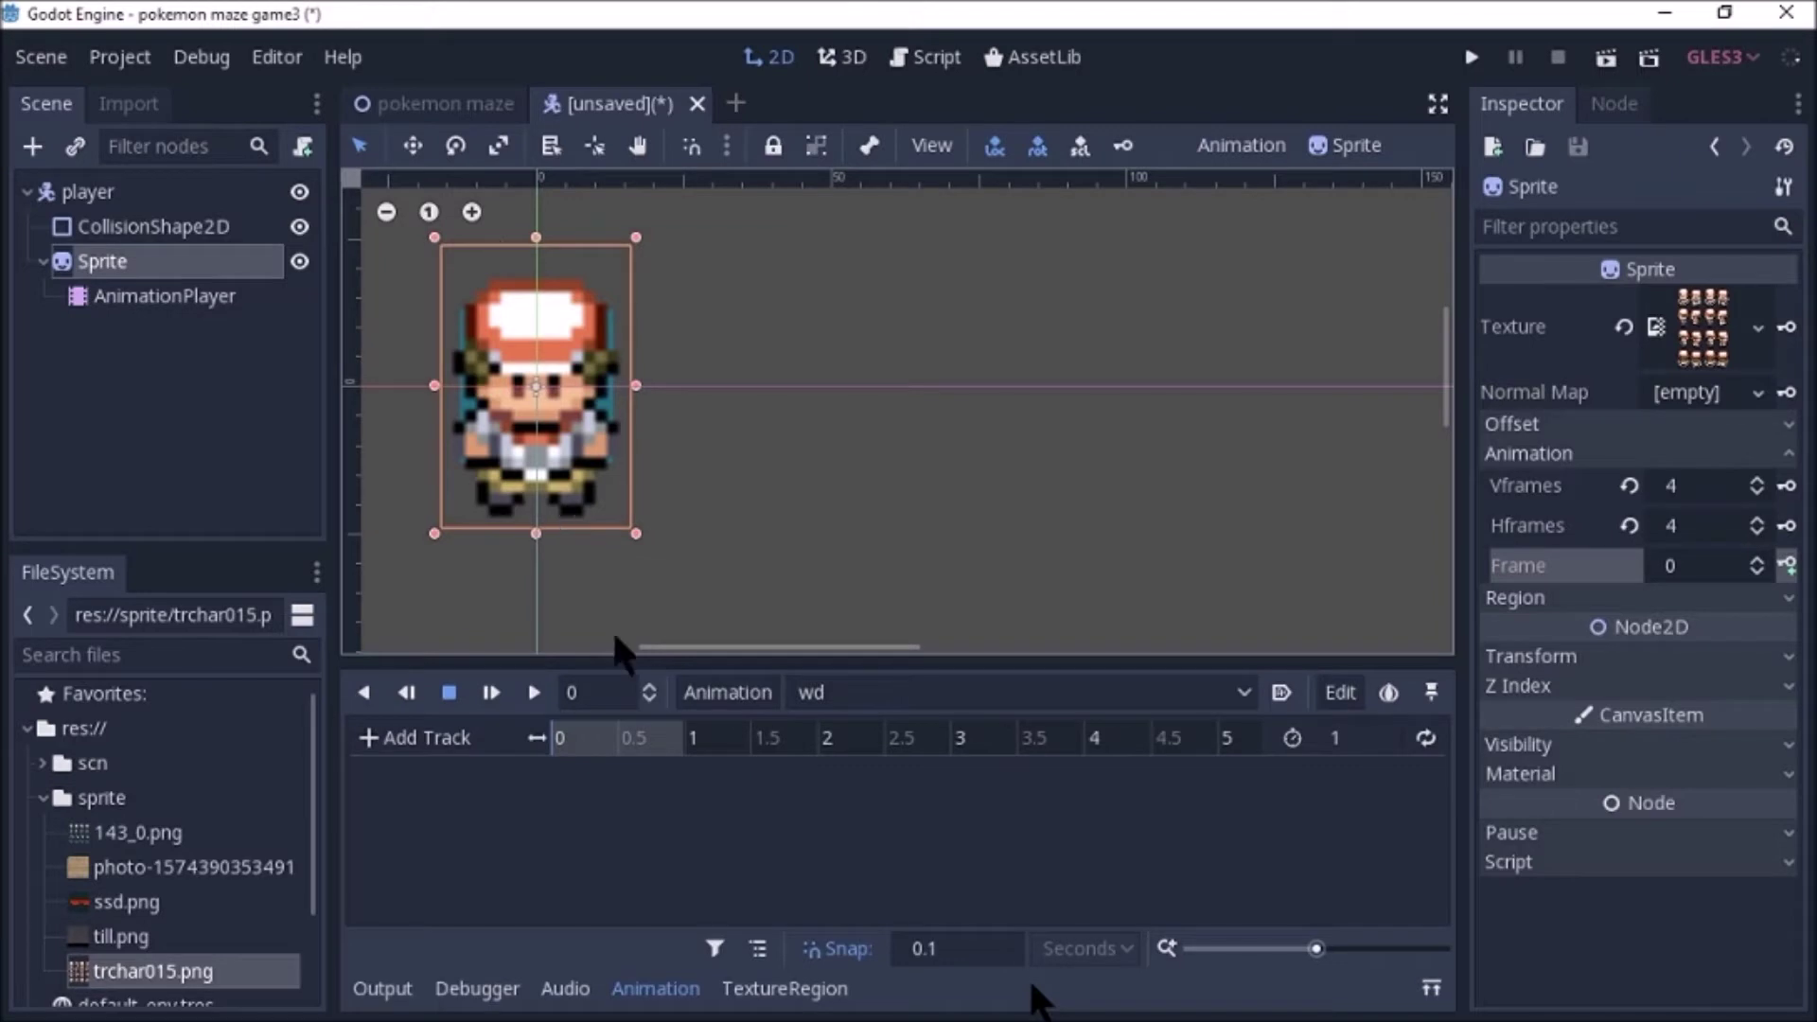
Set the wd animation's length to 0.5 seconds and turn on looping.
click(563, 748)
click(561, 748)
click(1344, 736)
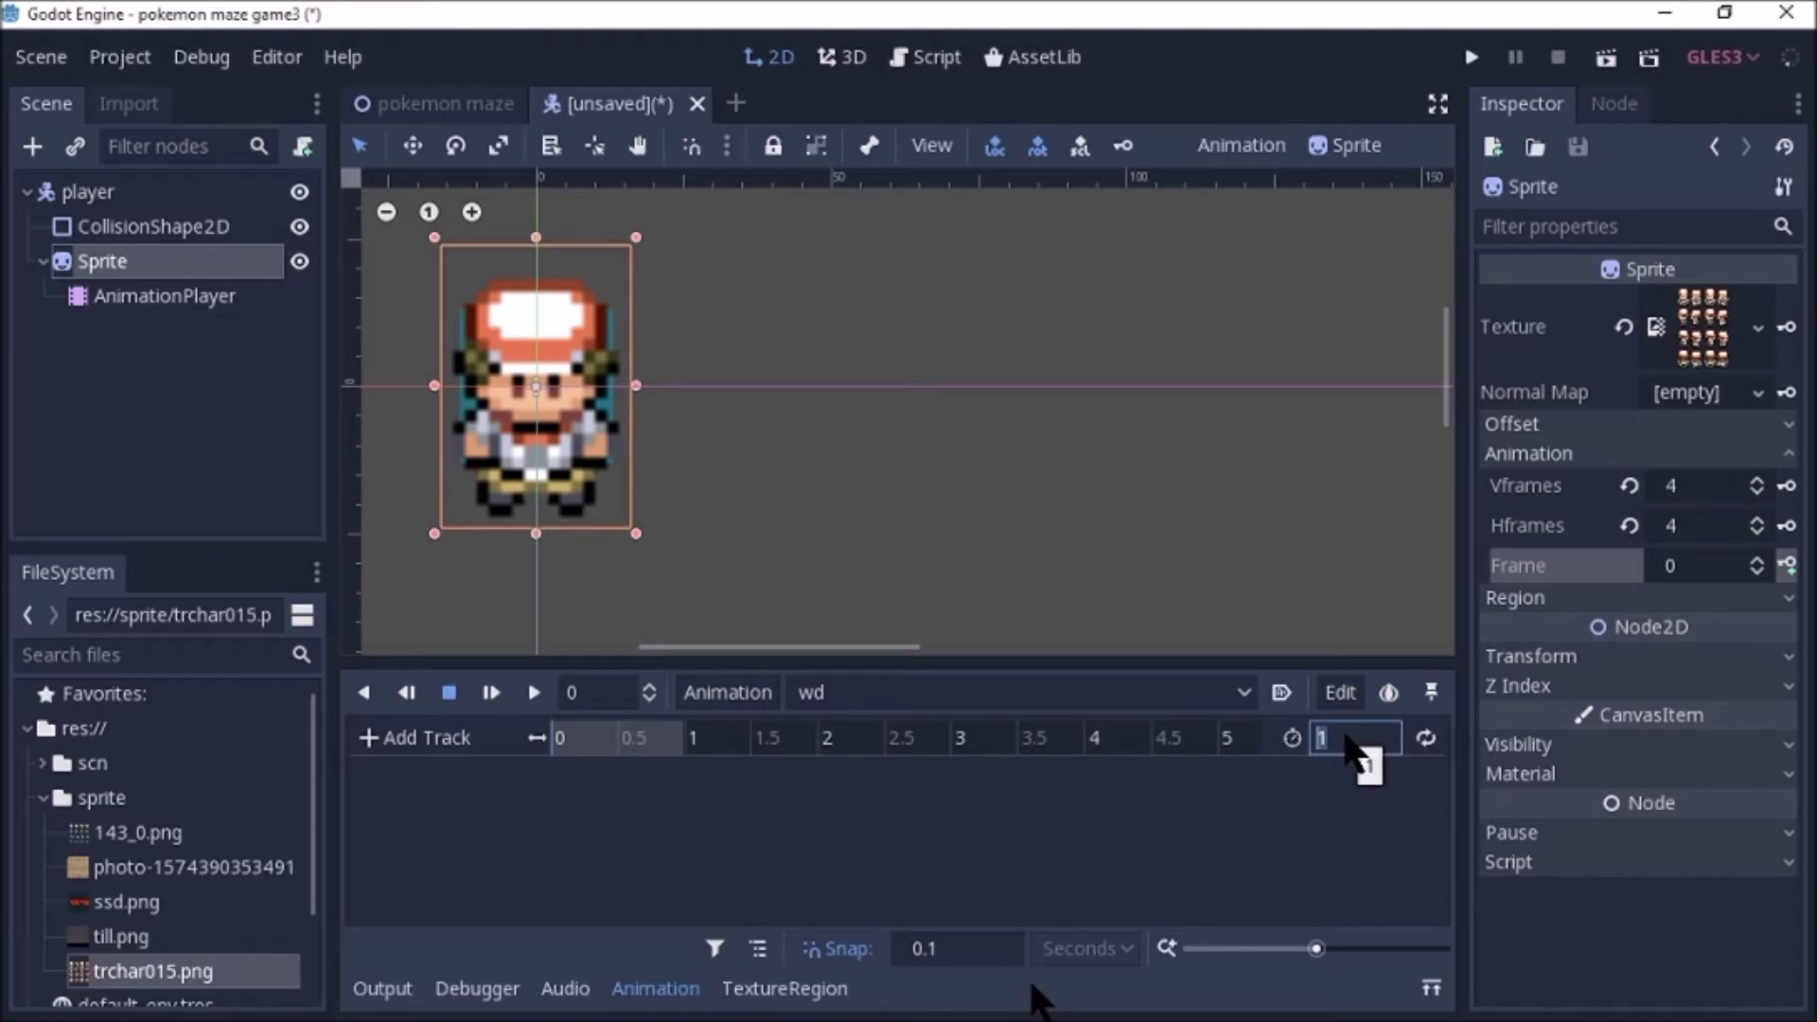
text(0.5)
key(Return)
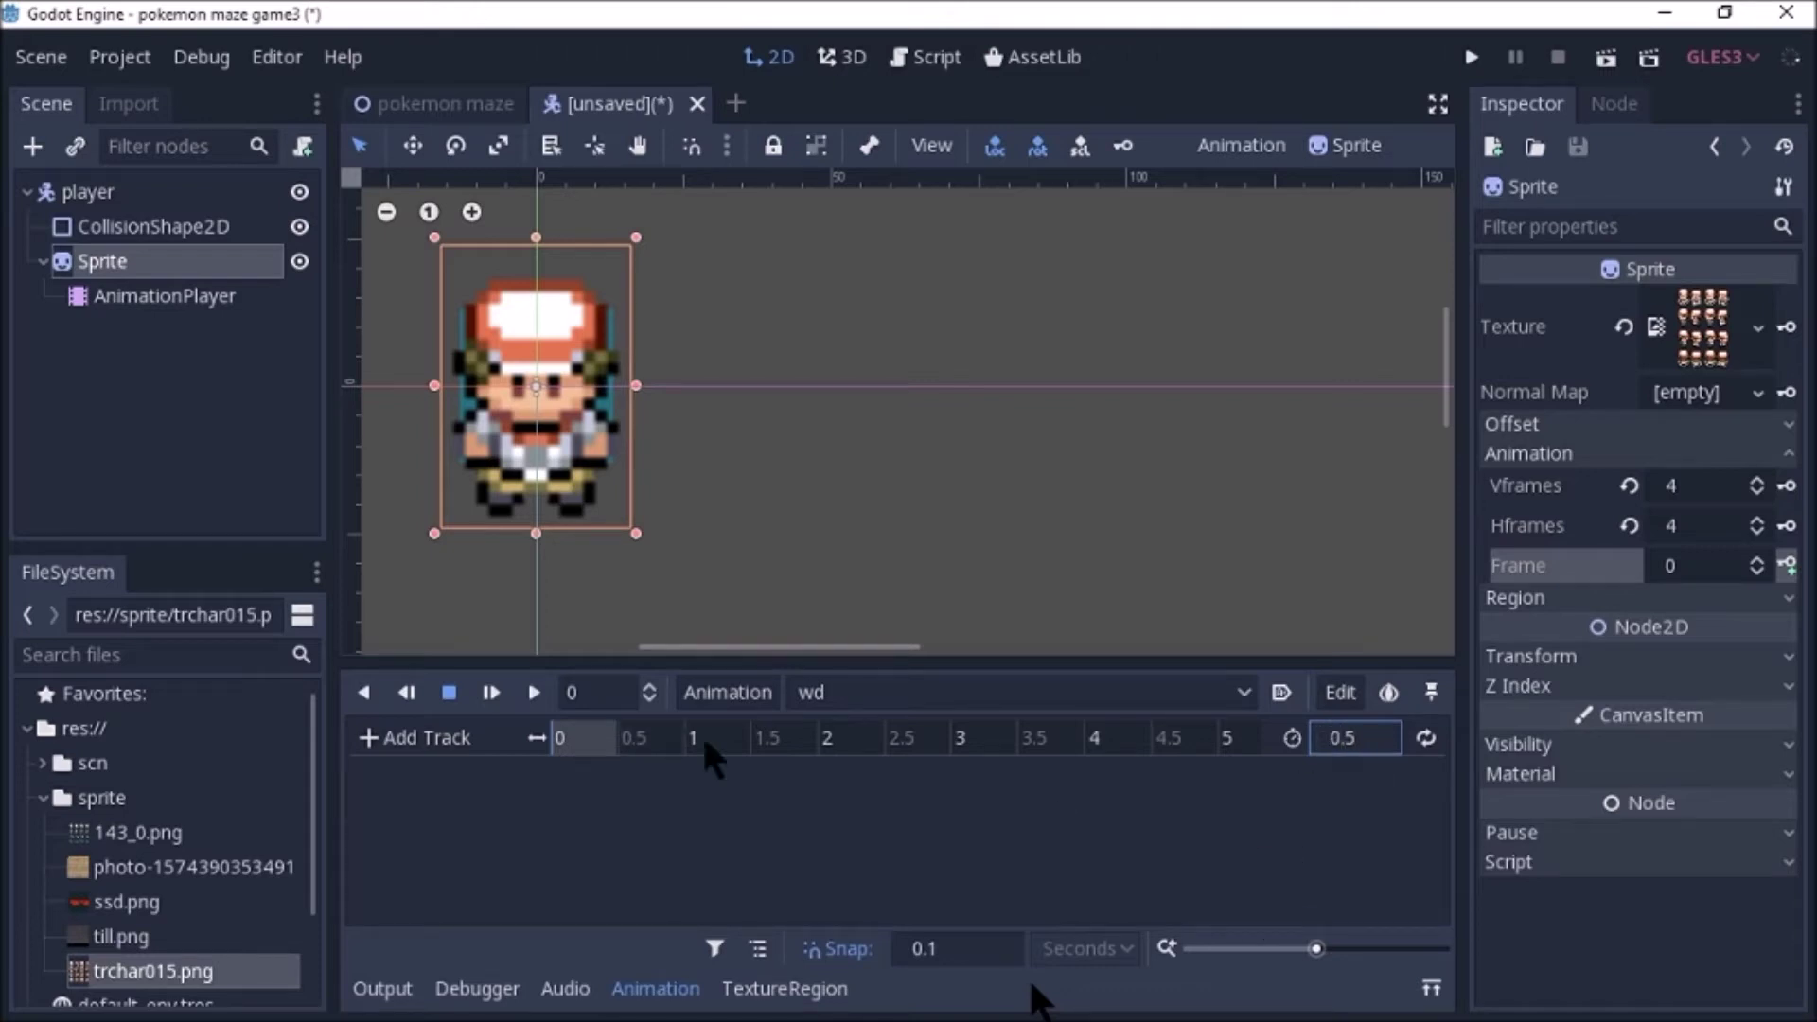
click(1426, 740)
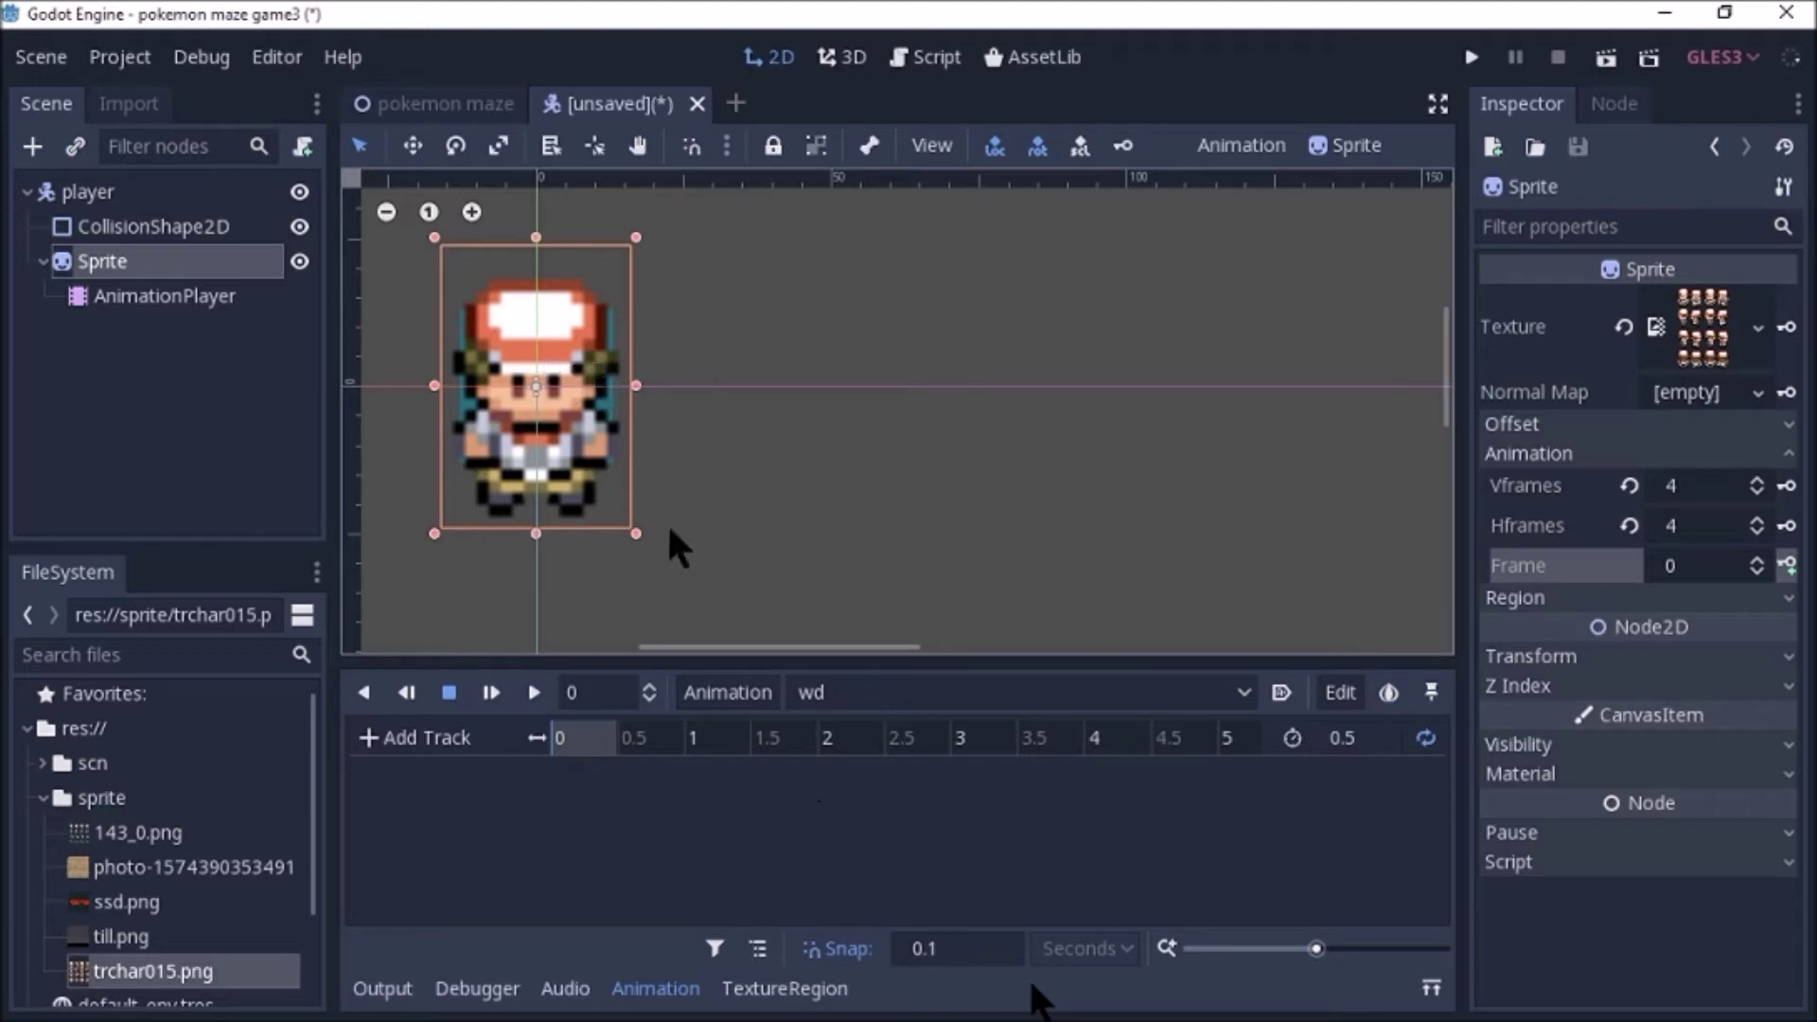
Create a frame track in the wd animation with keys for frames 1, 2 and 3 at 0, 0.1 and 0.2 seconds, and preview the playback.
click(1788, 566)
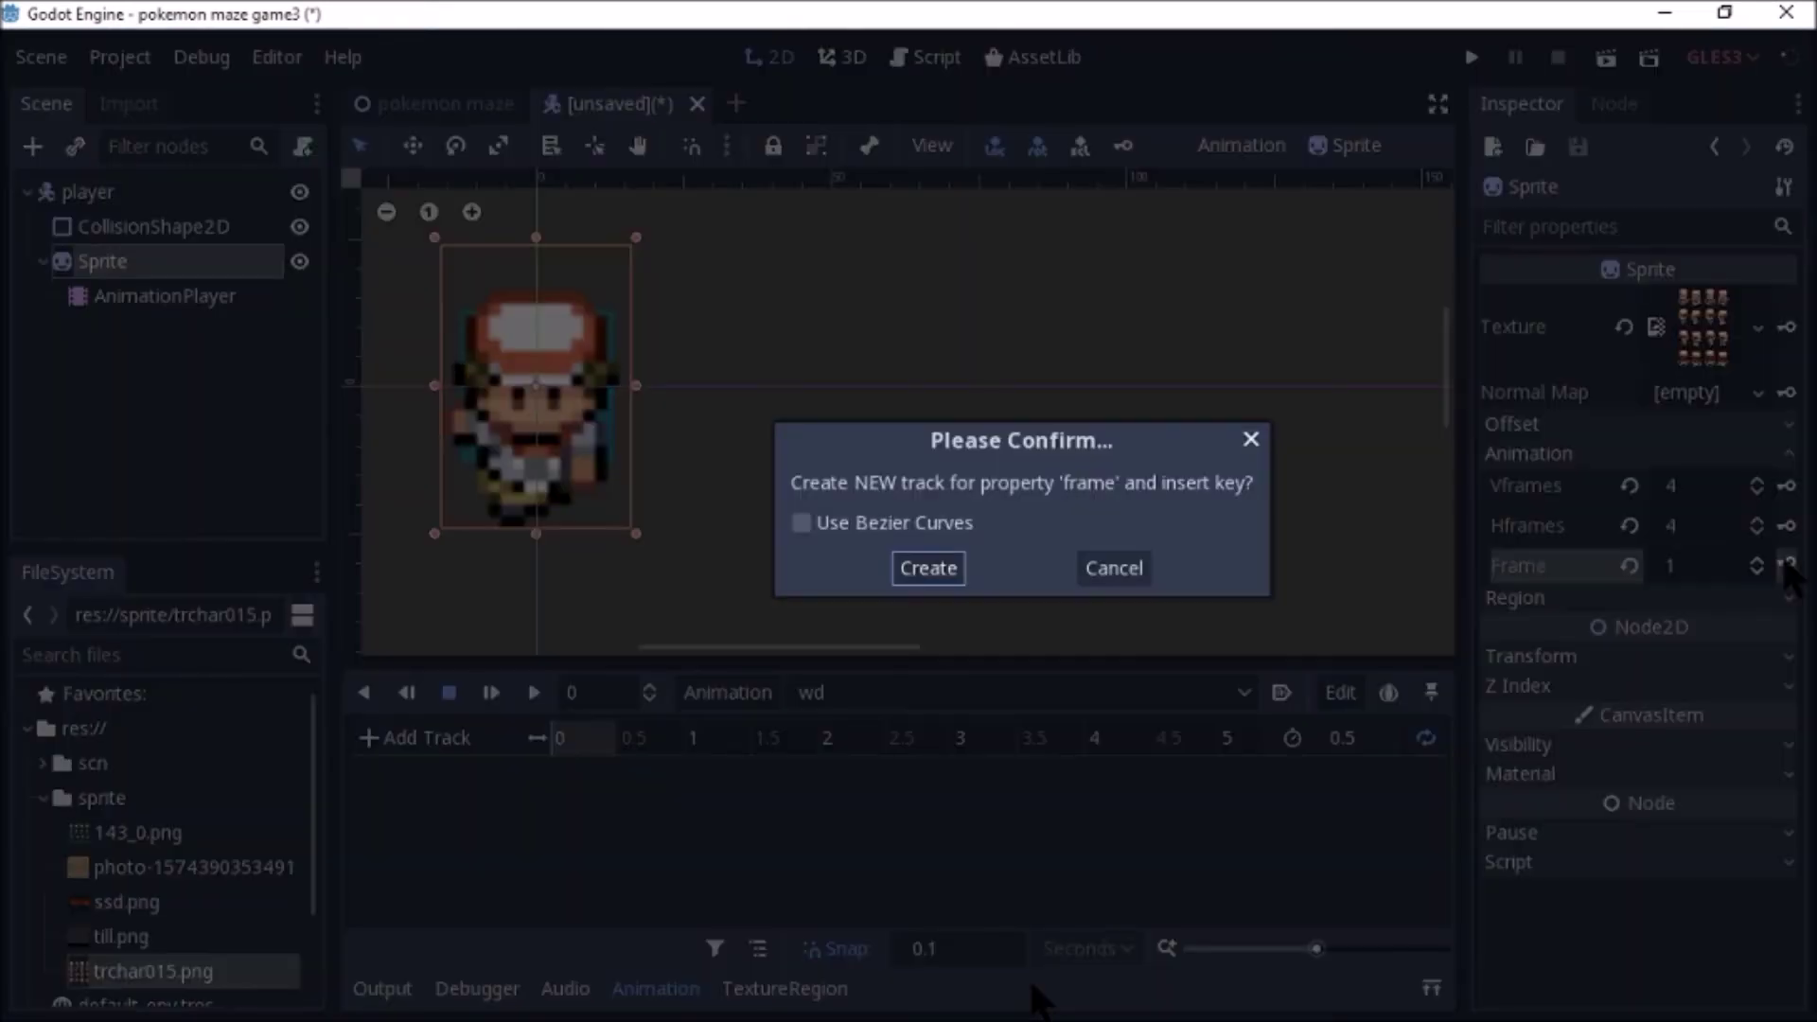
key(Return)
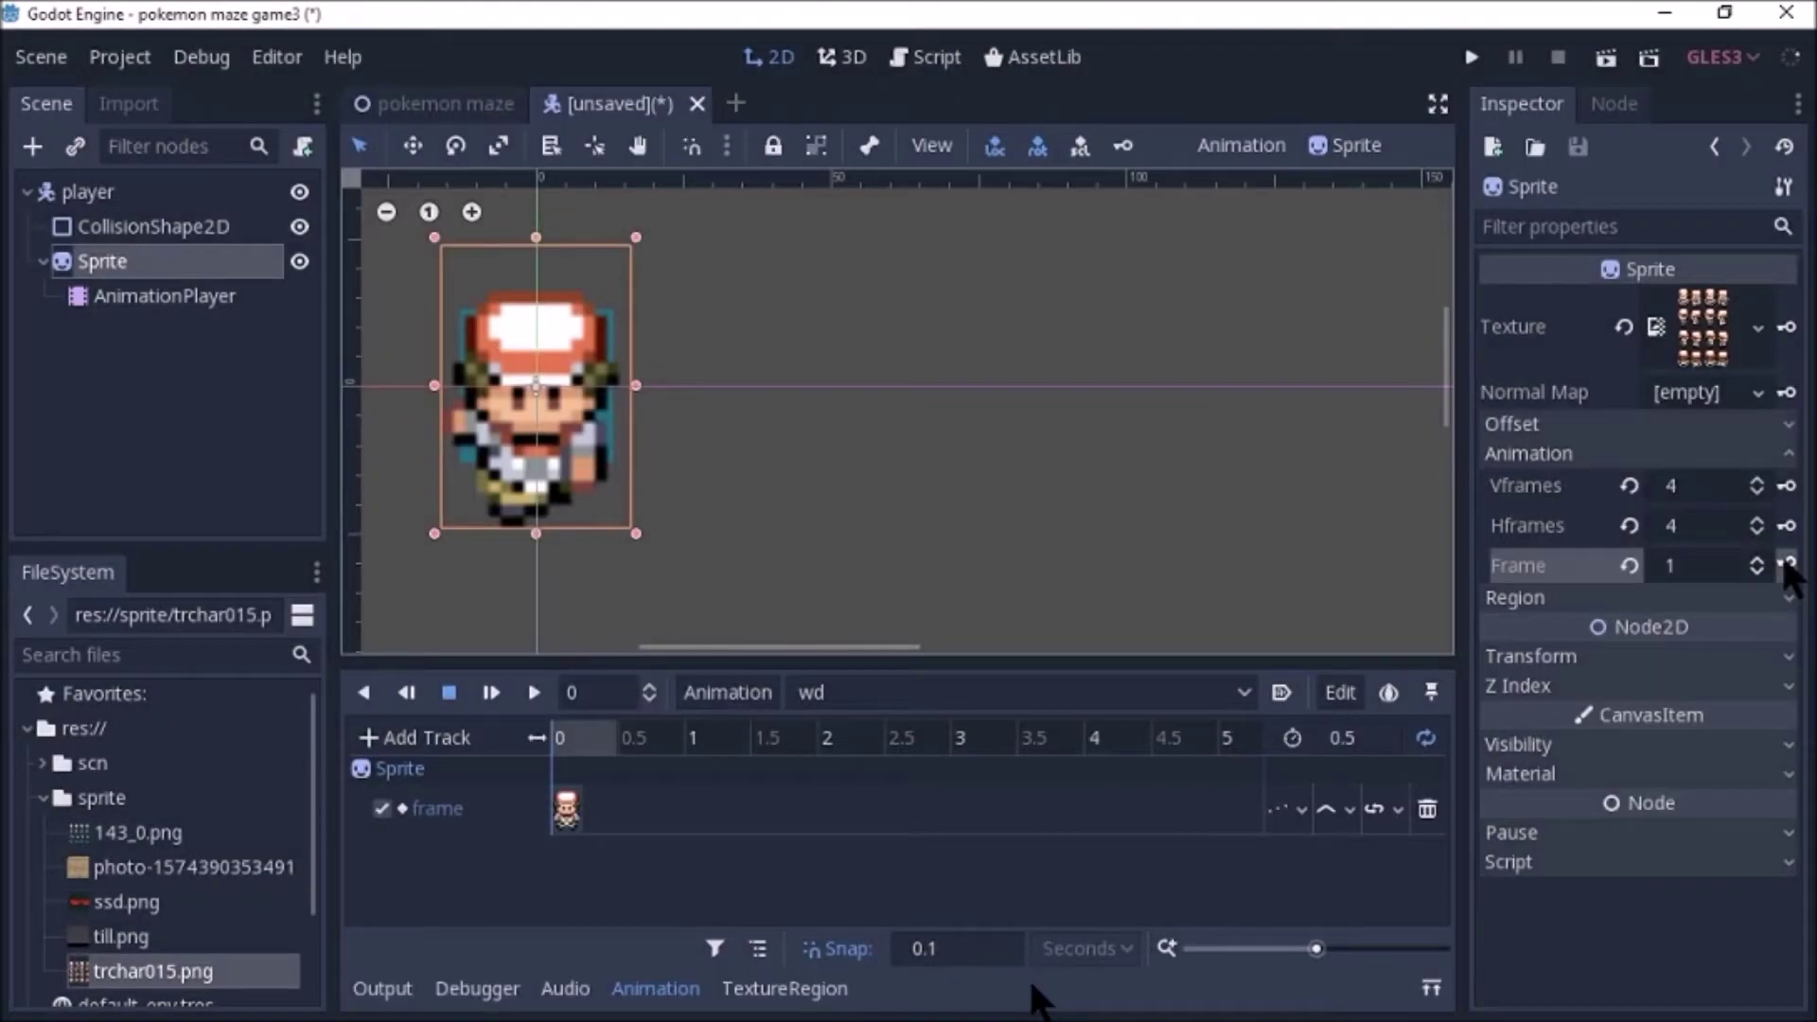
click(1787, 566)
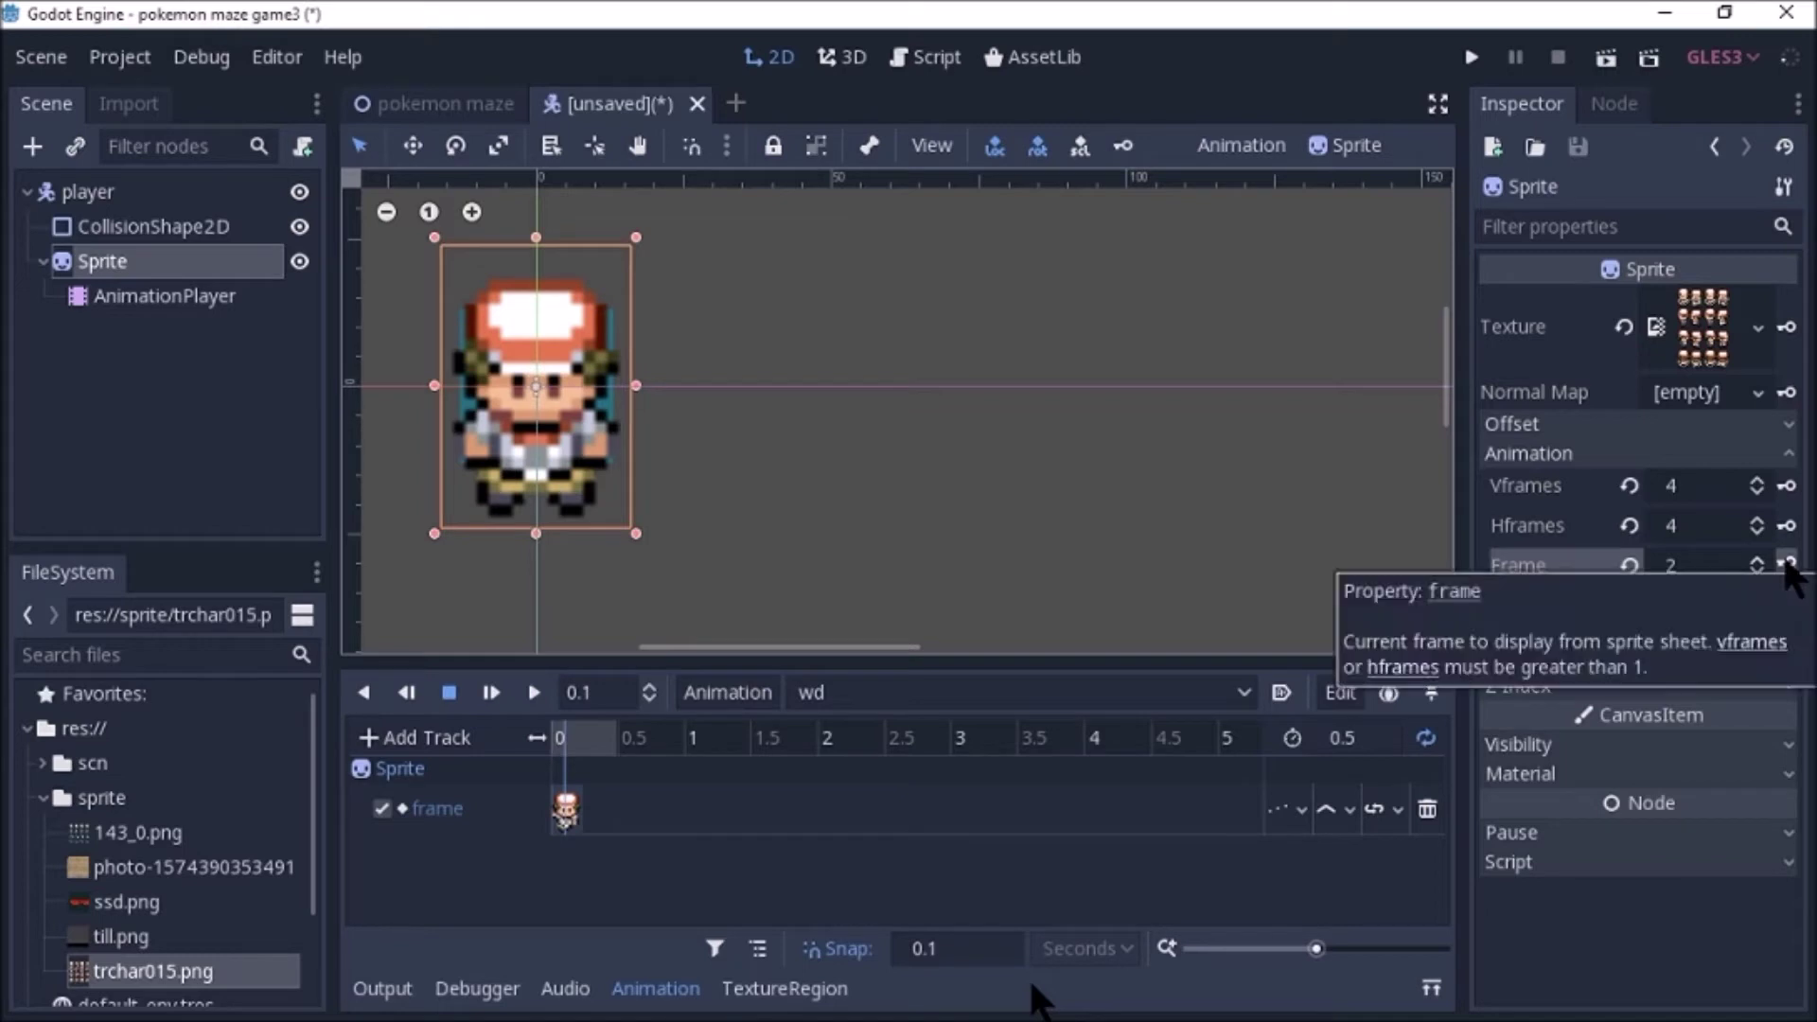
click(1788, 566)
click(1788, 566)
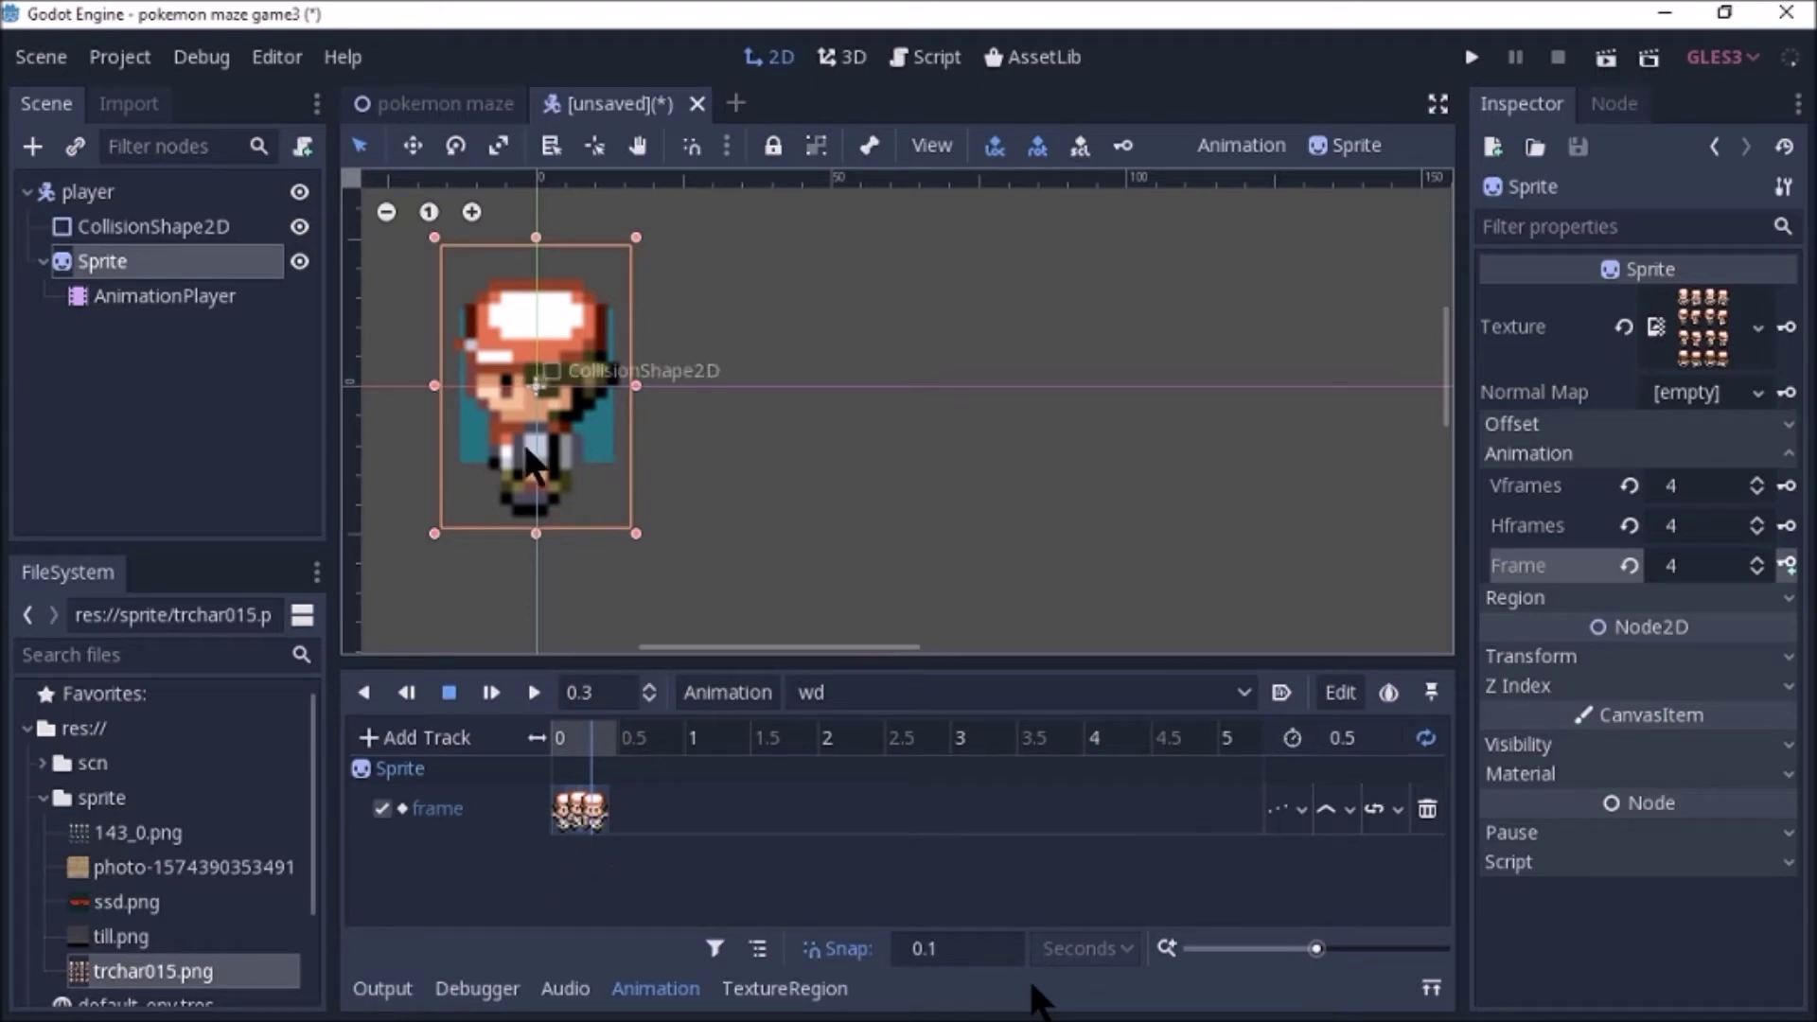
click(534, 694)
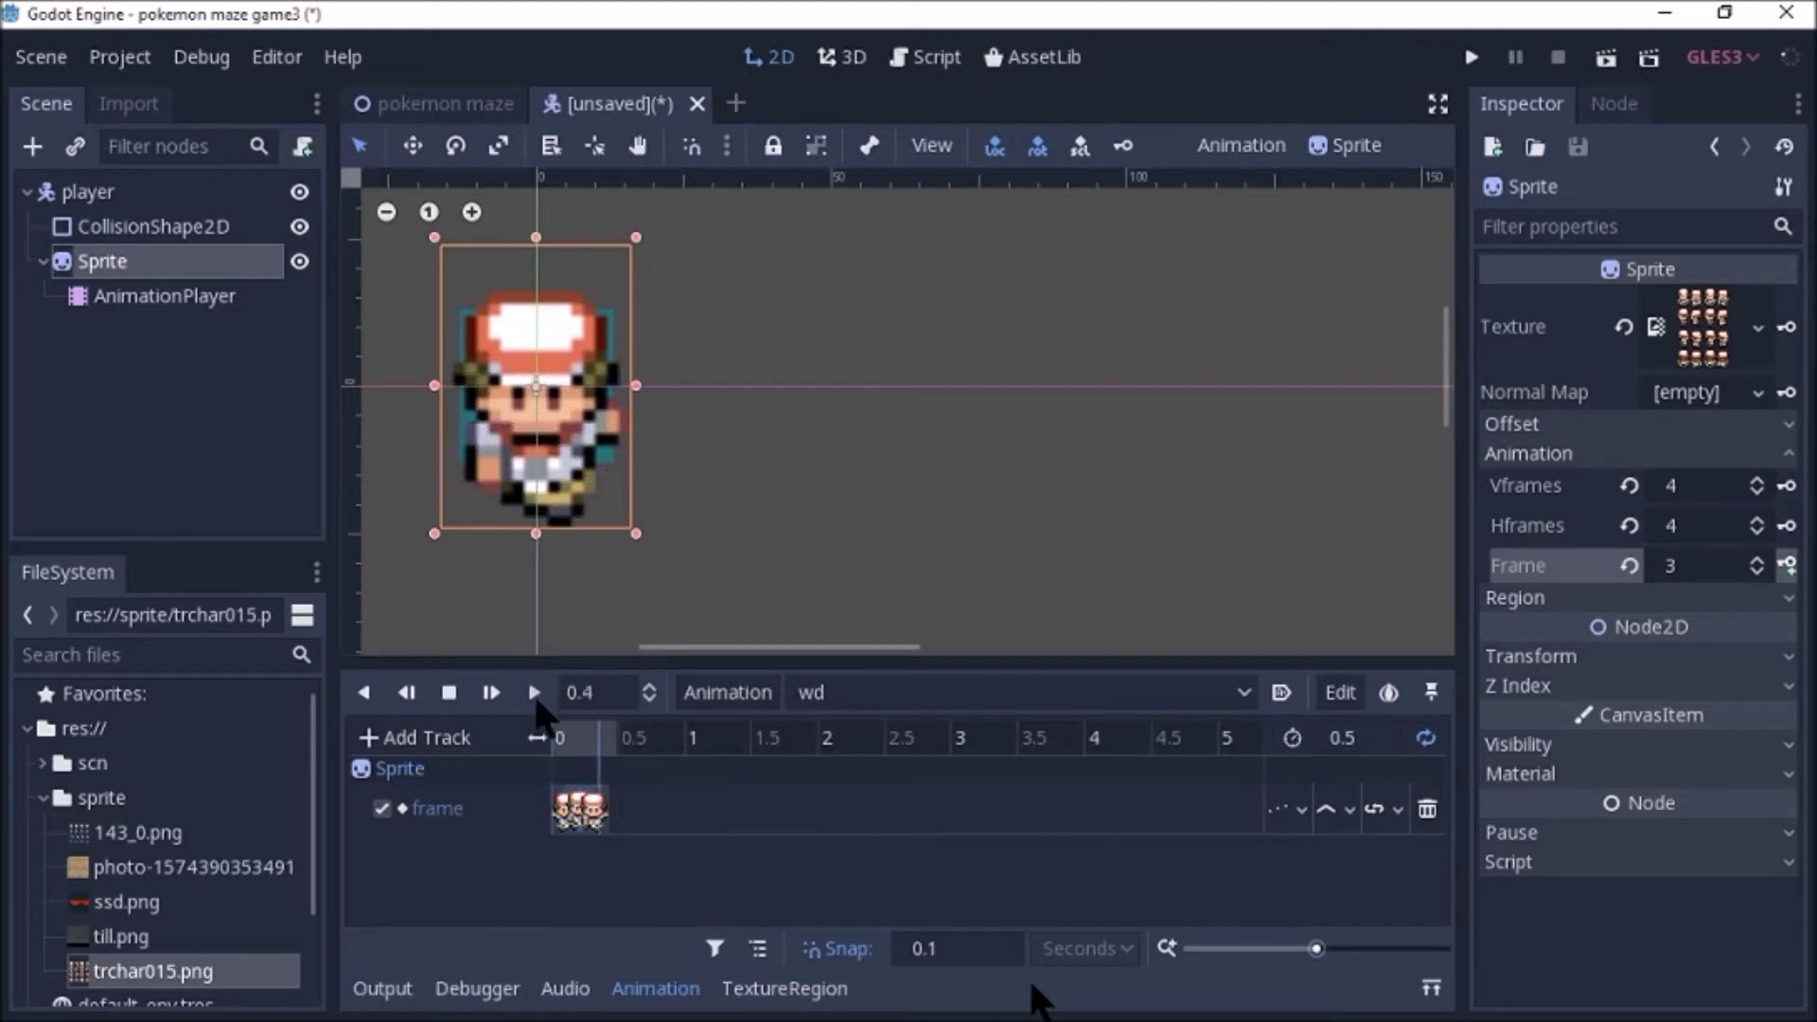
click(446, 695)
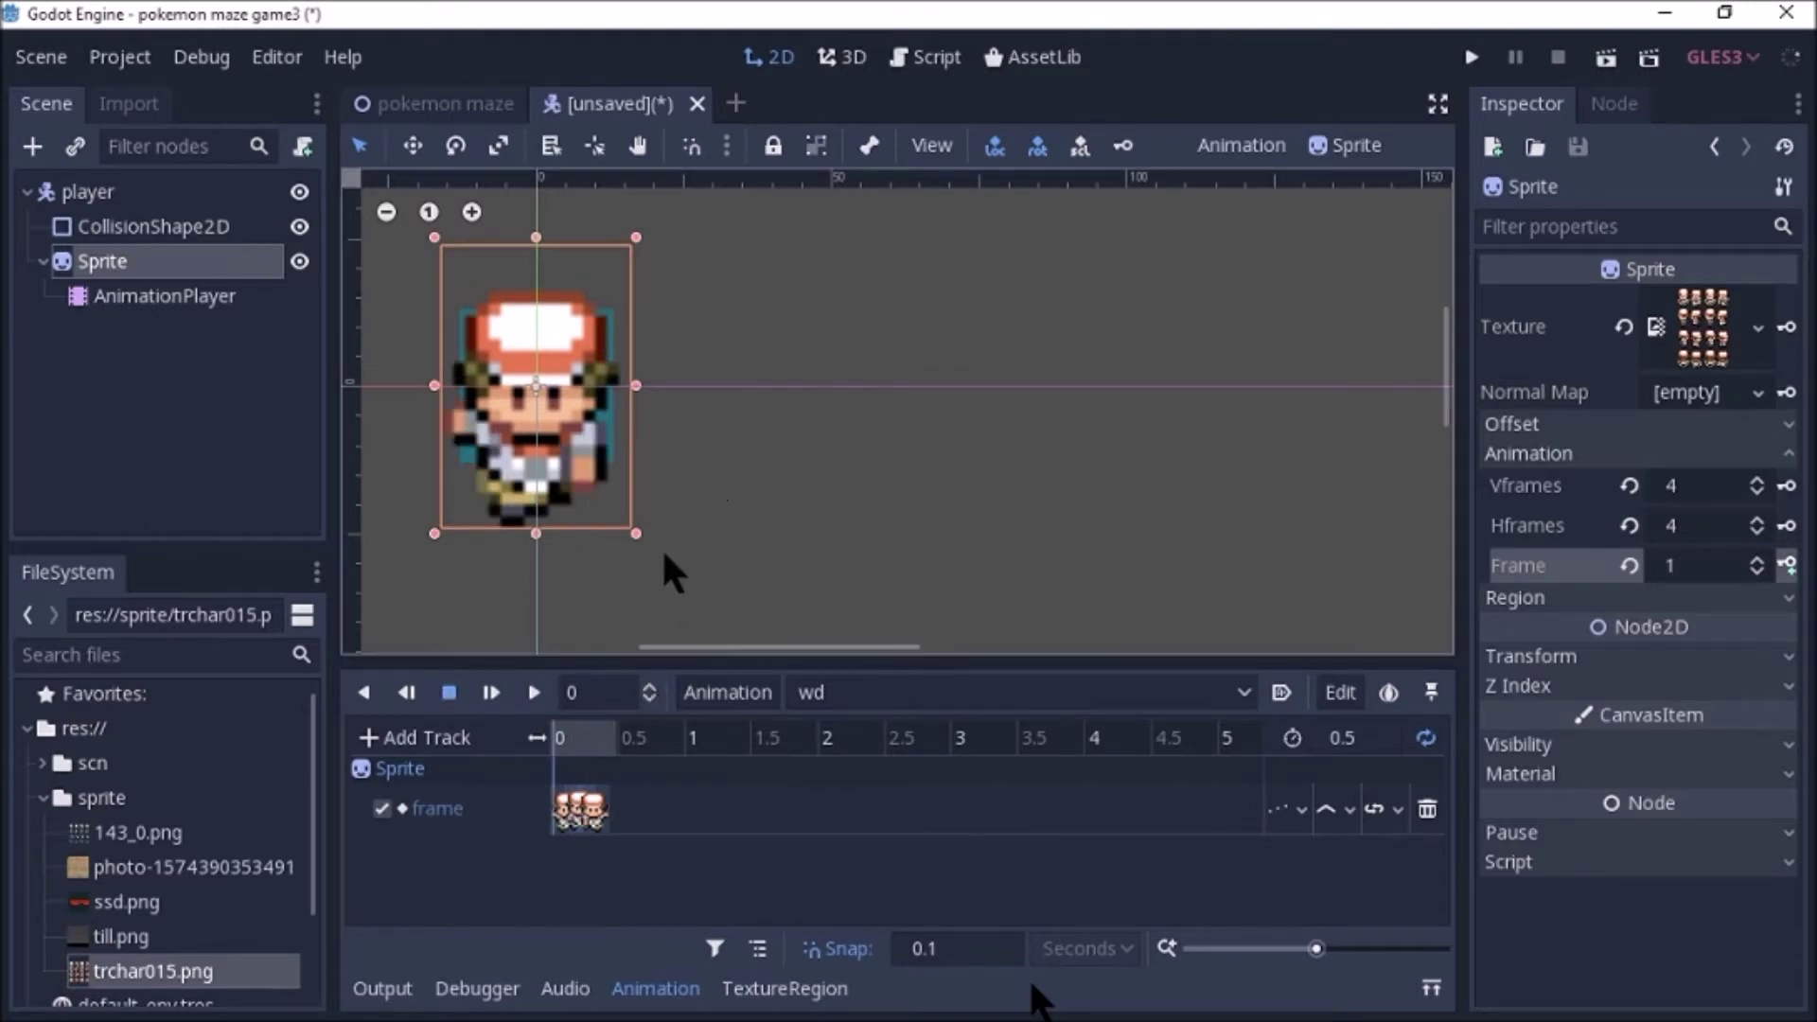
Create a new animation named wl.
click(755, 693)
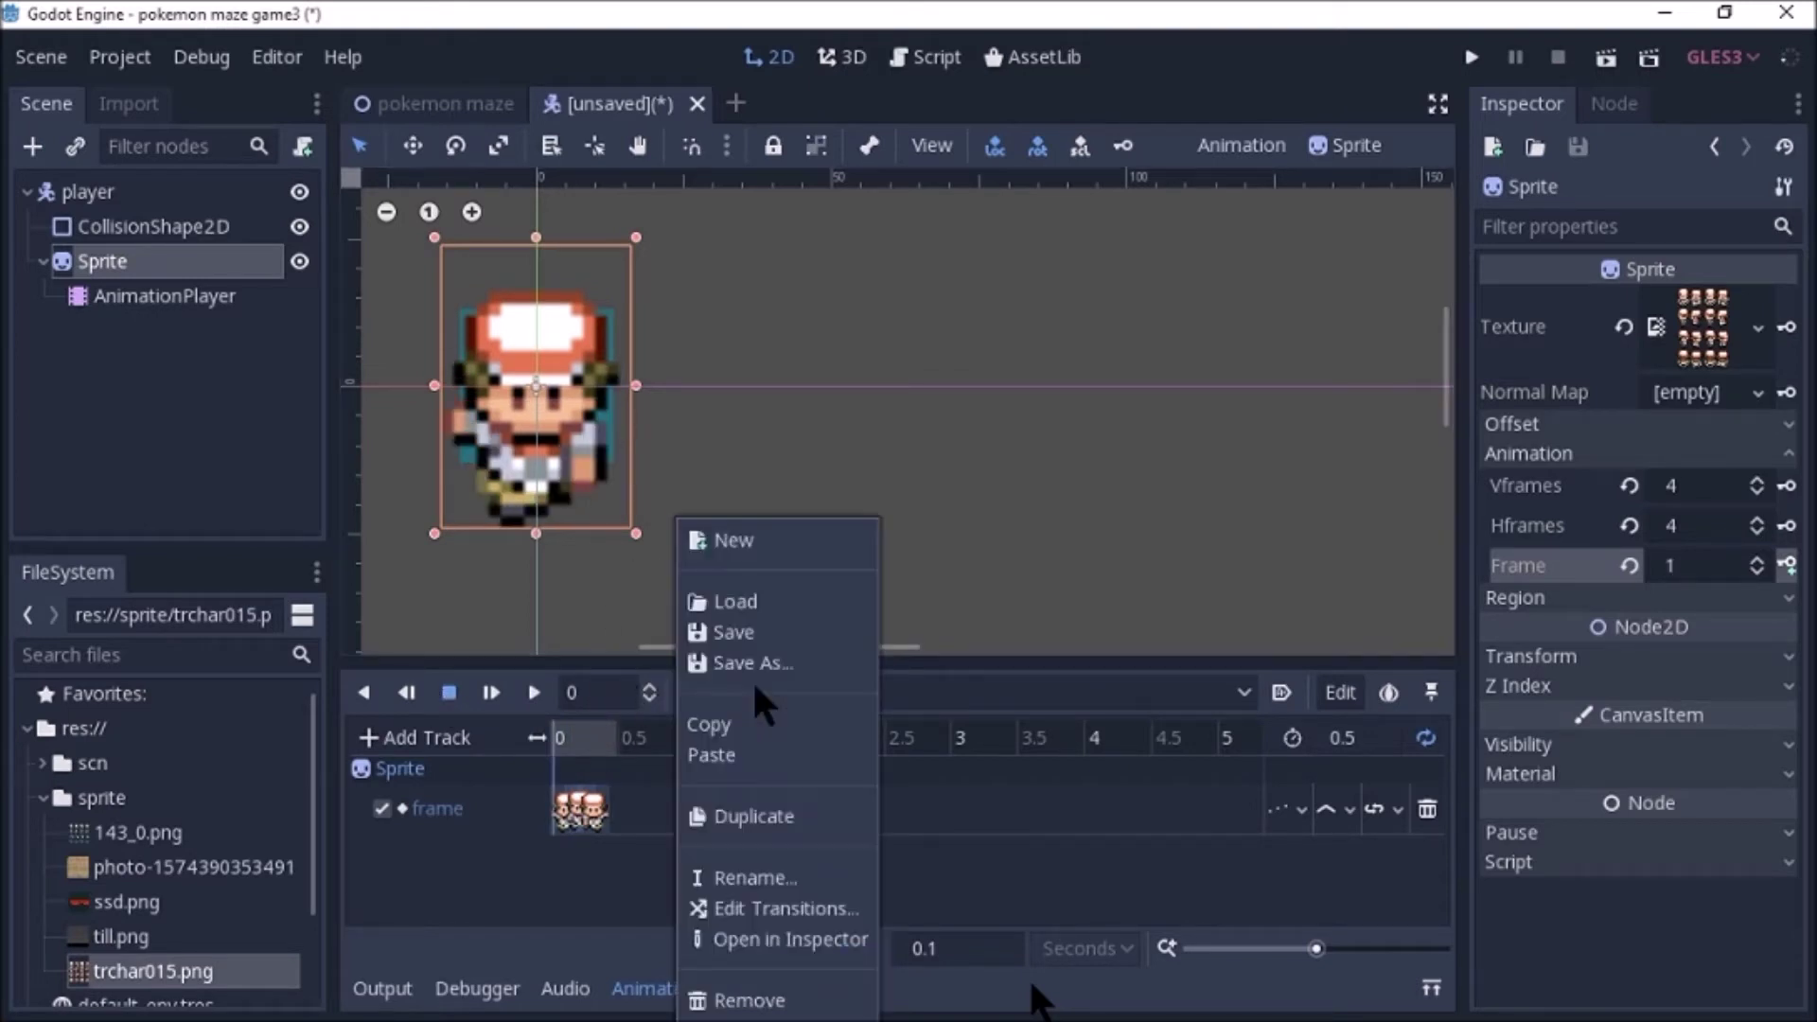
click(748, 540)
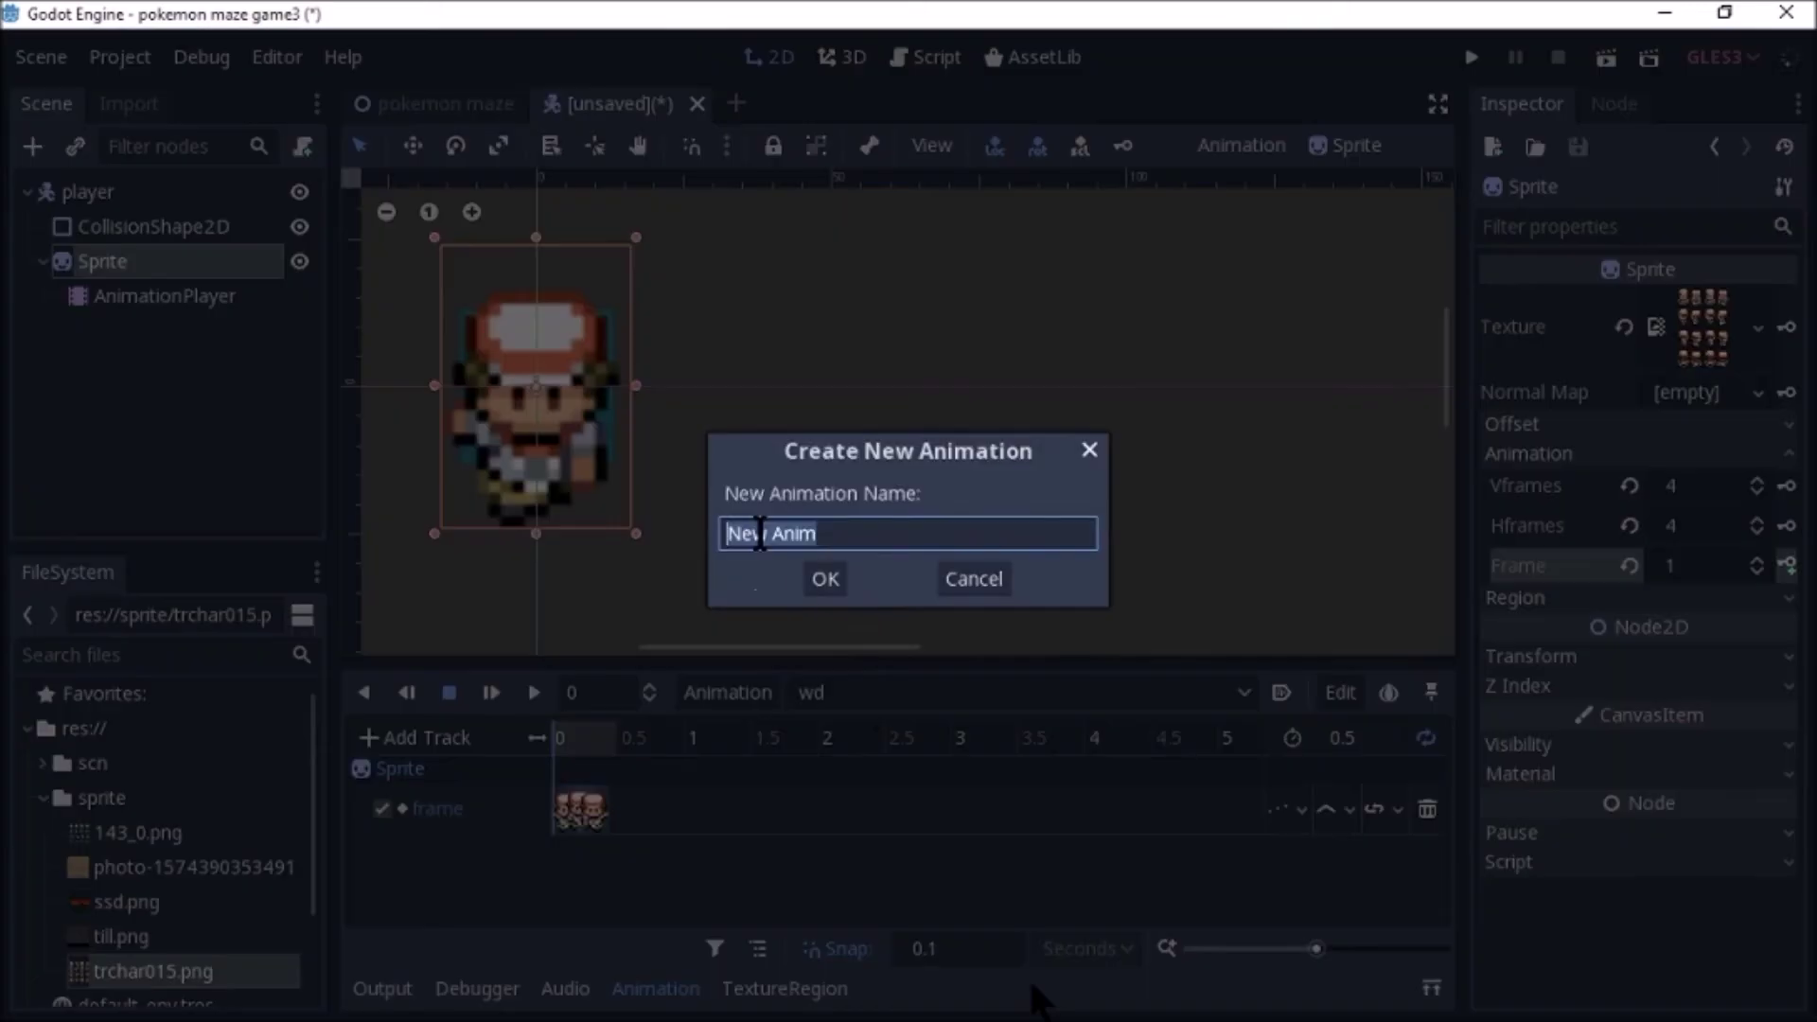
key(BackSpace)
text(wl)
click(825, 580)
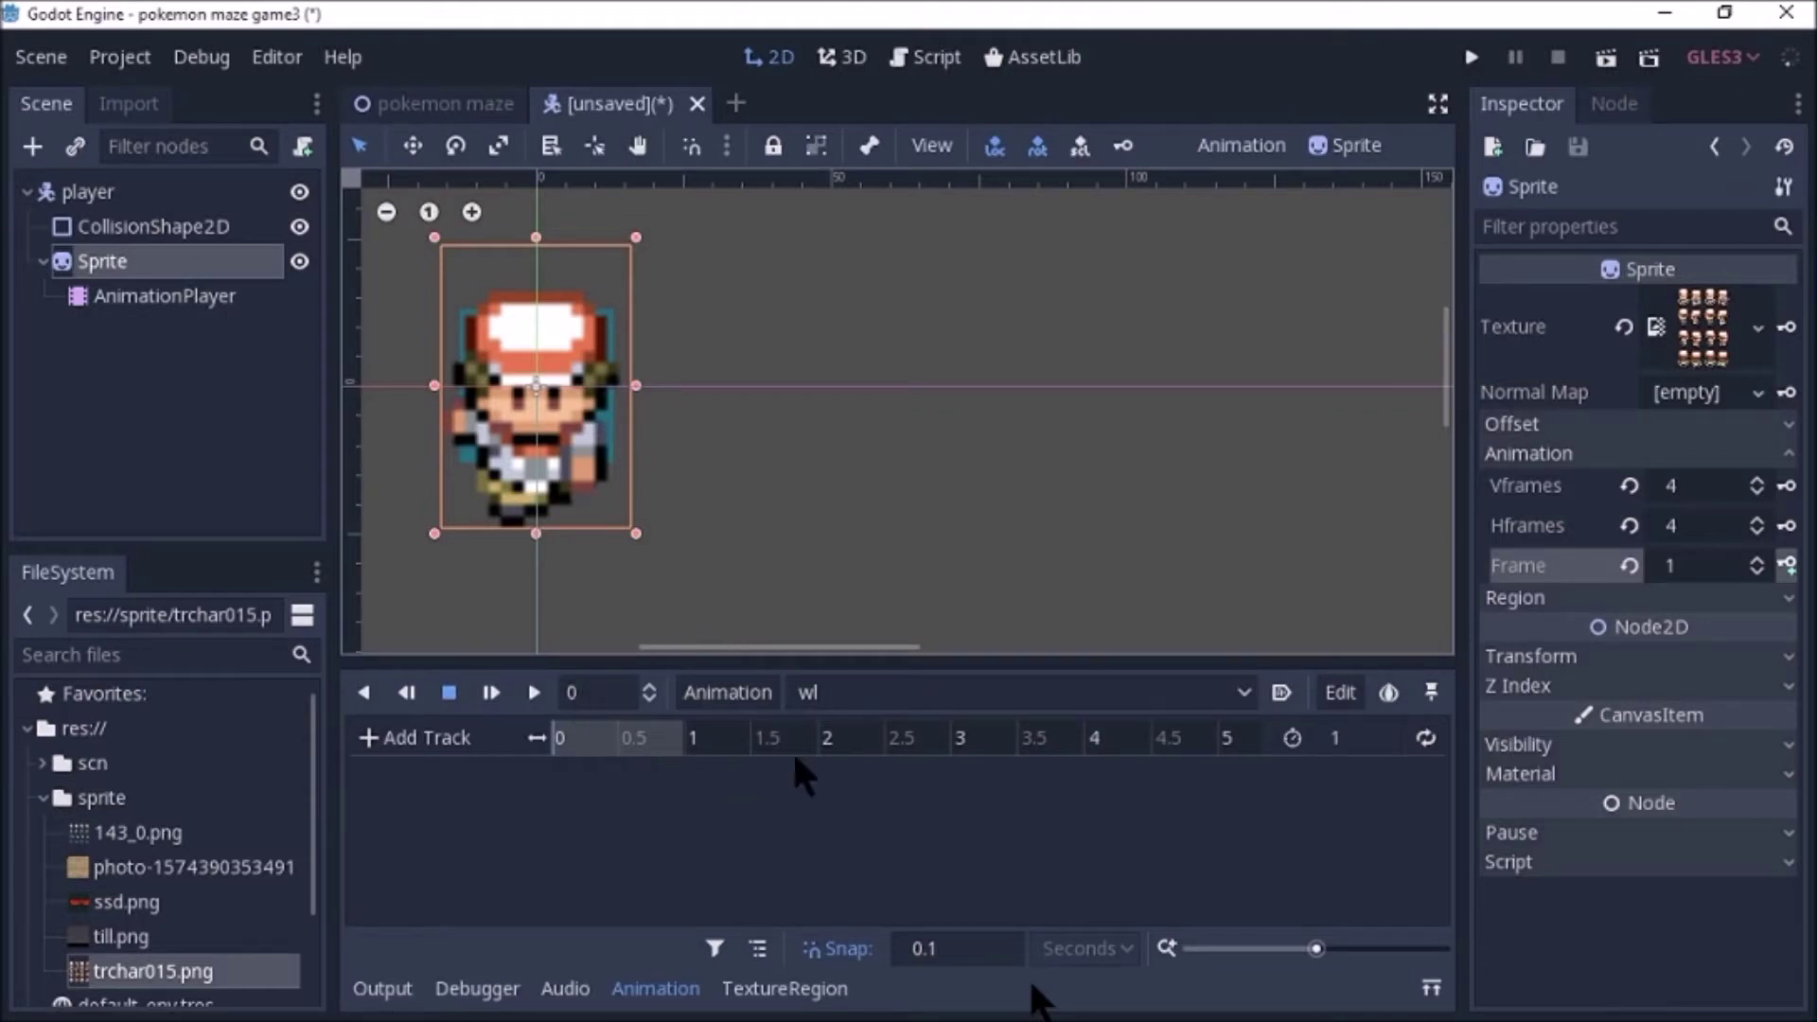
Set the wl animation's length to 0.5 seconds and enable looping for it.
click(1387, 729)
text(0.5)
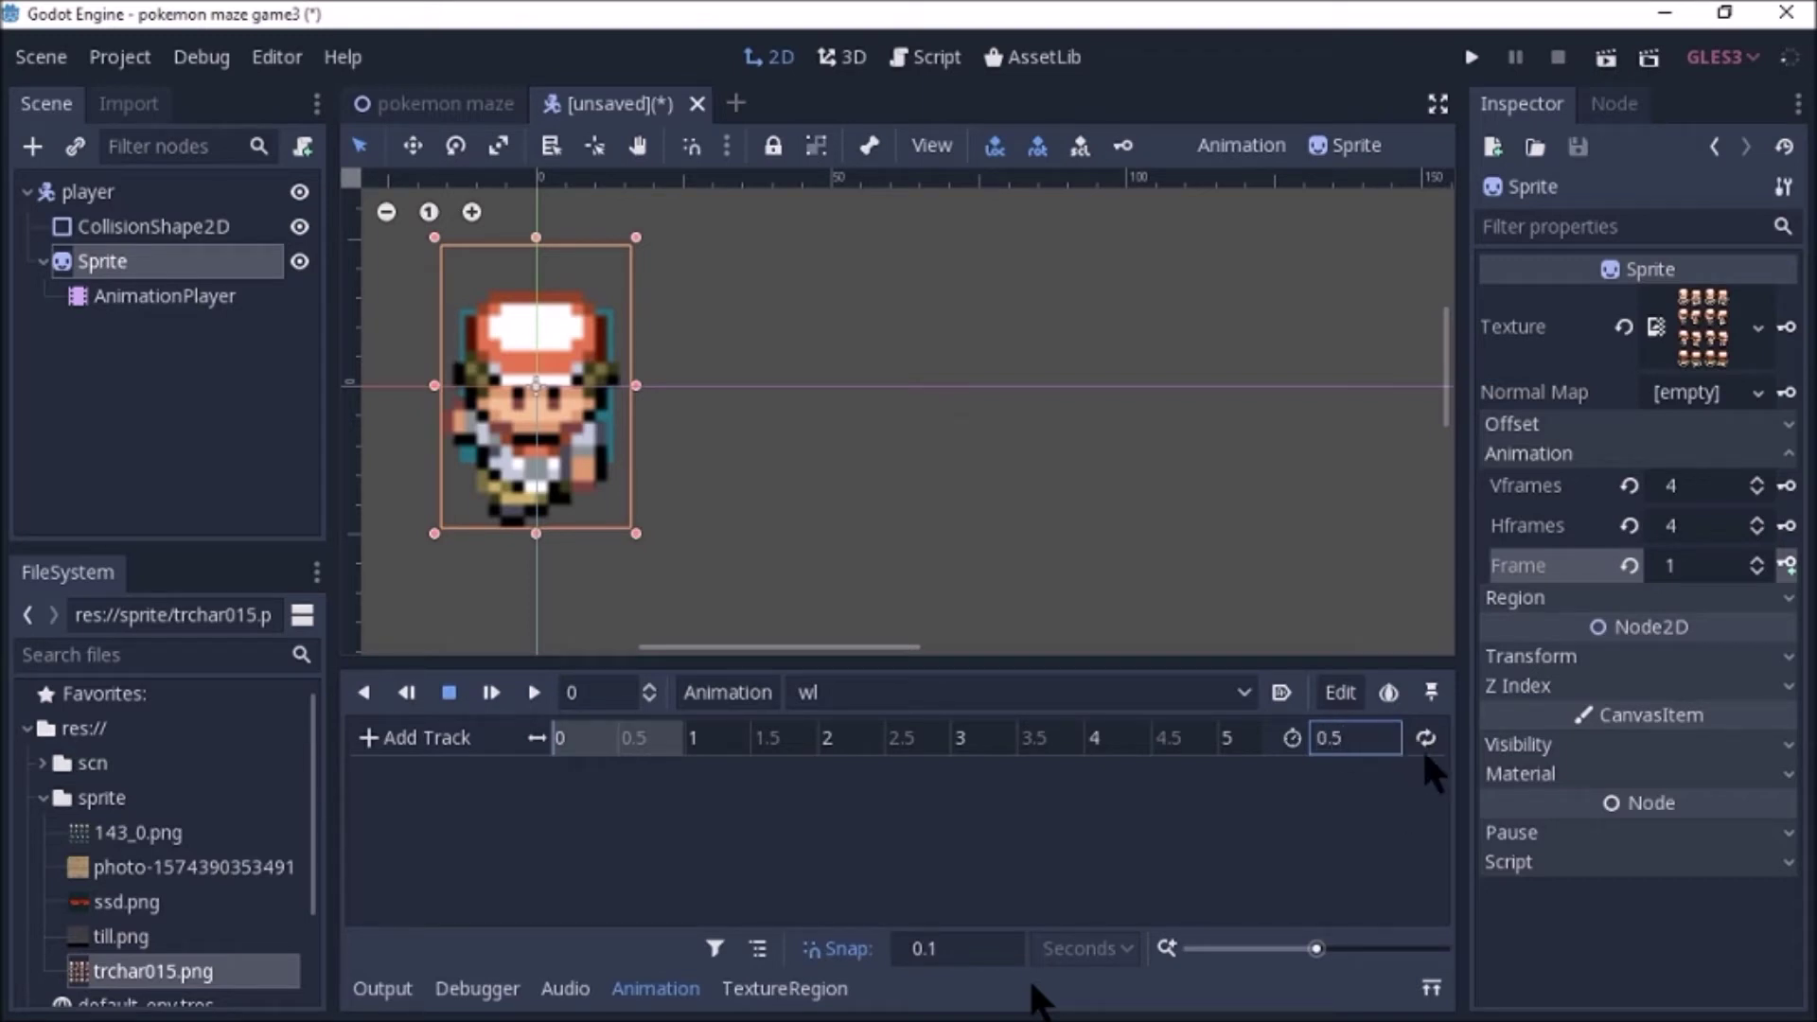
click(1426, 742)
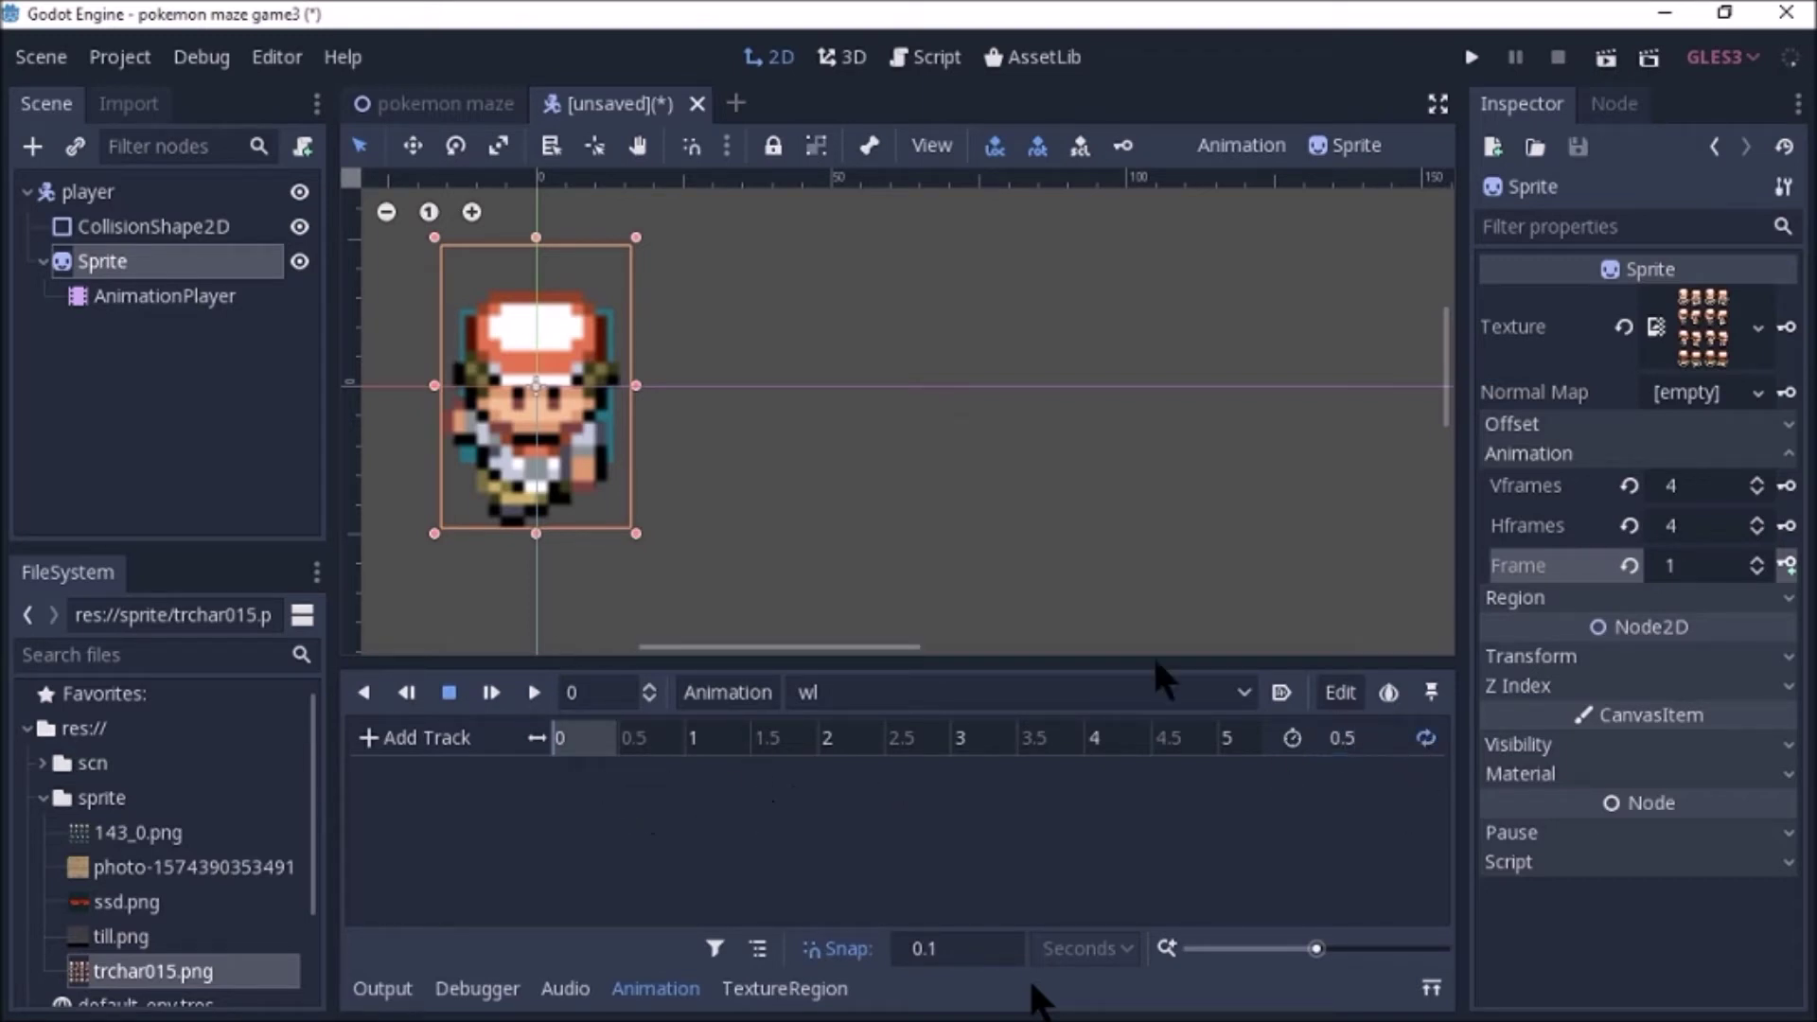
Create a frame track in the wl animation with keys for frames 5, 6 and 7 at 0, 0.1 and 0.2 seconds, and preview the playback.
click(1759, 564)
click(1758, 564)
click(1759, 564)
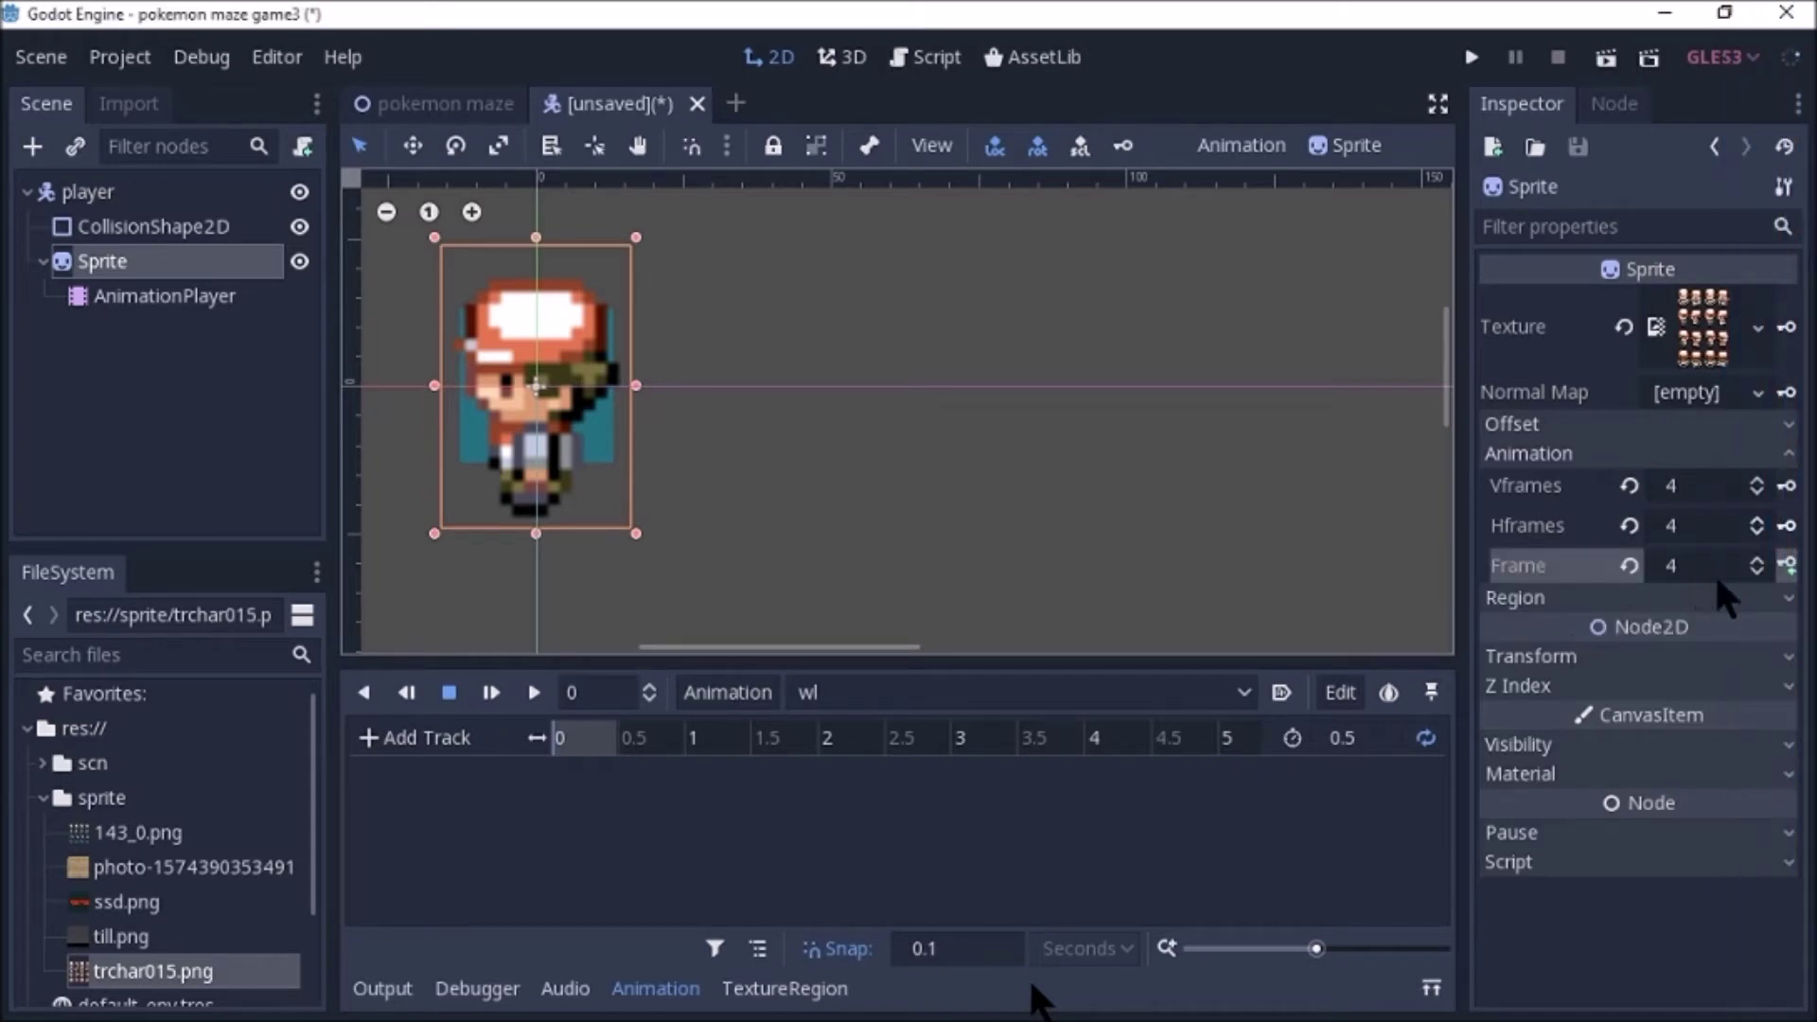
click(1787, 566)
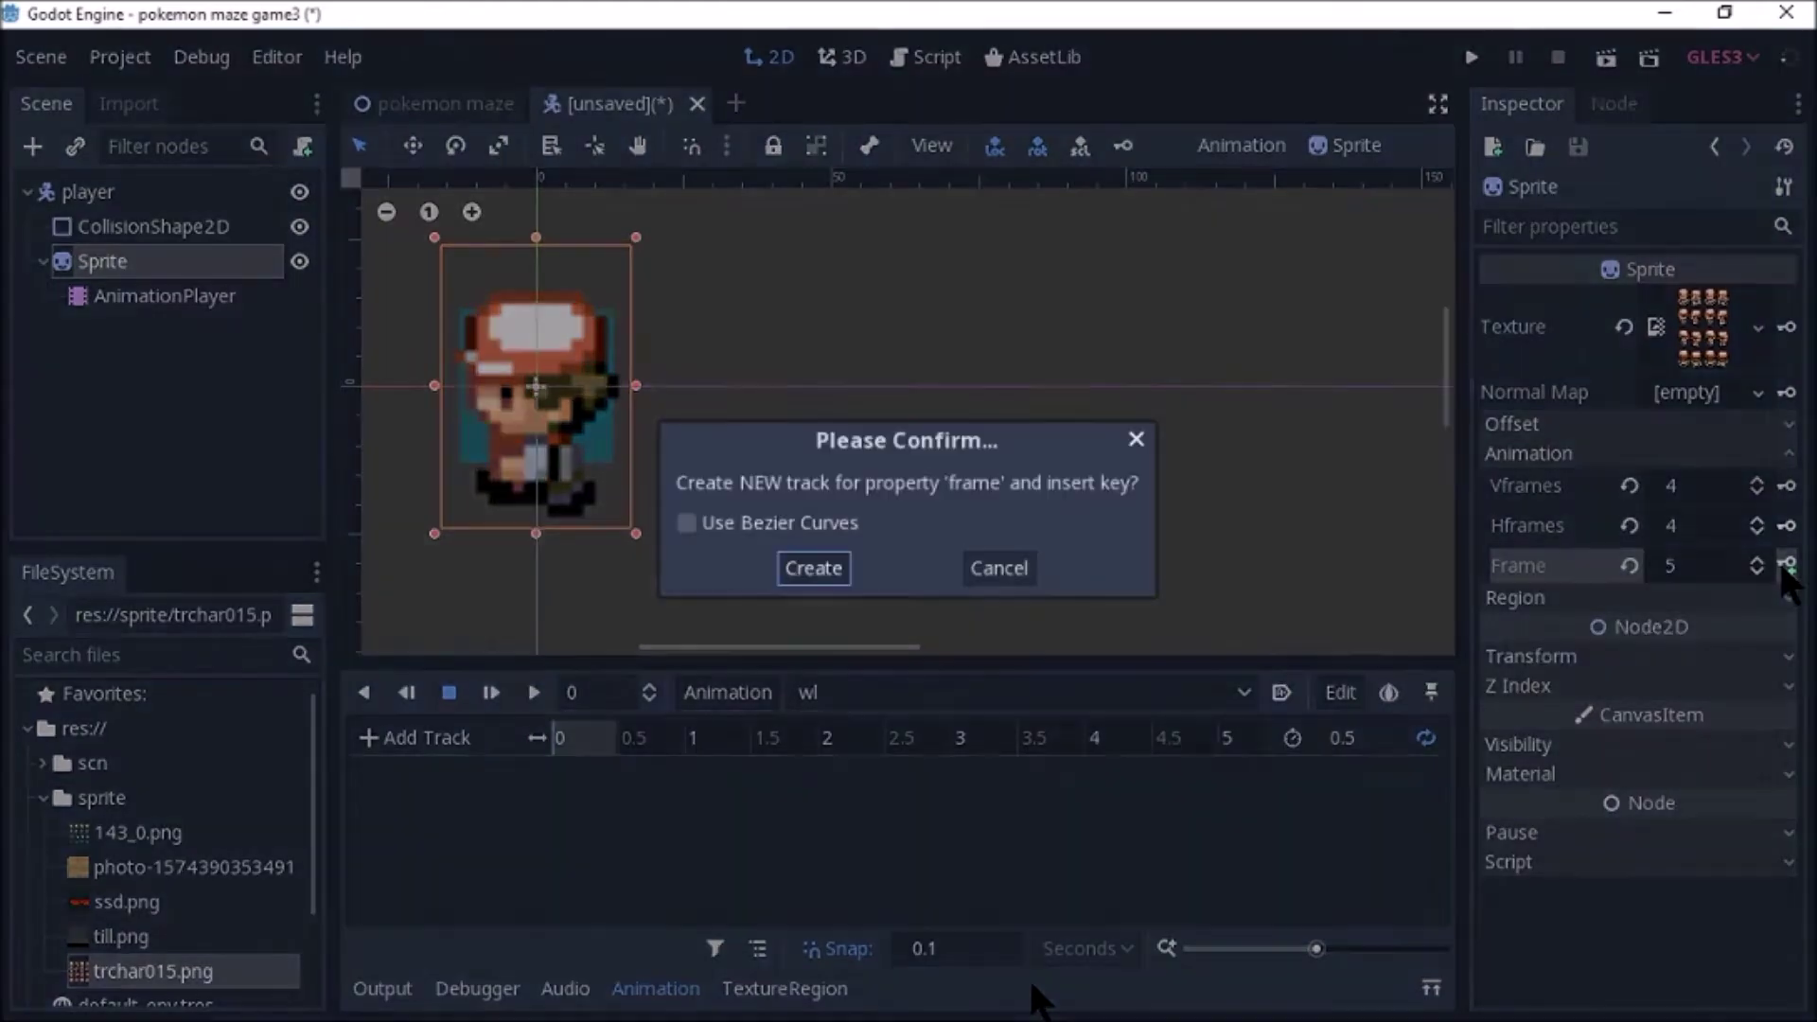
key(Return)
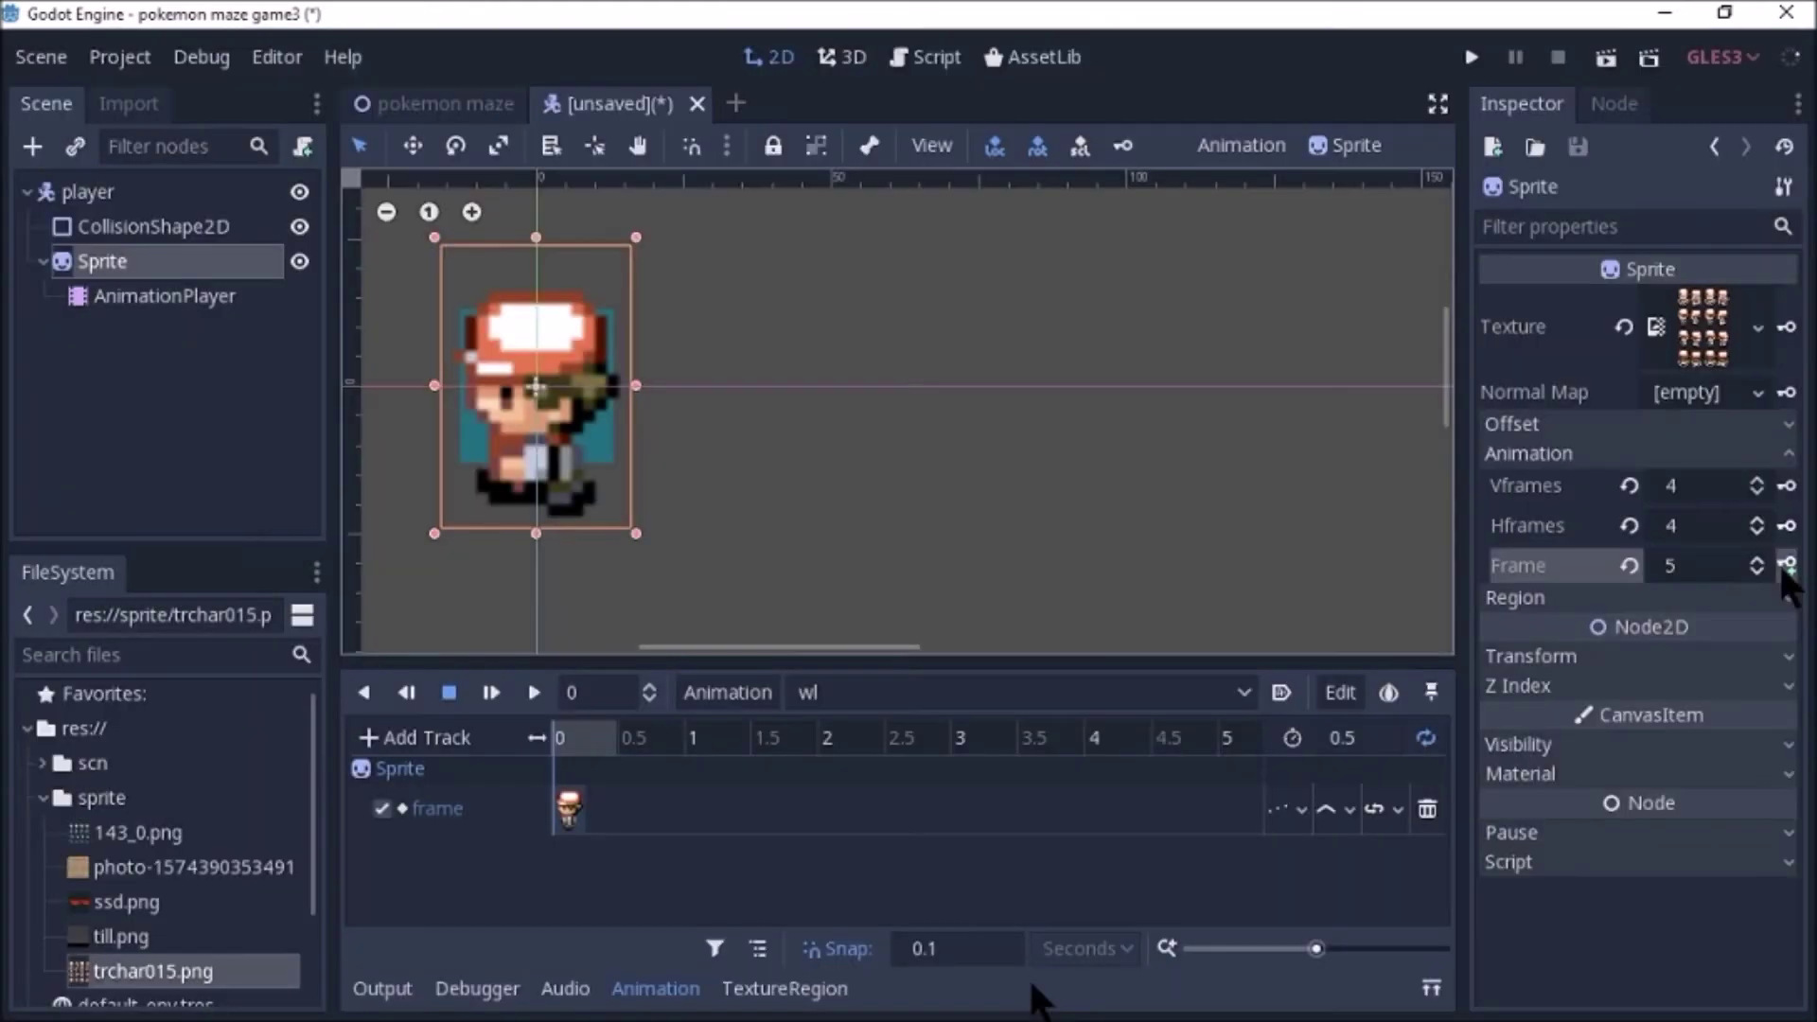
click(1787, 566)
click(1787, 566)
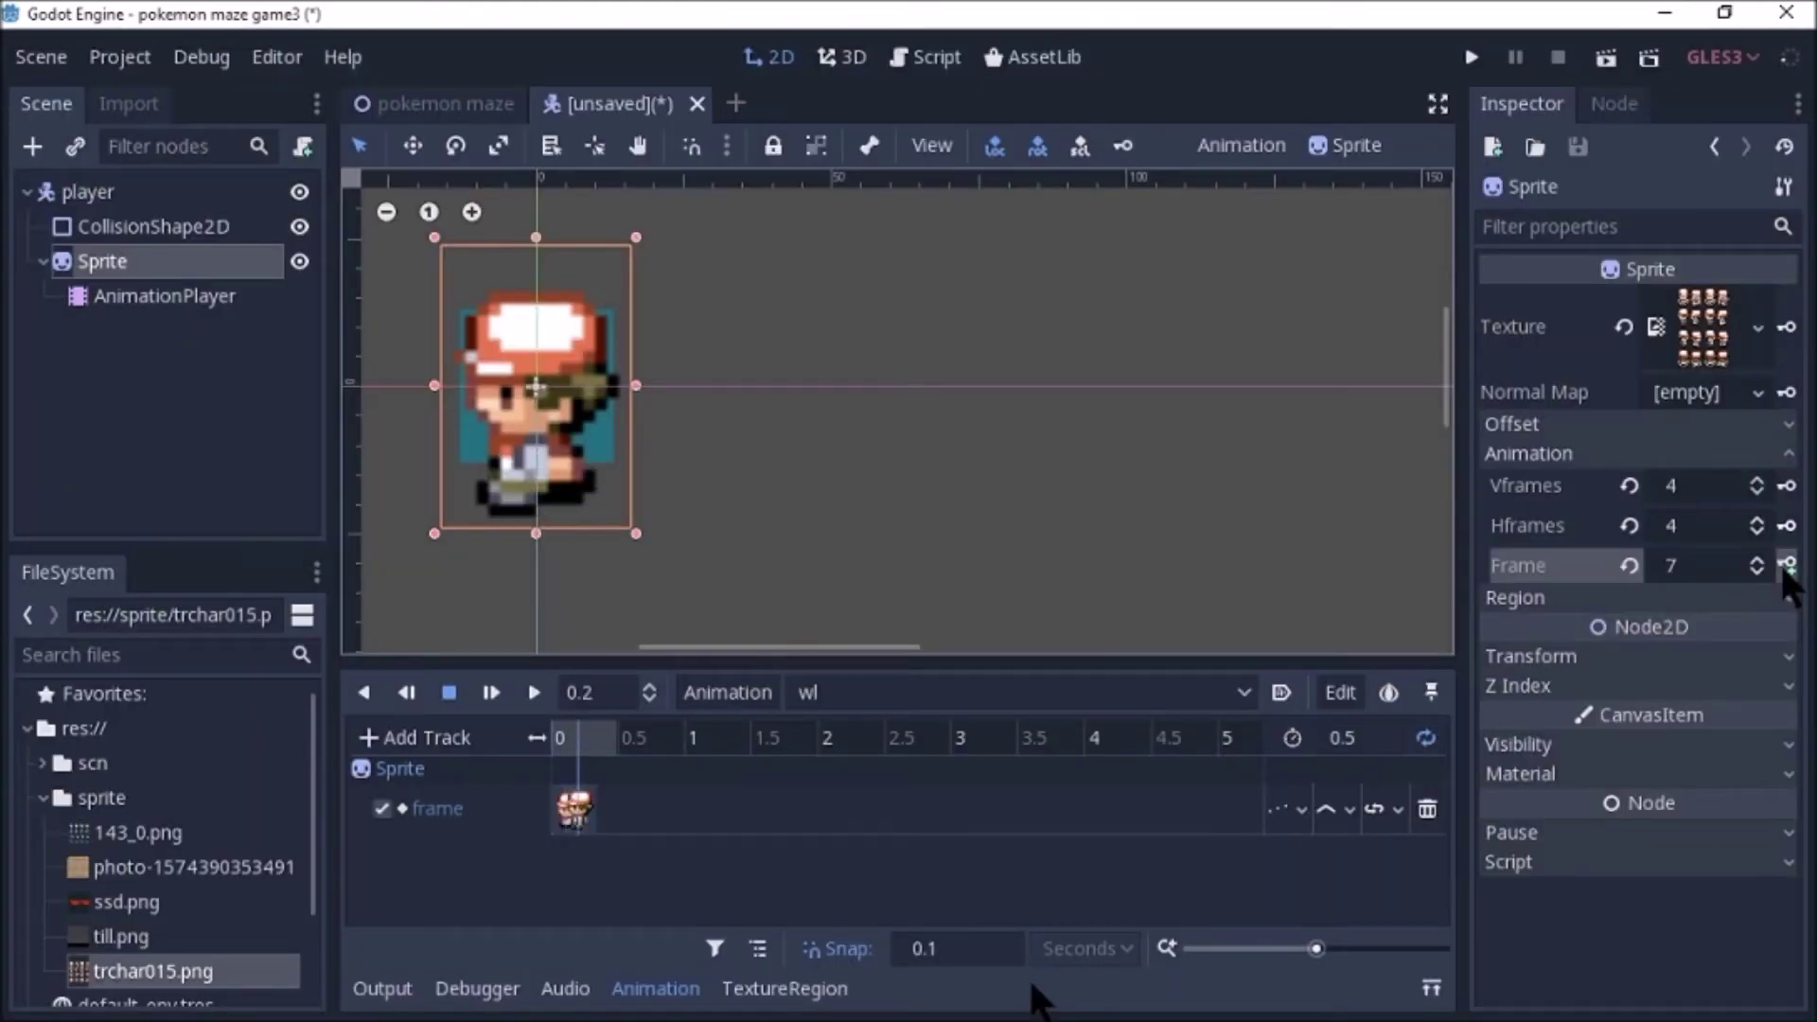
click(1787, 566)
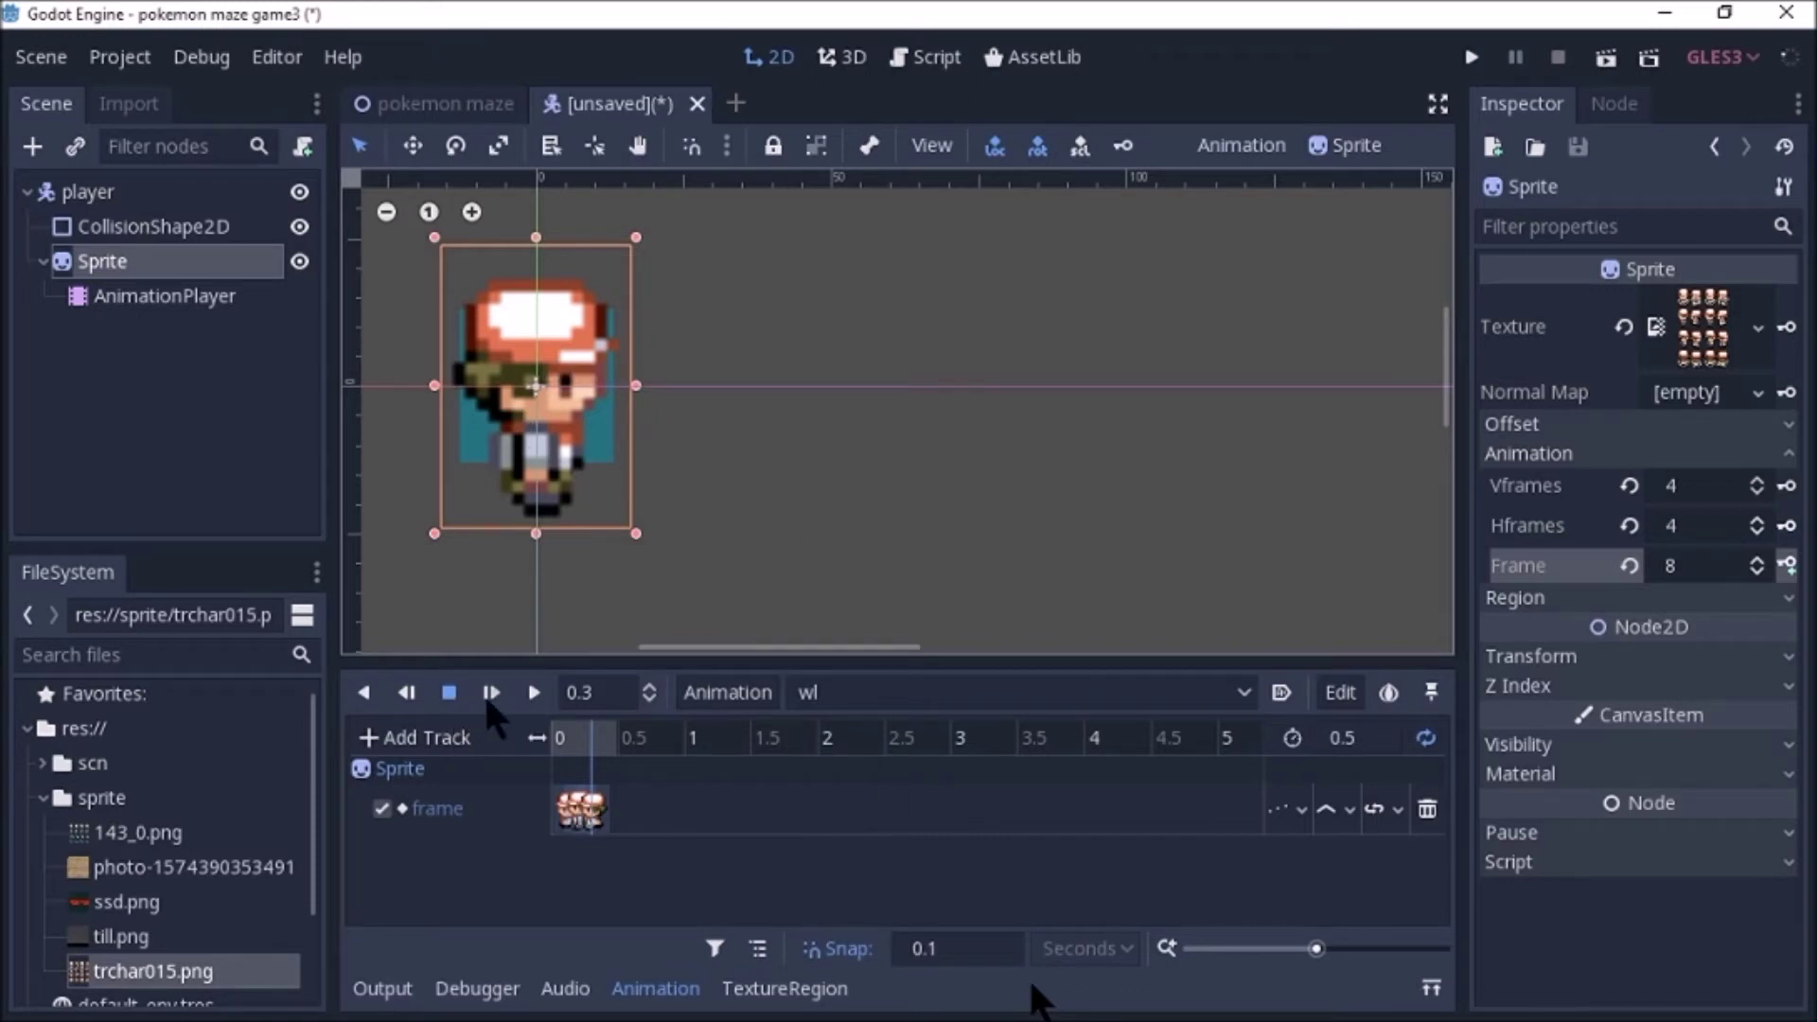
click(530, 687)
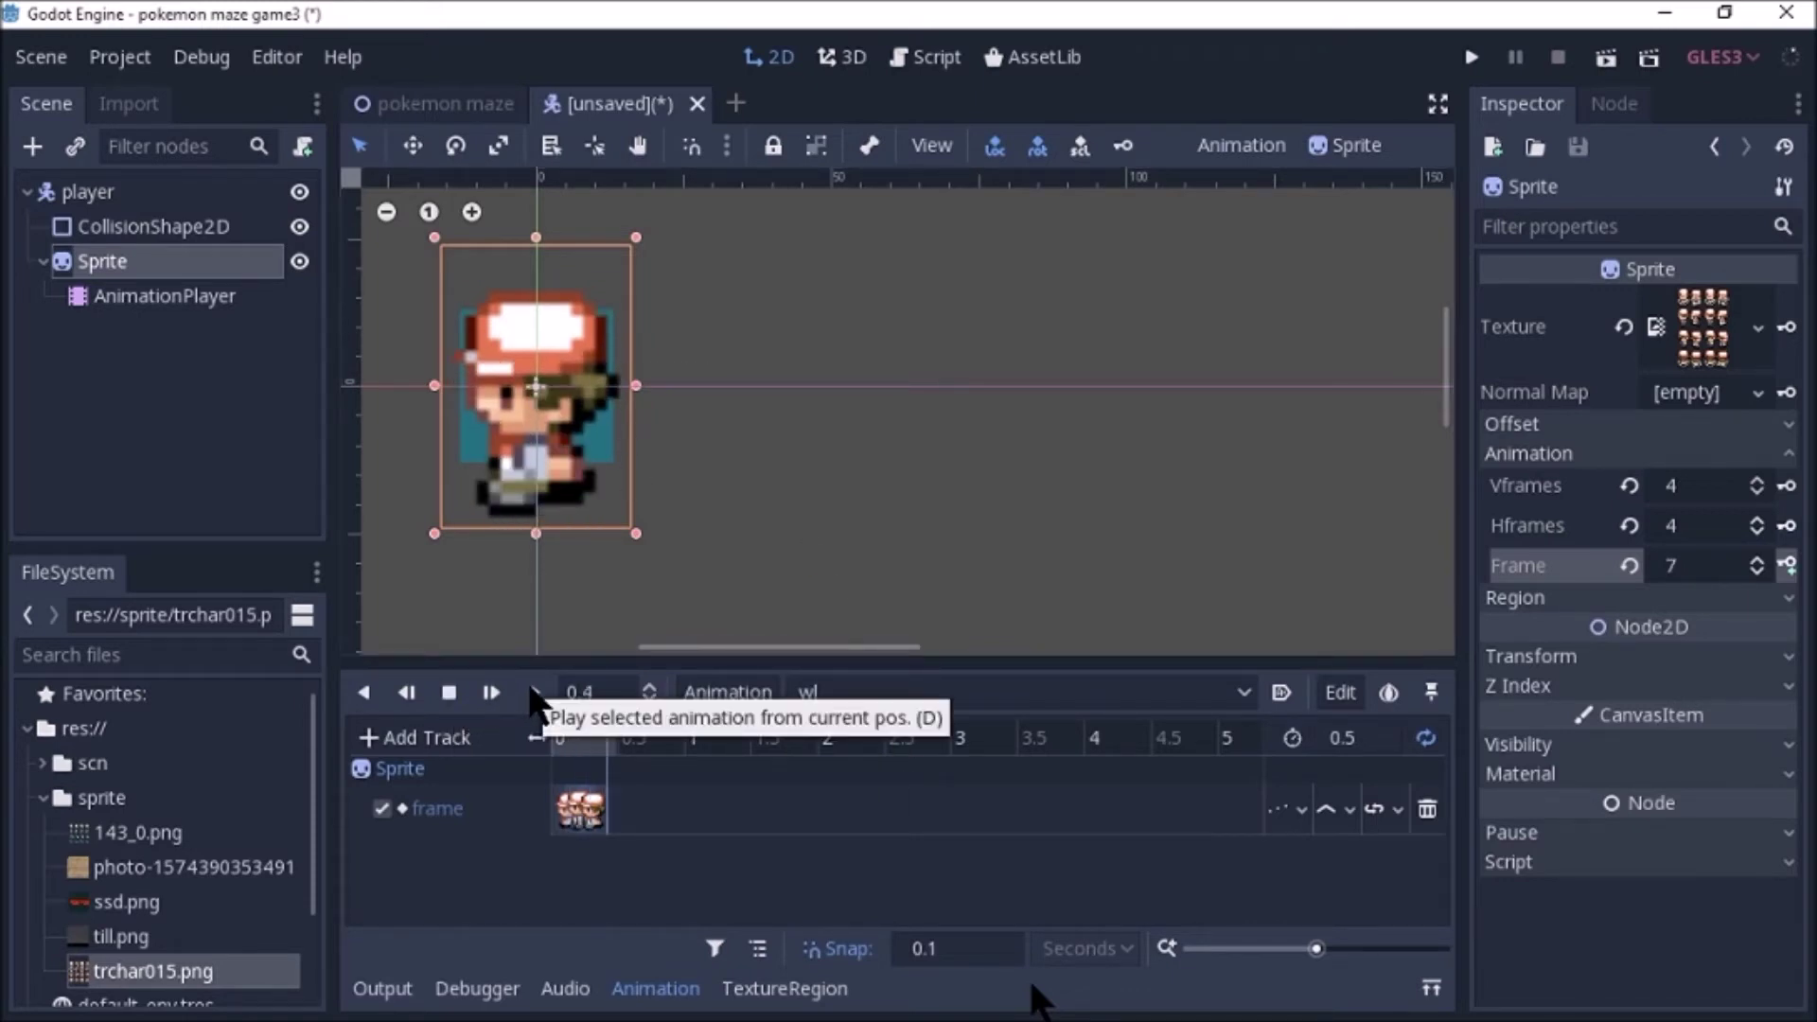
click(449, 693)
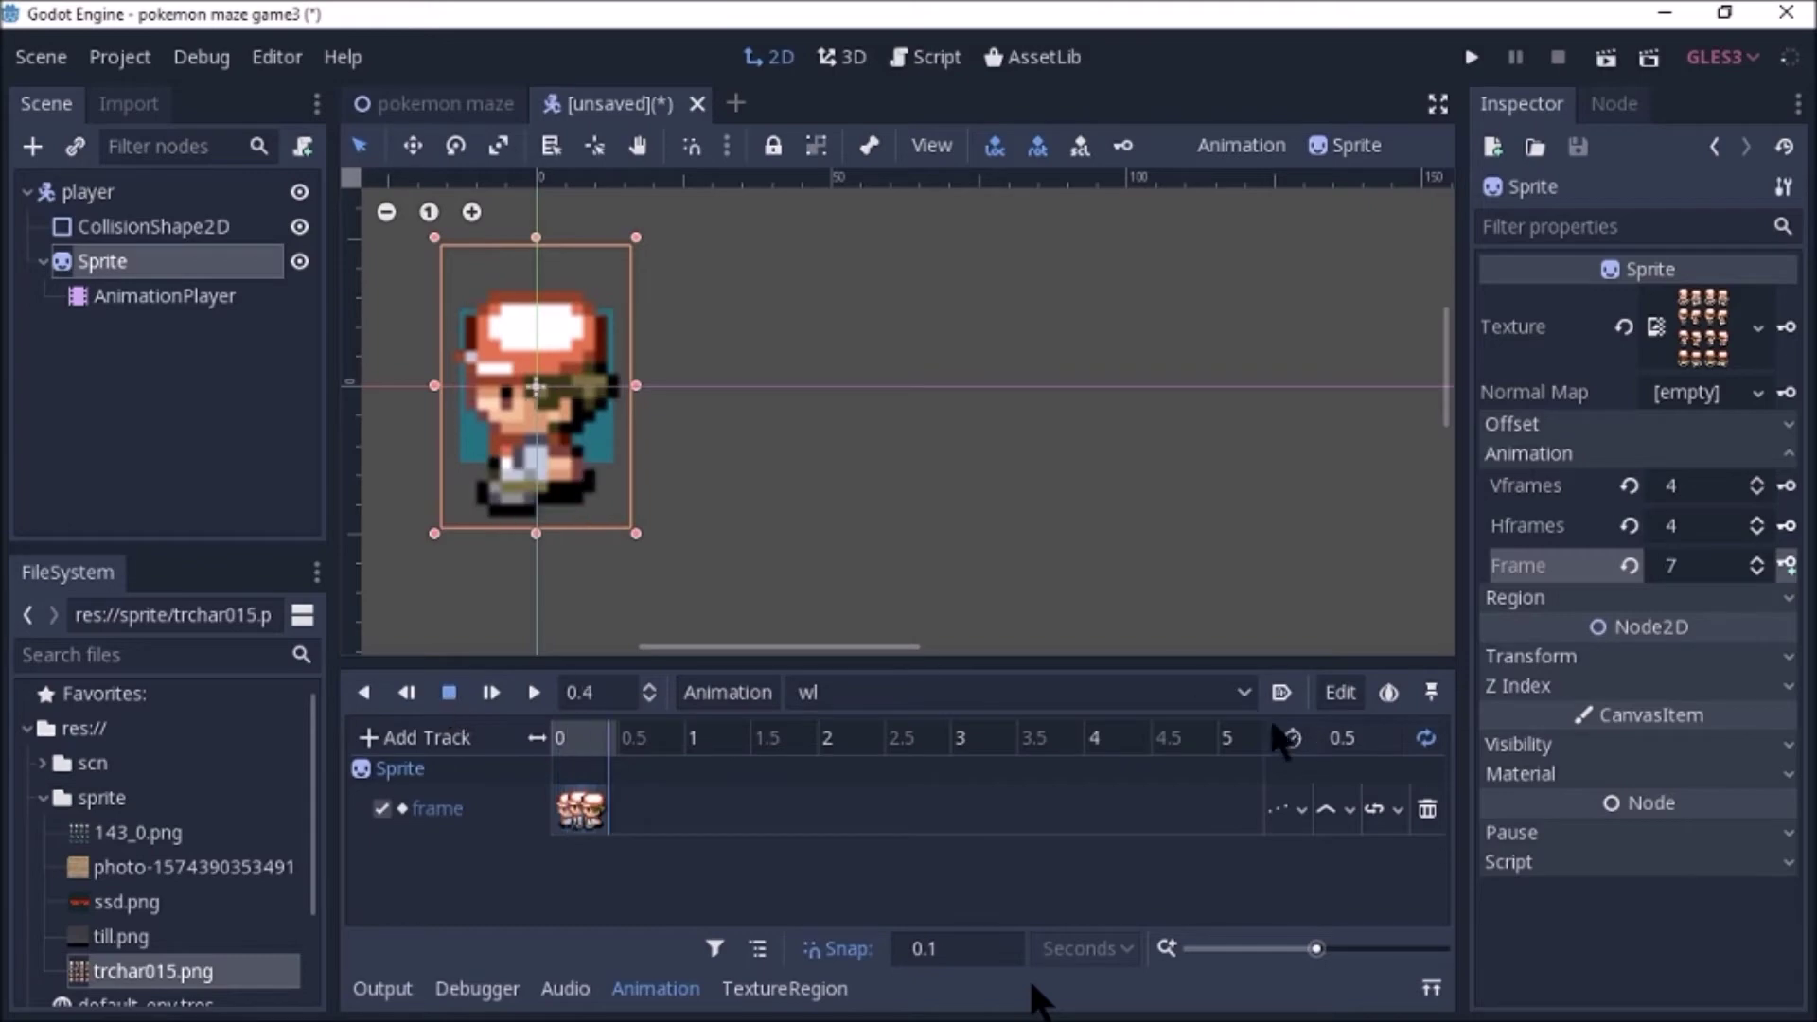
Create a new animation named wr.
click(712, 697)
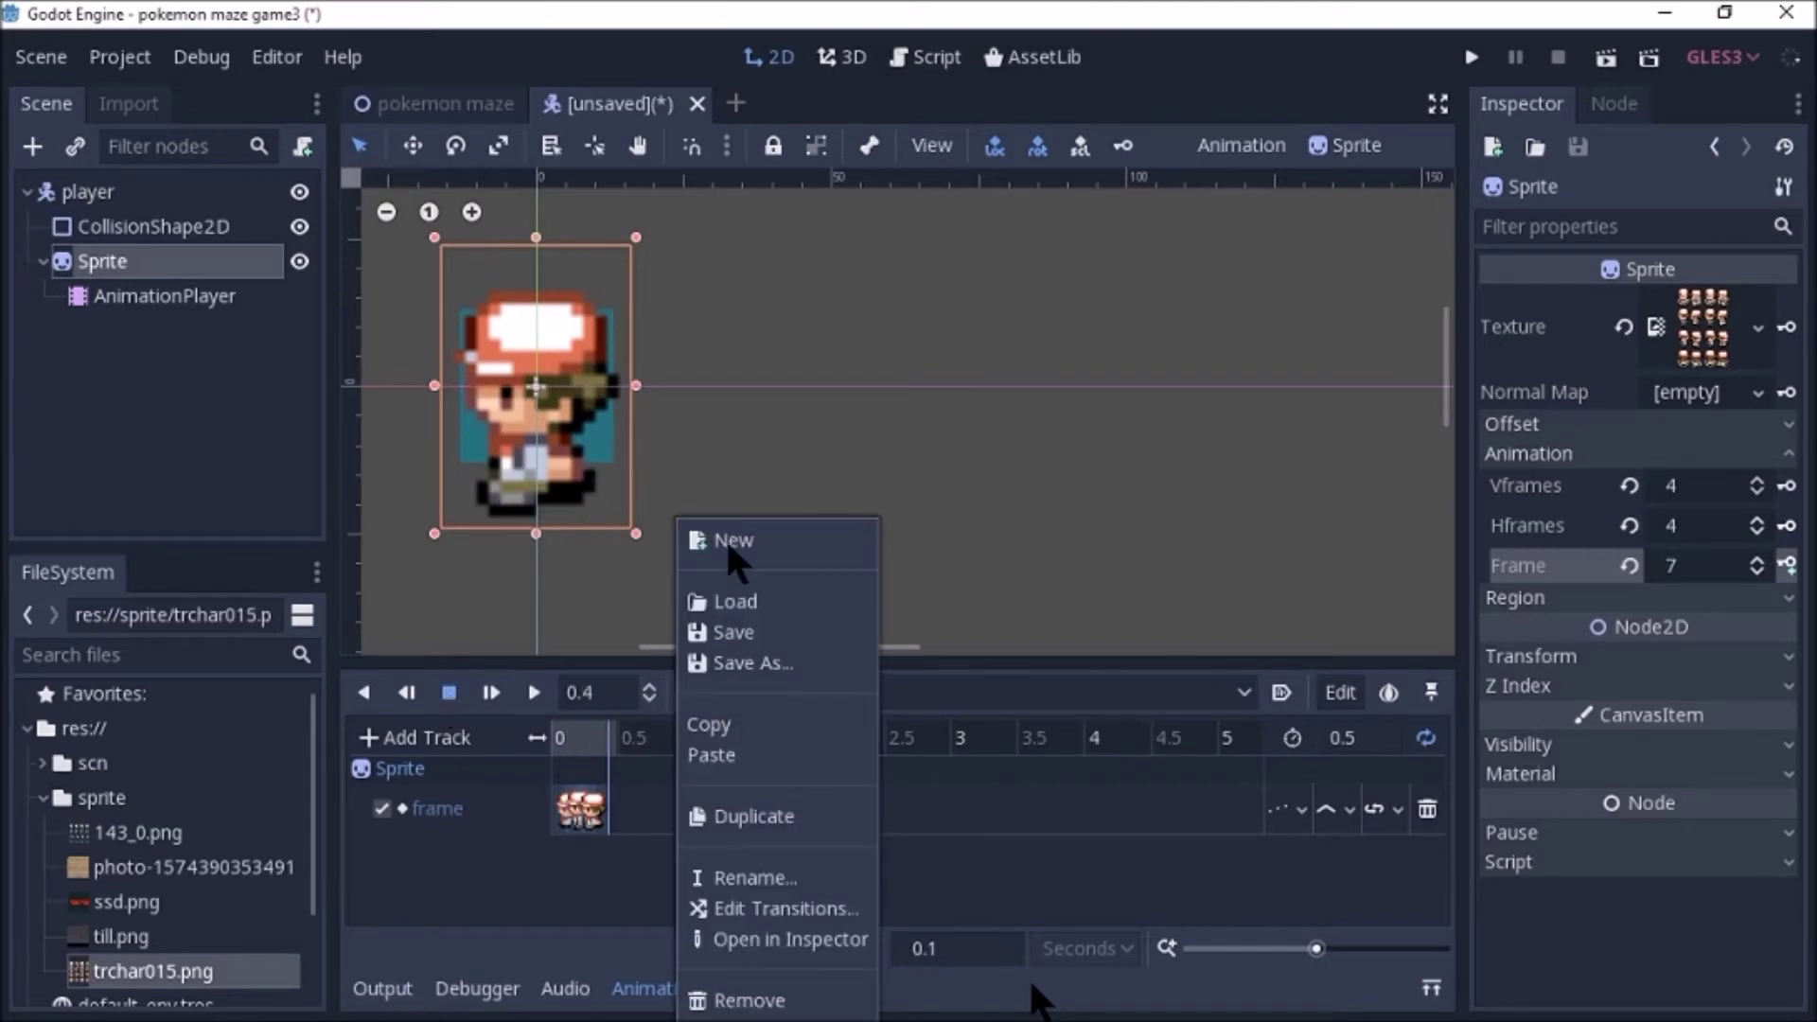
click(736, 535)
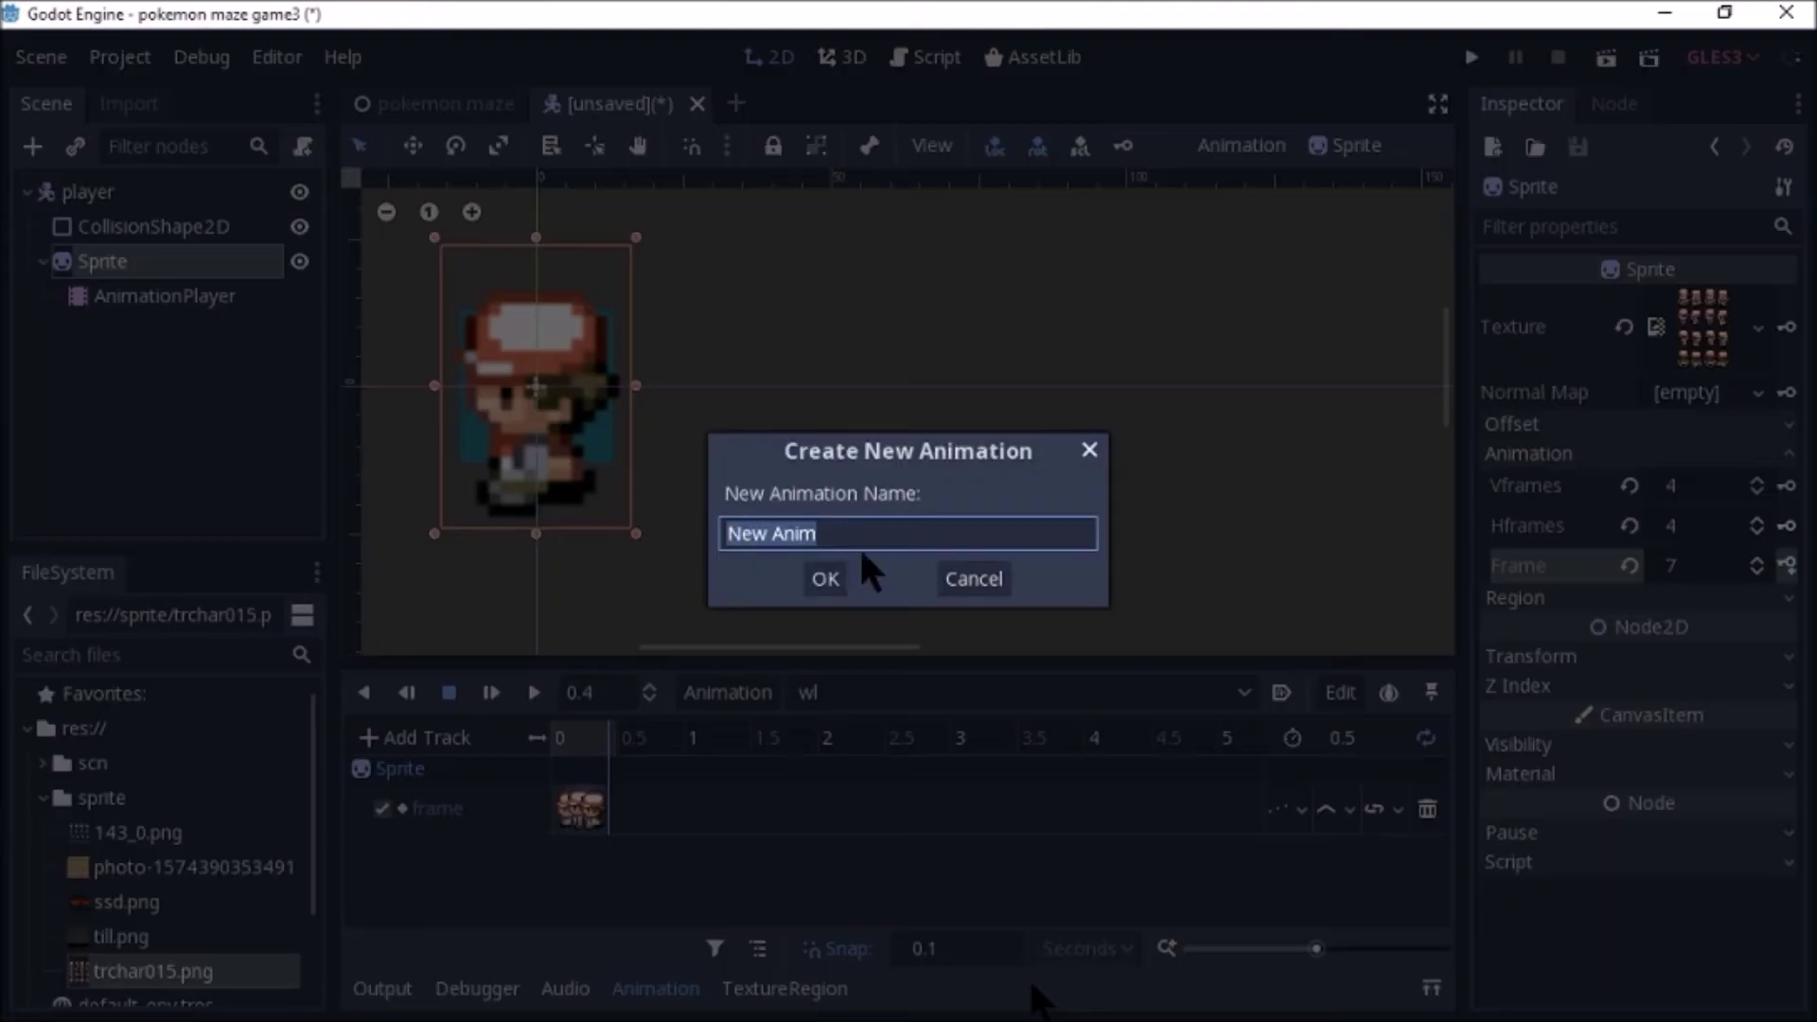
key(BackSpace)
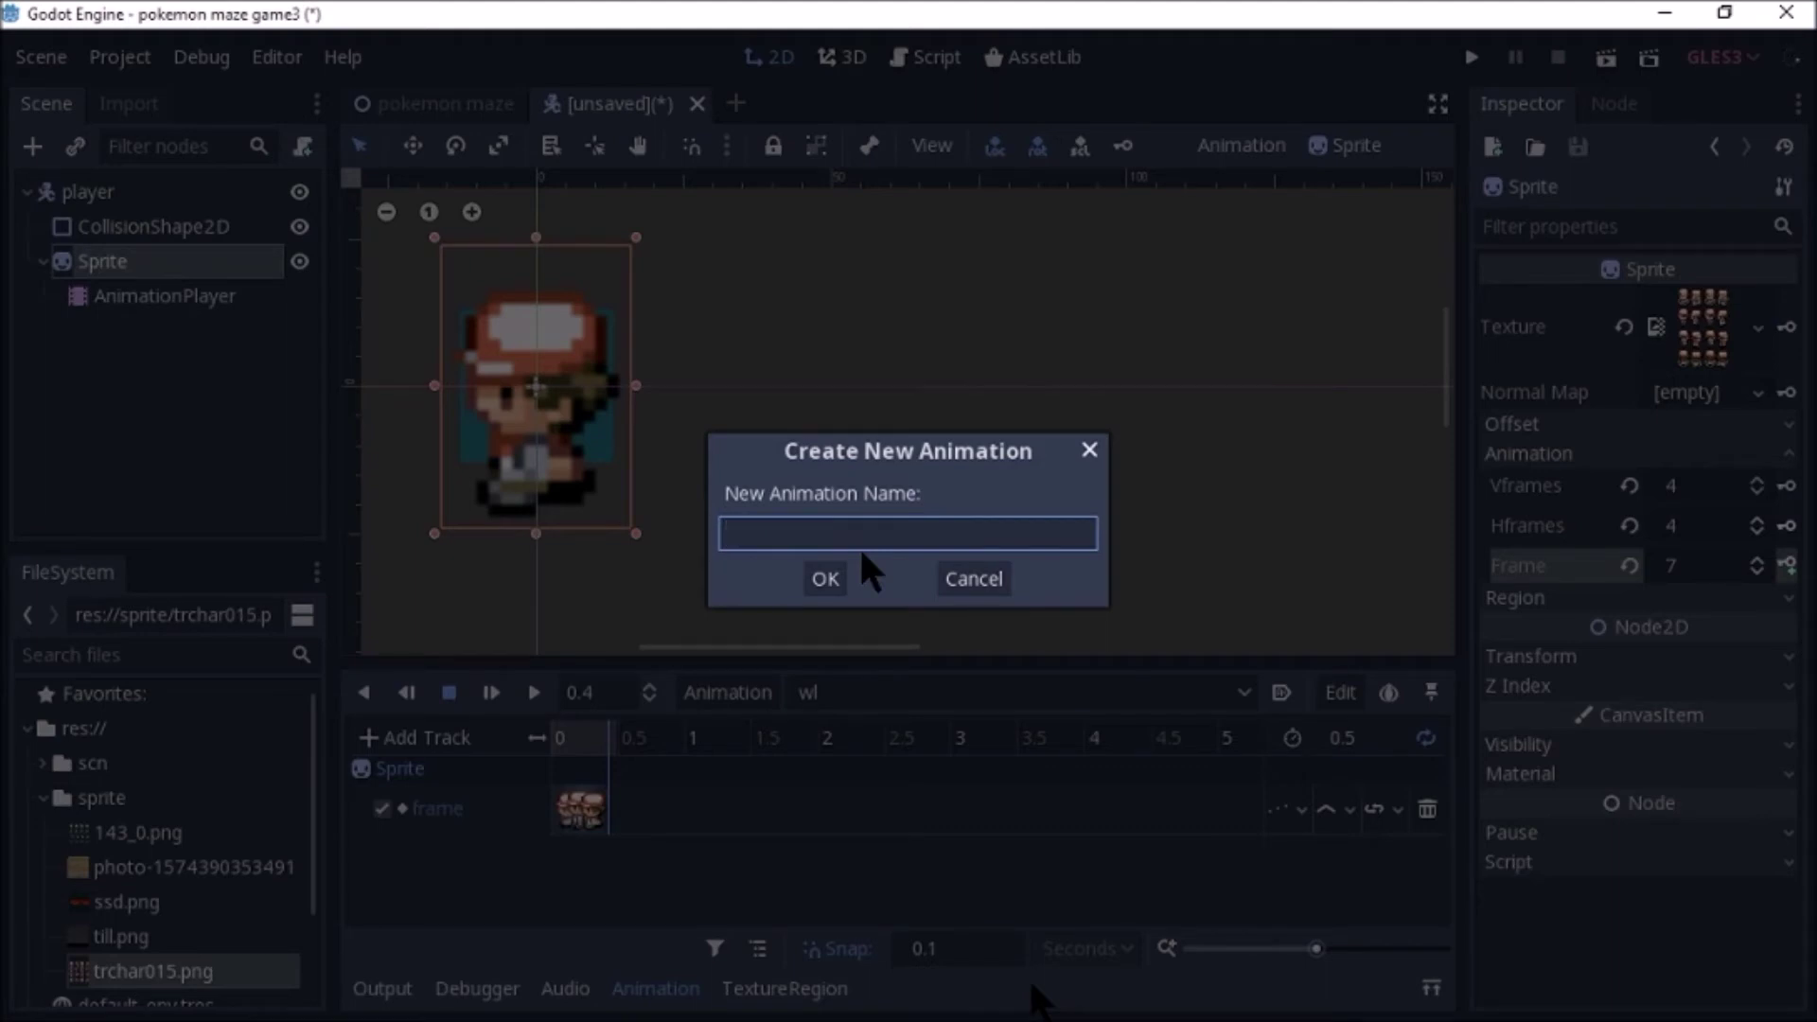
text(wr)
click(821, 577)
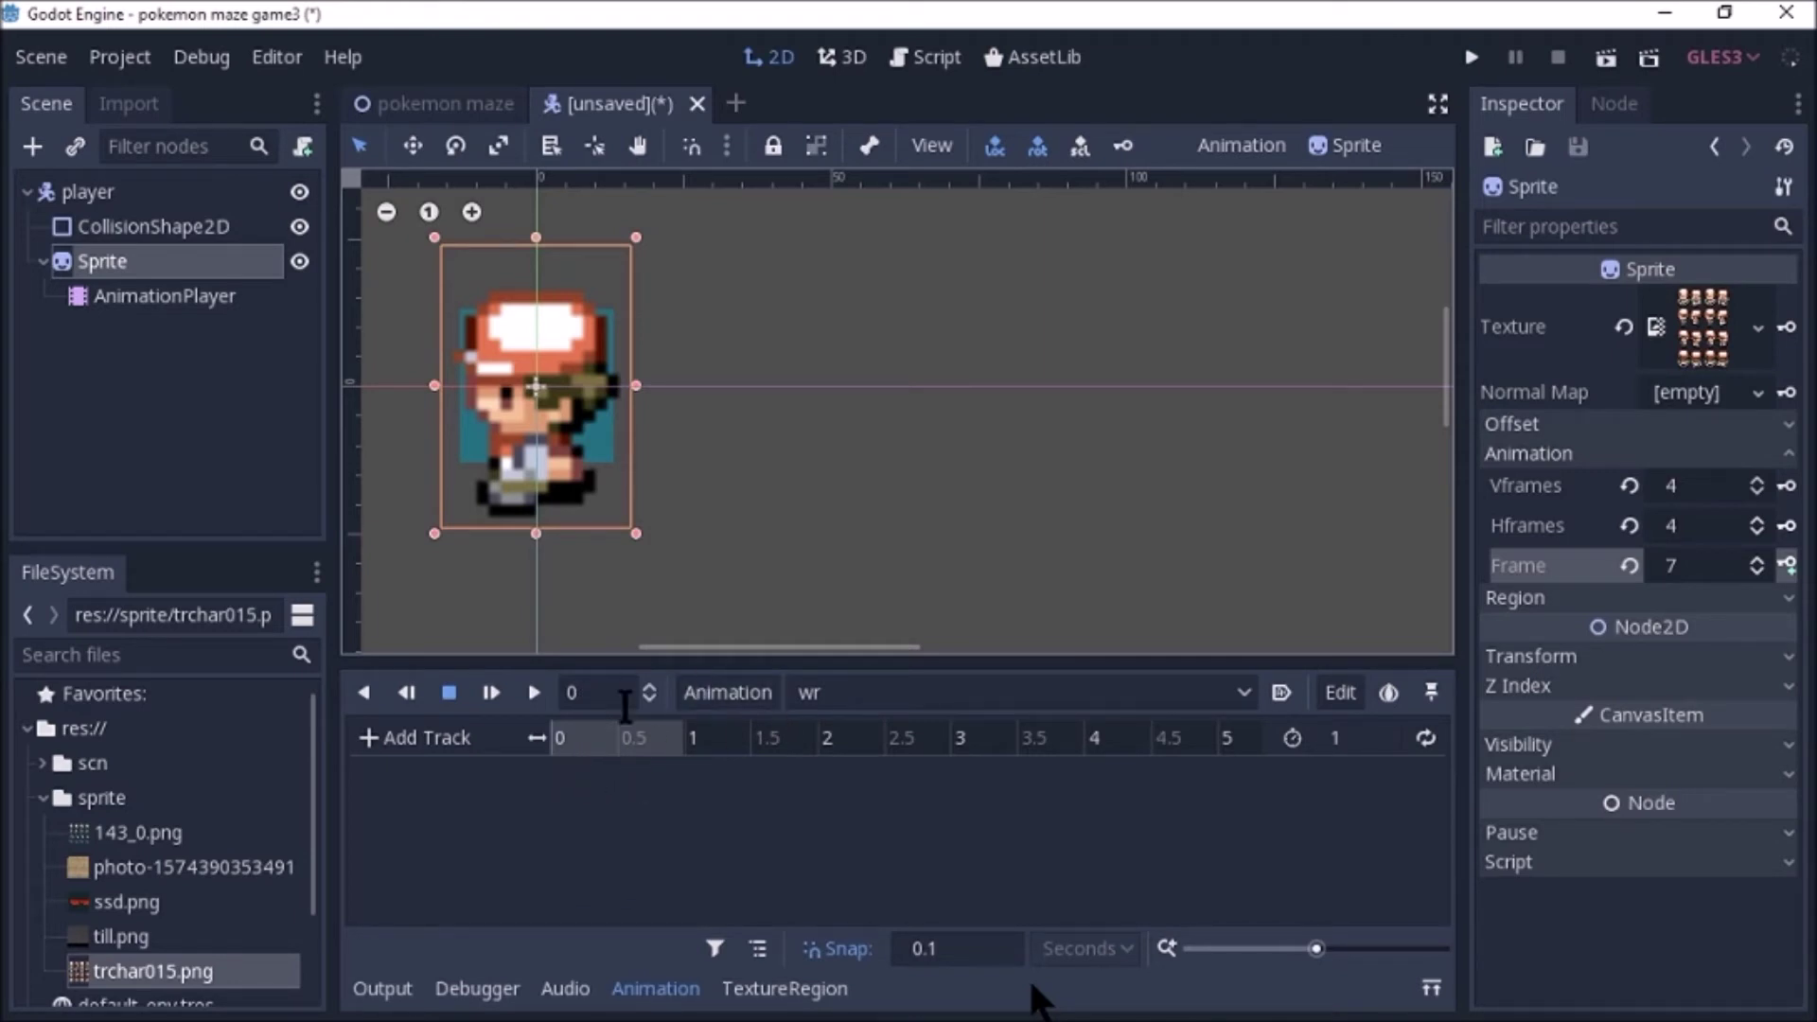
Set the wr animation's length to 0.5 seconds and enable looping for it.
click(1339, 737)
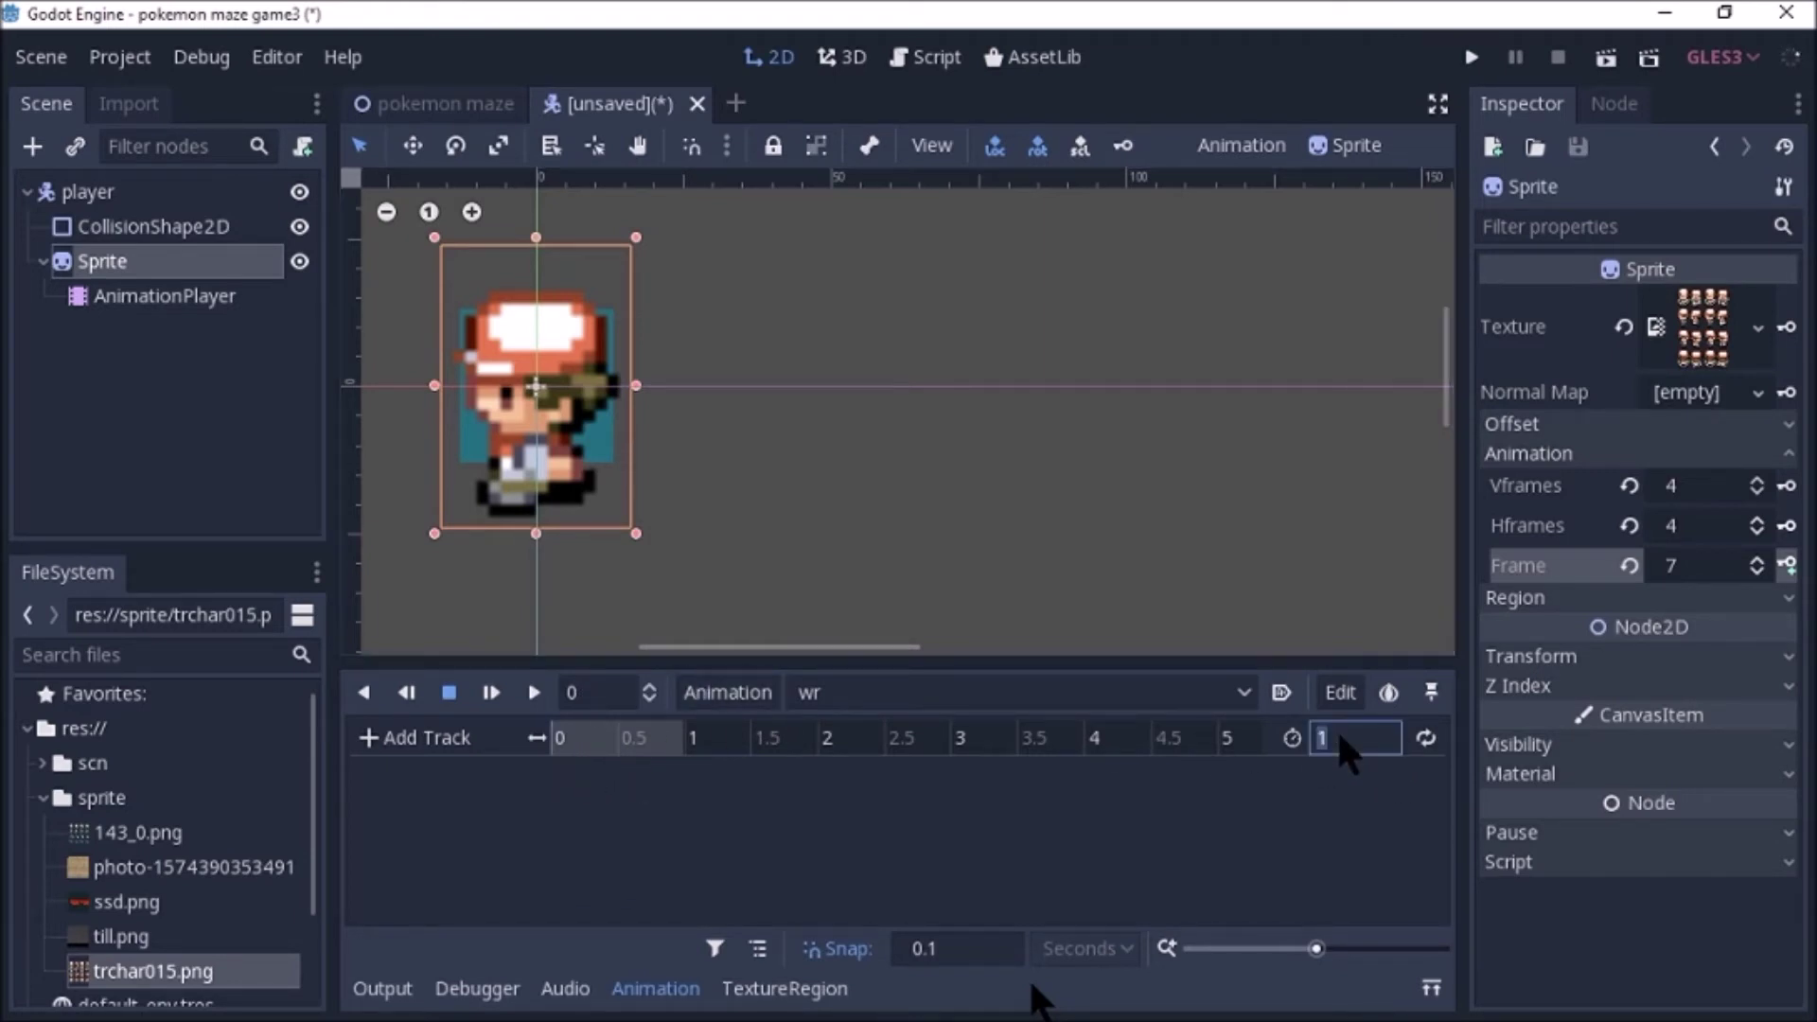
text(0.5)
key(Return)
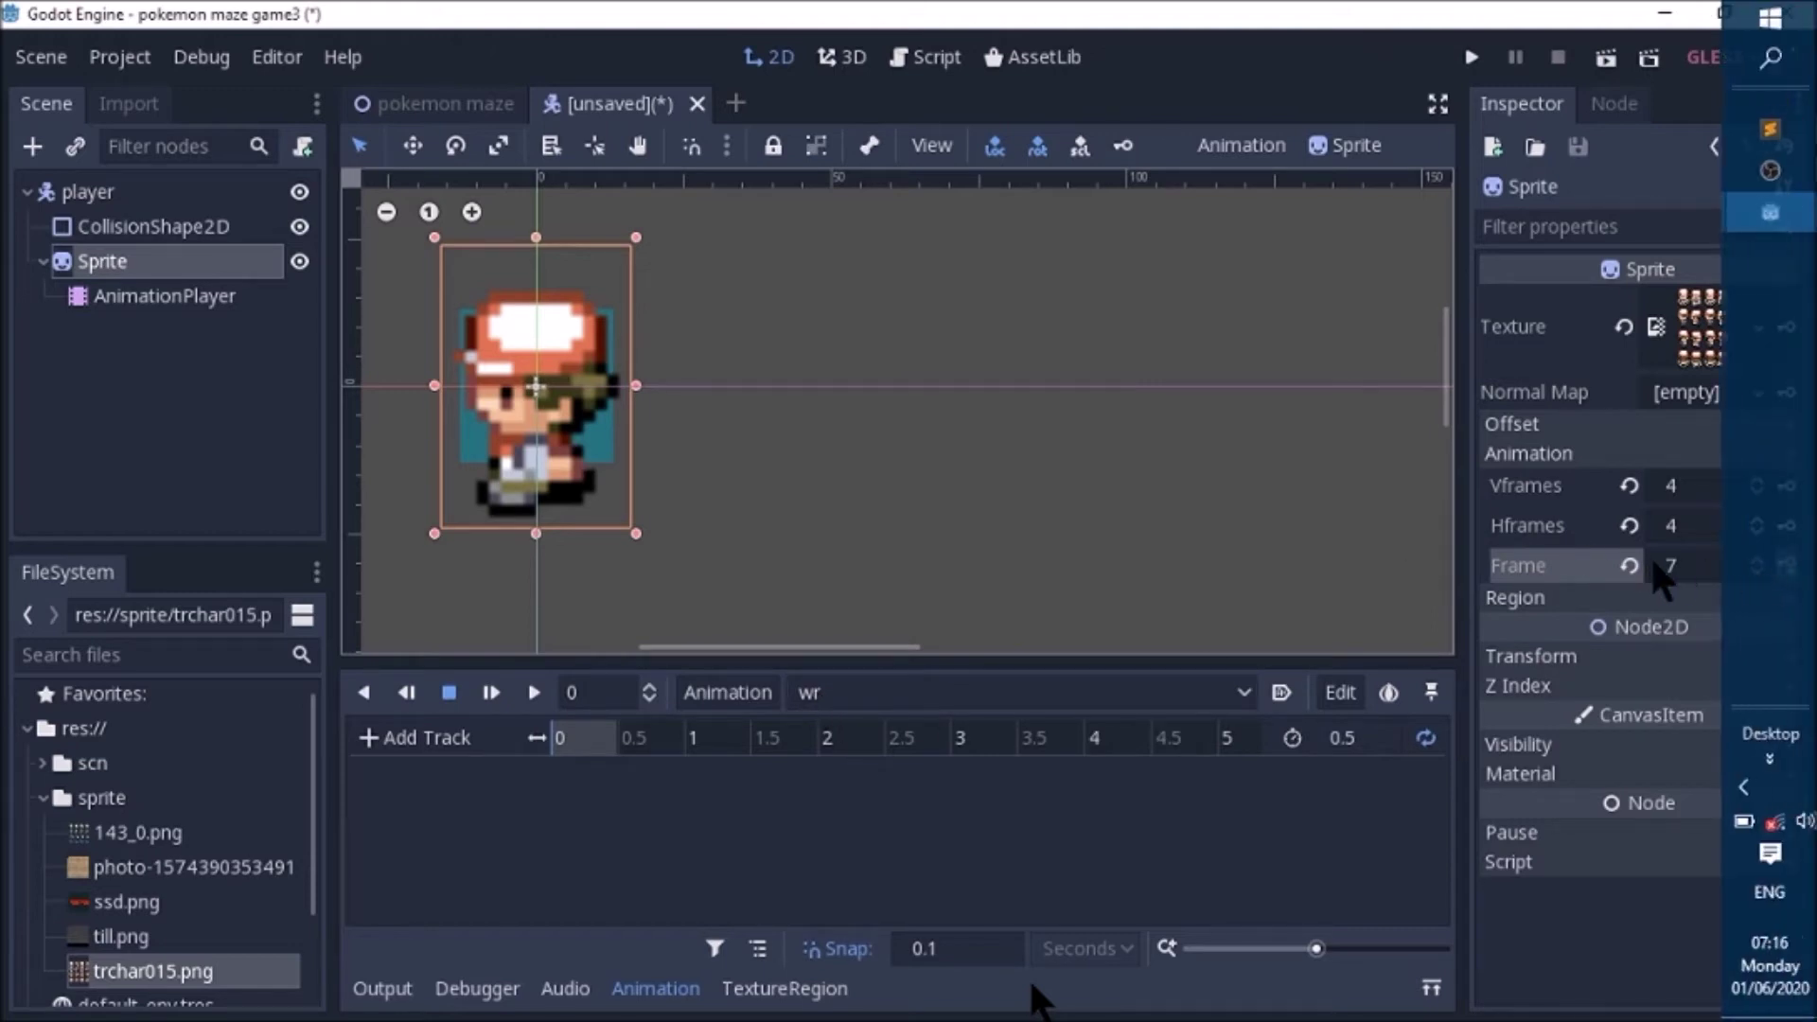
Create a frame track in the wr animation with keys for frames 9, 10 and 11 at 0, 0.1 and 0.2 seconds.
click(1753, 560)
click(1753, 560)
click(1756, 571)
click(1756, 572)
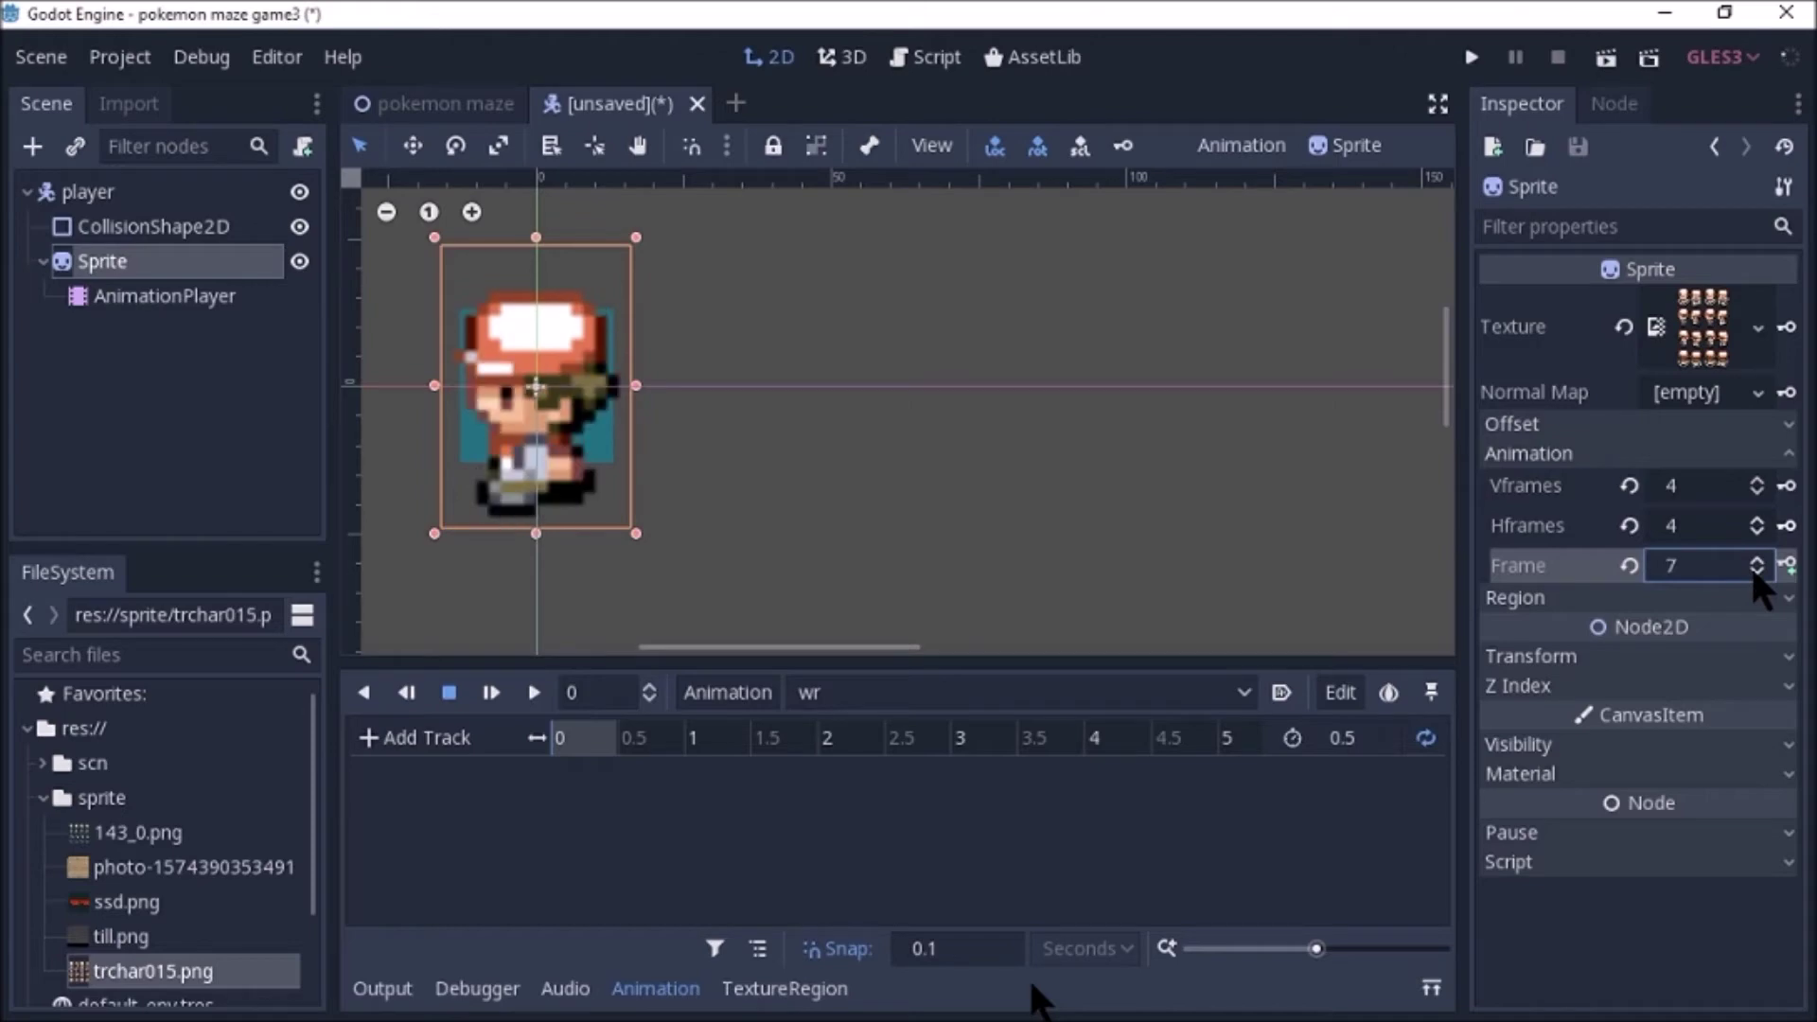
click(1756, 561)
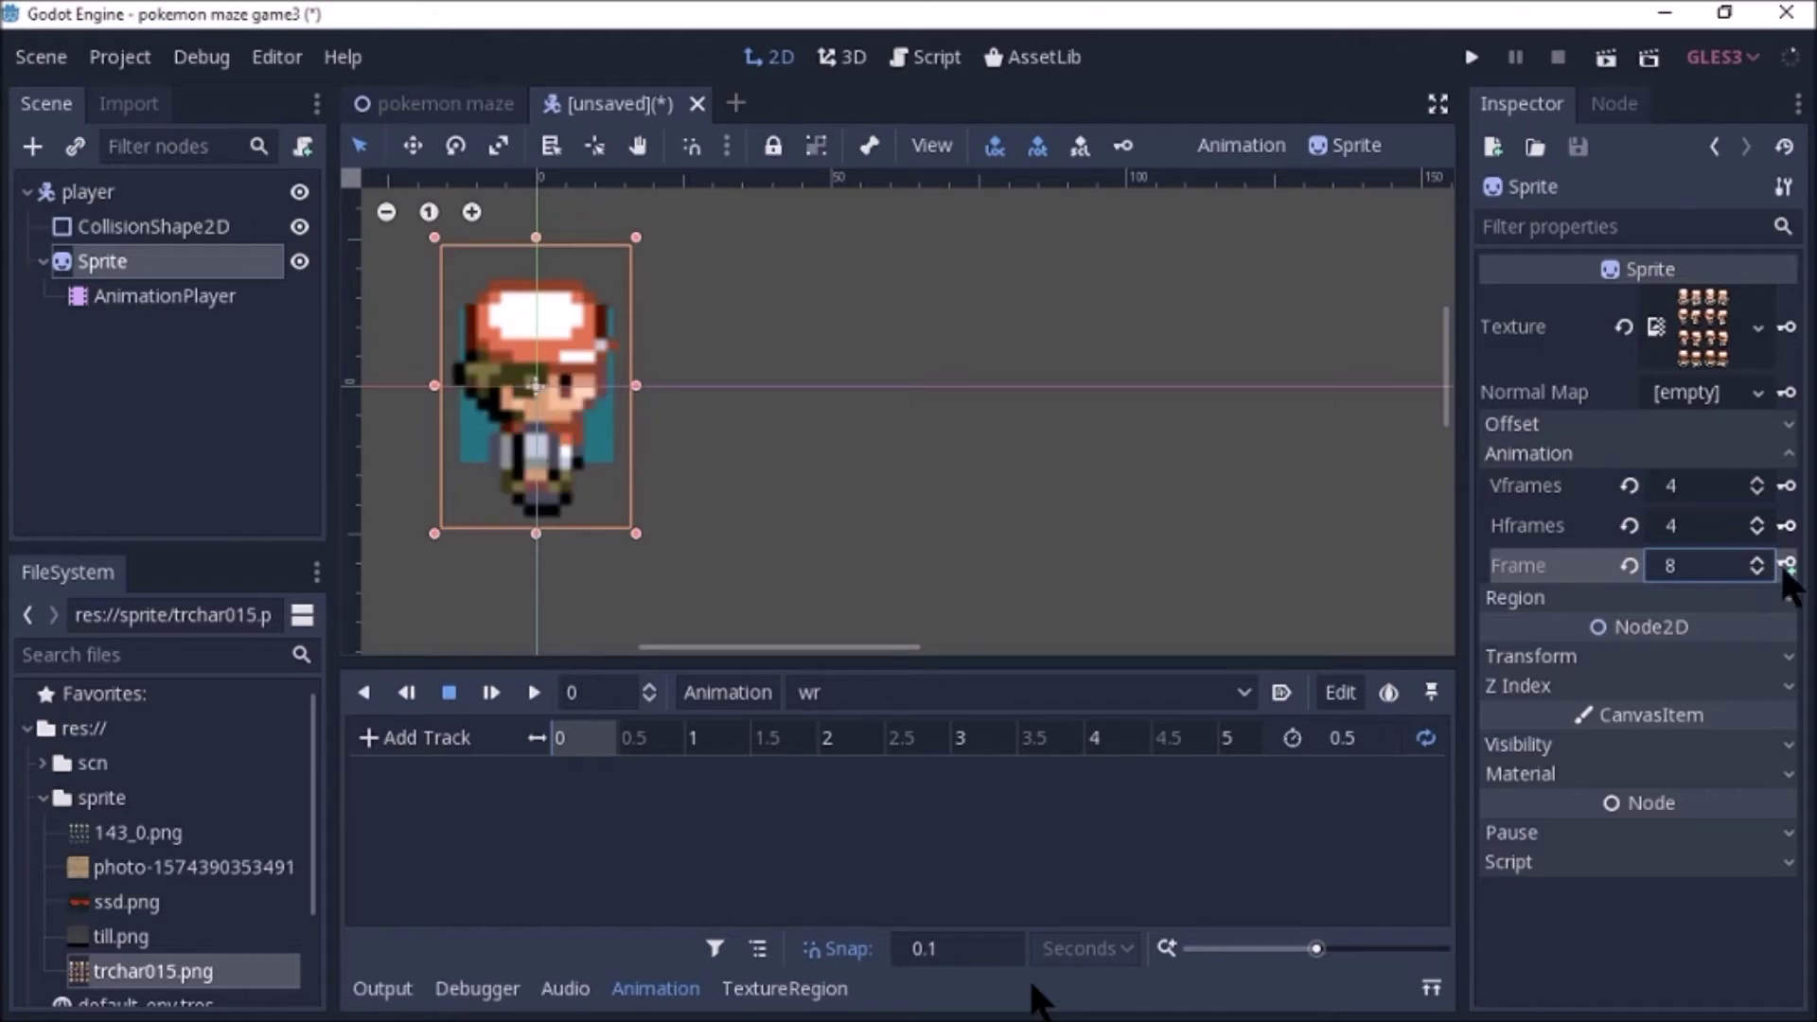
click(1786, 565)
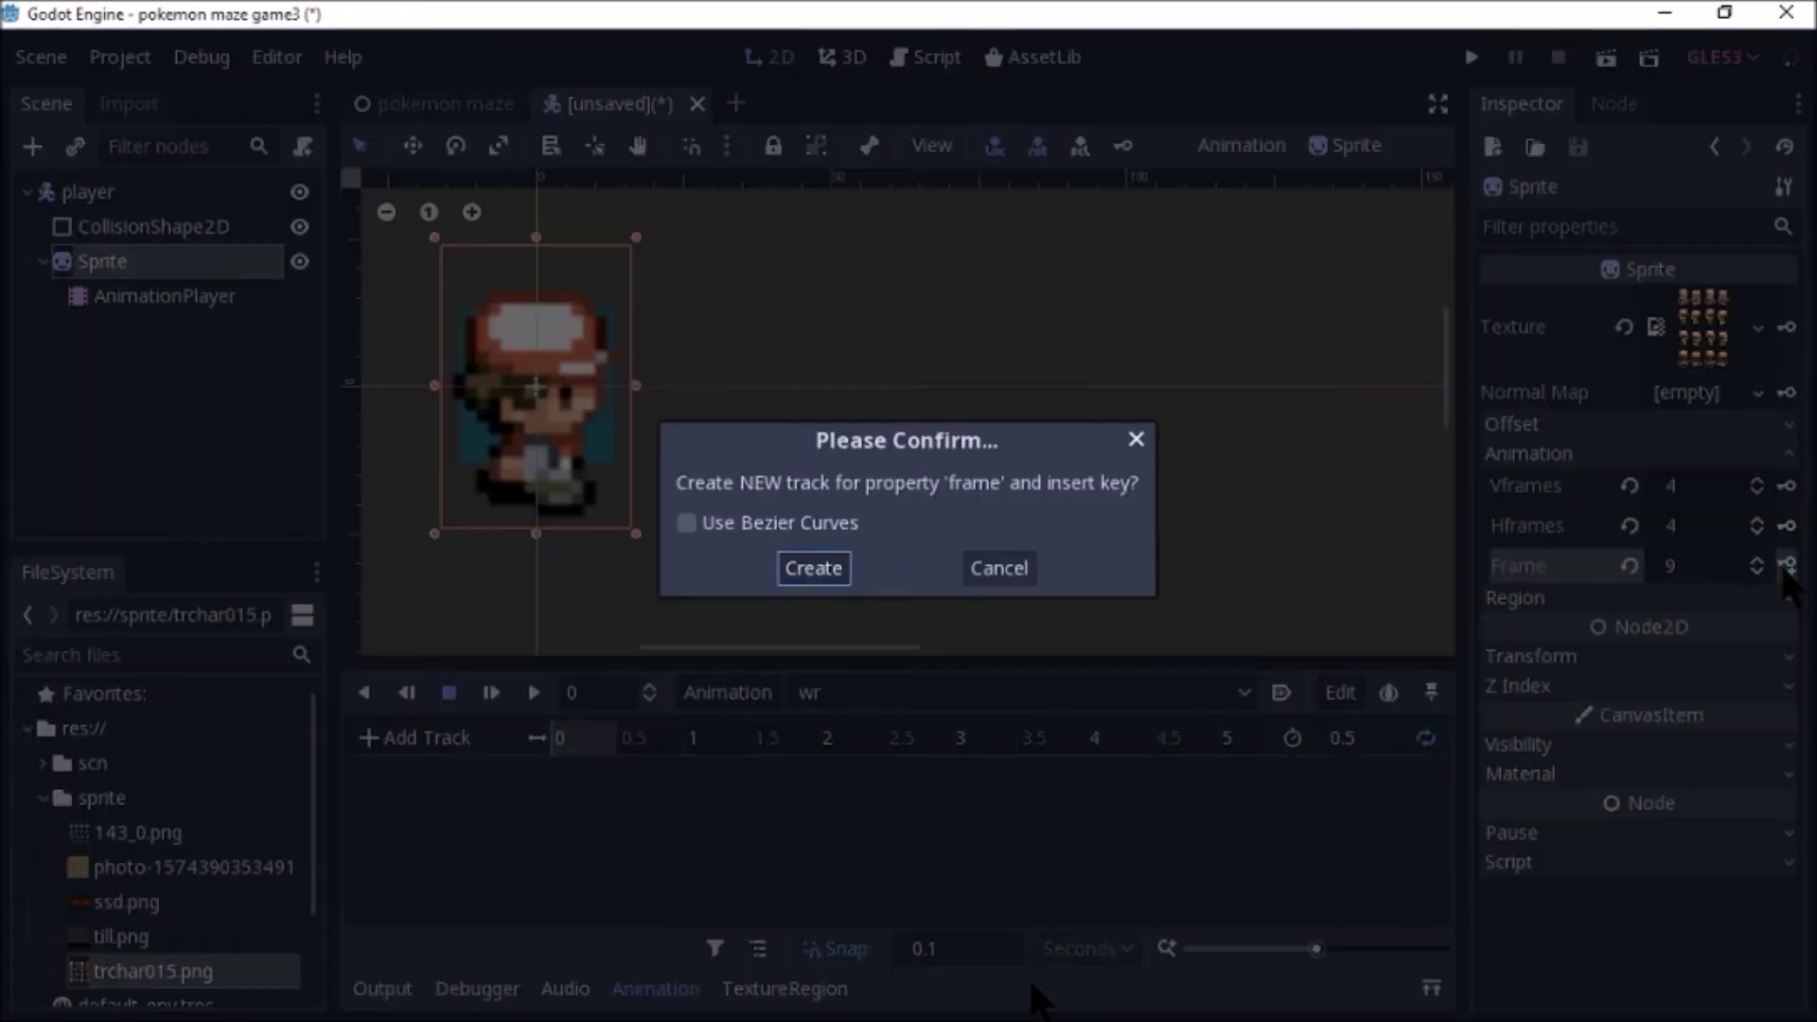
key(Return)
click(1785, 565)
click(1786, 565)
click(1786, 565)
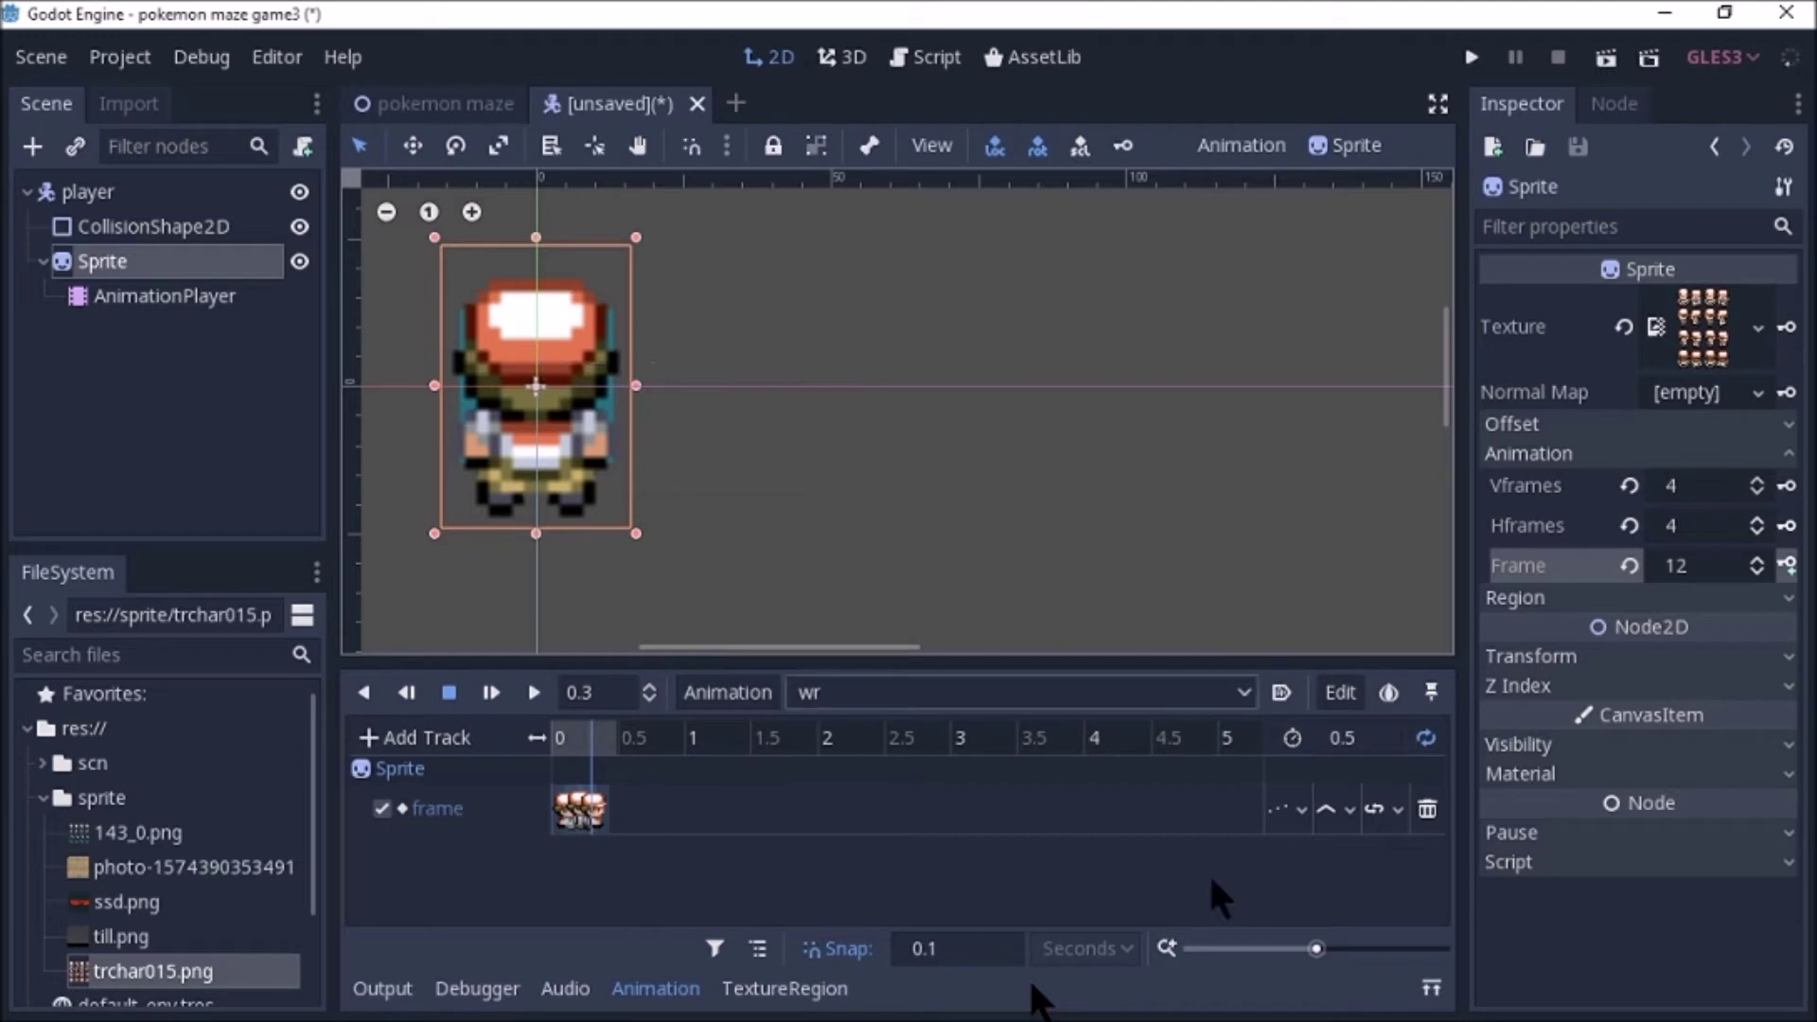
Create a new animation named wu.
click(755, 693)
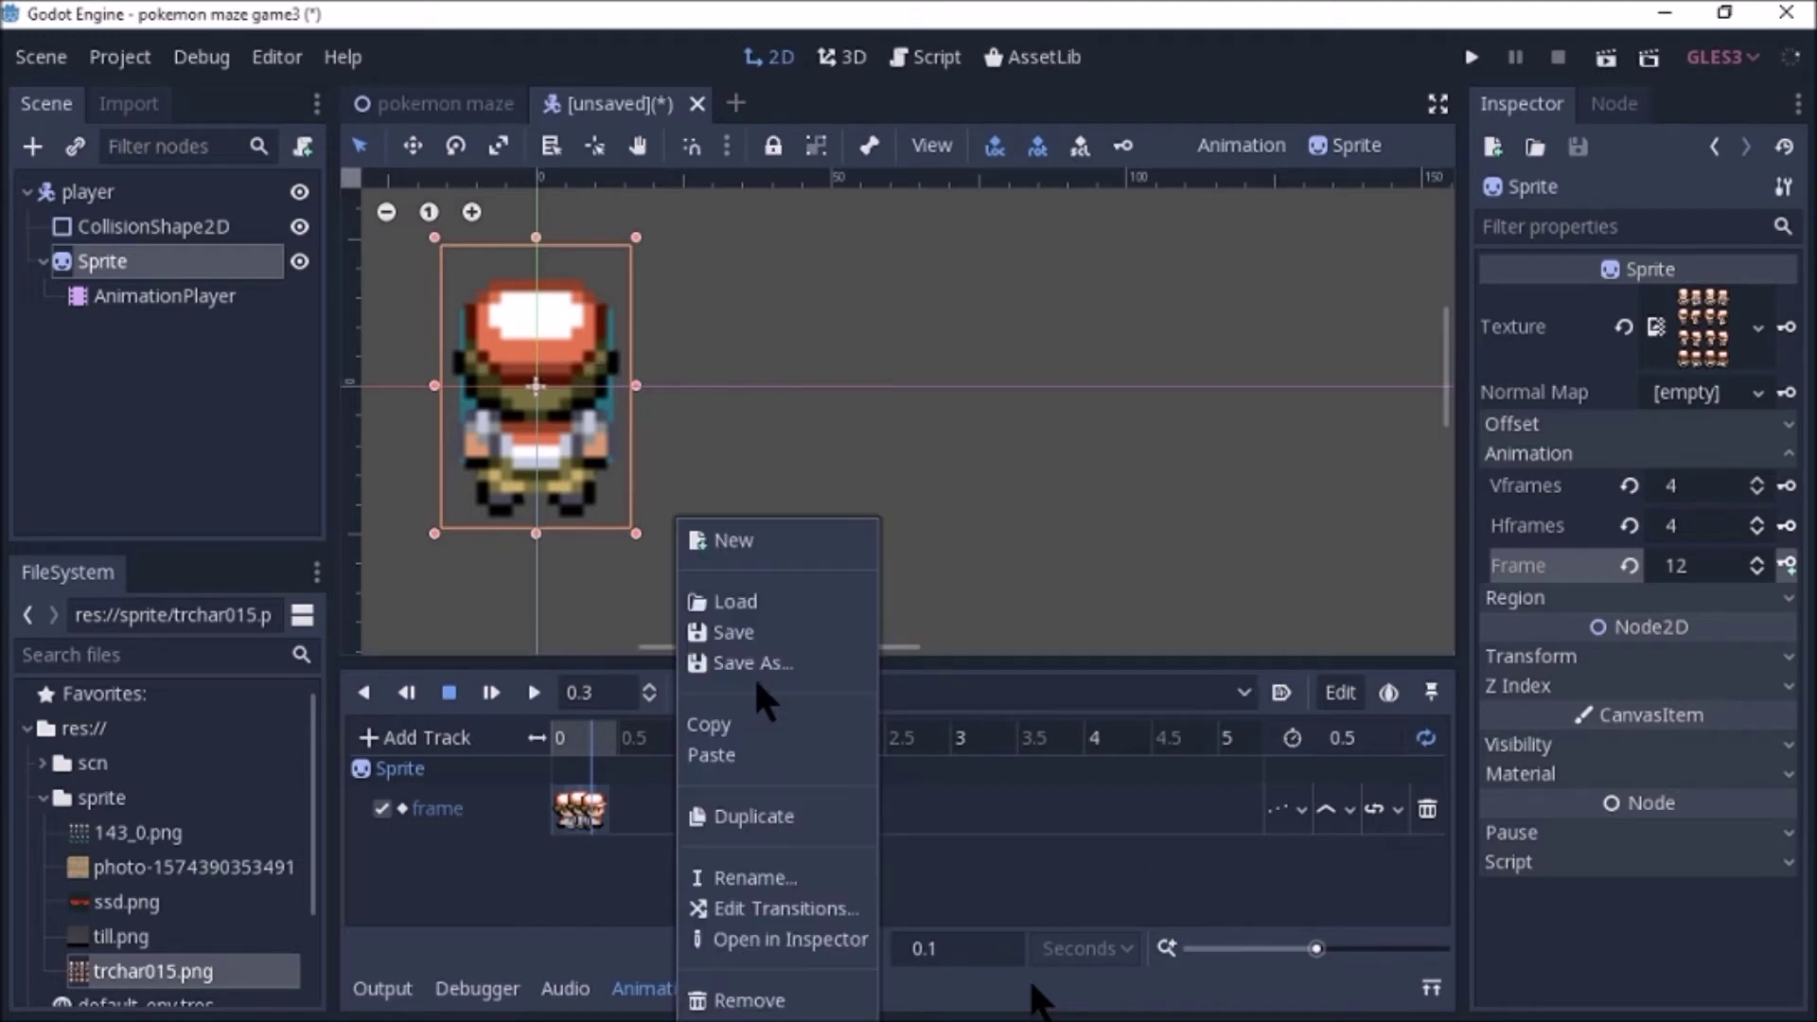
click(741, 547)
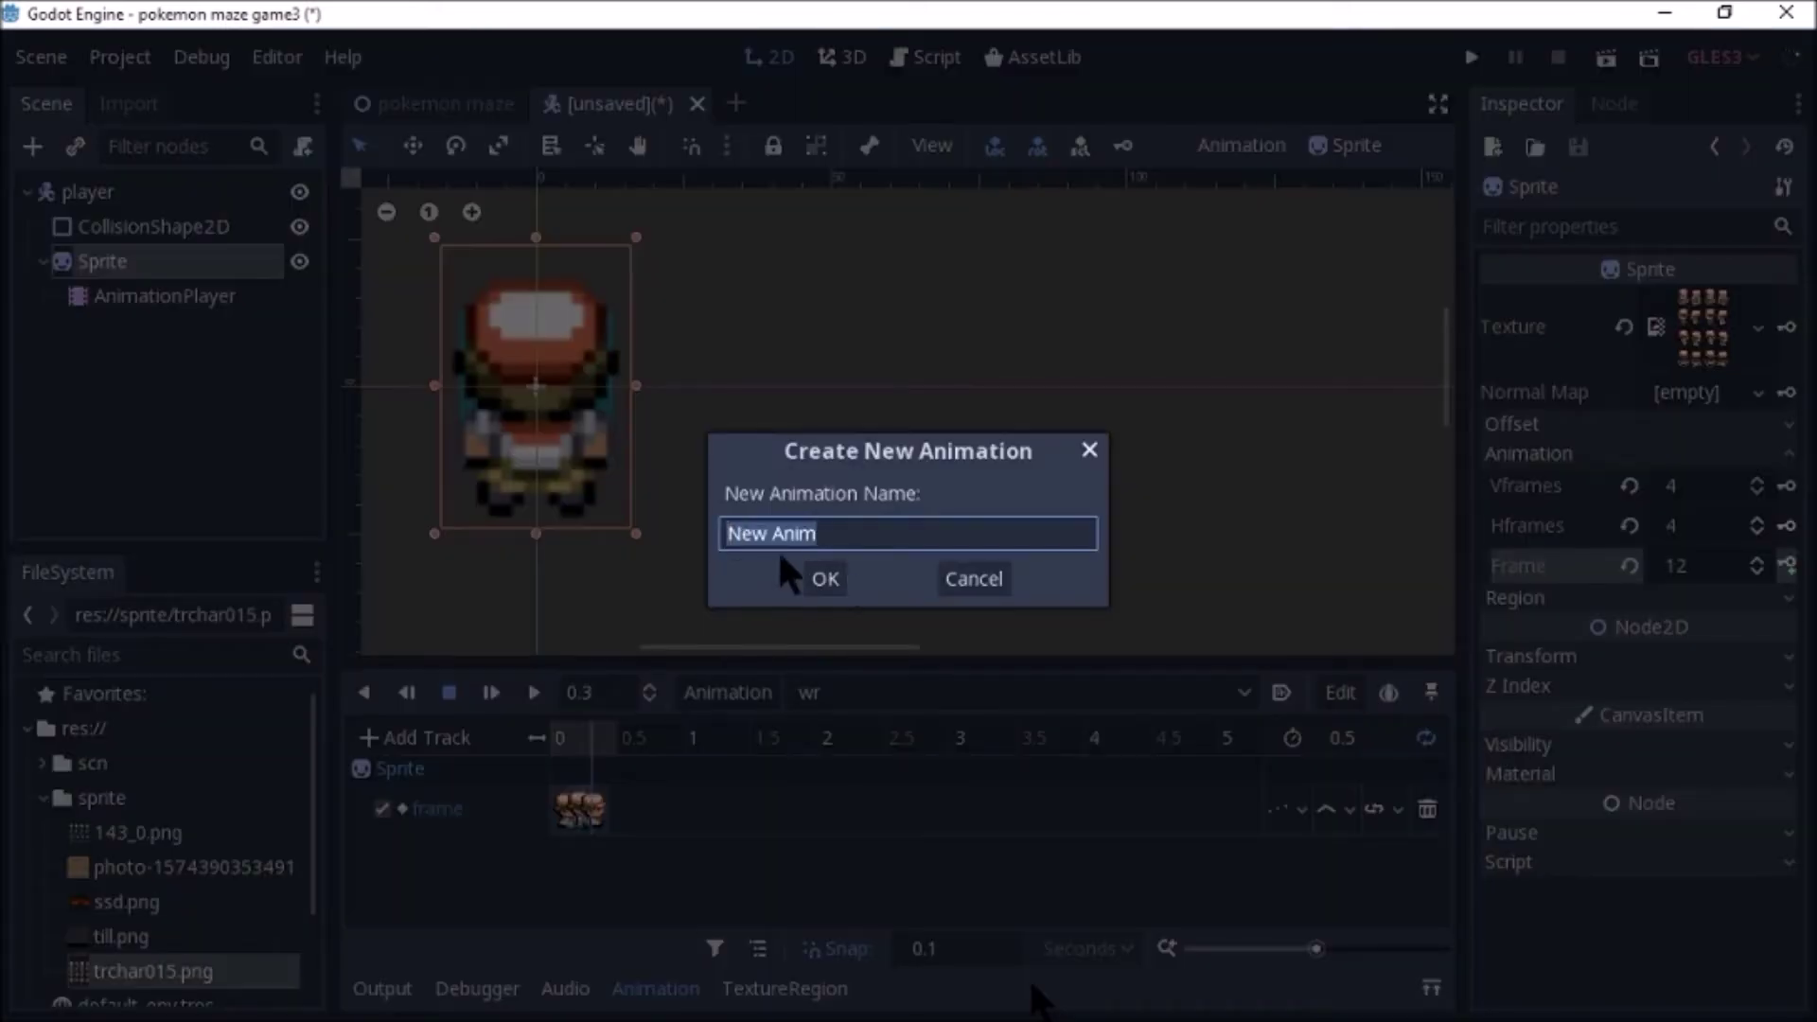
key(BackSpace)
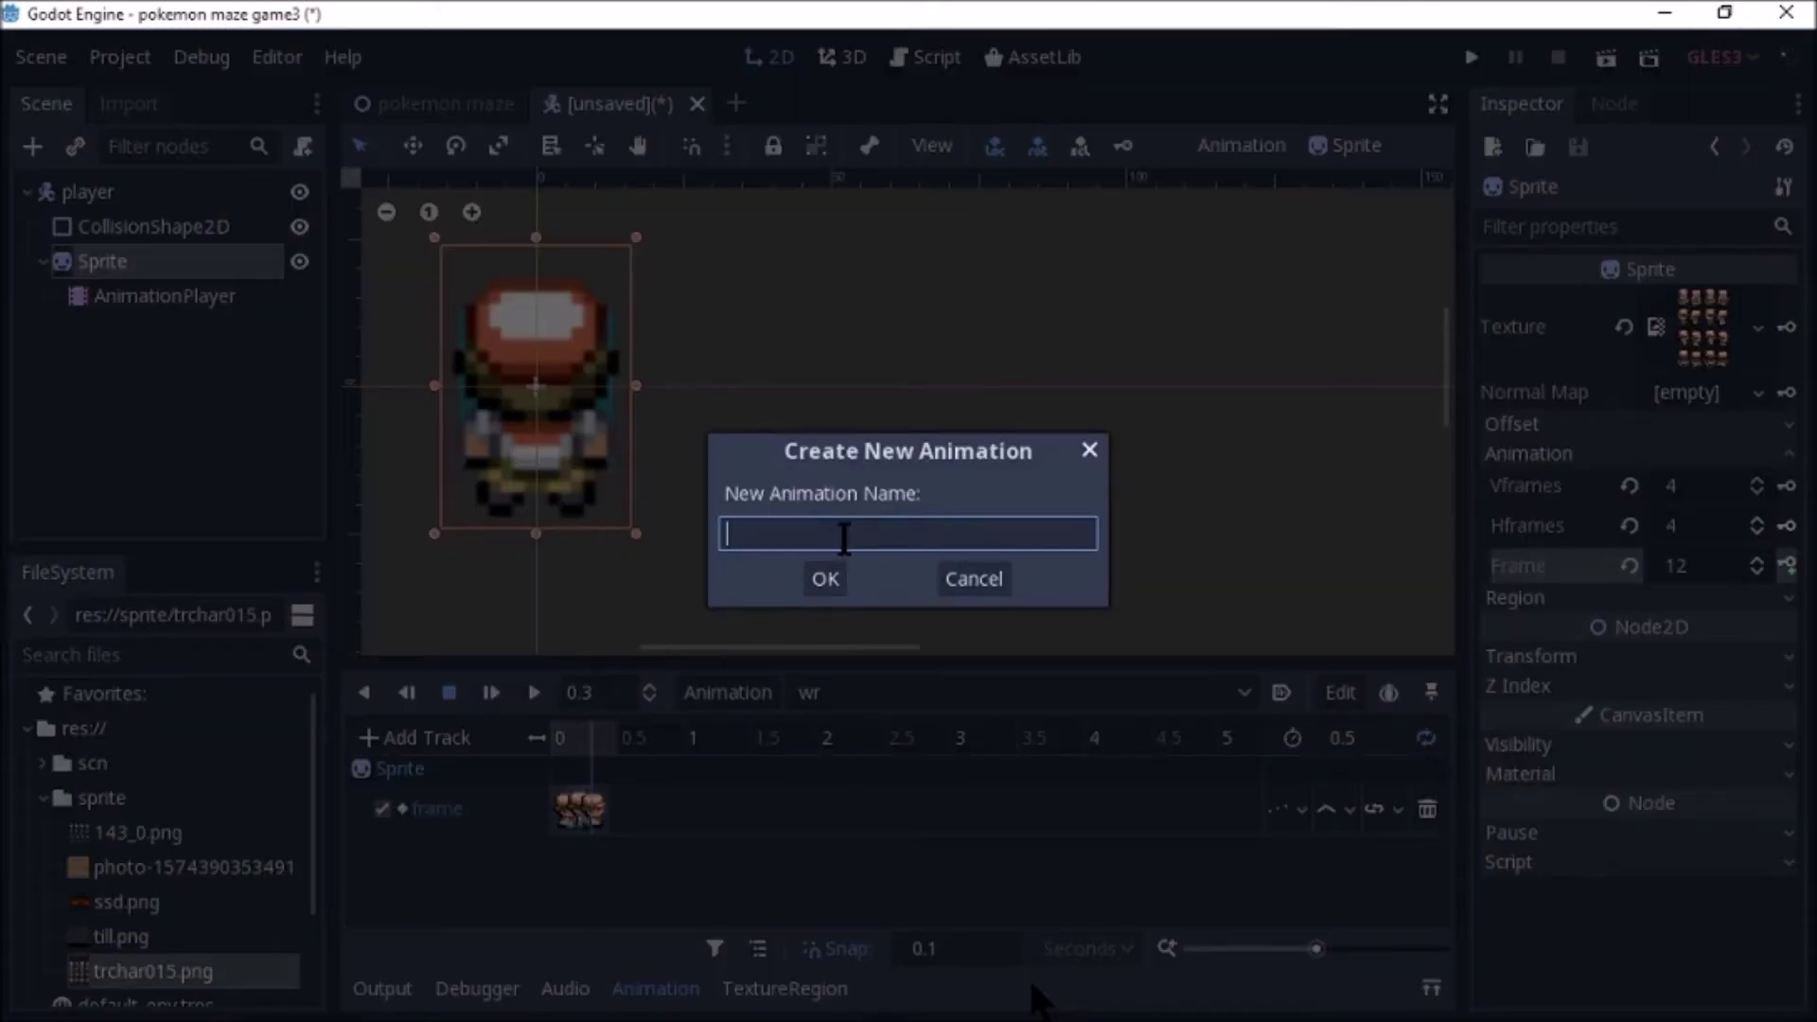
text(wu)
click(827, 580)
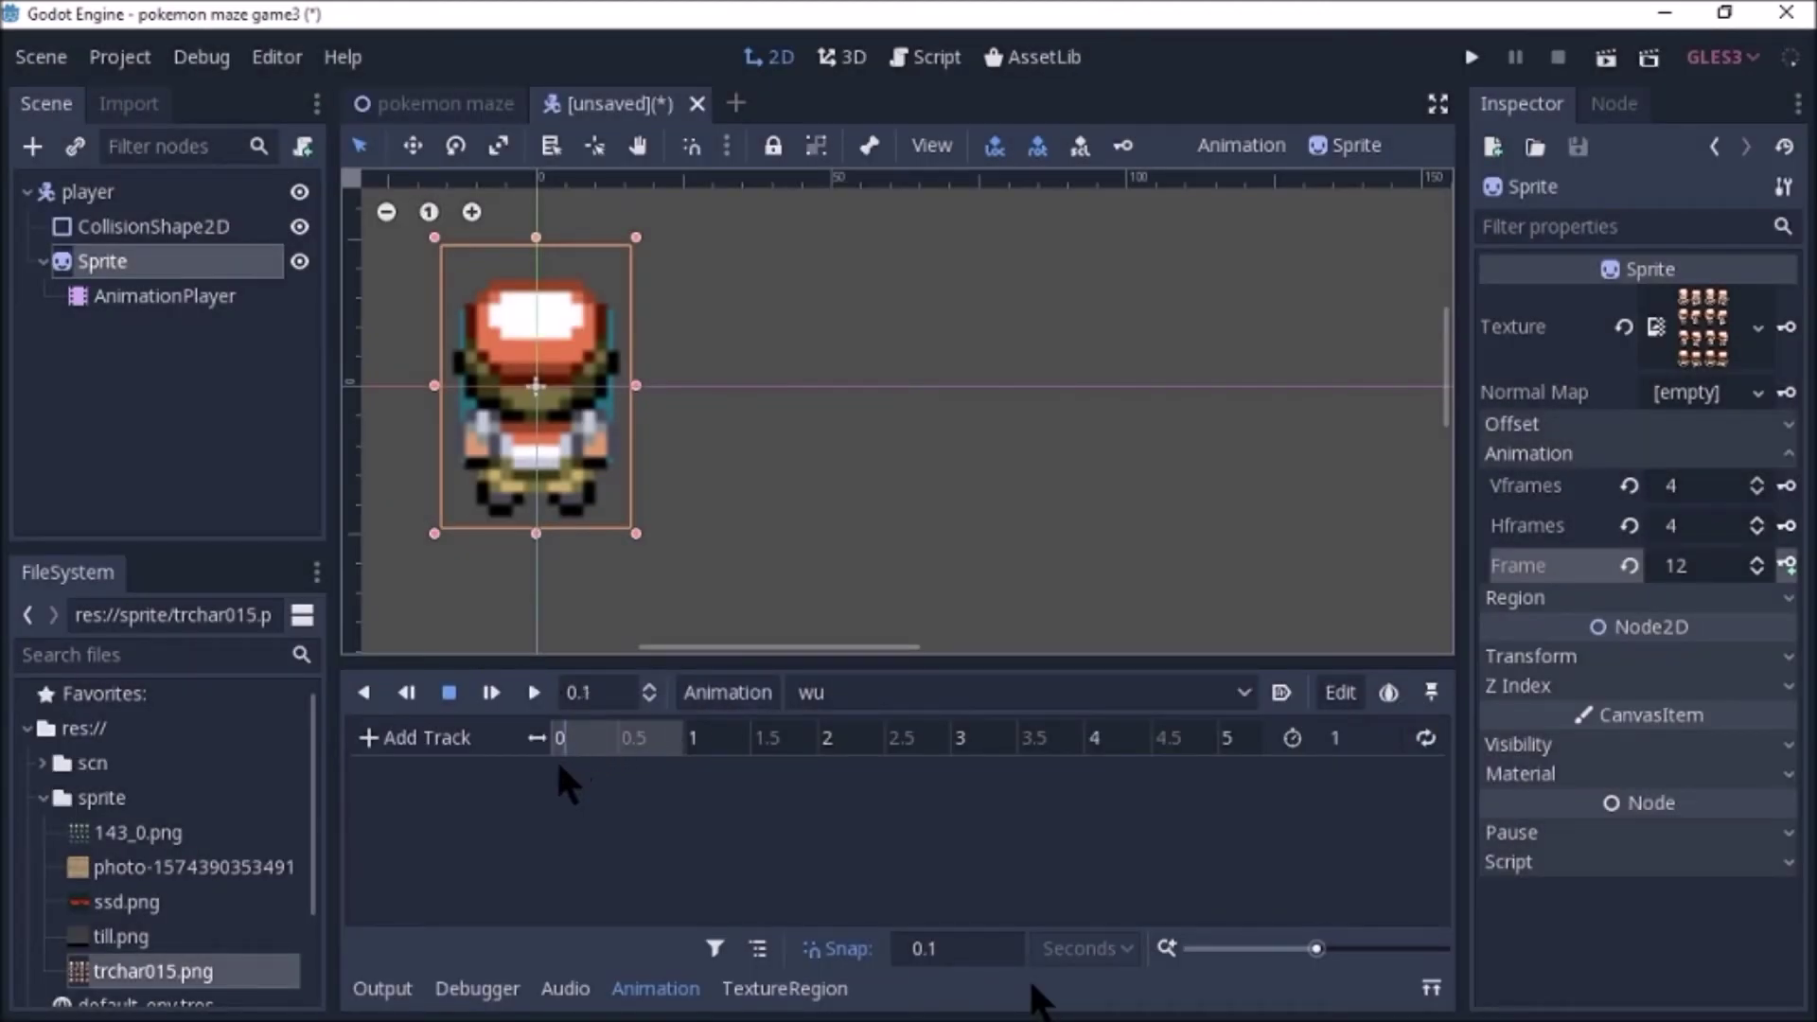
Set the wu animation's length to 0.5 seconds and turn on its looping.
click(1348, 729)
text(0.5)
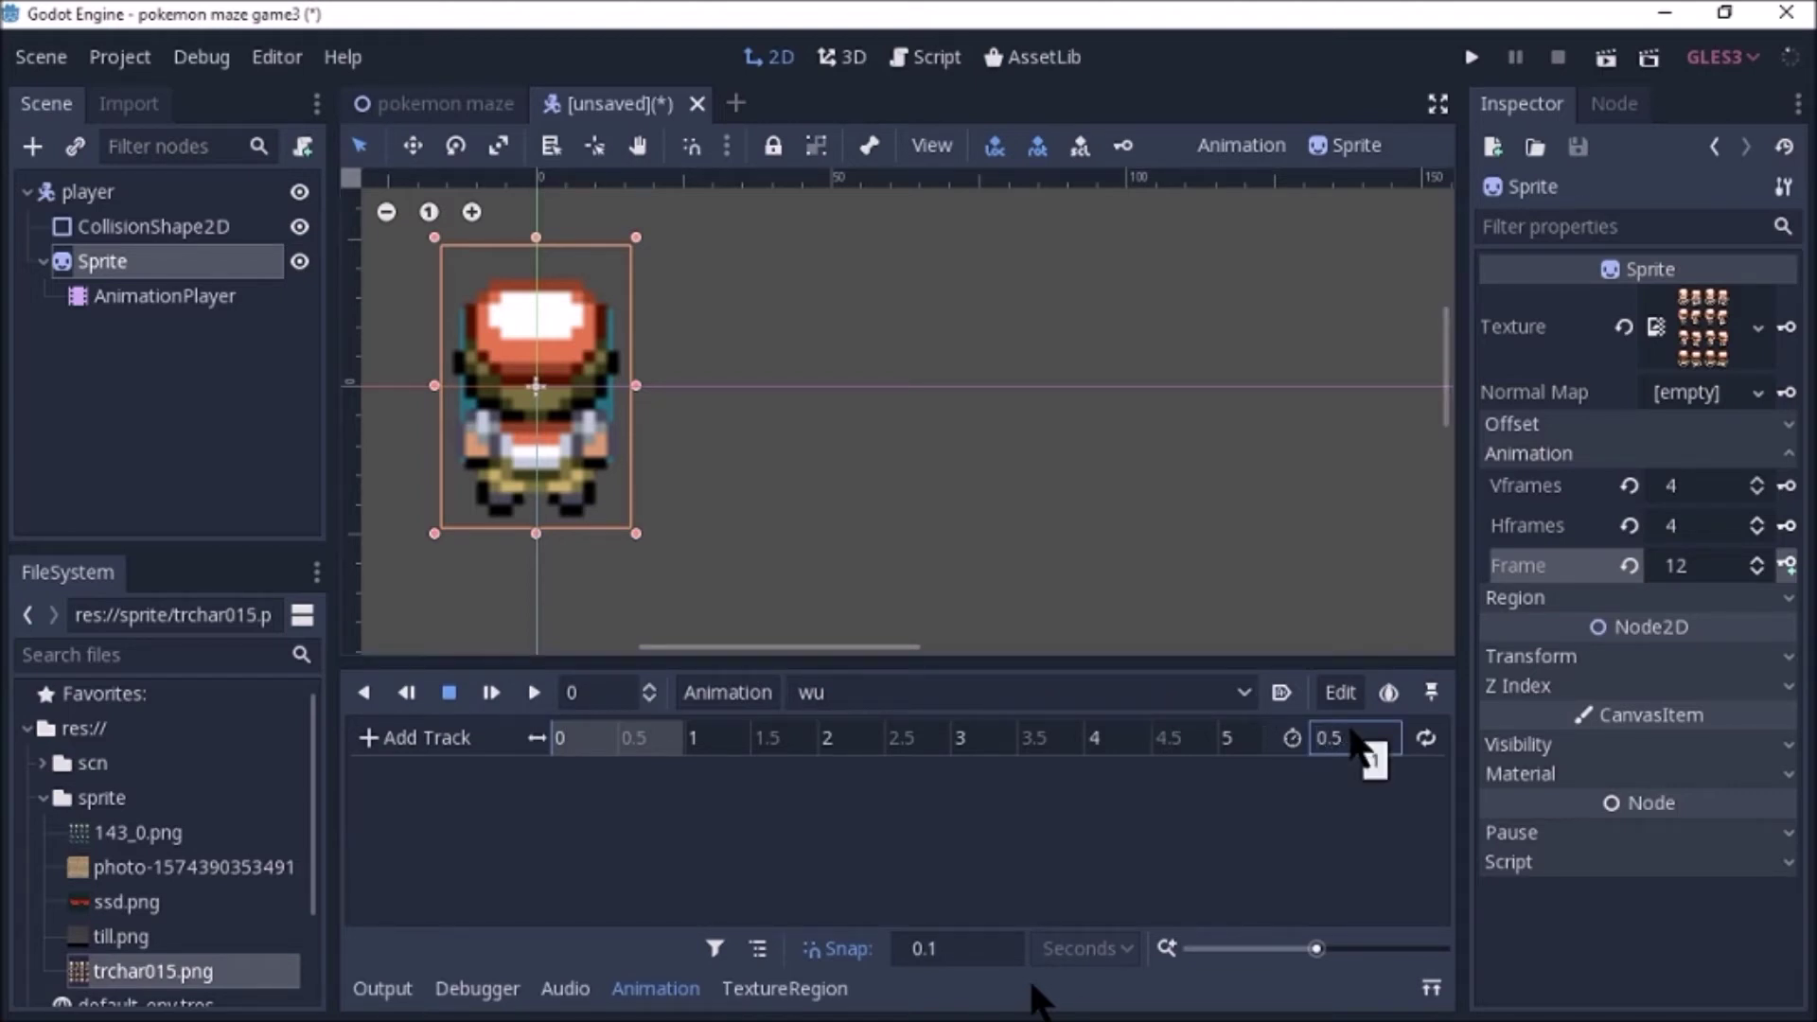
click(1428, 738)
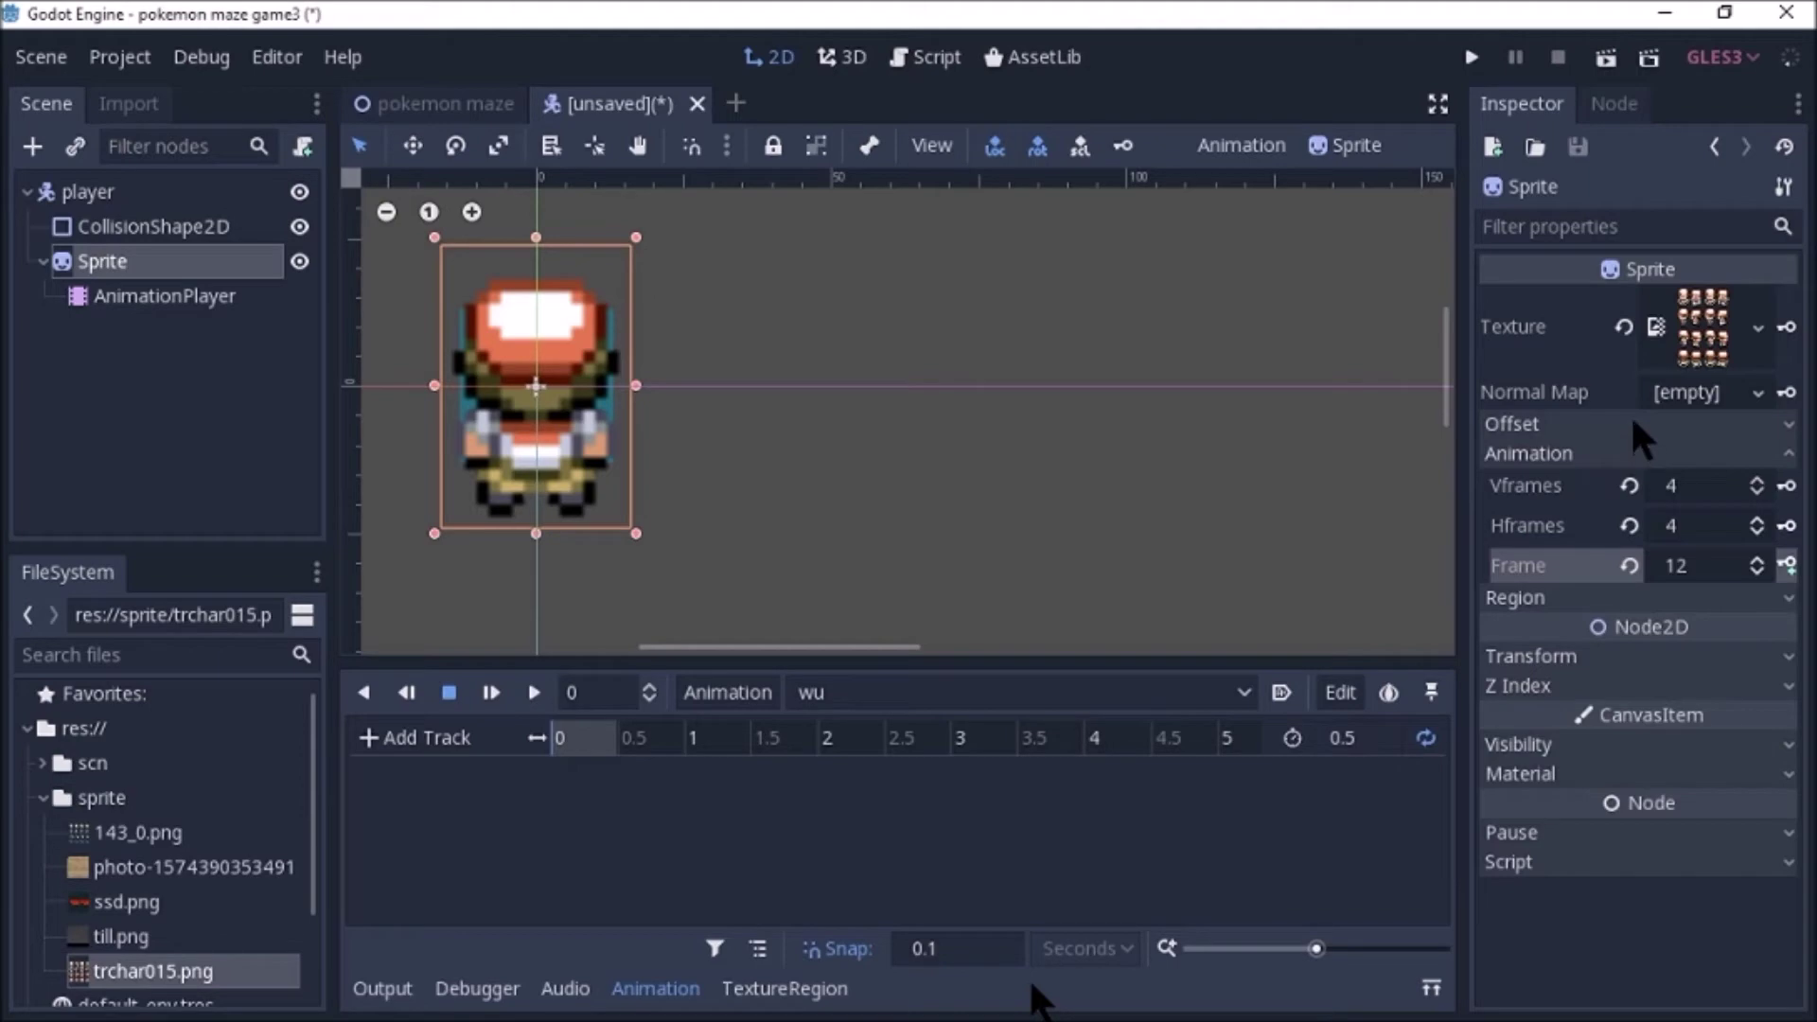
Create a frame track in the wu animation with keys for frames 13, 14 and 15 at 0, 0.1 and 0.2 seconds.
click(1785, 565)
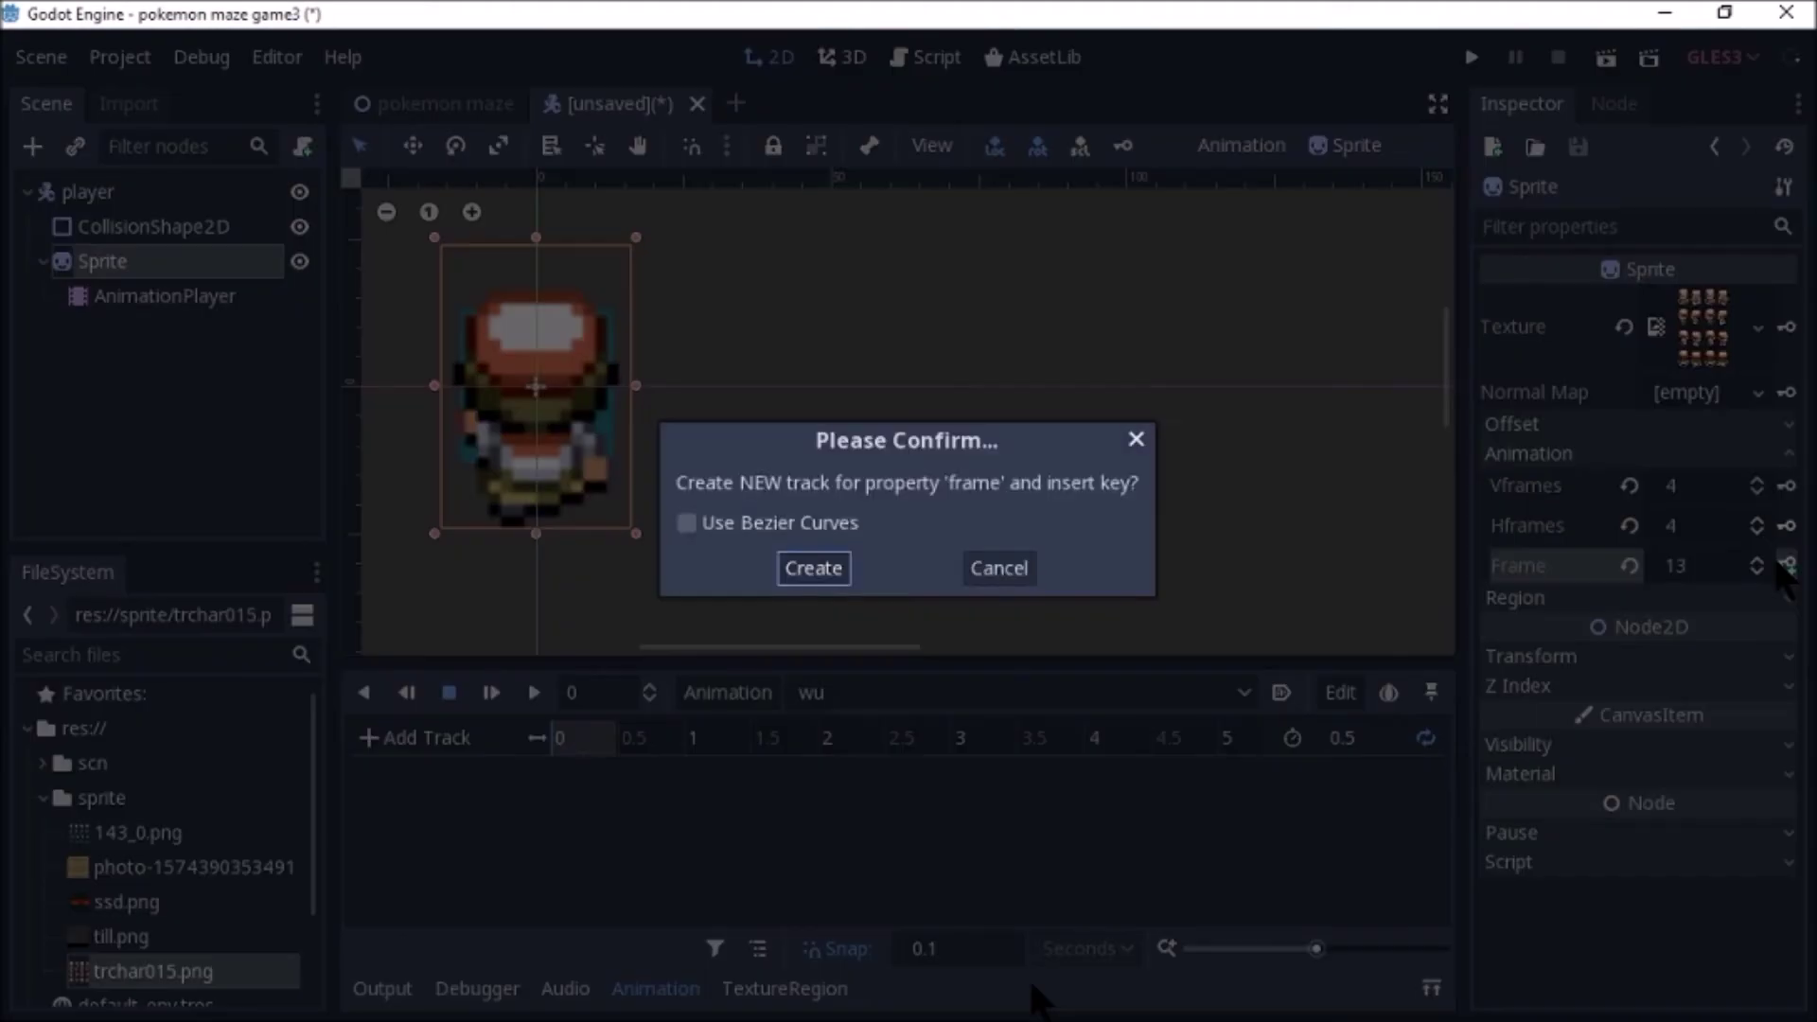
key(Return)
click(1786, 565)
click(1785, 565)
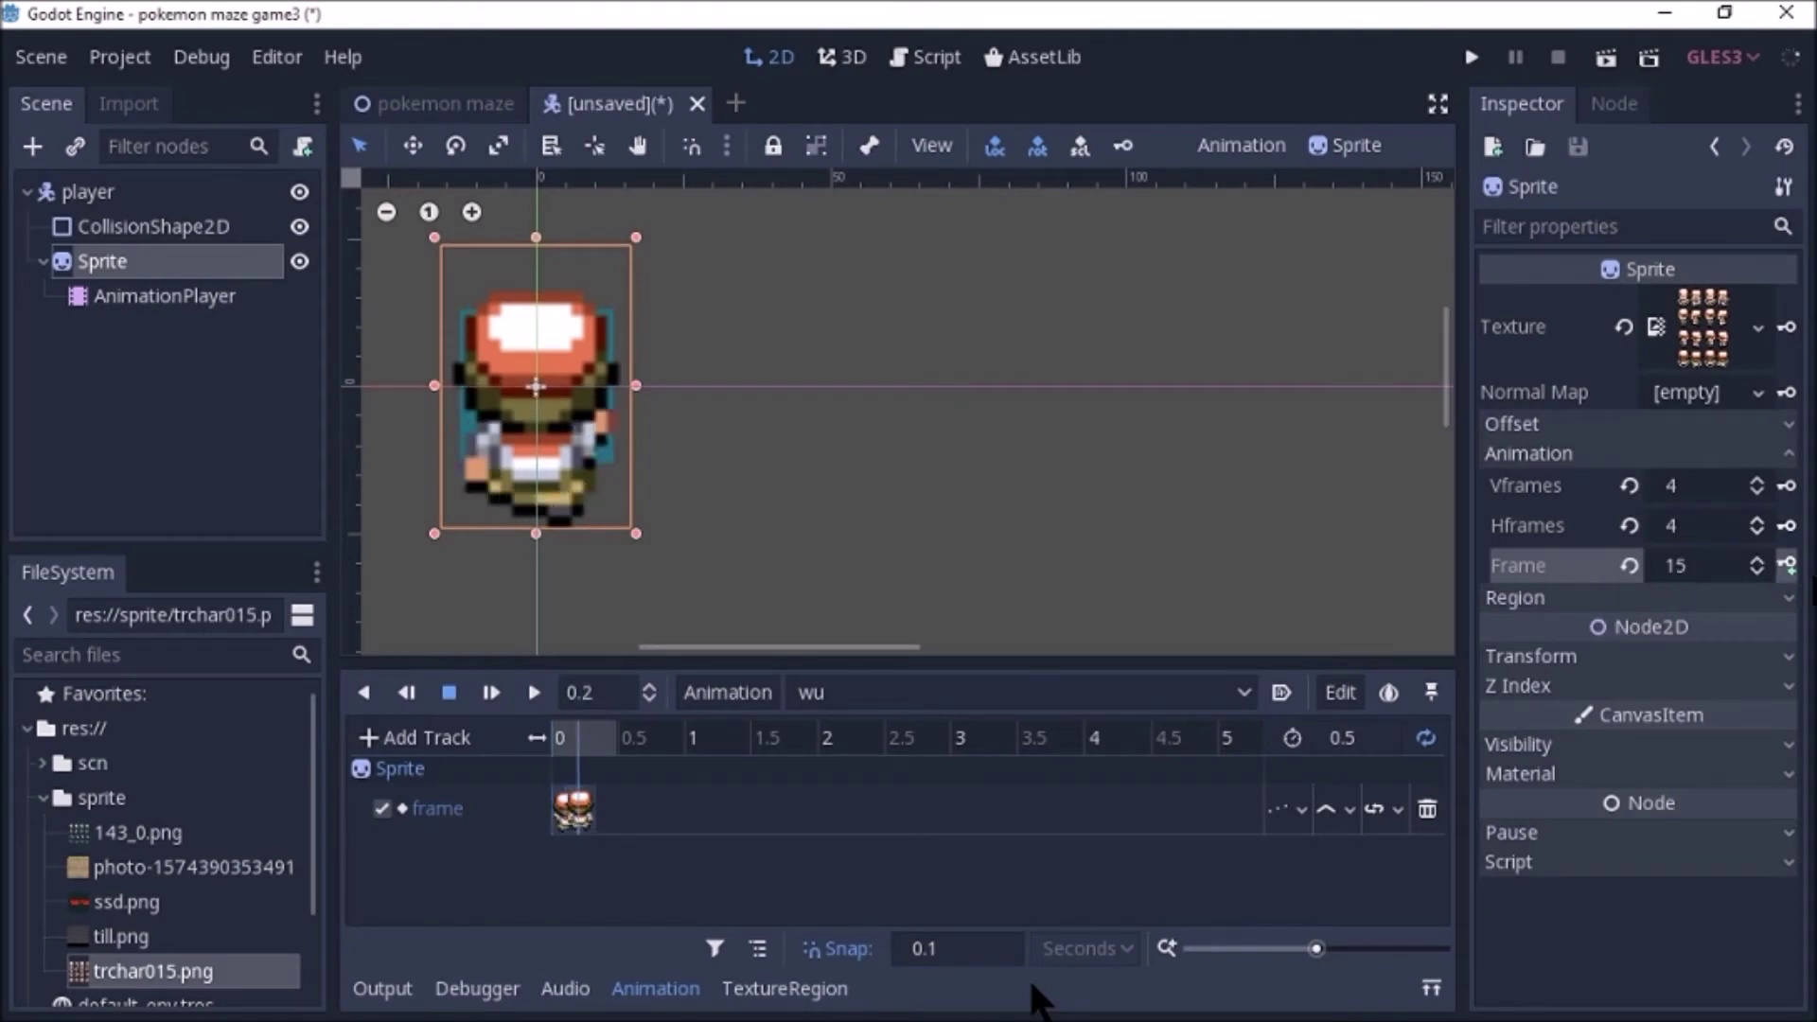
click(1786, 565)
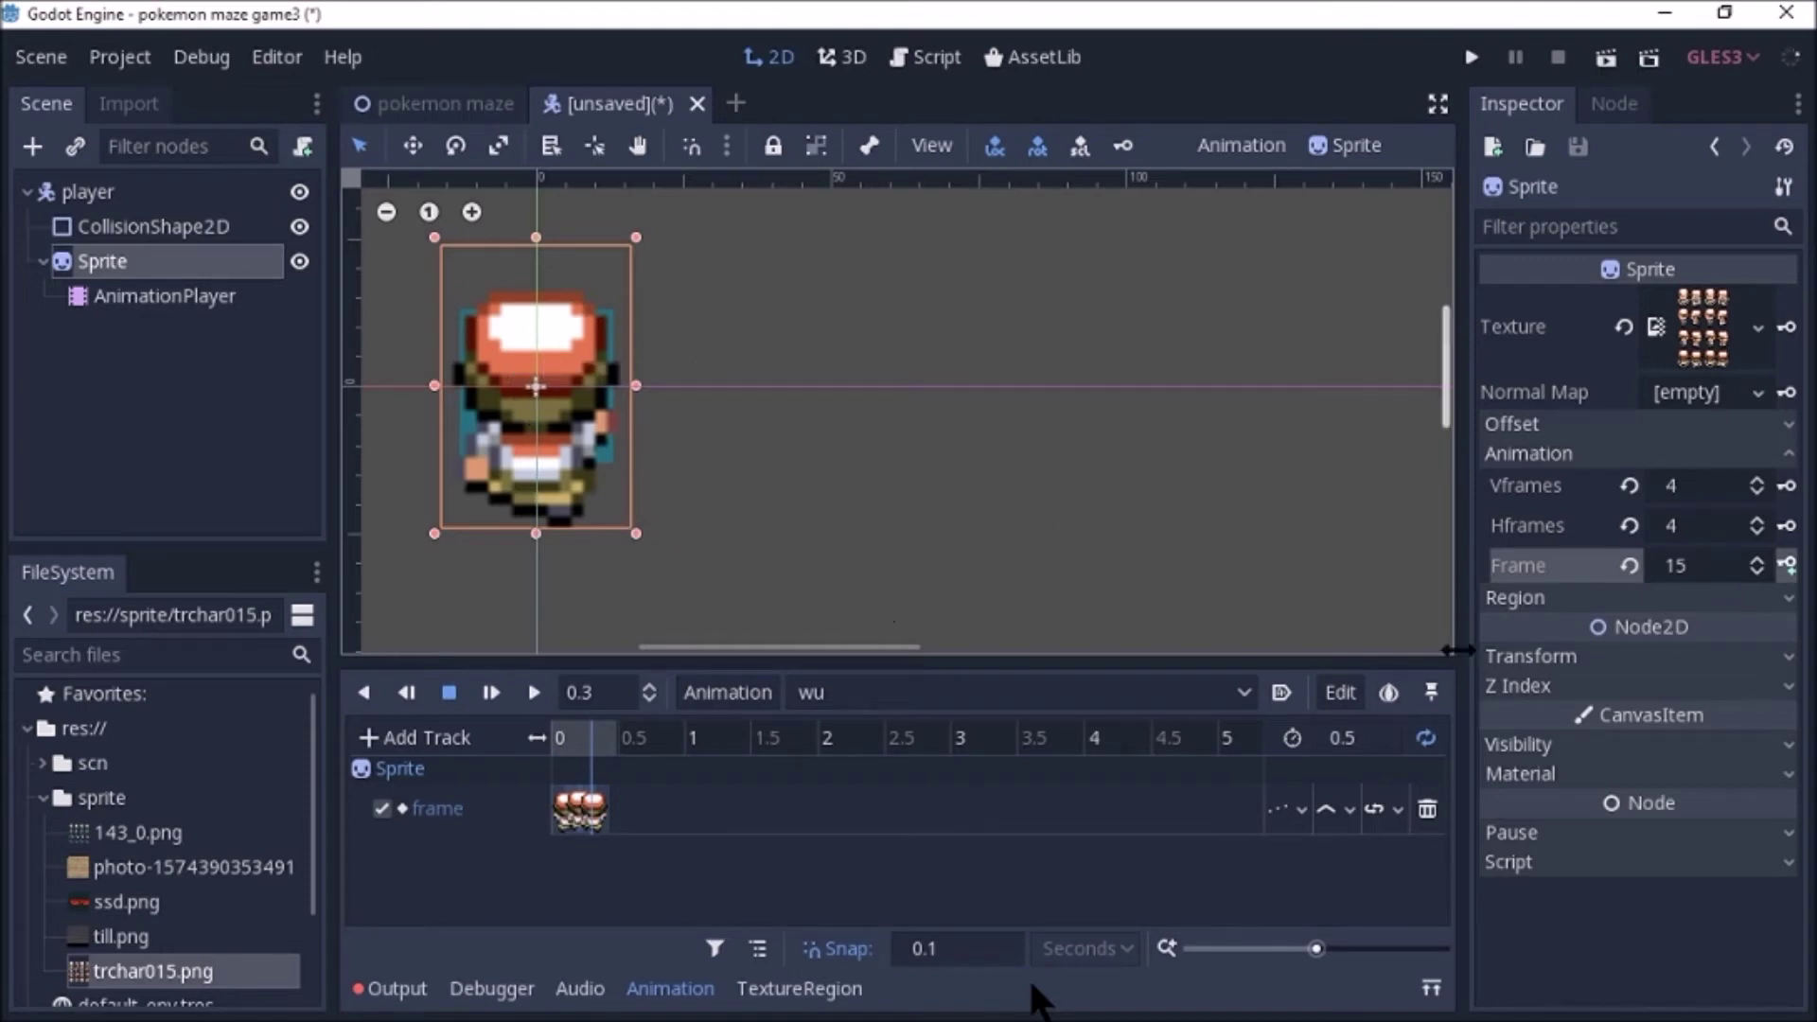
click(1787, 566)
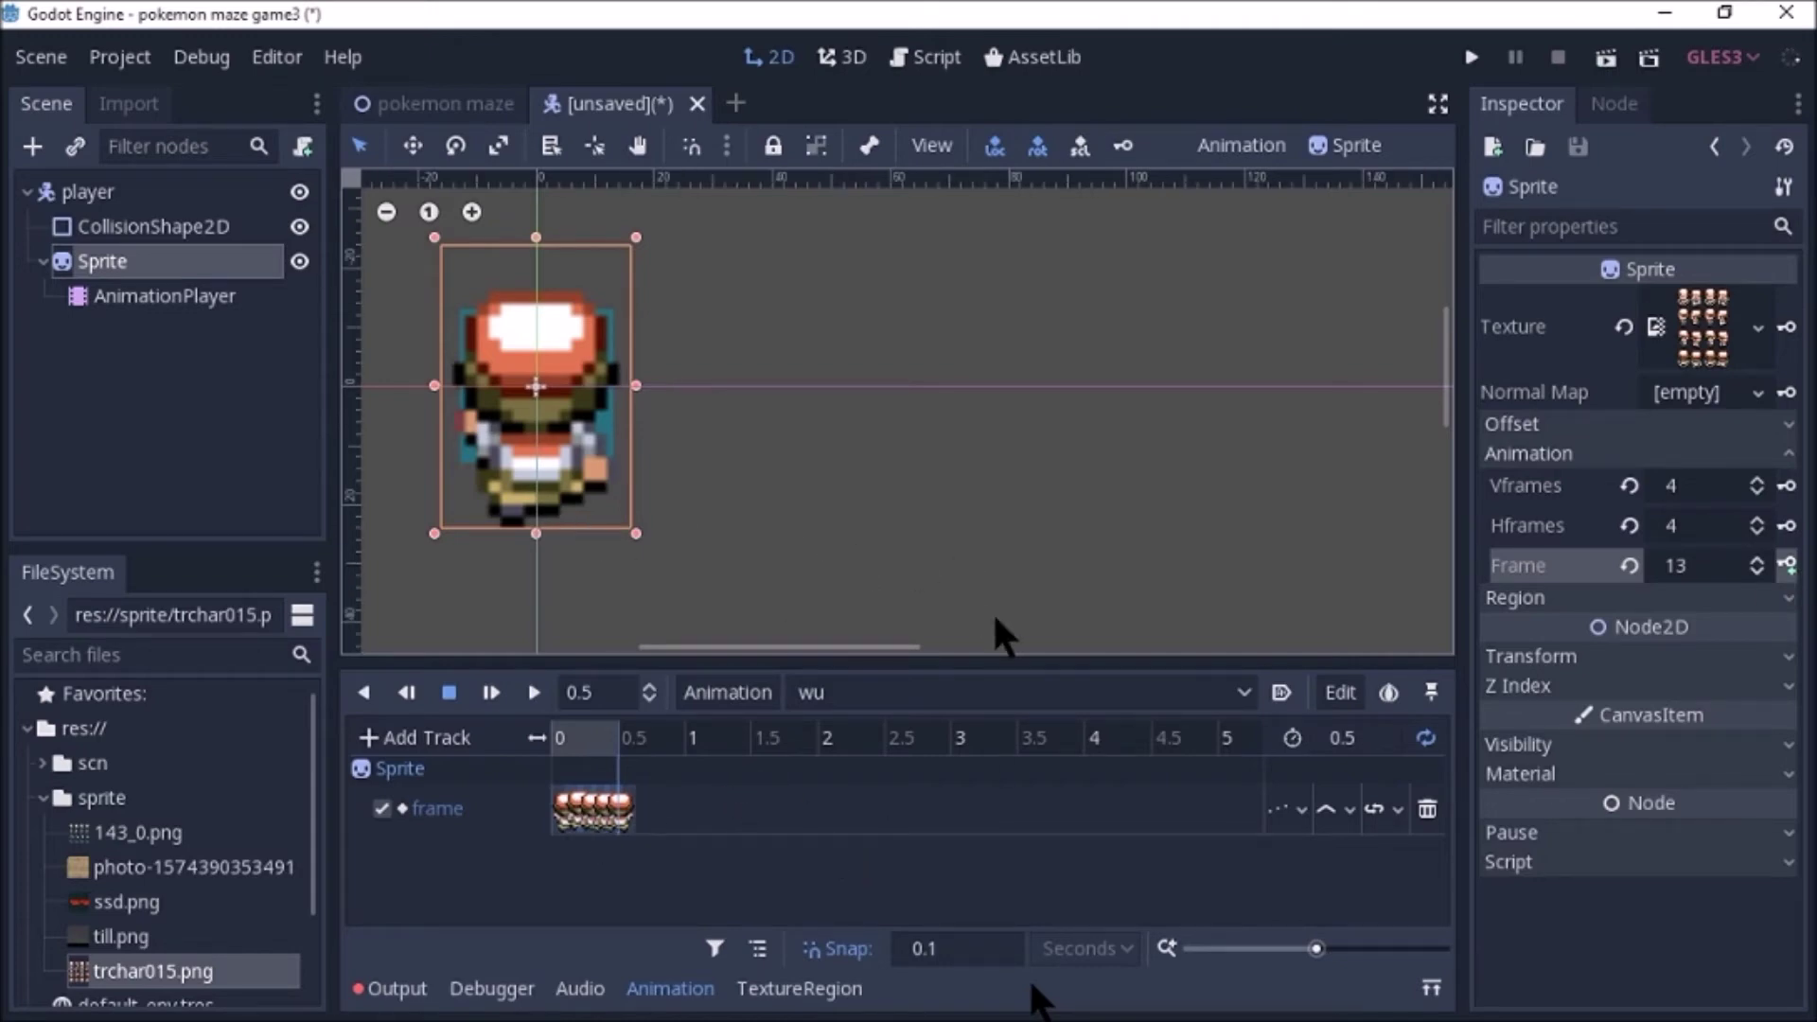
key(ctrl+z)
key(ctrl+z)
key(ctrl+z)
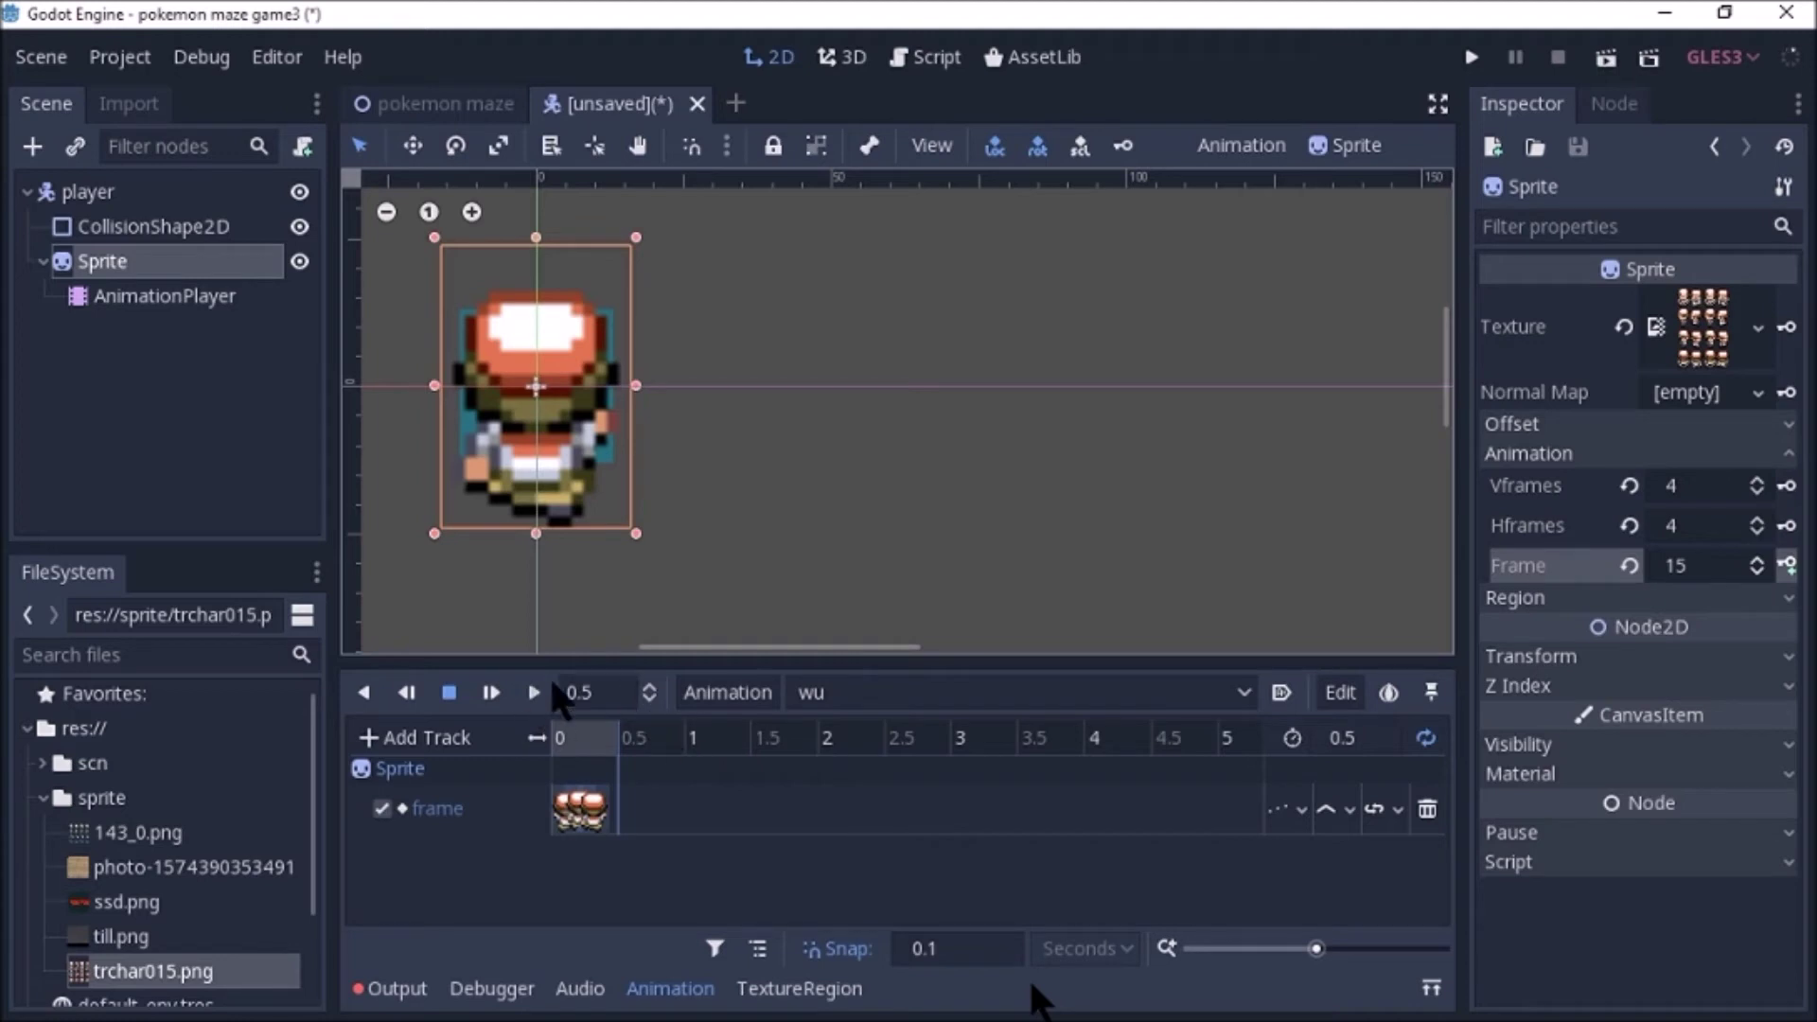
Preview the wu animation's playback, check the tracks of the wd and wl animations, and return to wu.
click(533, 693)
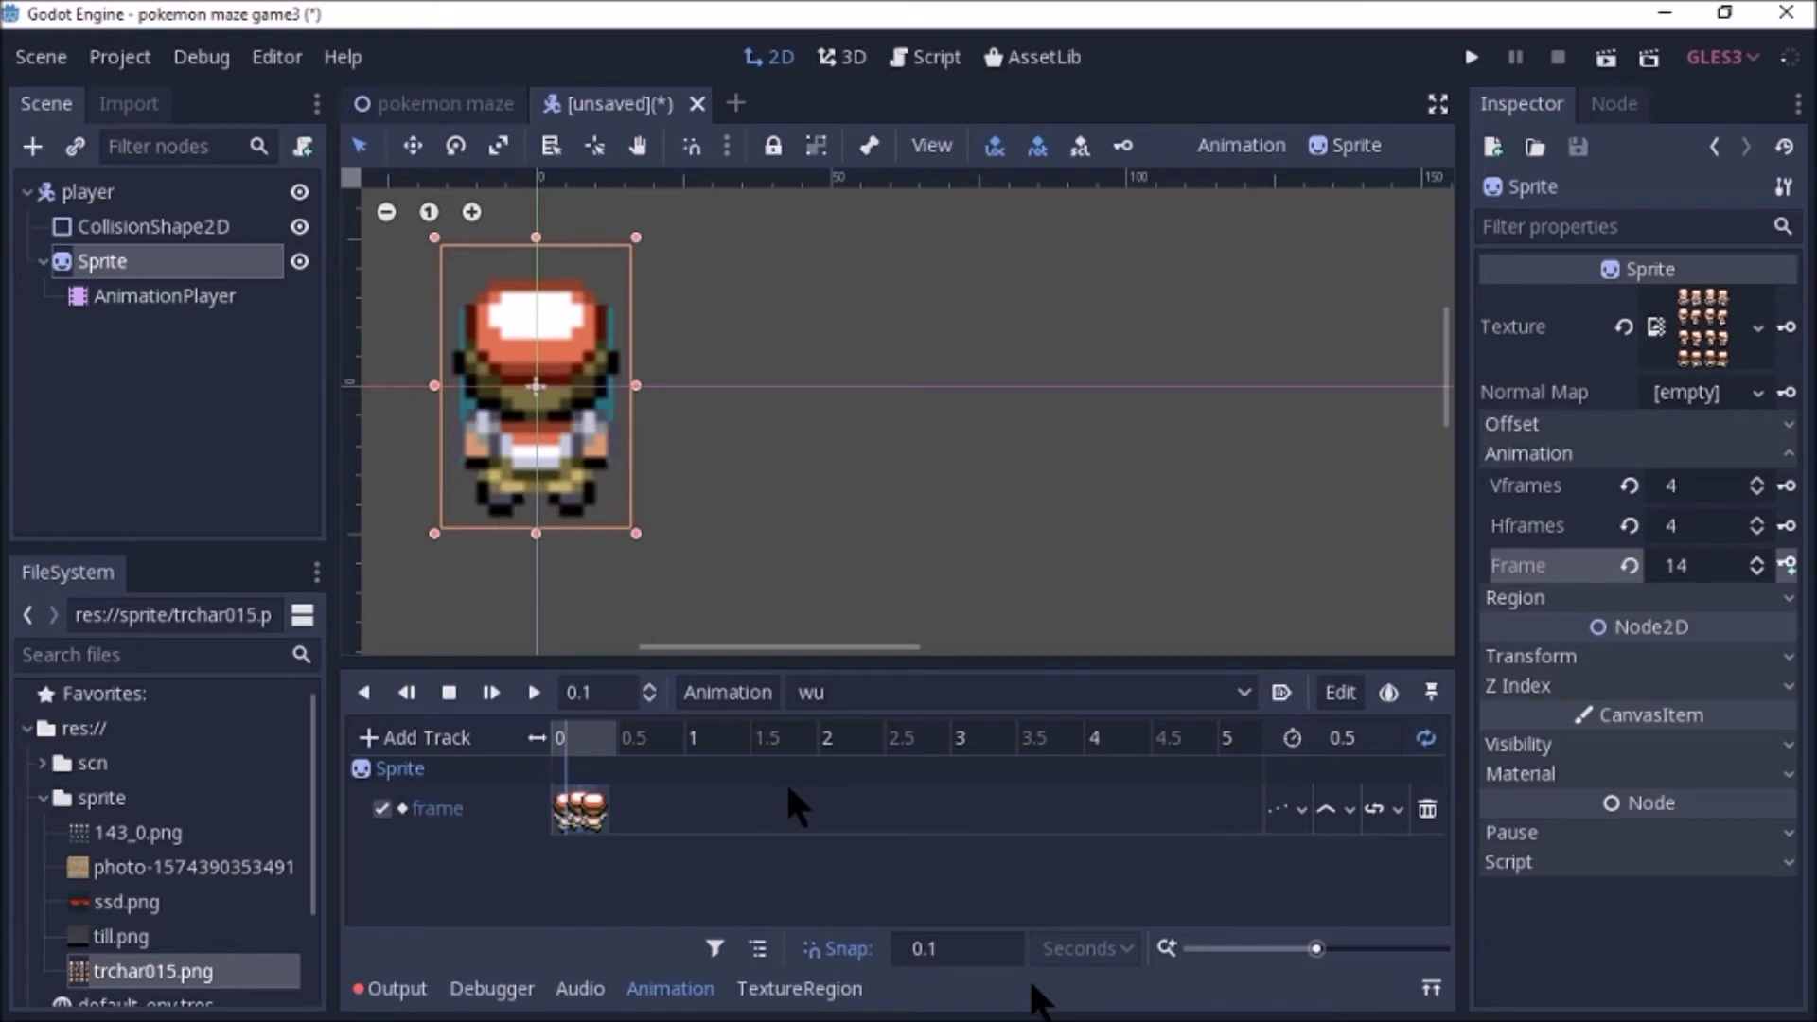
click(449, 693)
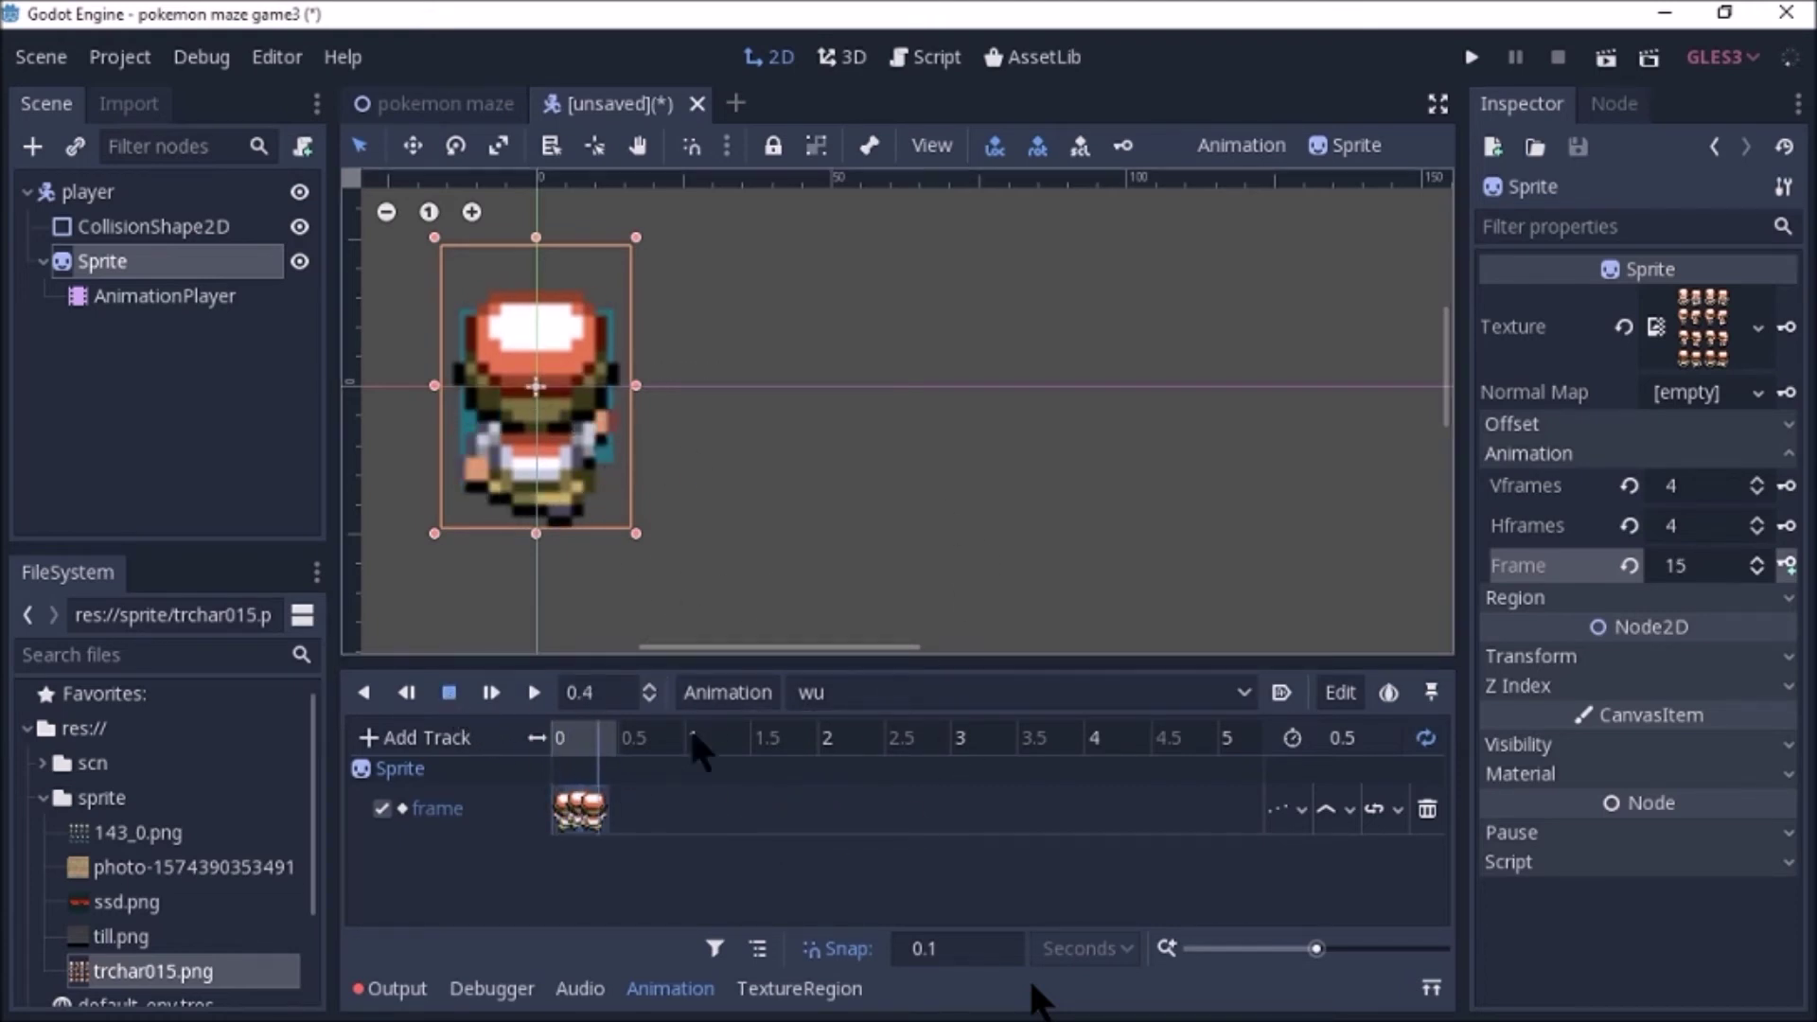
click(1111, 683)
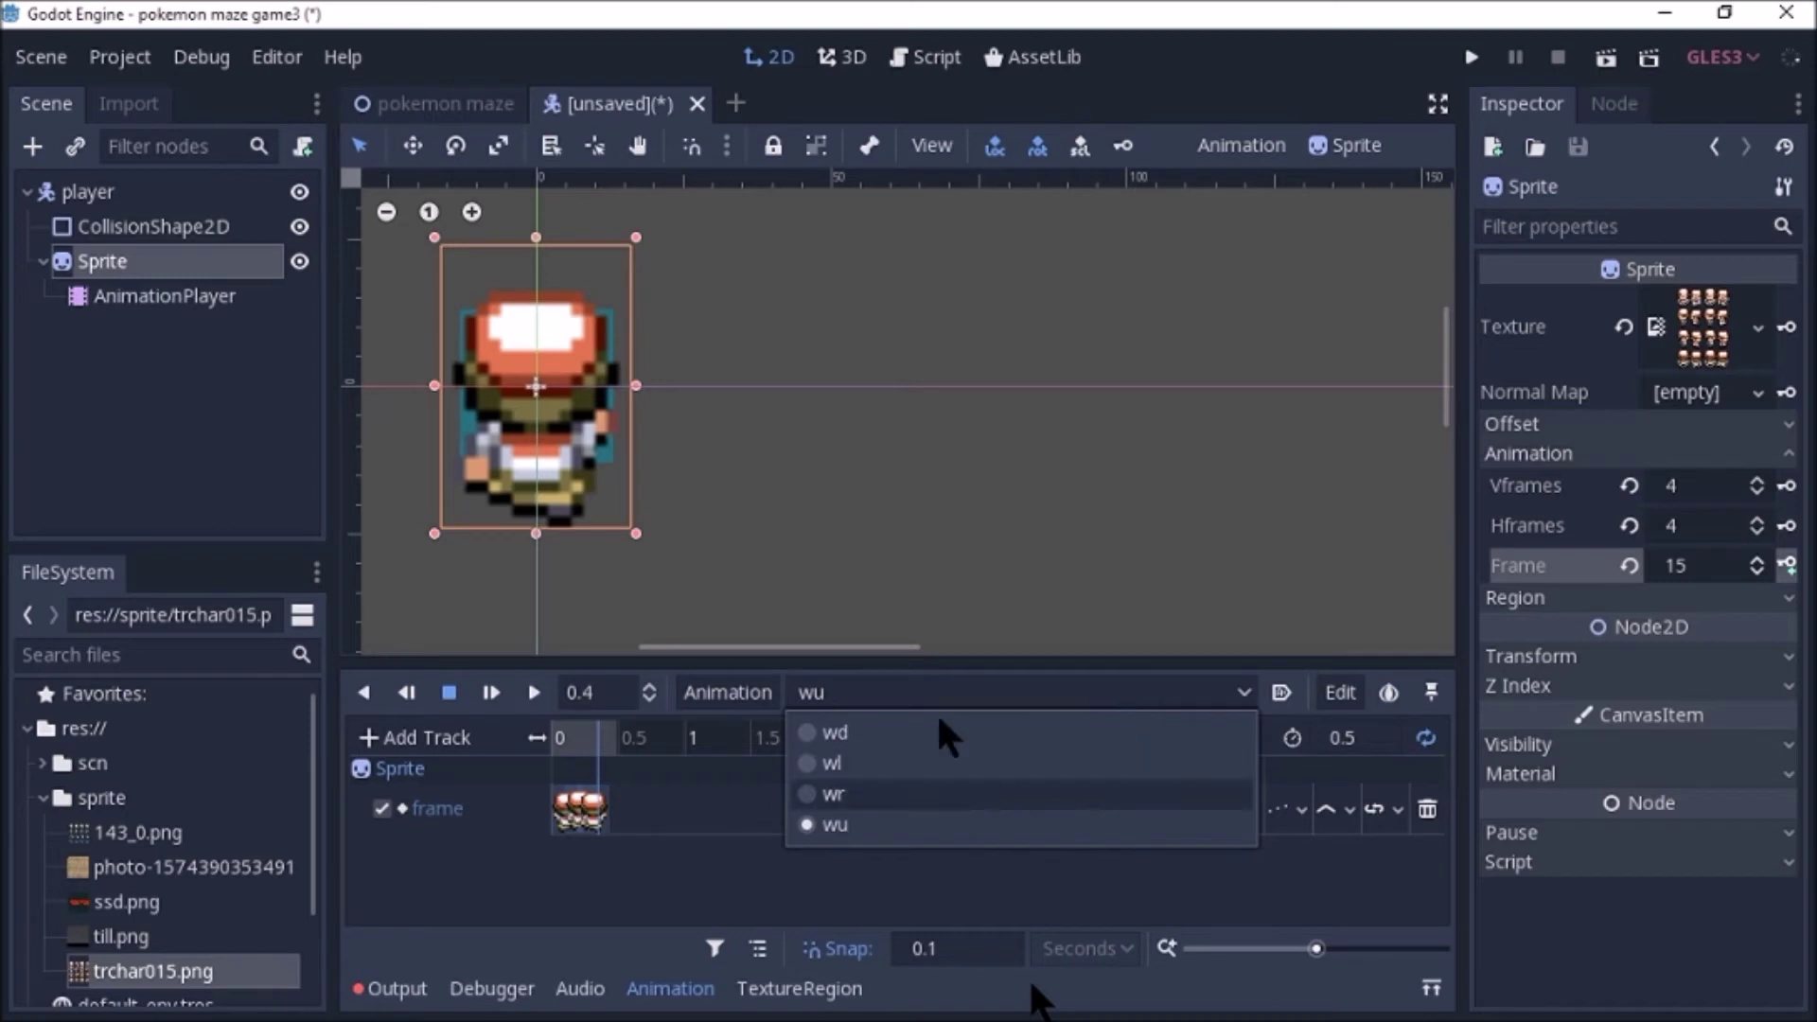
click(912, 736)
click(930, 683)
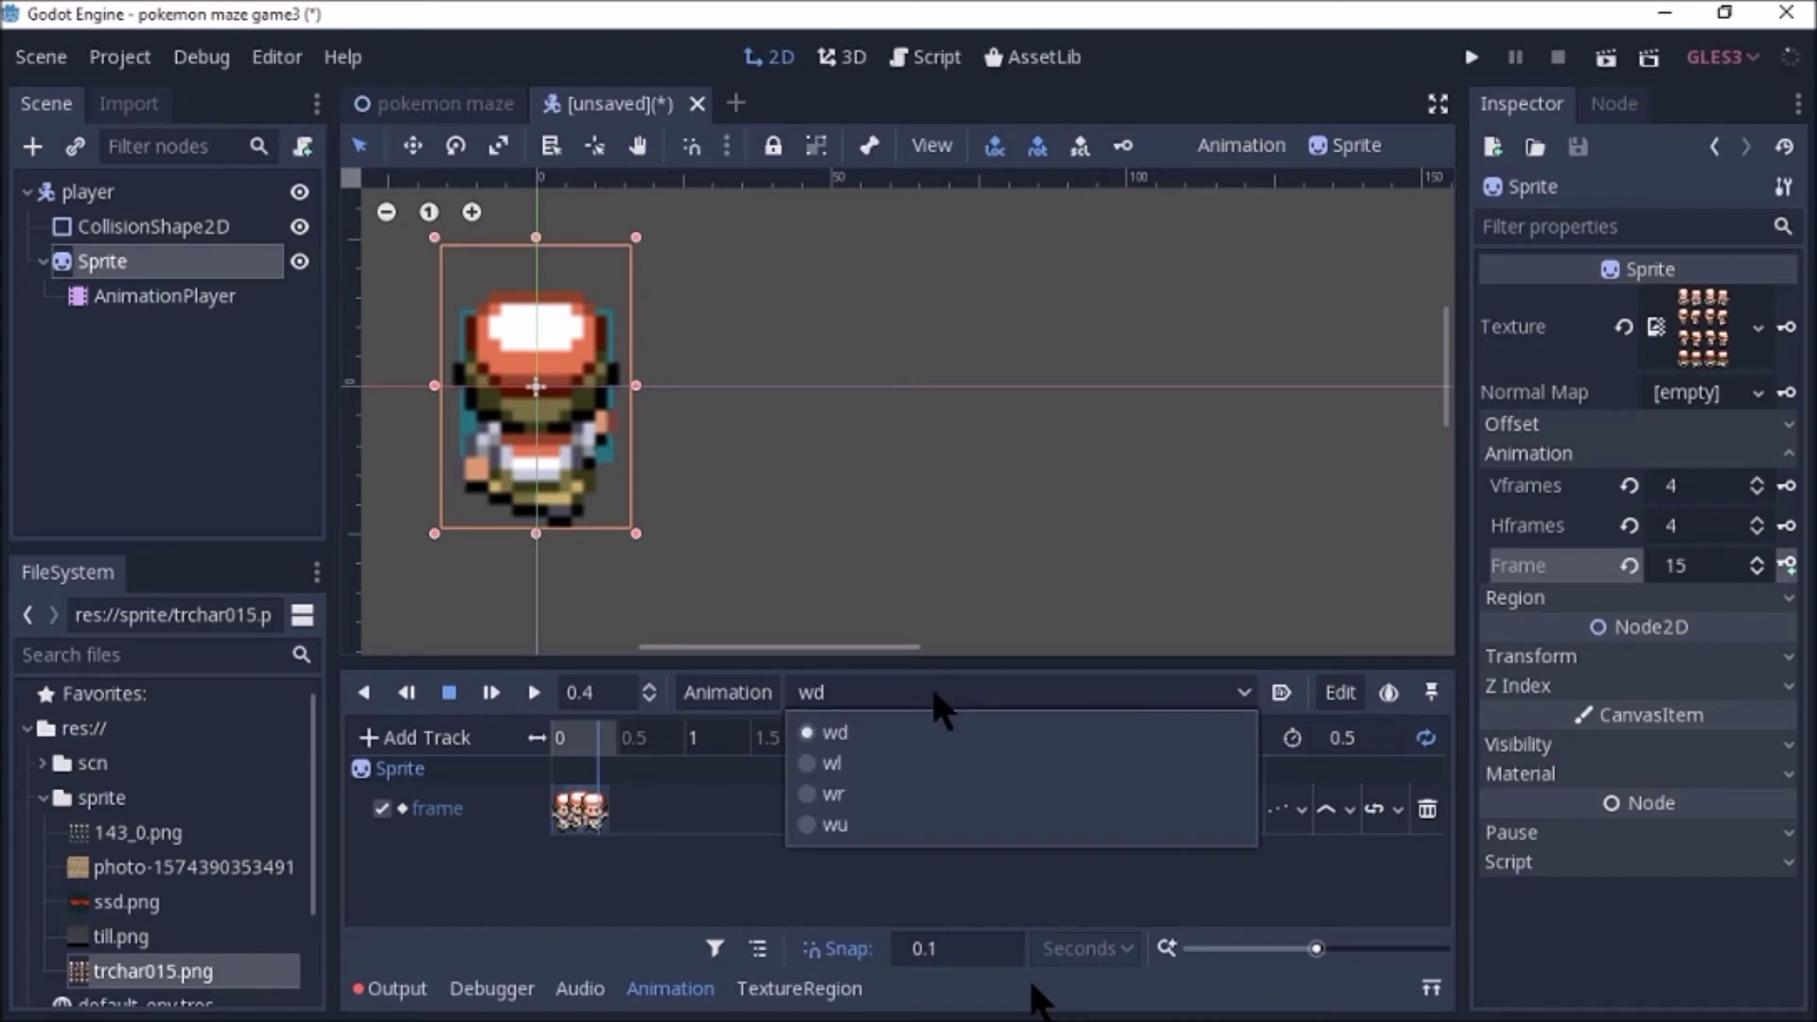
click(930, 766)
click(929, 684)
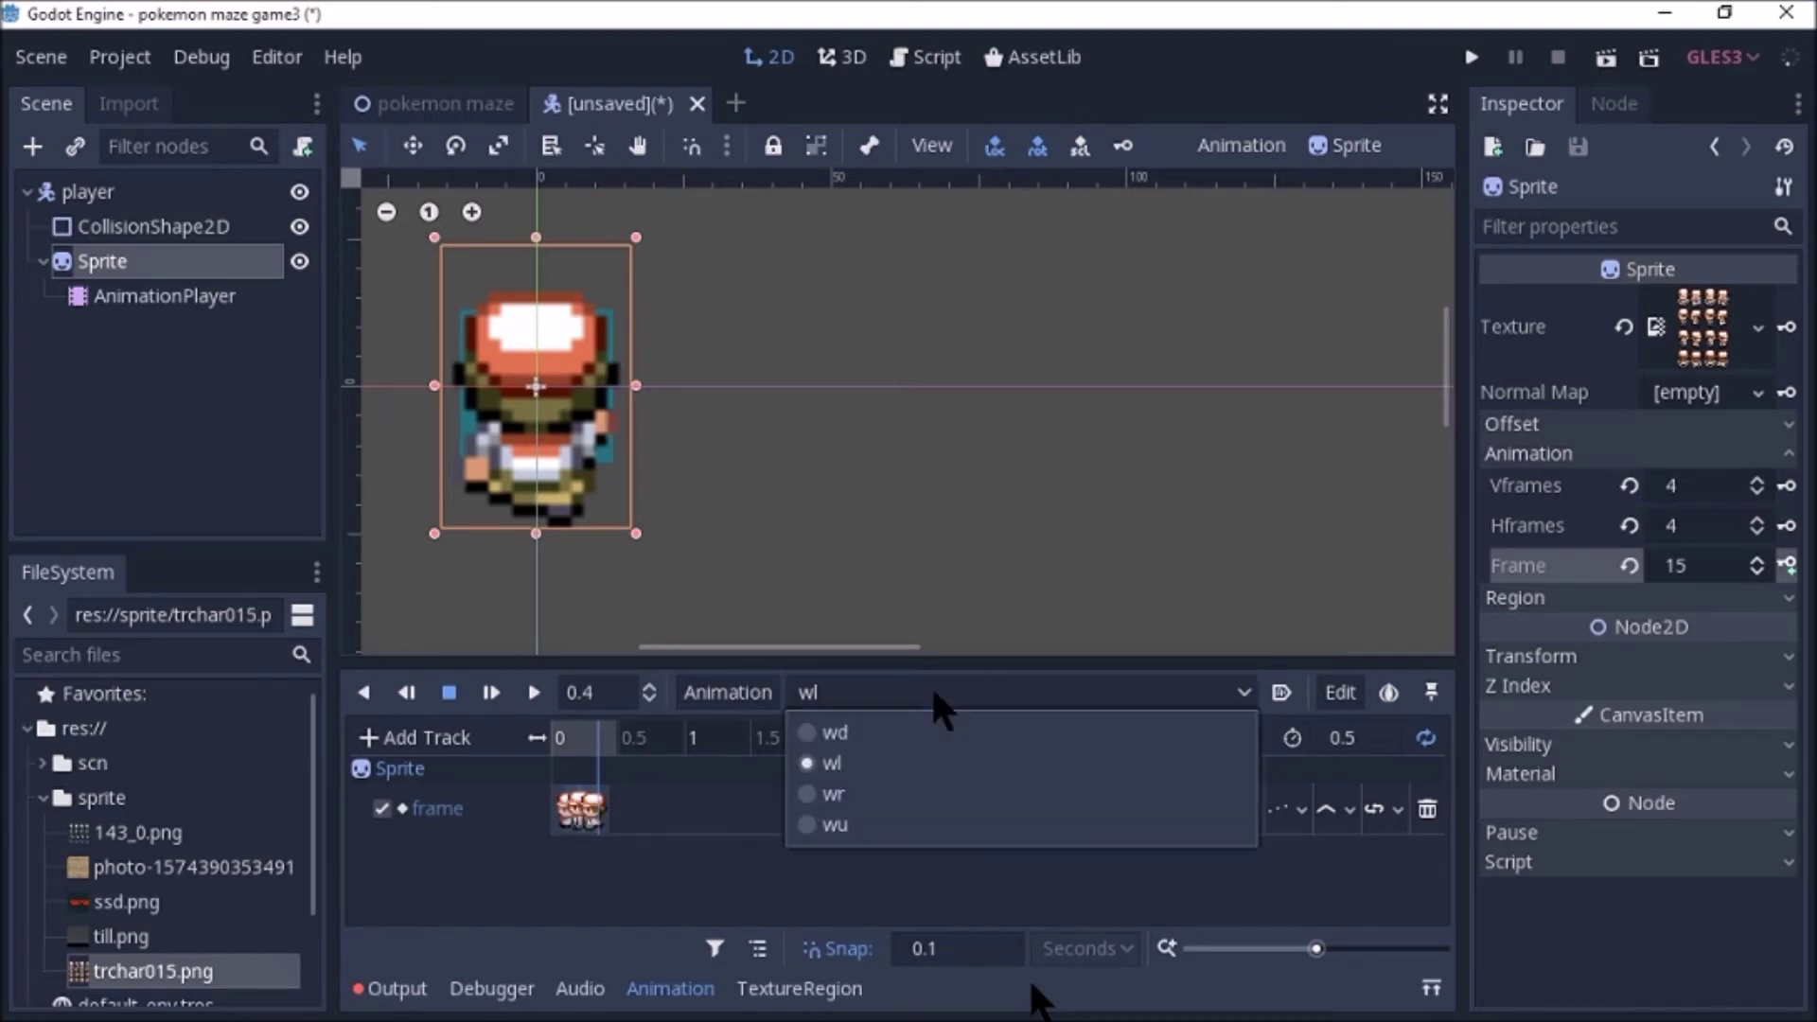
click(903, 816)
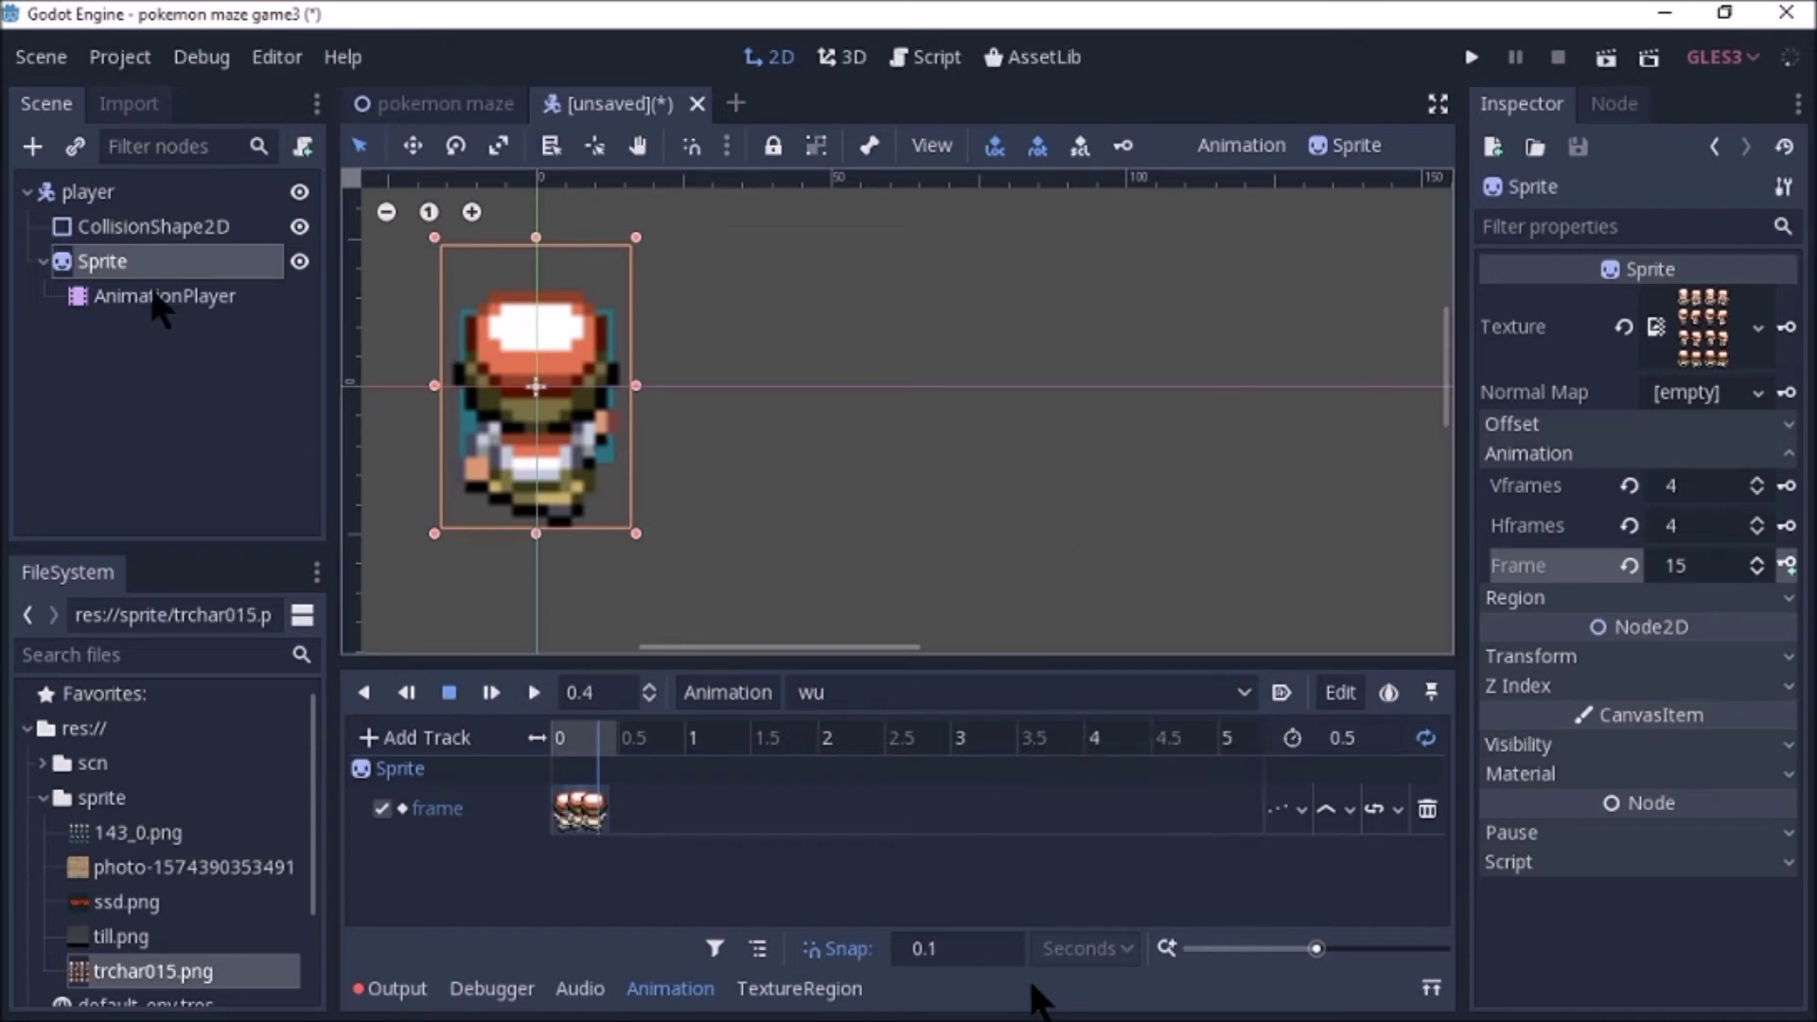
Collapse the player node's children and save the scene as player.tscn in the scn folder.
click(97, 189)
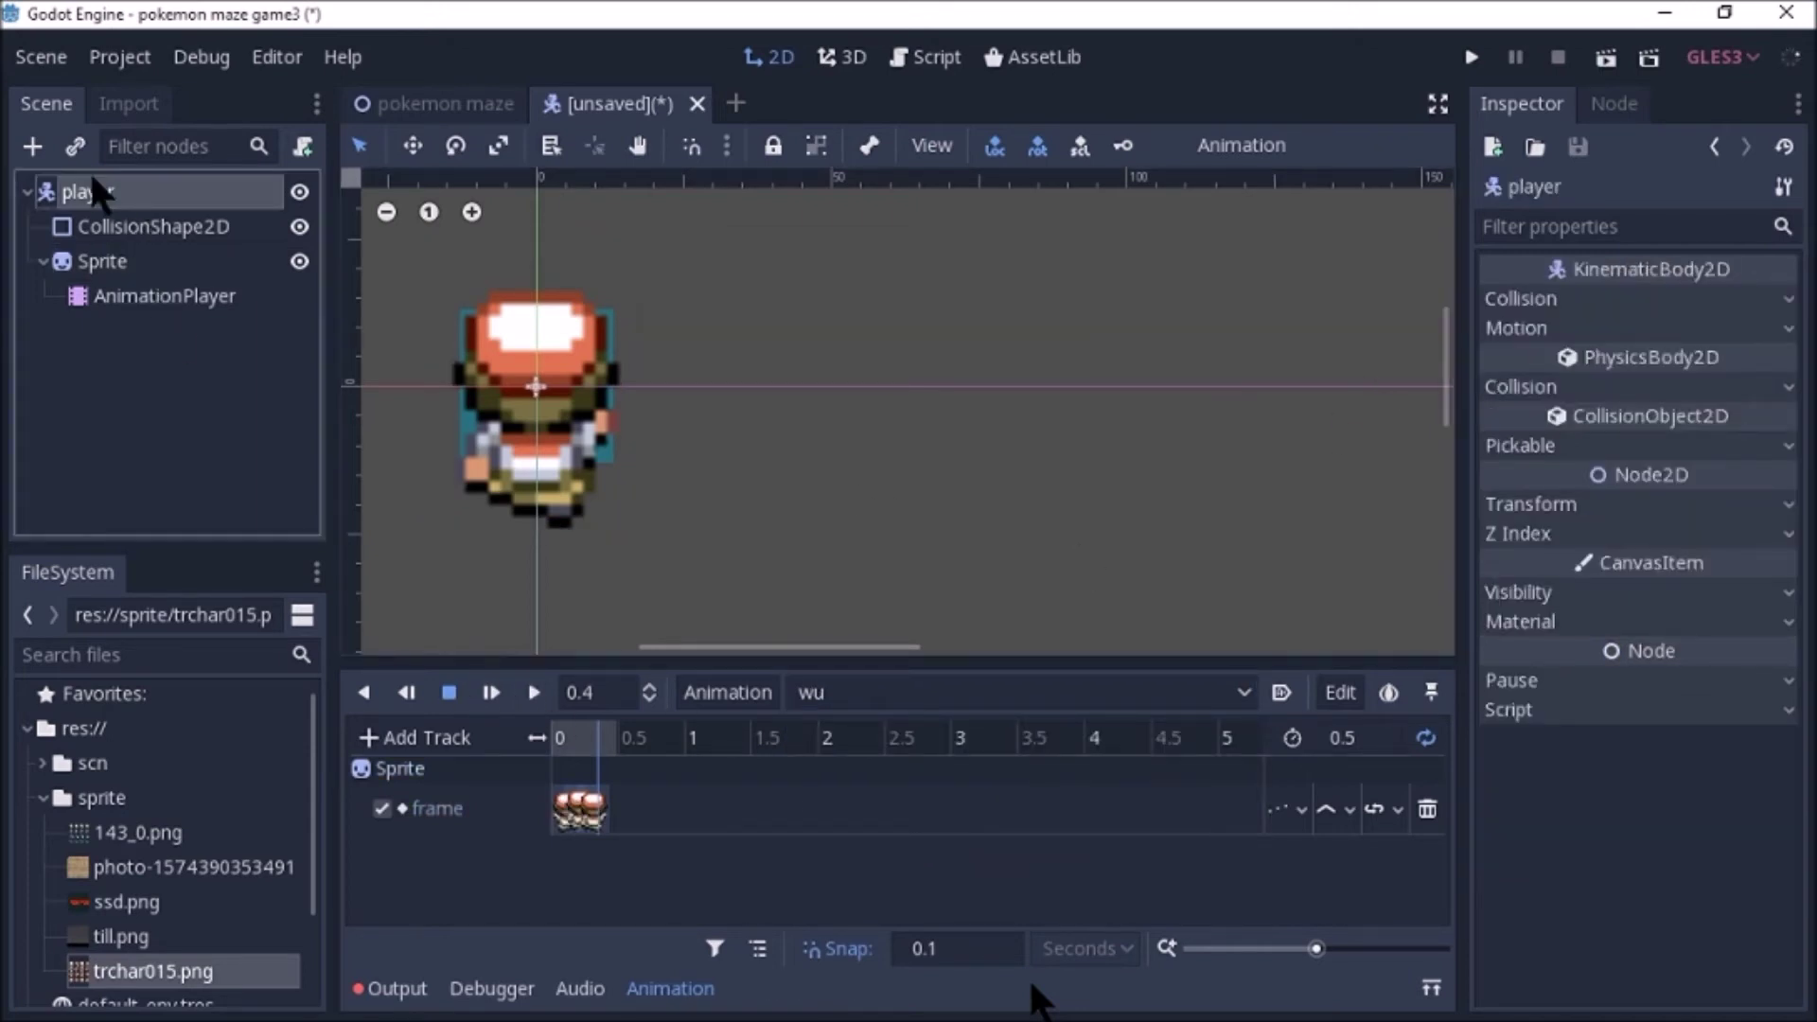
click(27, 192)
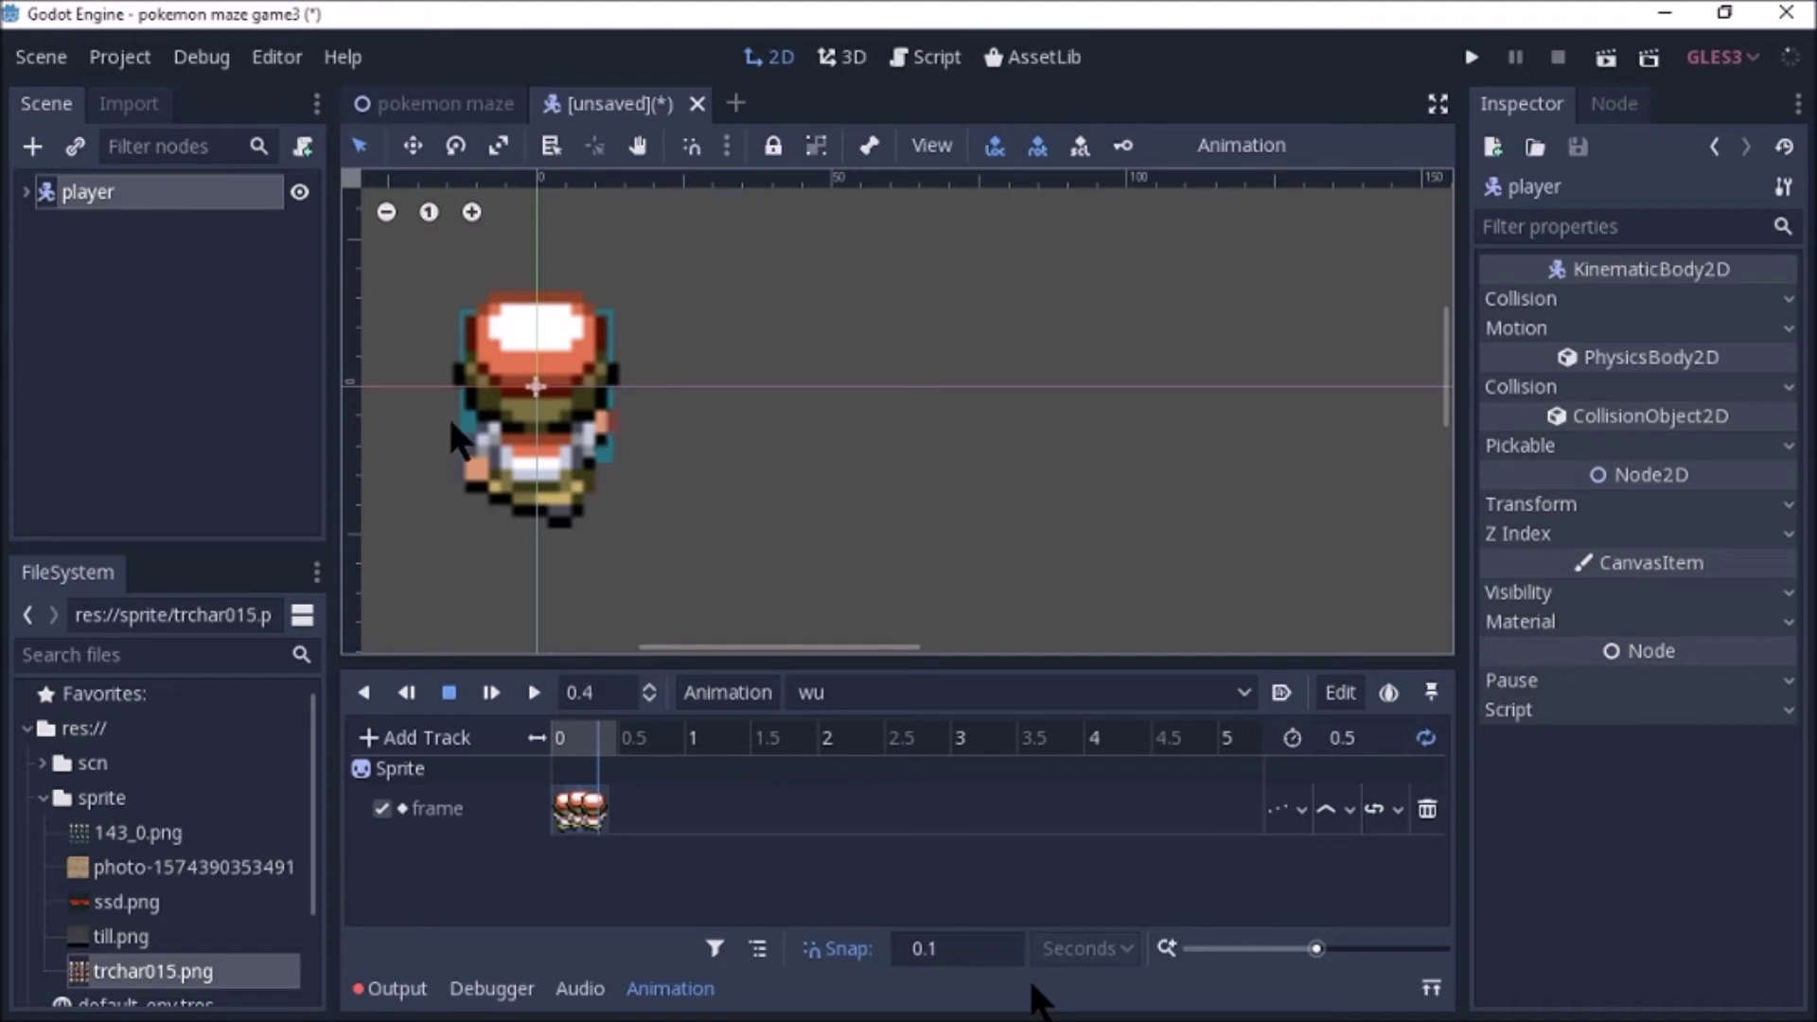
scroll(787, 526, down, 3)
scroll(791, 535, down, 1)
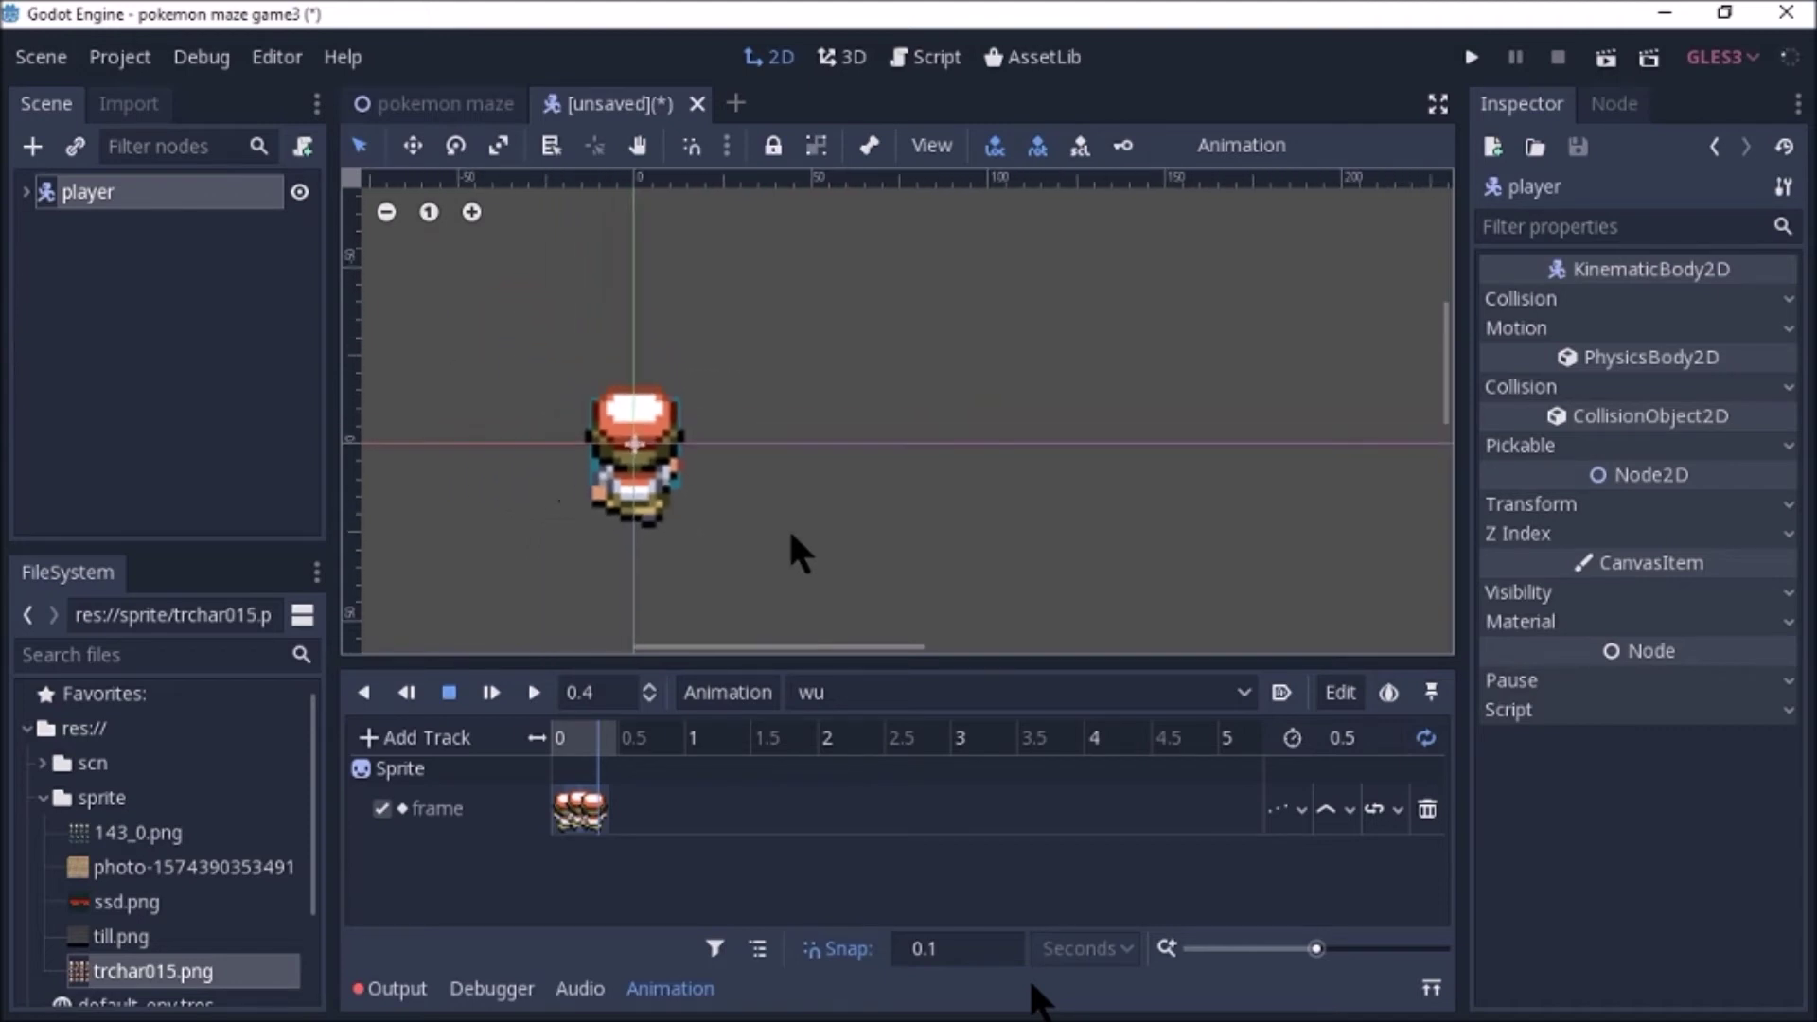
click(790, 535)
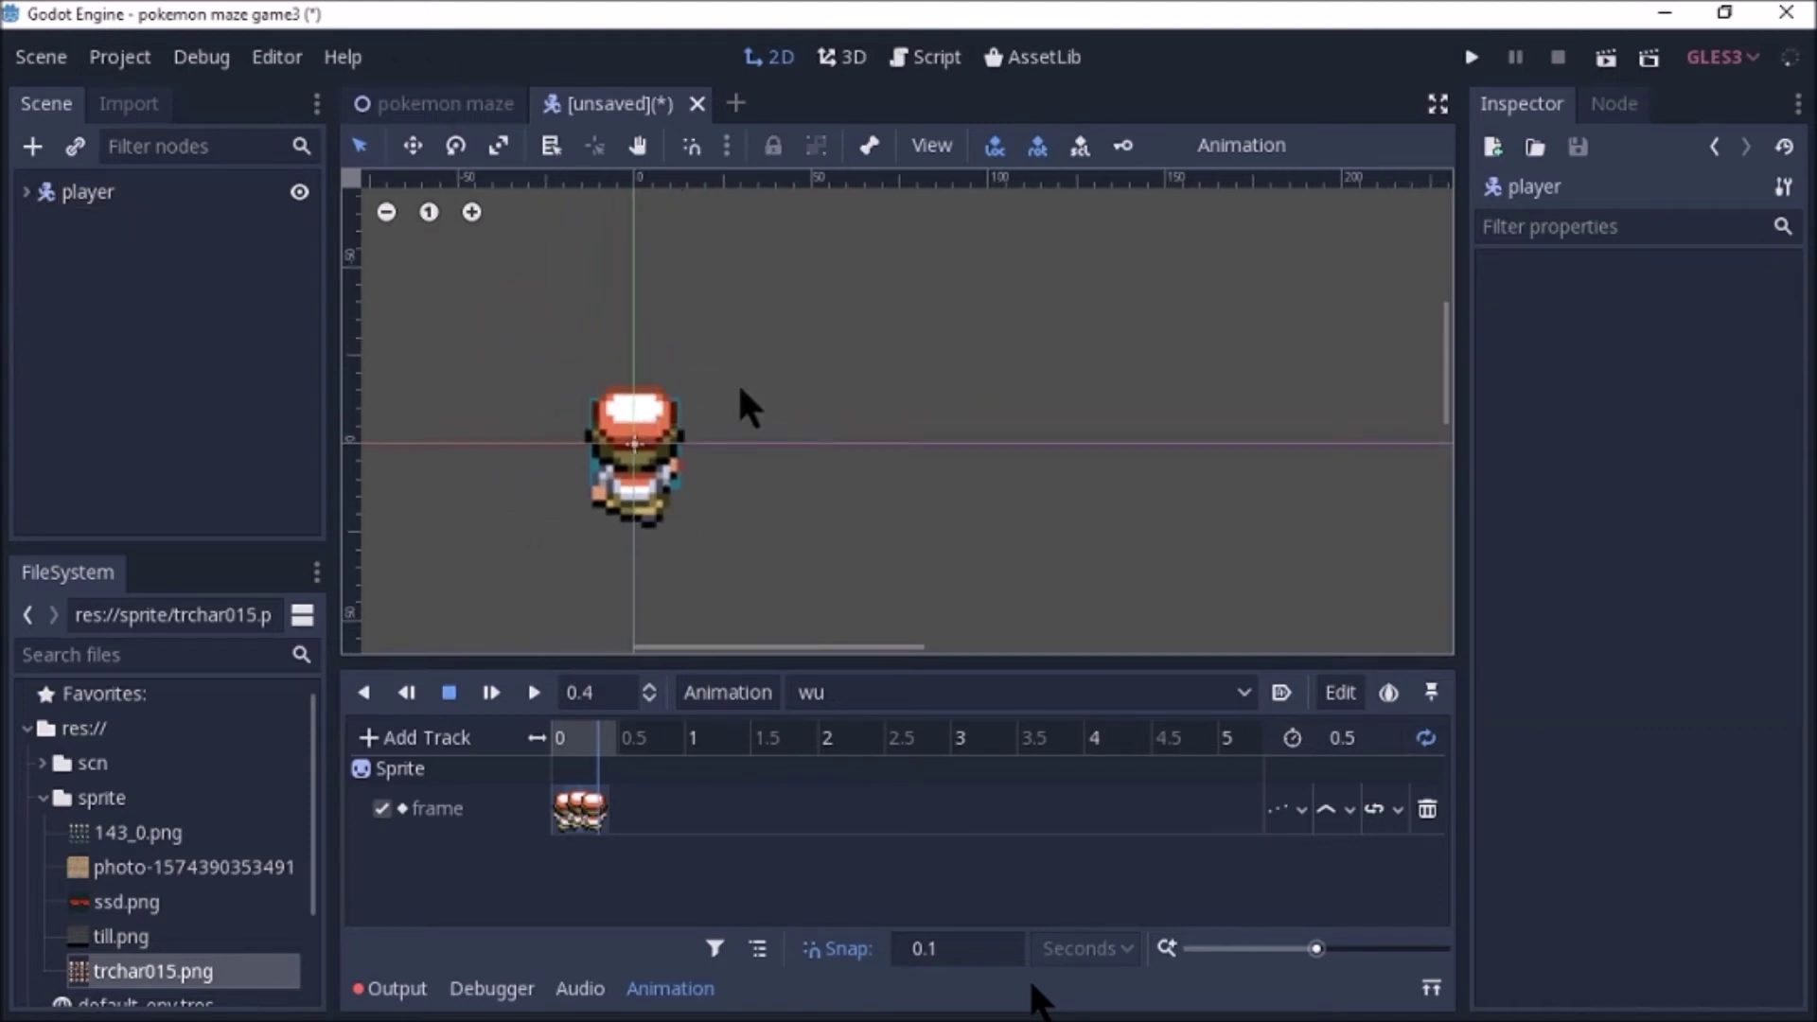
key(ctrl+s)
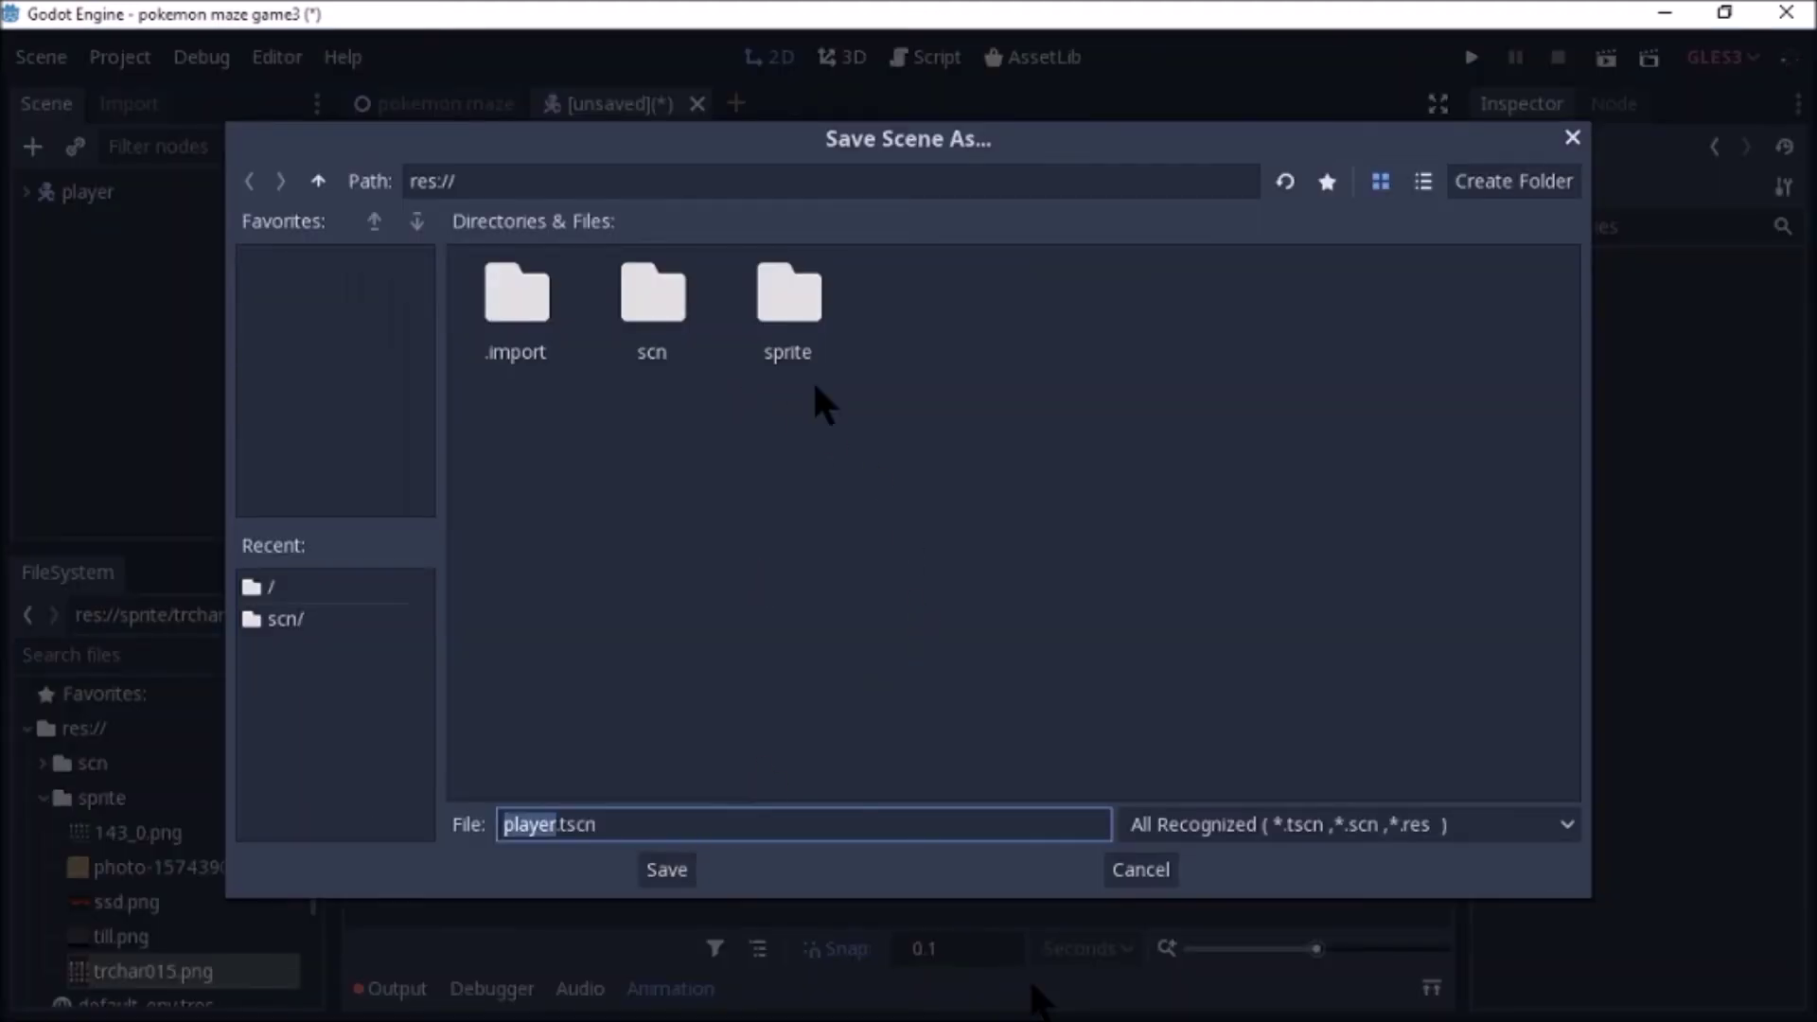
double_click(672, 337)
click(647, 872)
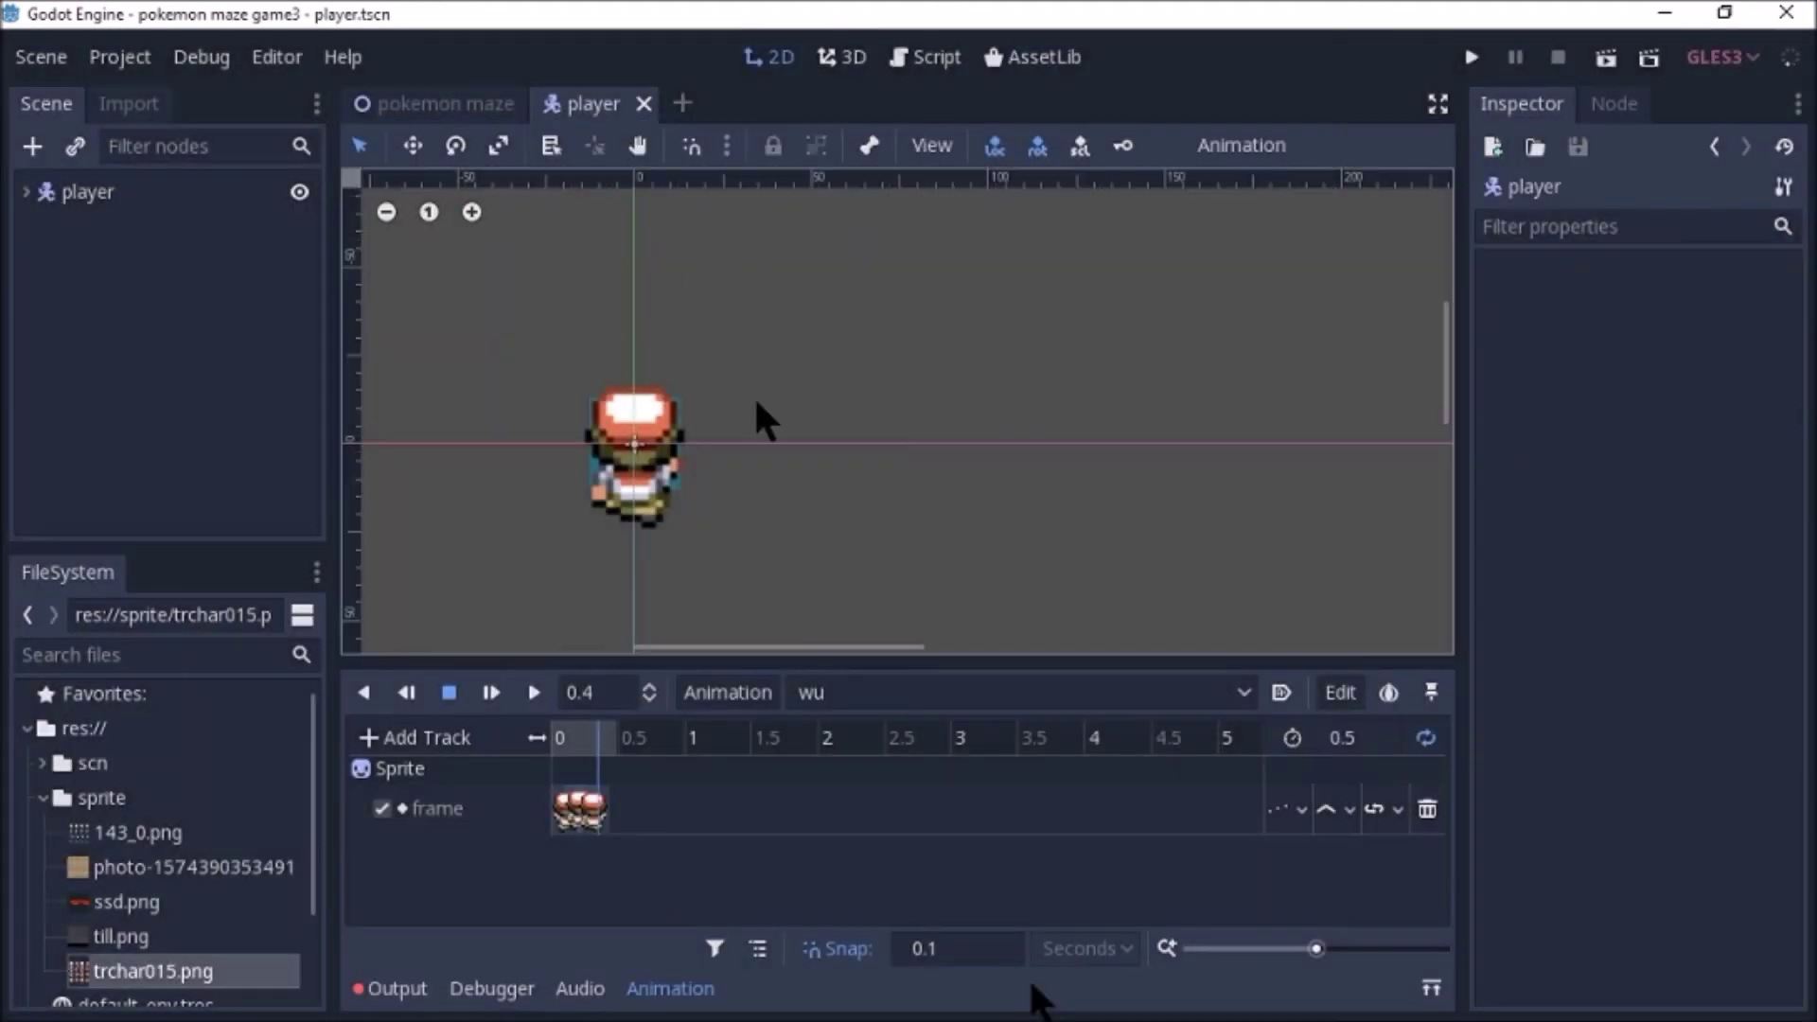
Create a new empty scene with a KinematicBody2D as its root node.
click(458, 95)
click(594, 102)
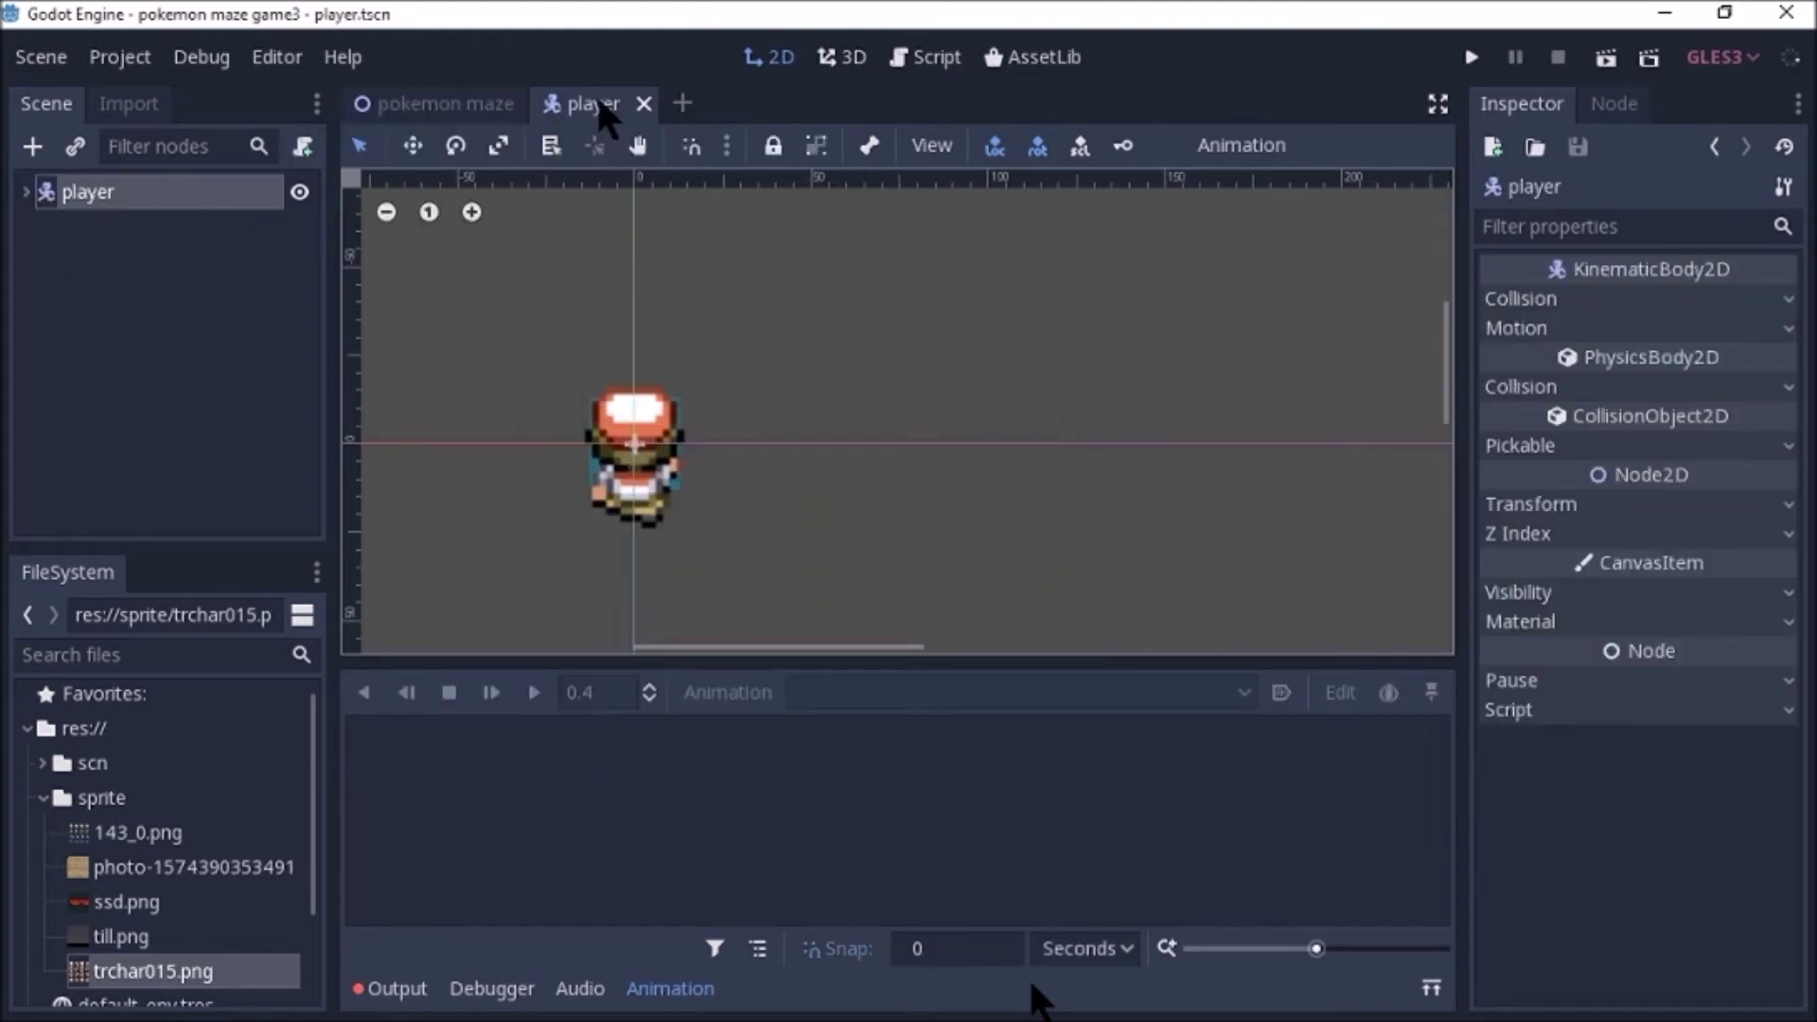
click(681, 103)
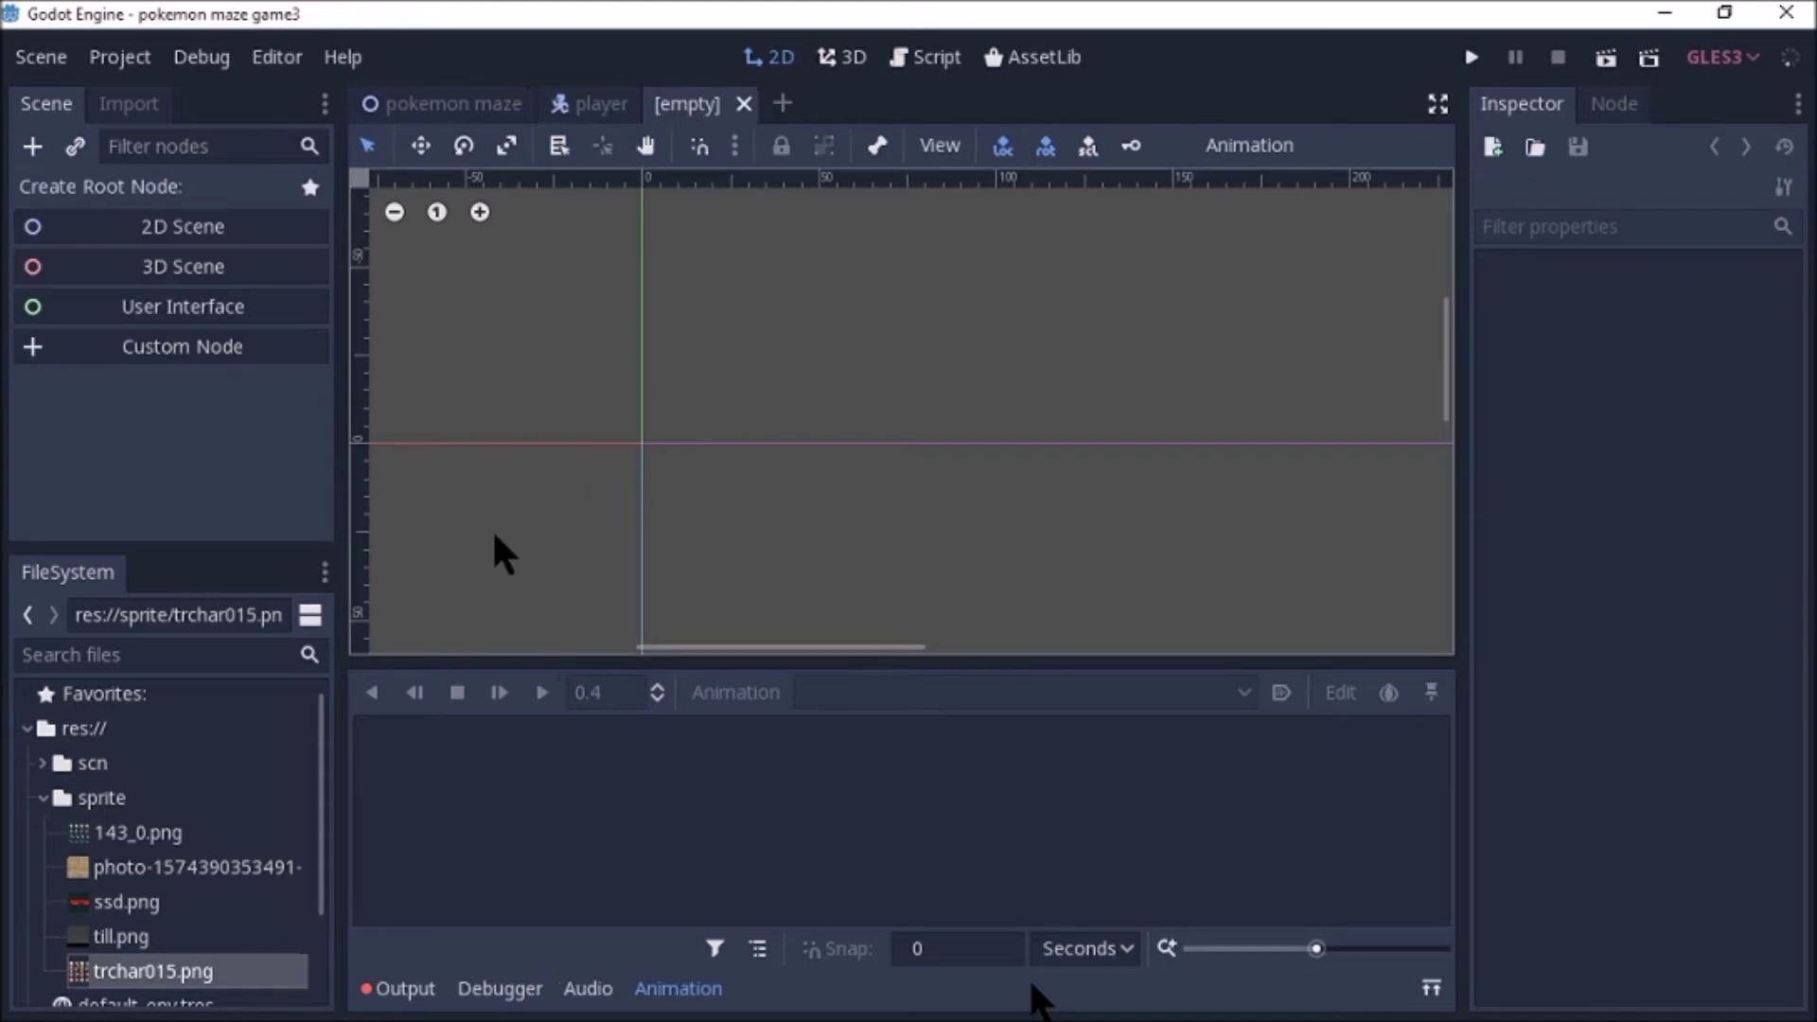
click(31, 147)
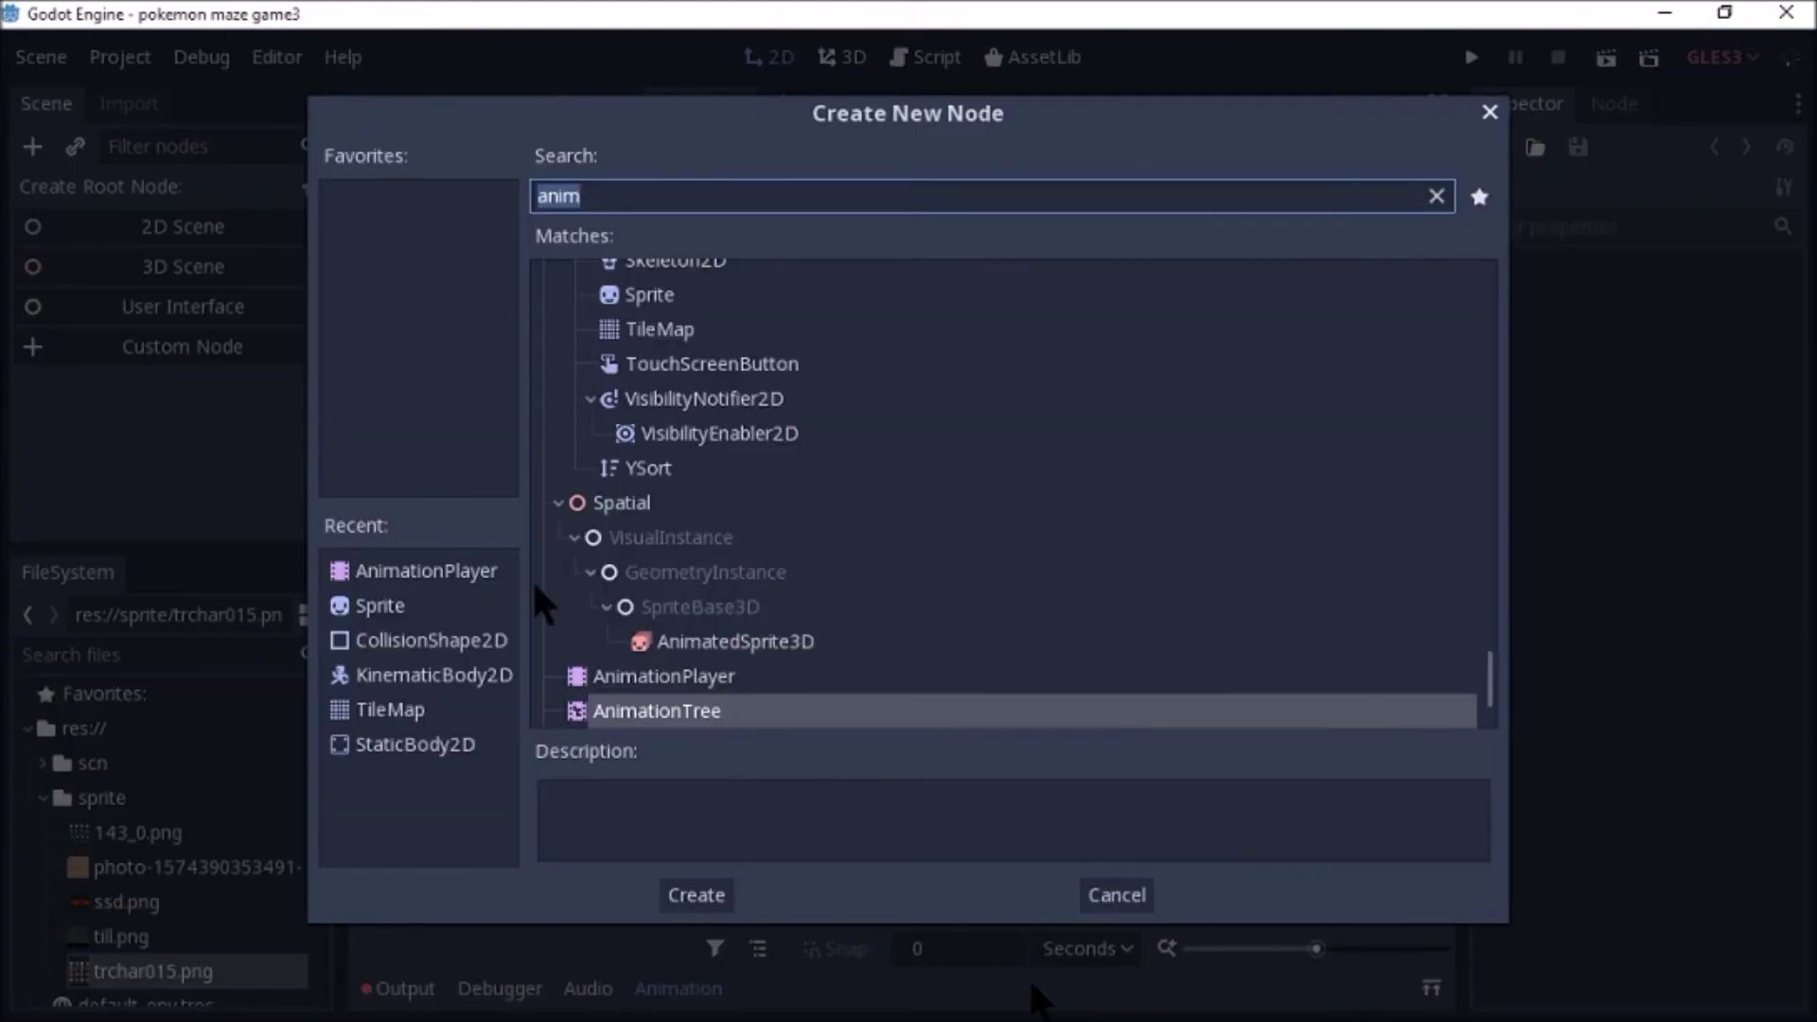
click(451, 674)
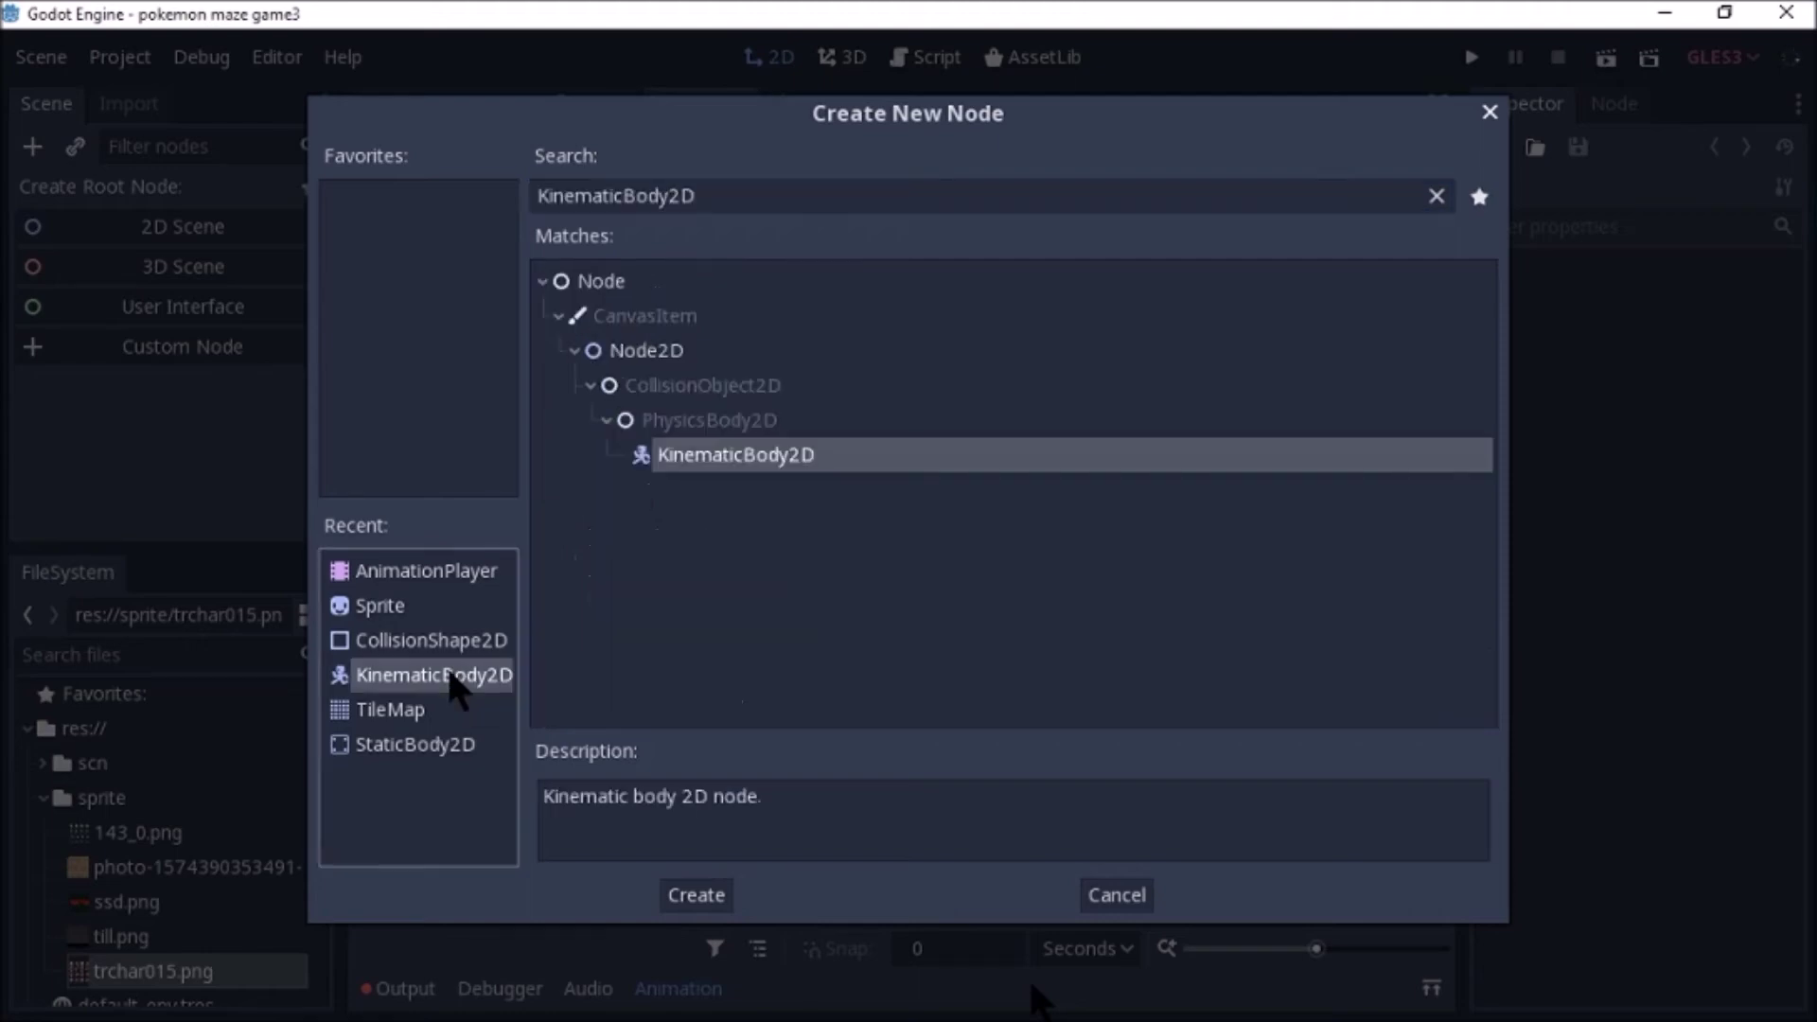
double_click(451, 677)
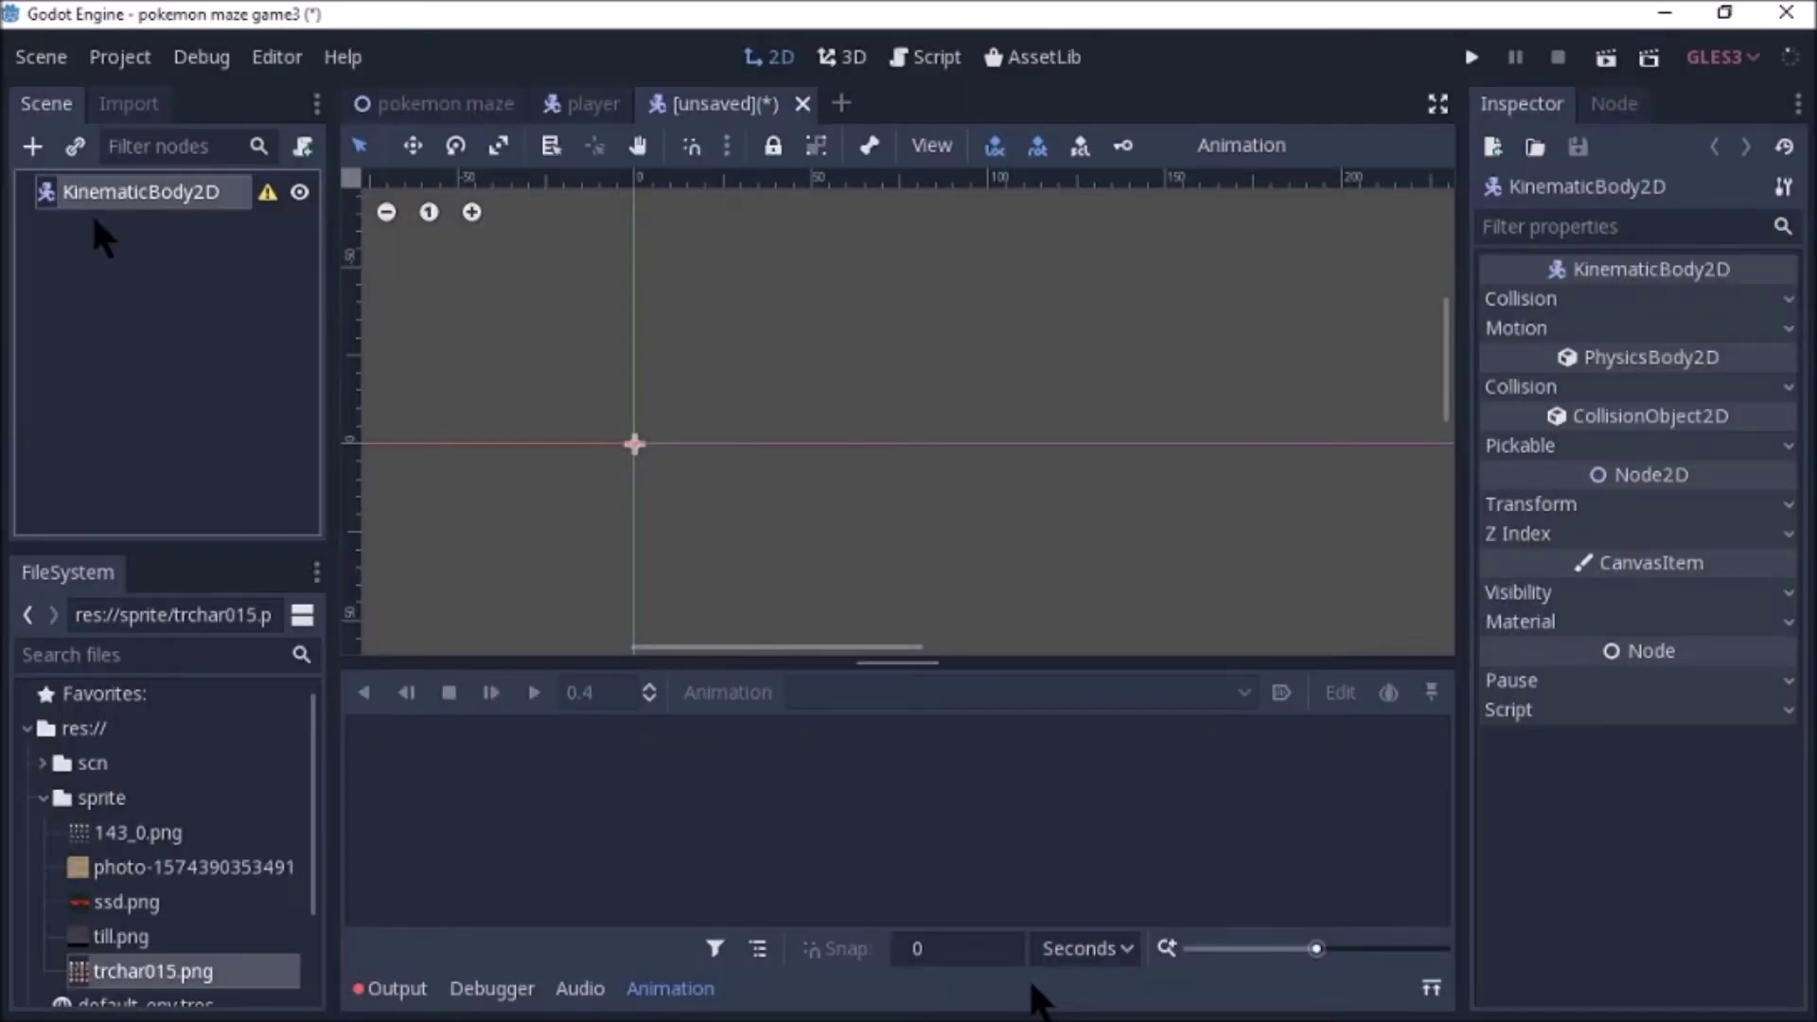
Add a CollisionShape2D and a Sprite as child nodes of the KinematicBody2D.
click(37, 153)
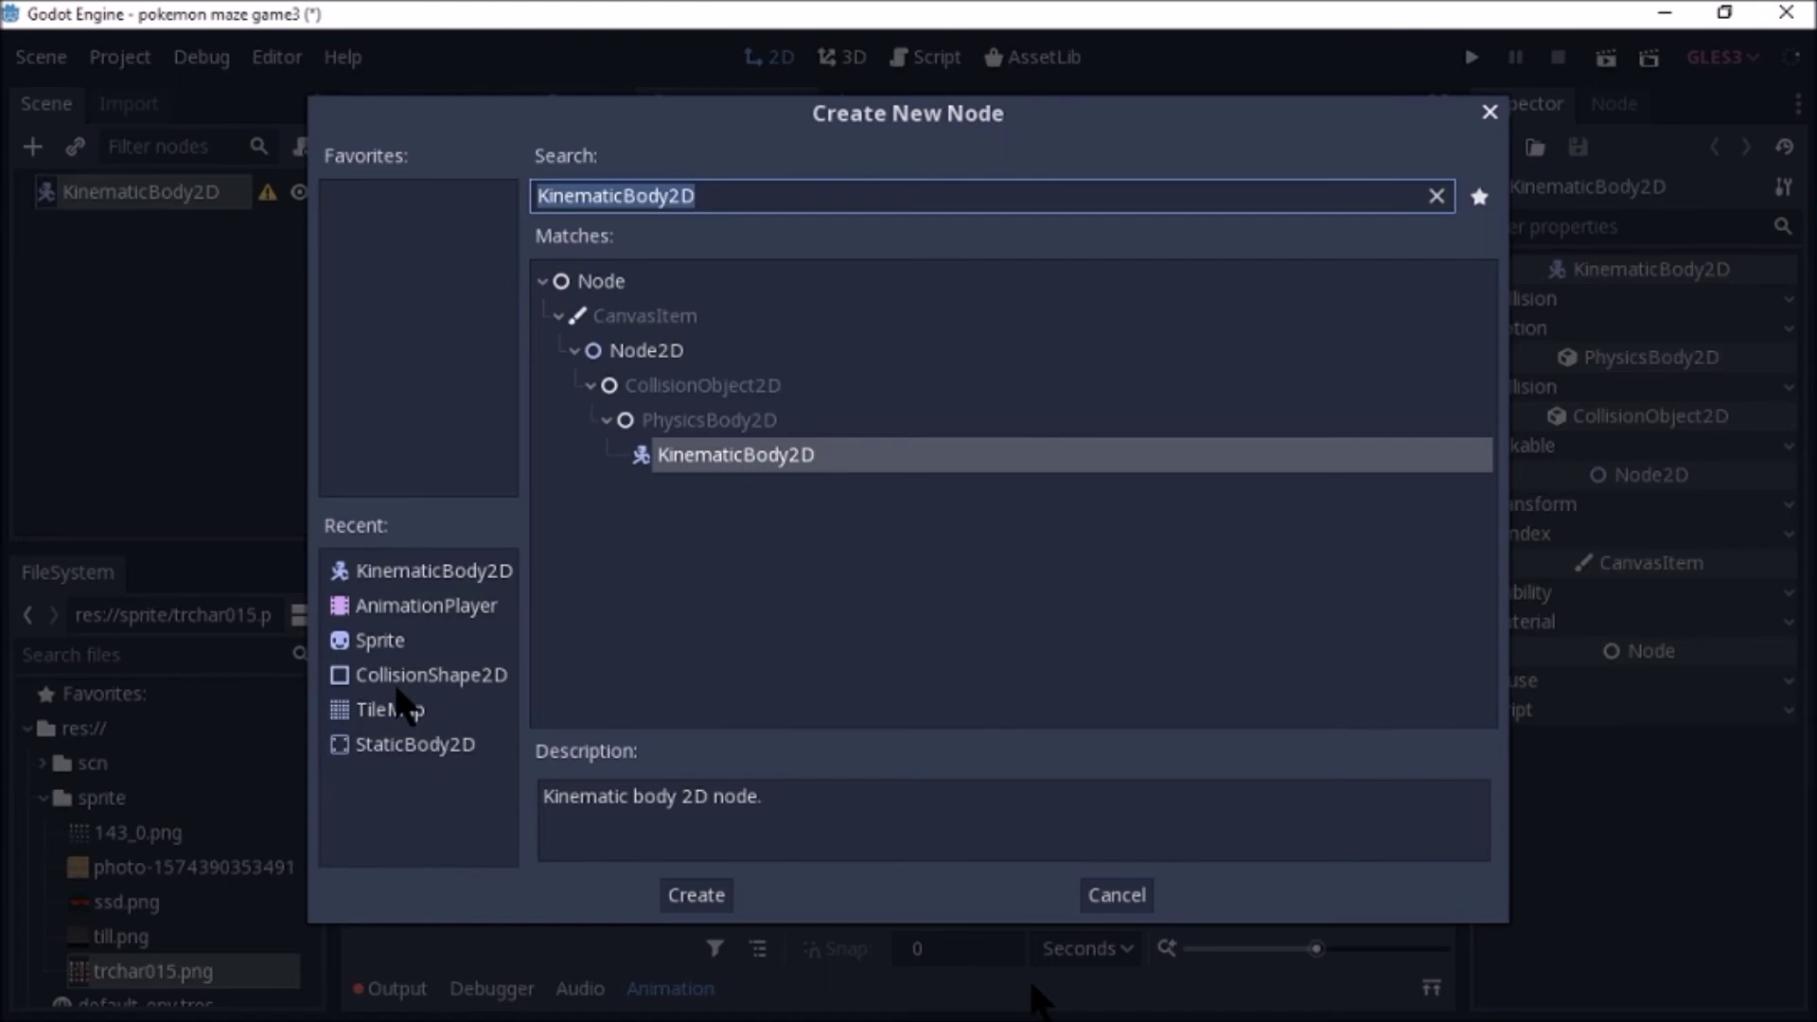
click(397, 687)
double_click(397, 687)
double_click(139, 194)
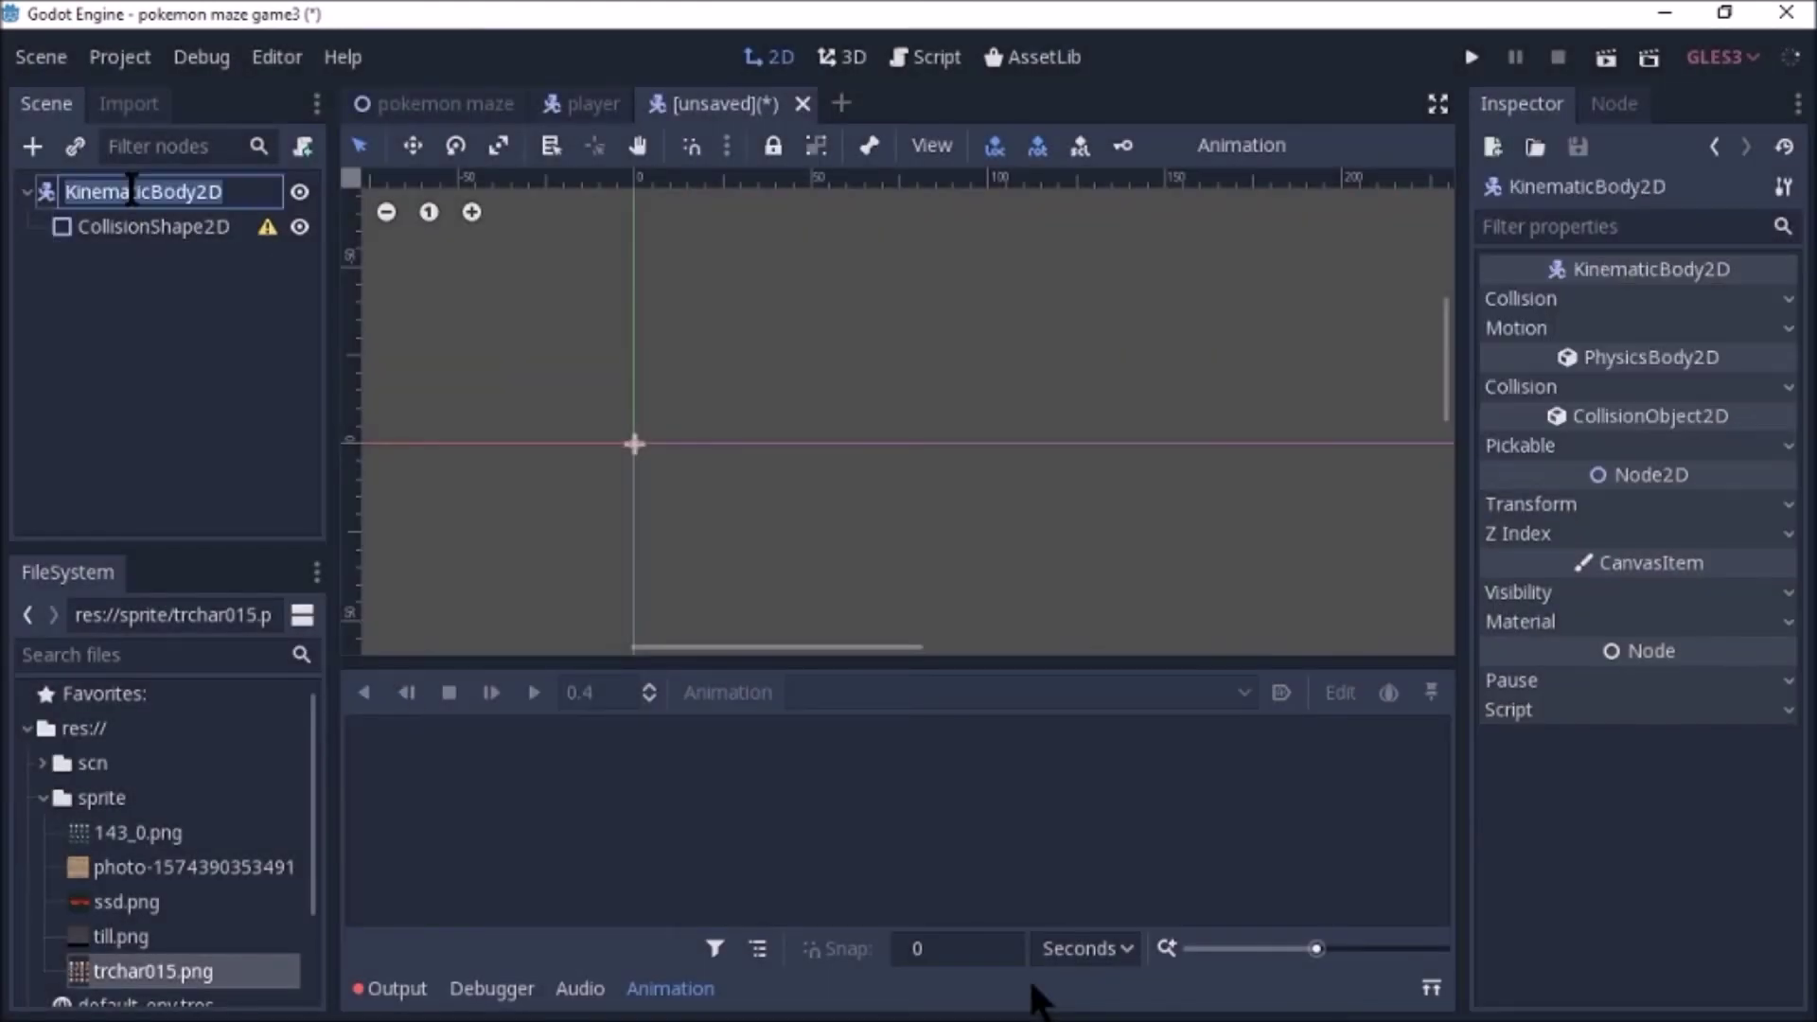
click(30, 146)
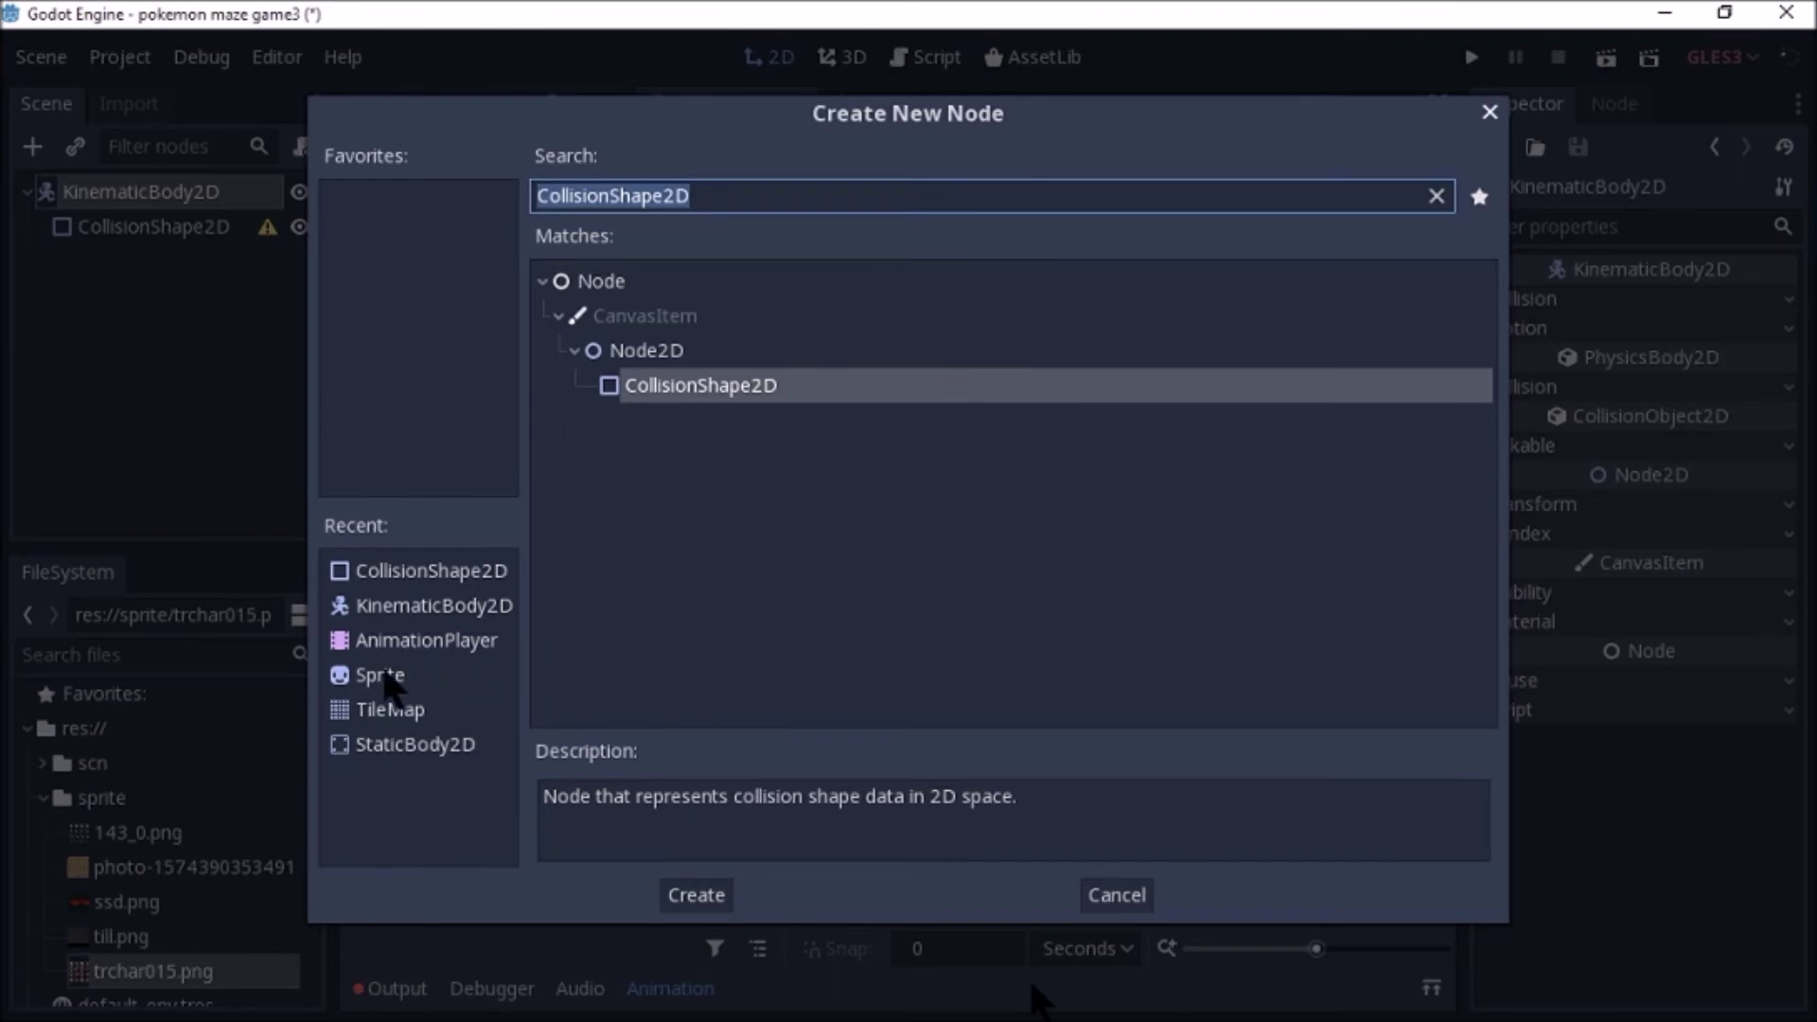
double_click(383, 675)
Add an AnimationPlayer as a child node of the Sprite.
click(153, 257)
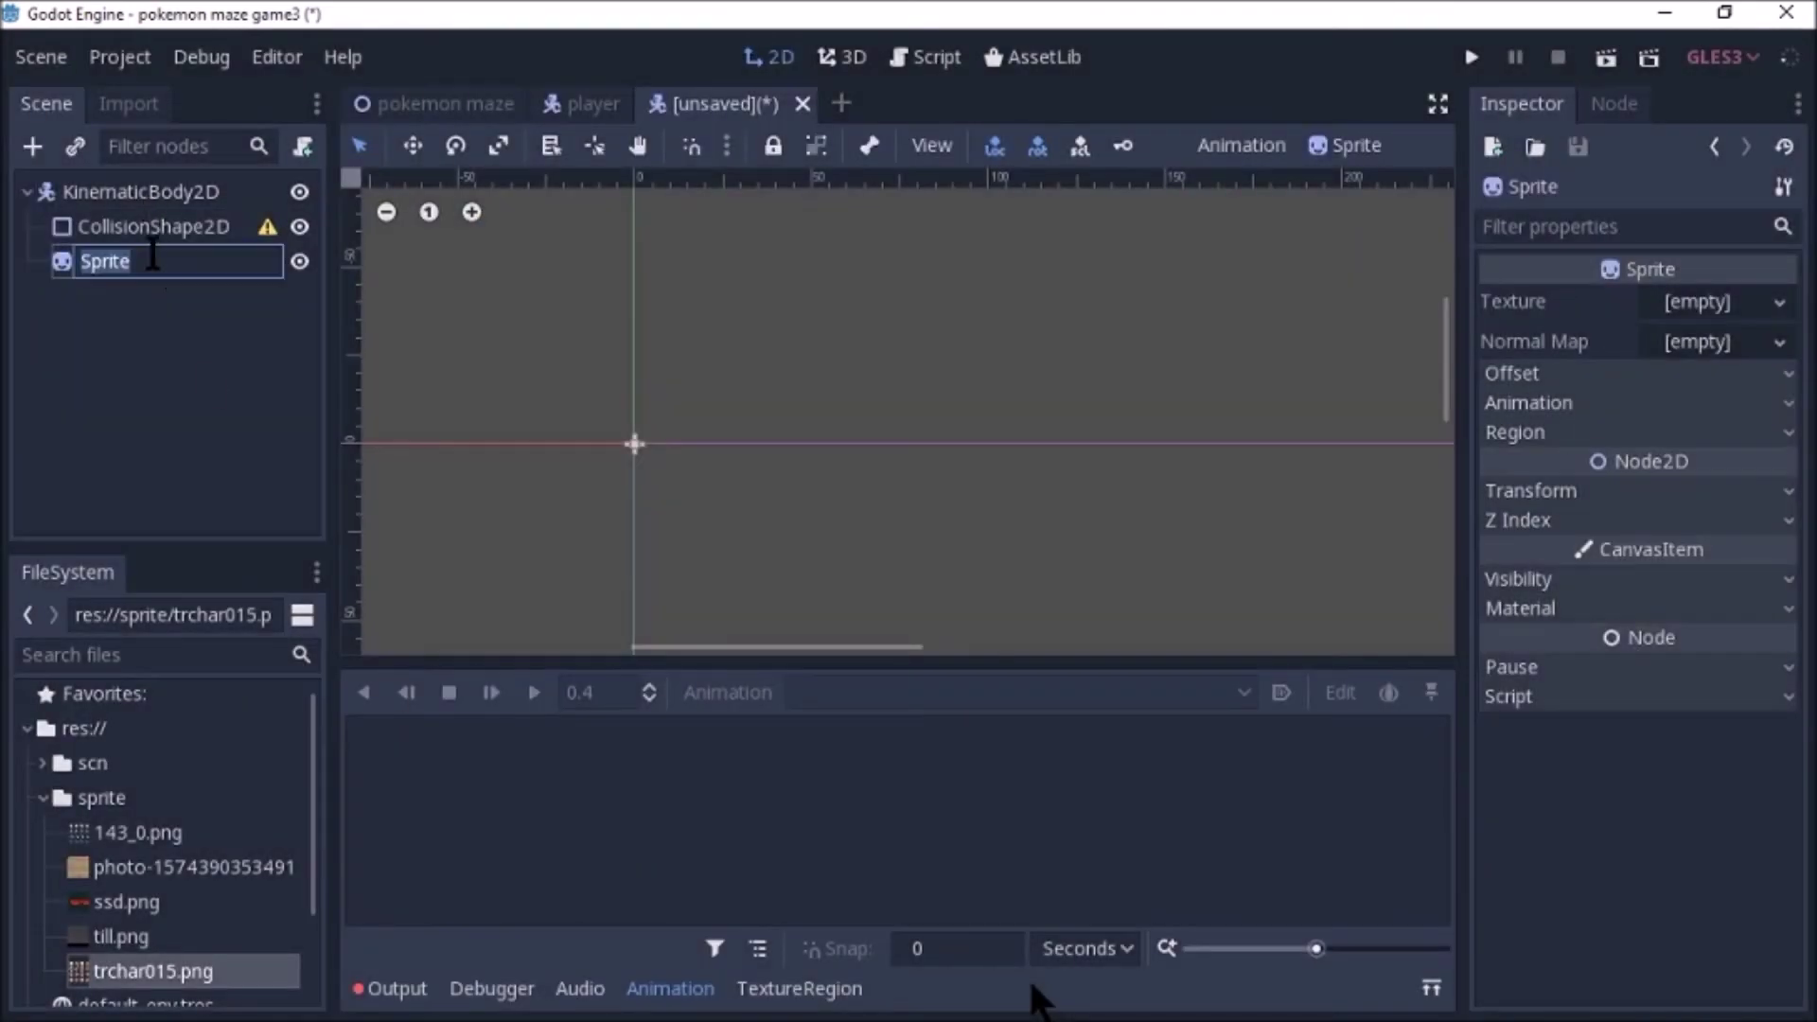
click(59, 268)
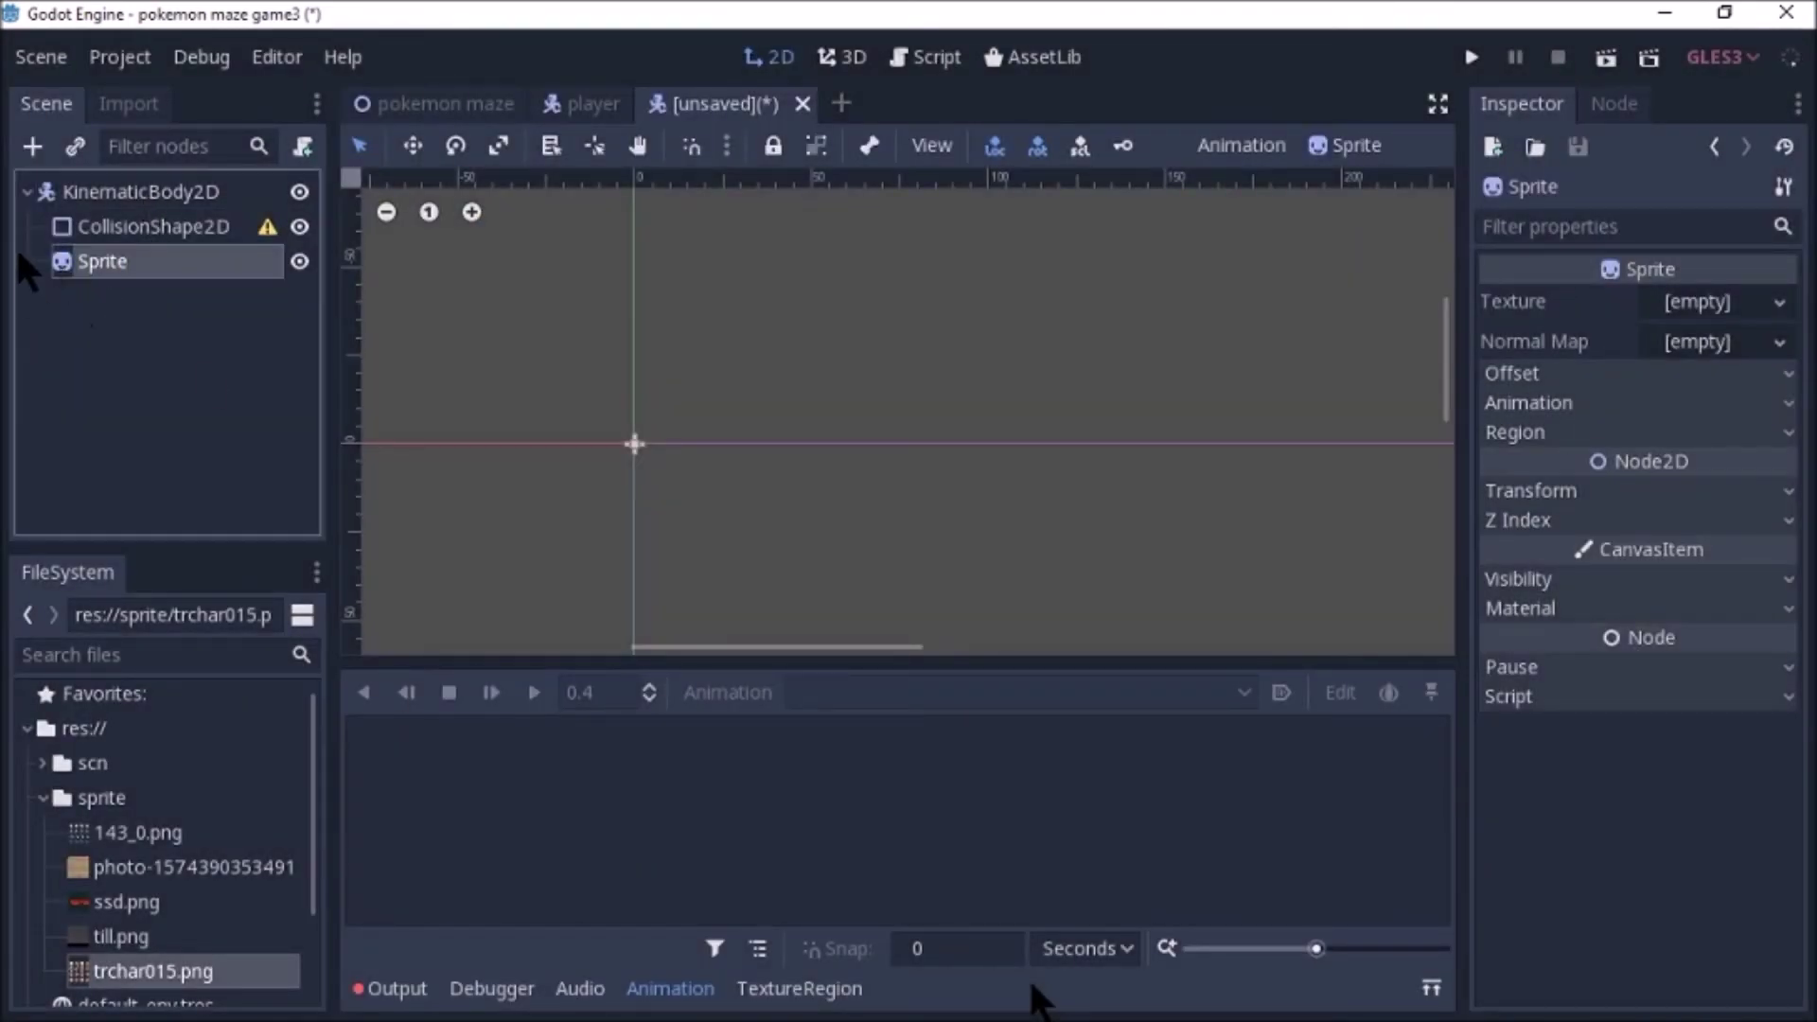
click(33, 146)
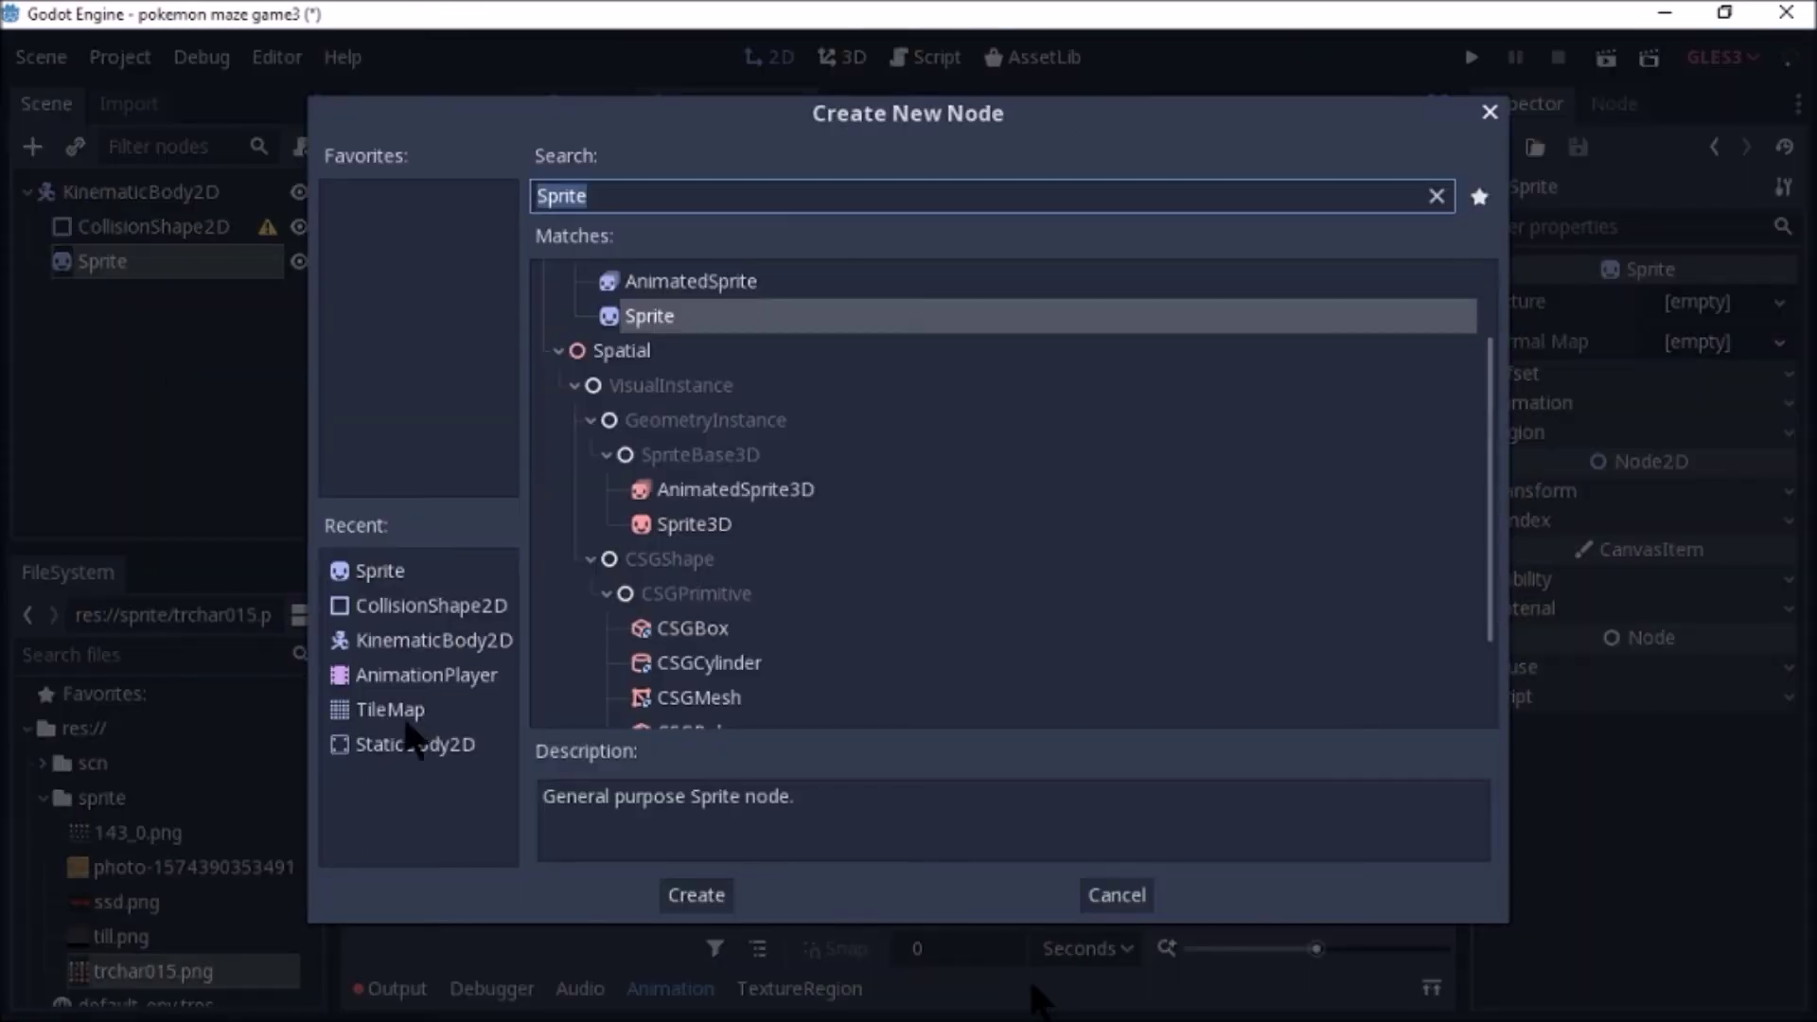
double_click(430, 675)
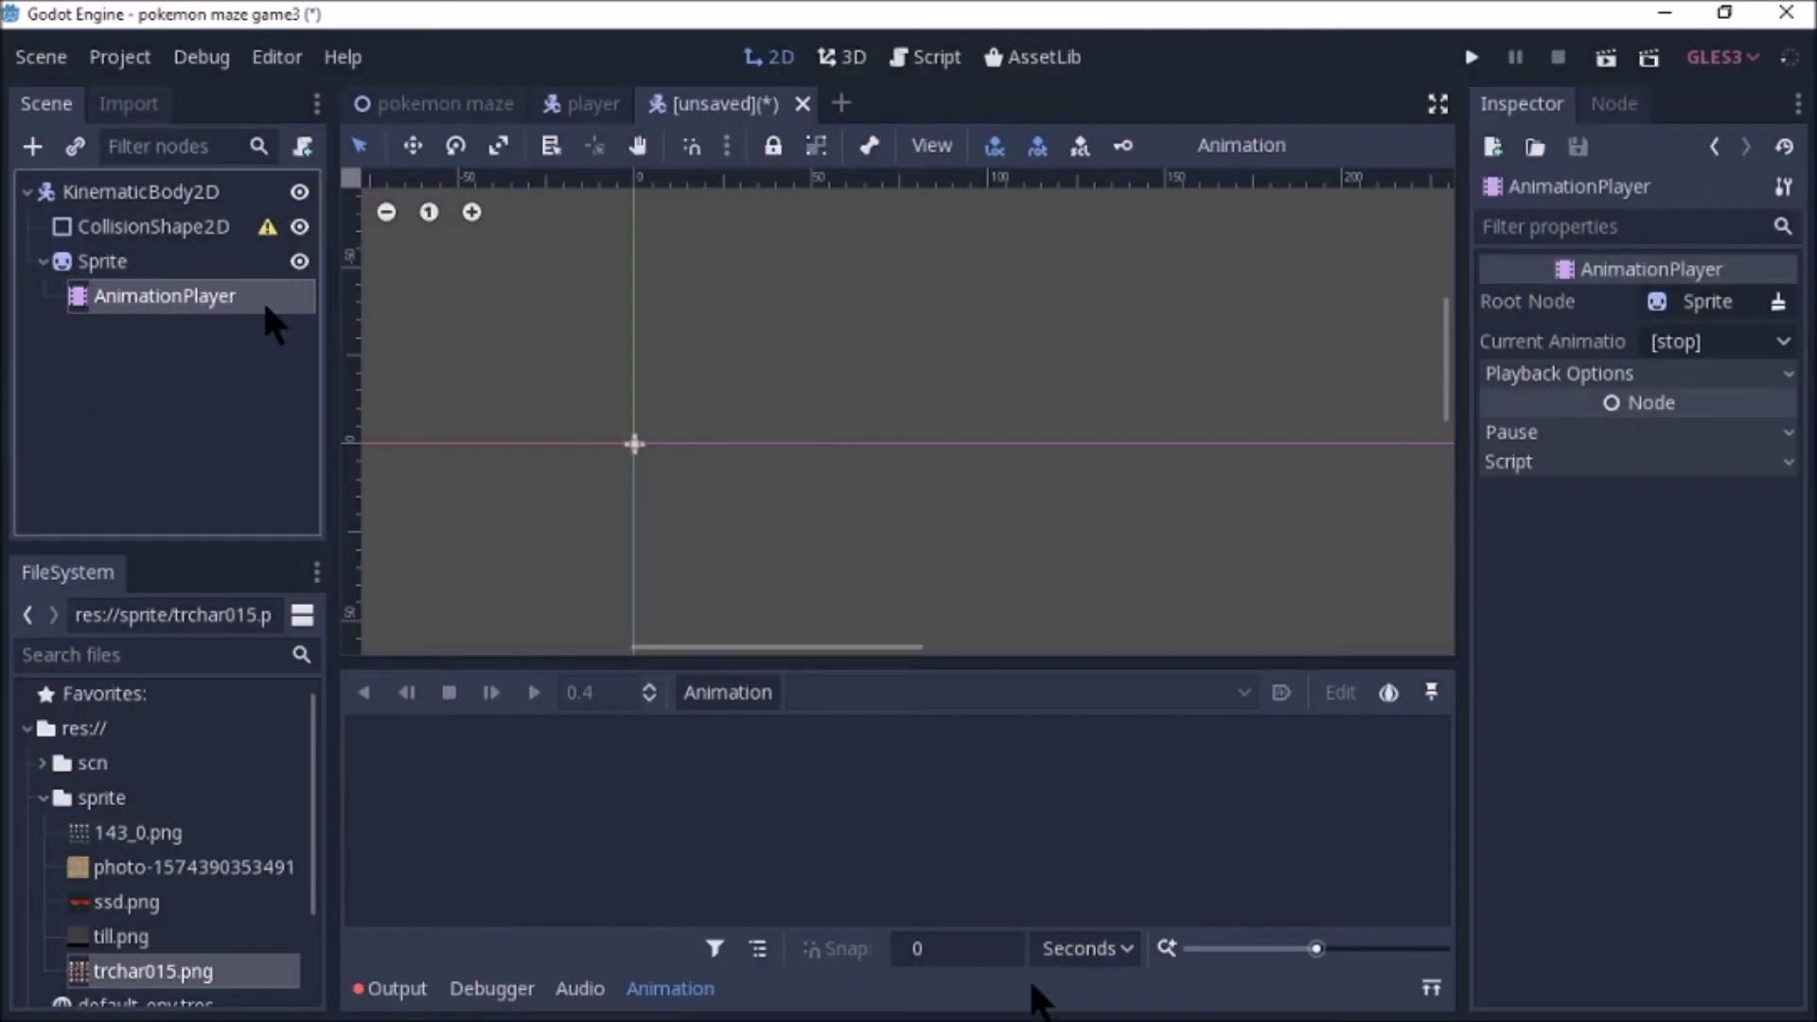
Assign a new RectangleShape2D to the CollisionShape2D.
click(227, 231)
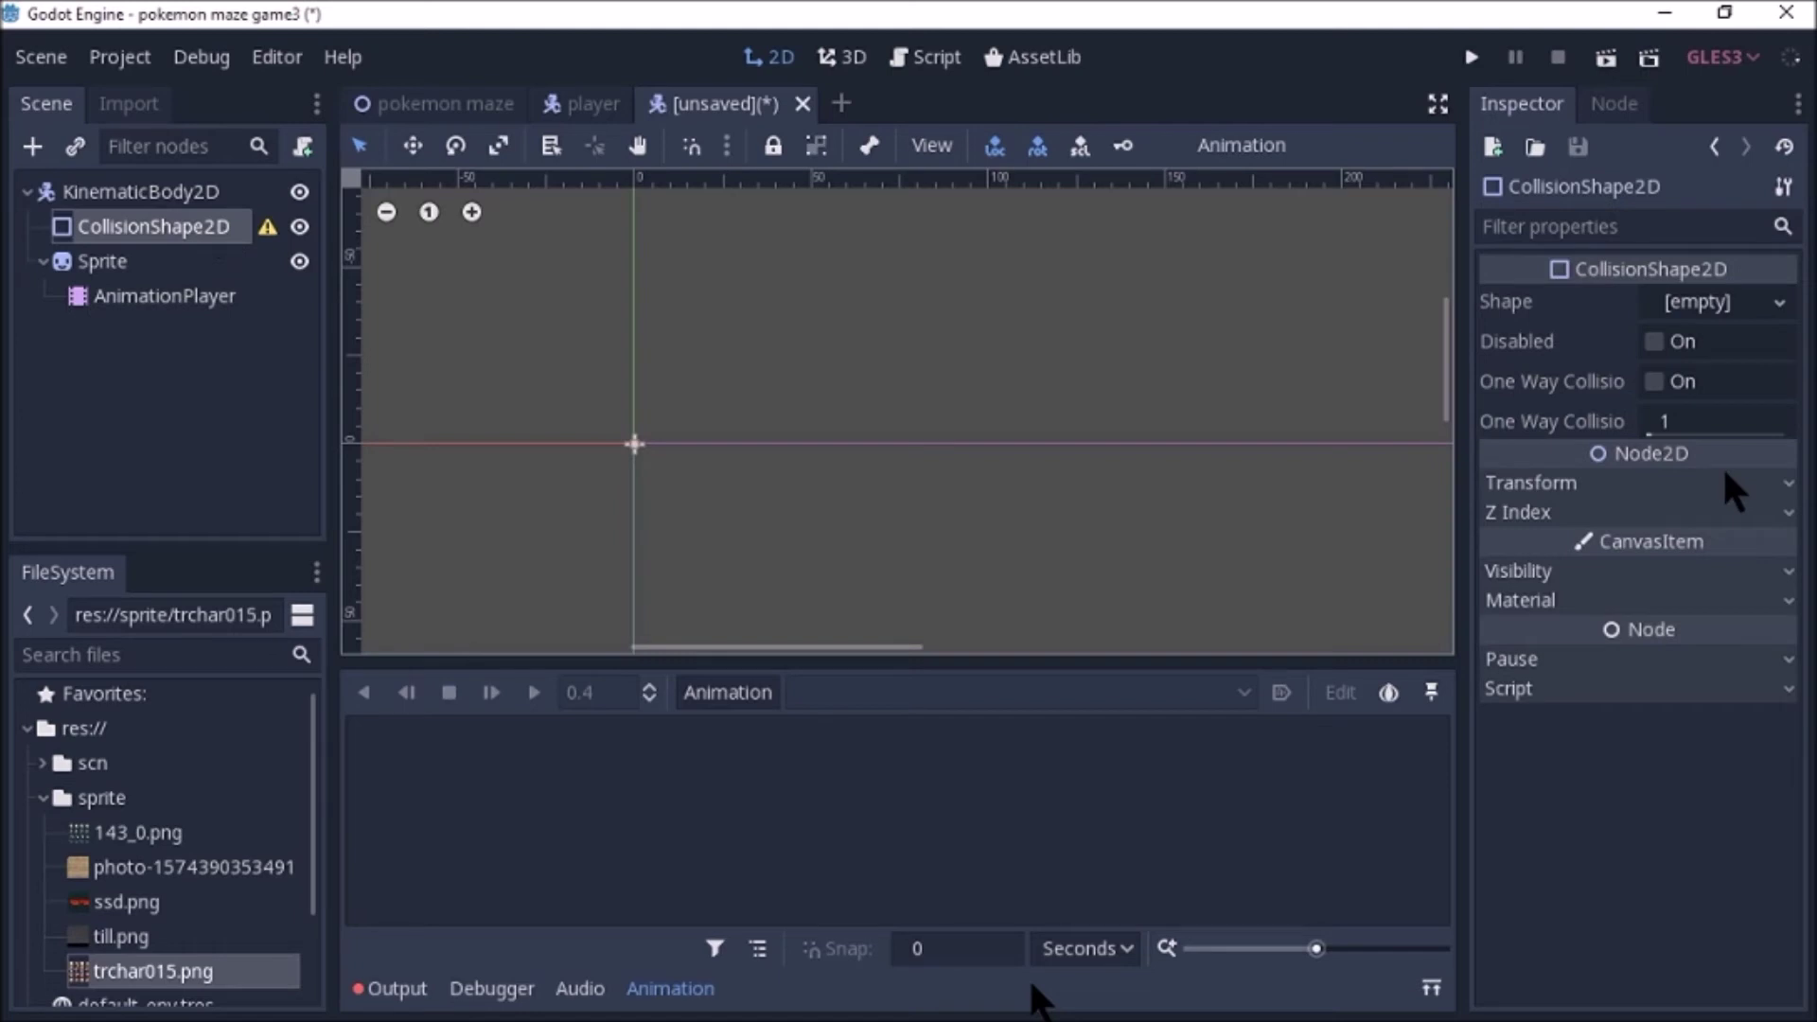
click(1784, 304)
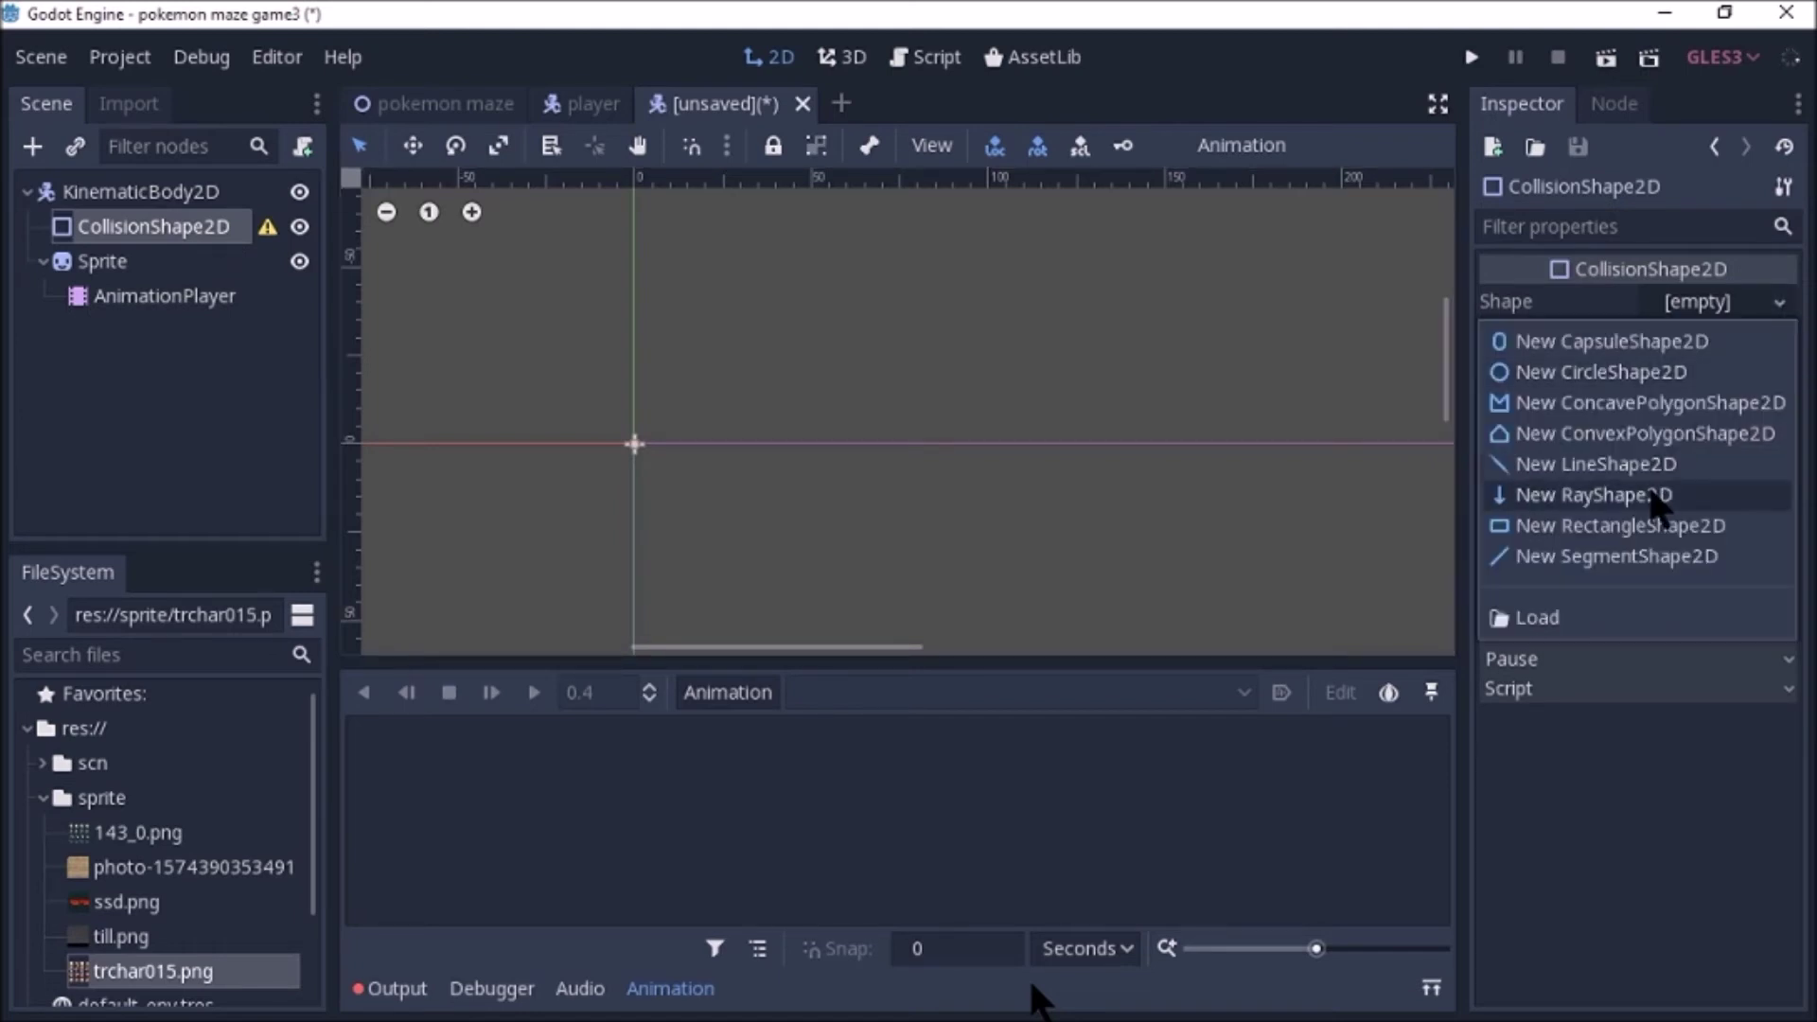
click(1624, 526)
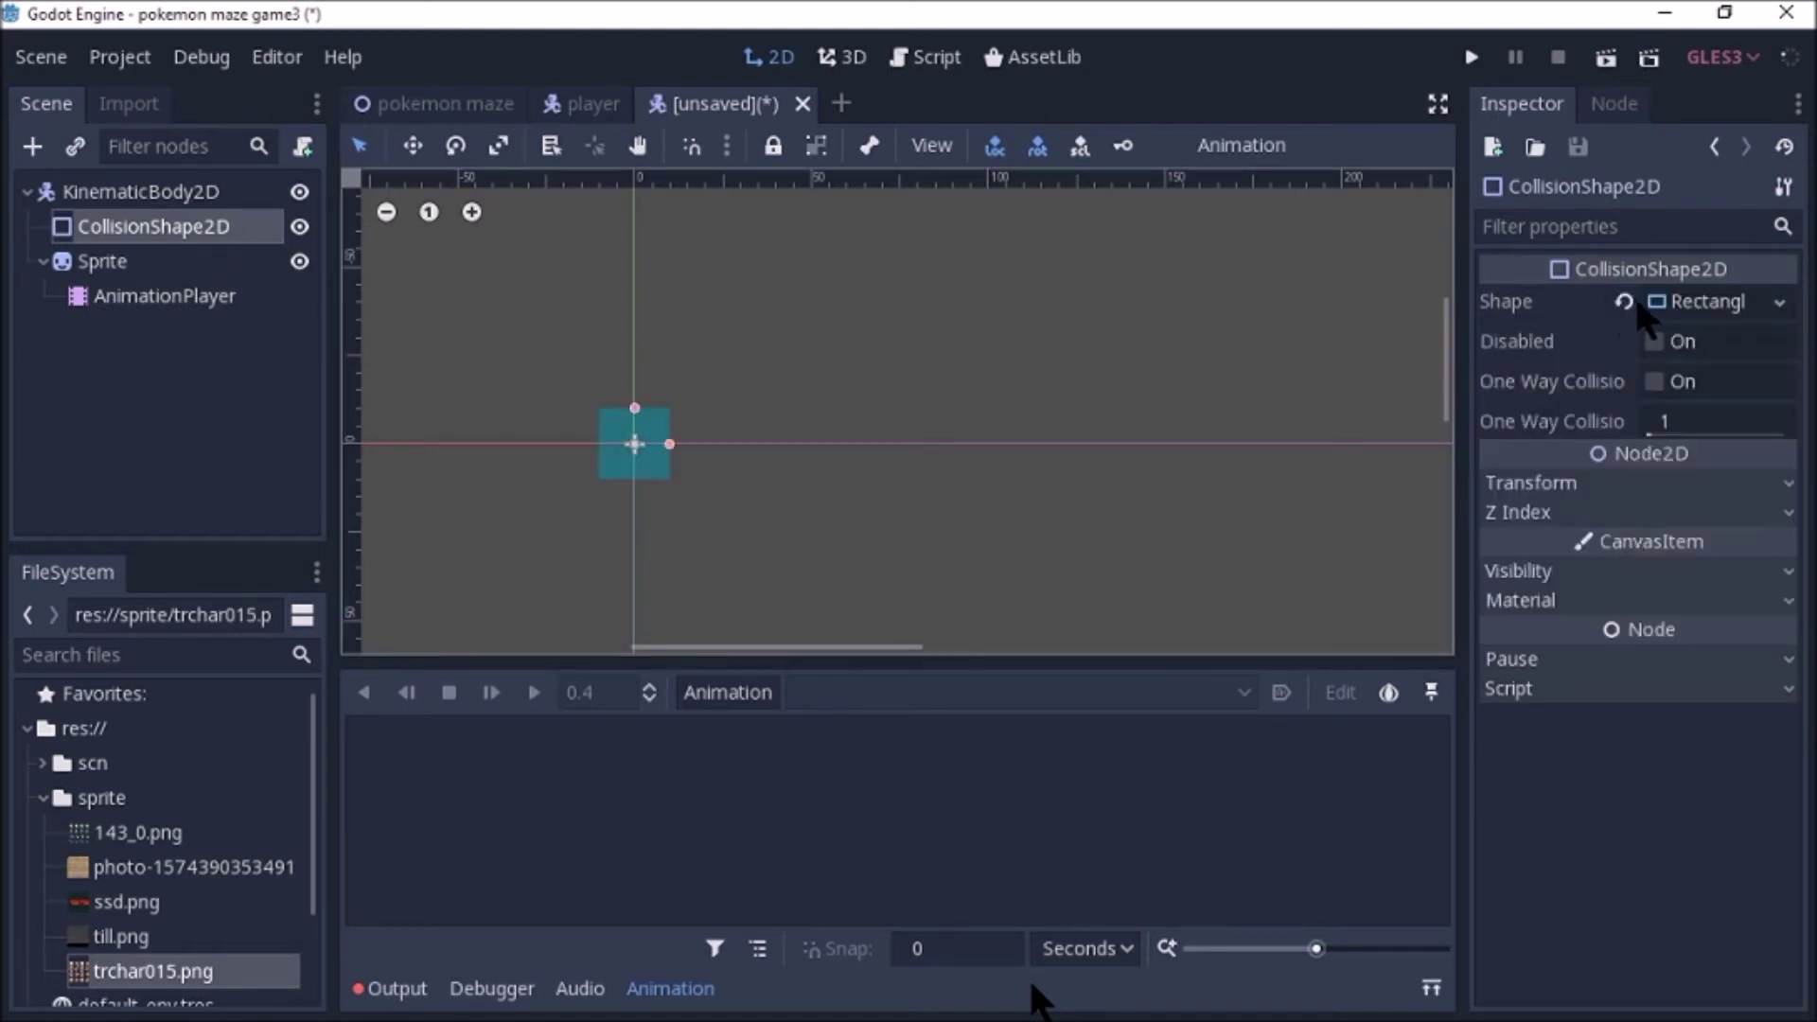
Set the rectangle collision shape's extents to 13 in x and 13 in y.
click(1690, 302)
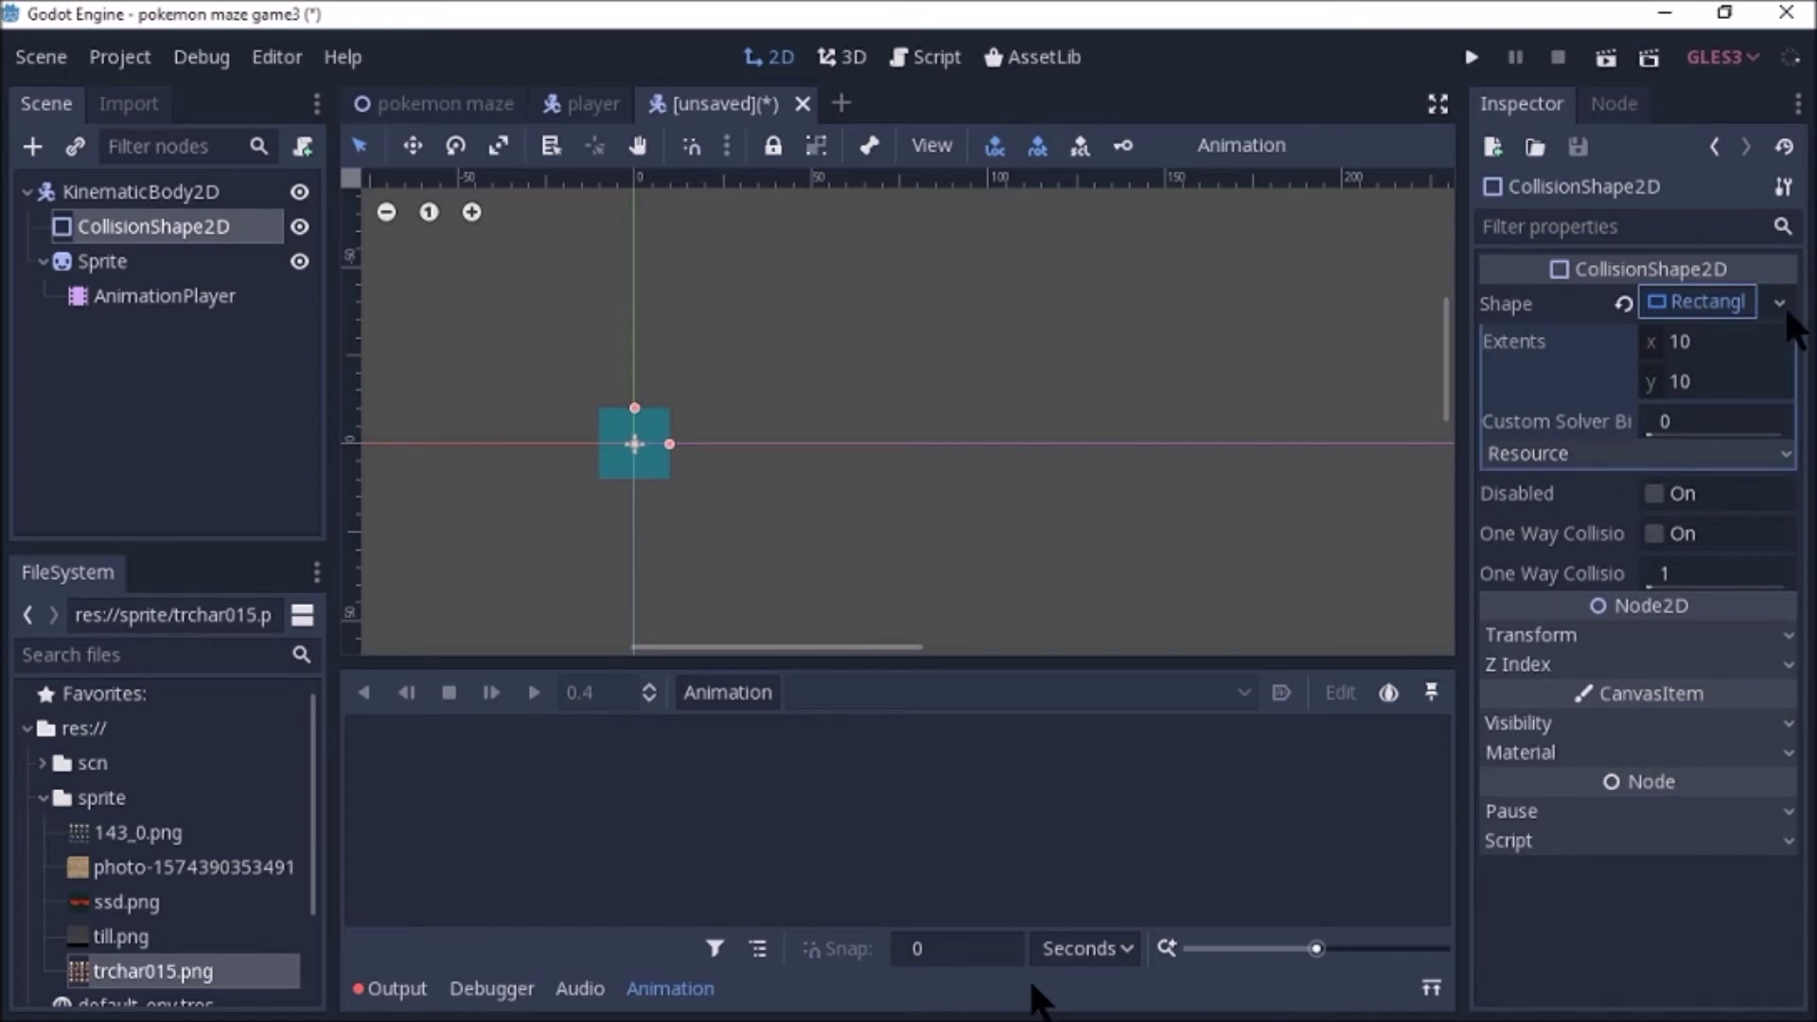
click(1753, 338)
key(BackSpace)
text(13)
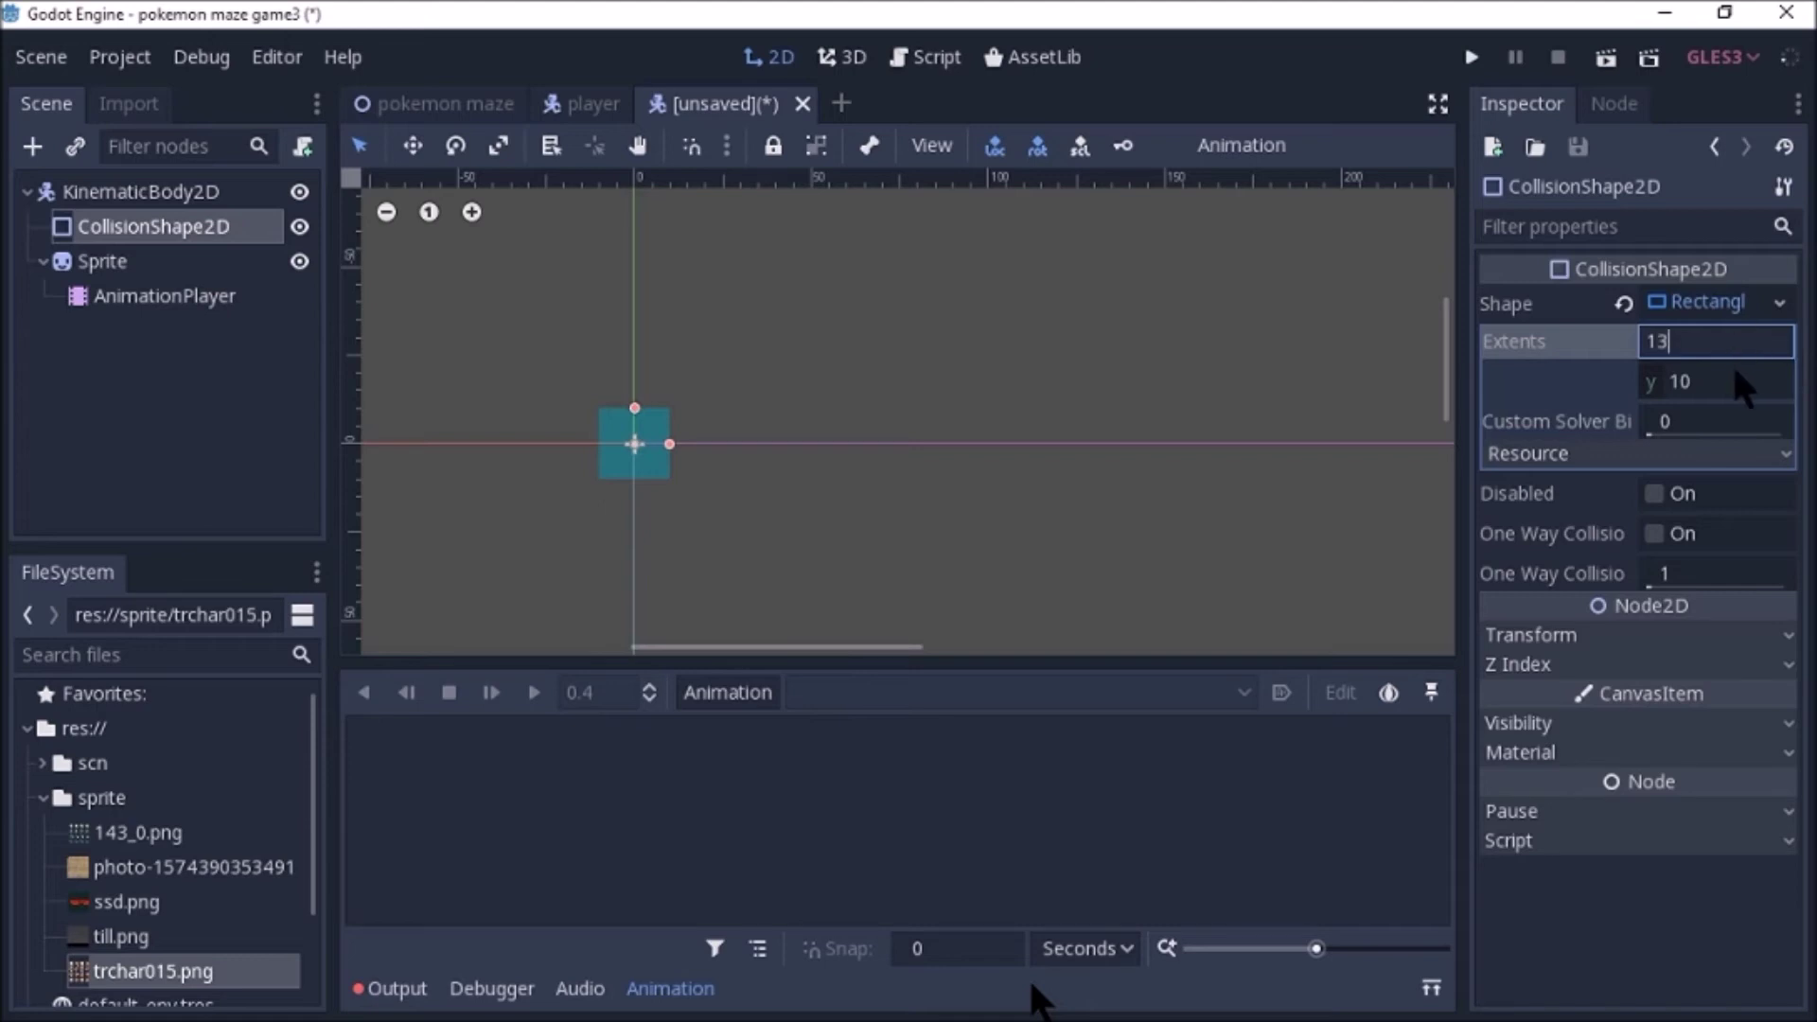
click(1739, 383)
key(BackSpace)
text(13)
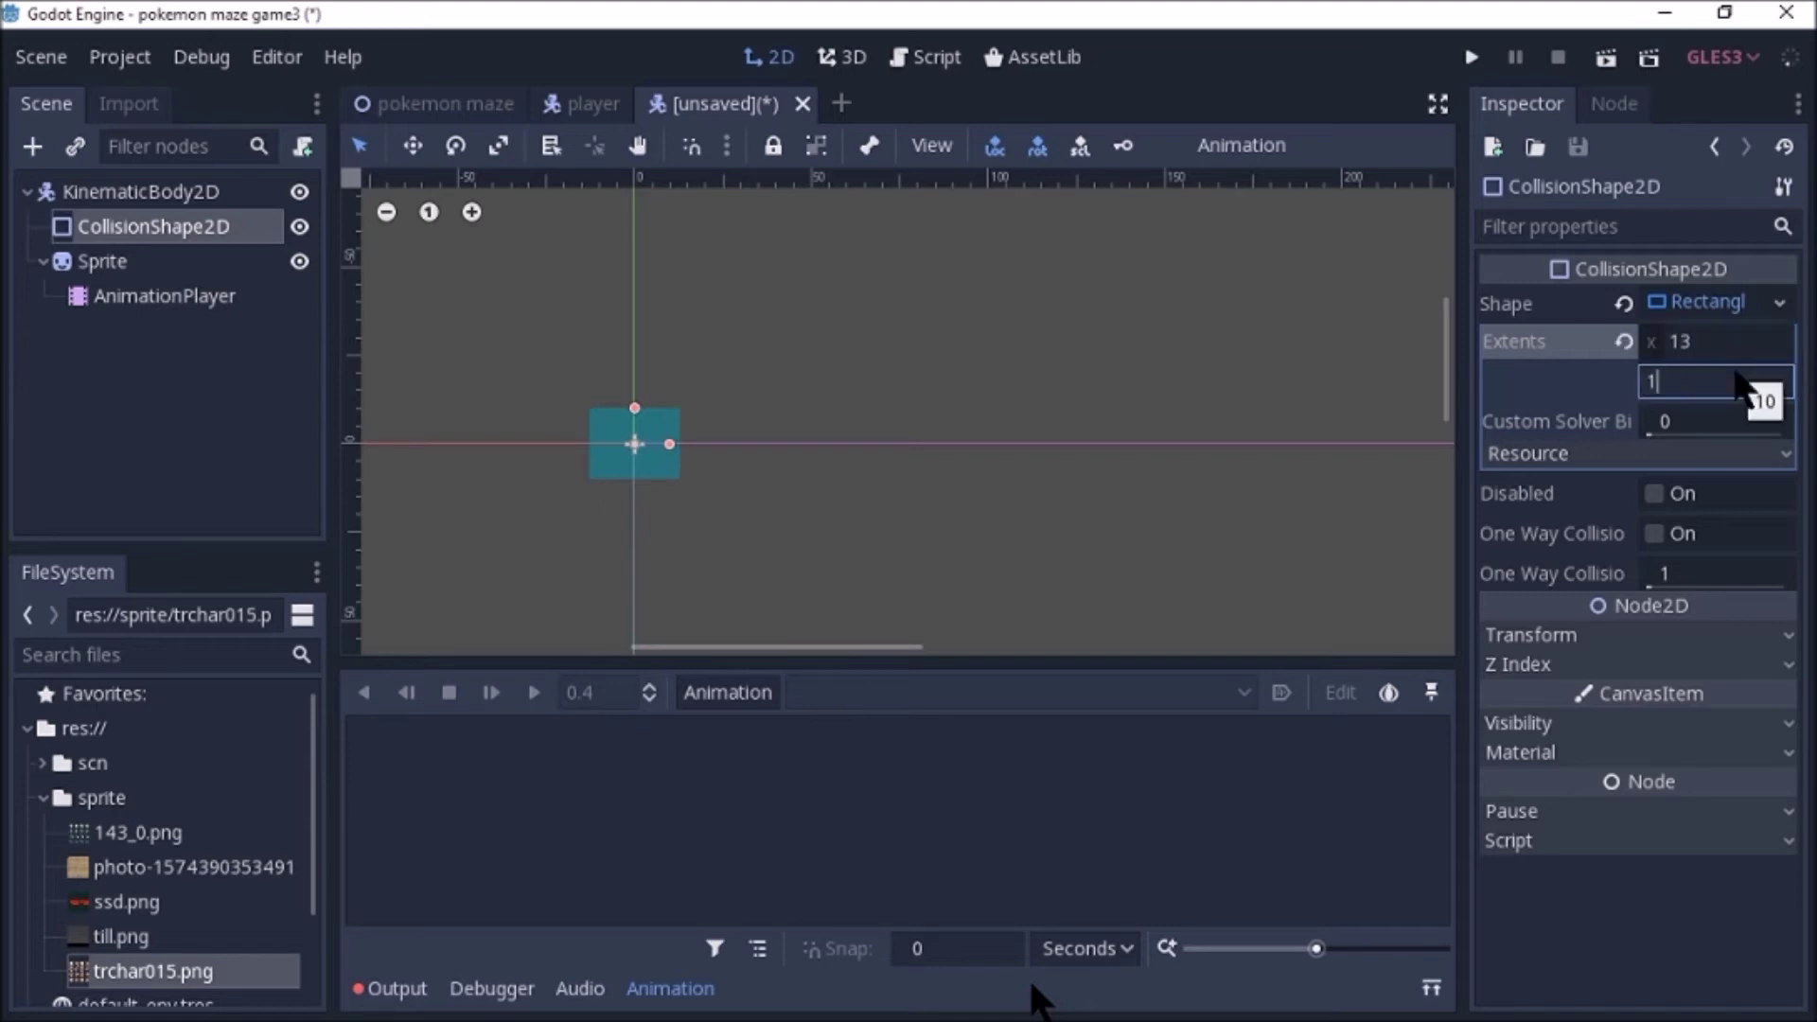
click(1094, 417)
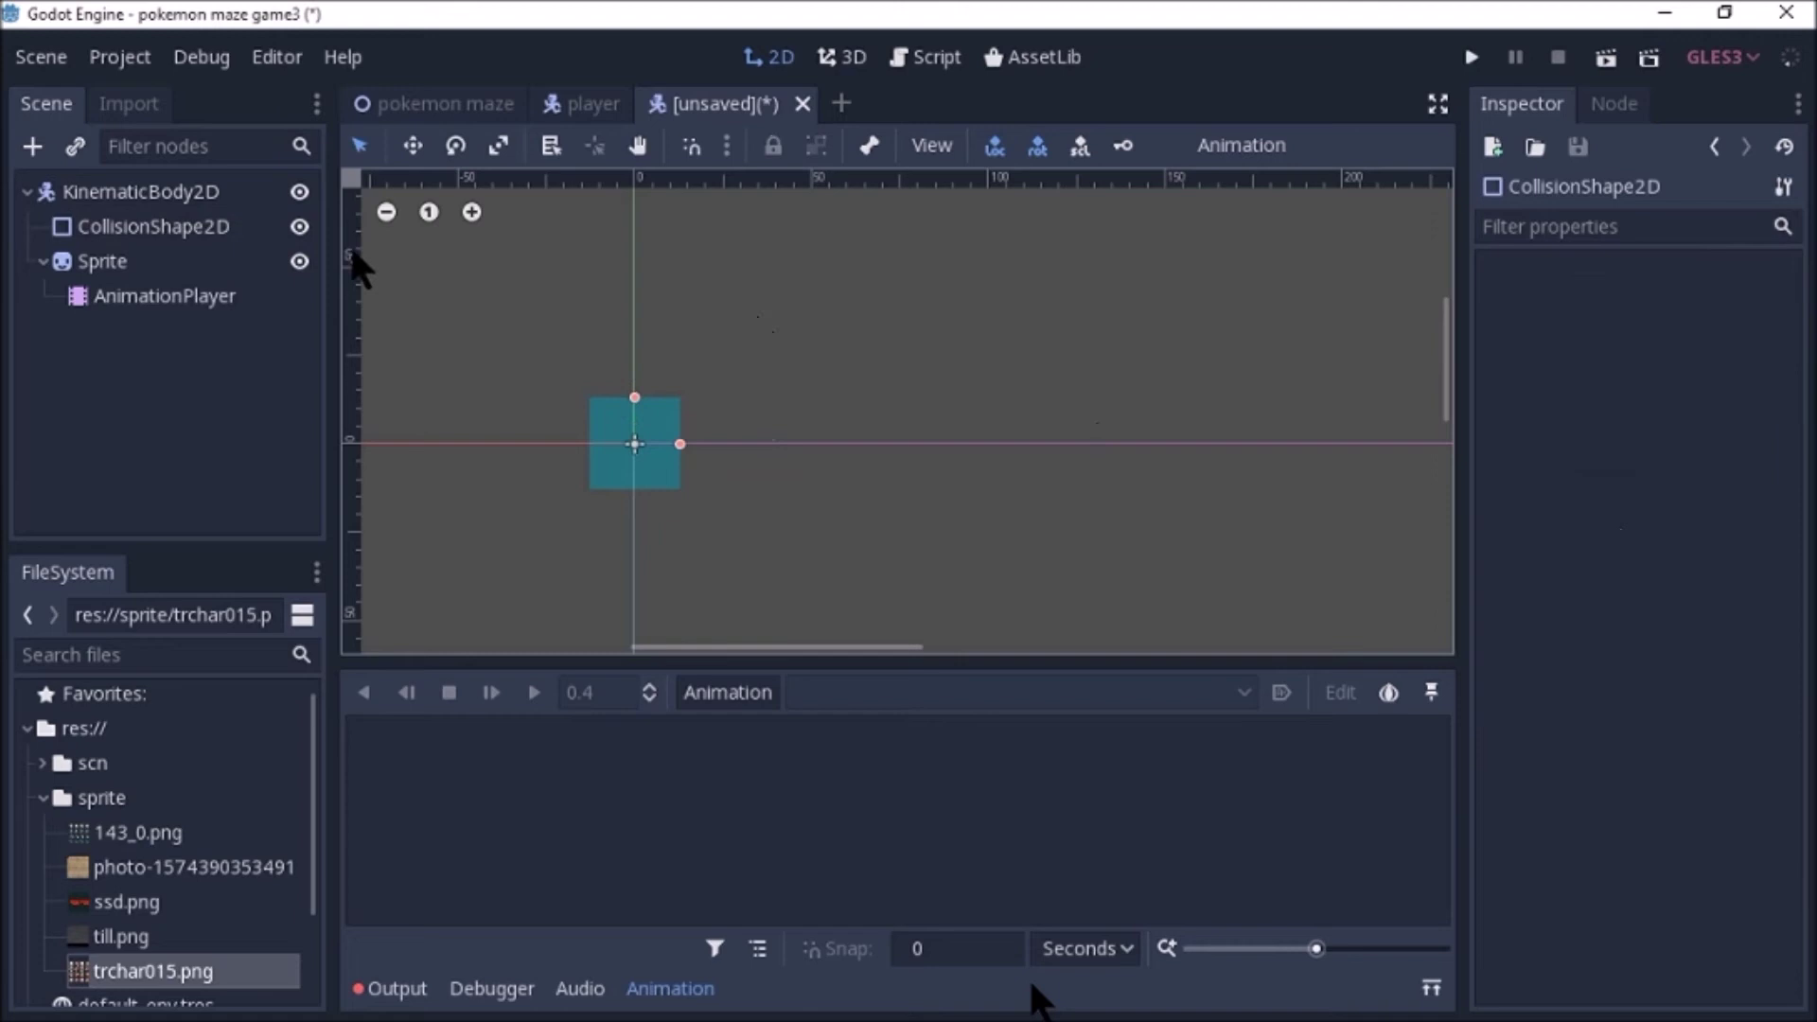
Rename the KinematicBody2D root node to emy.
double_click(135, 191)
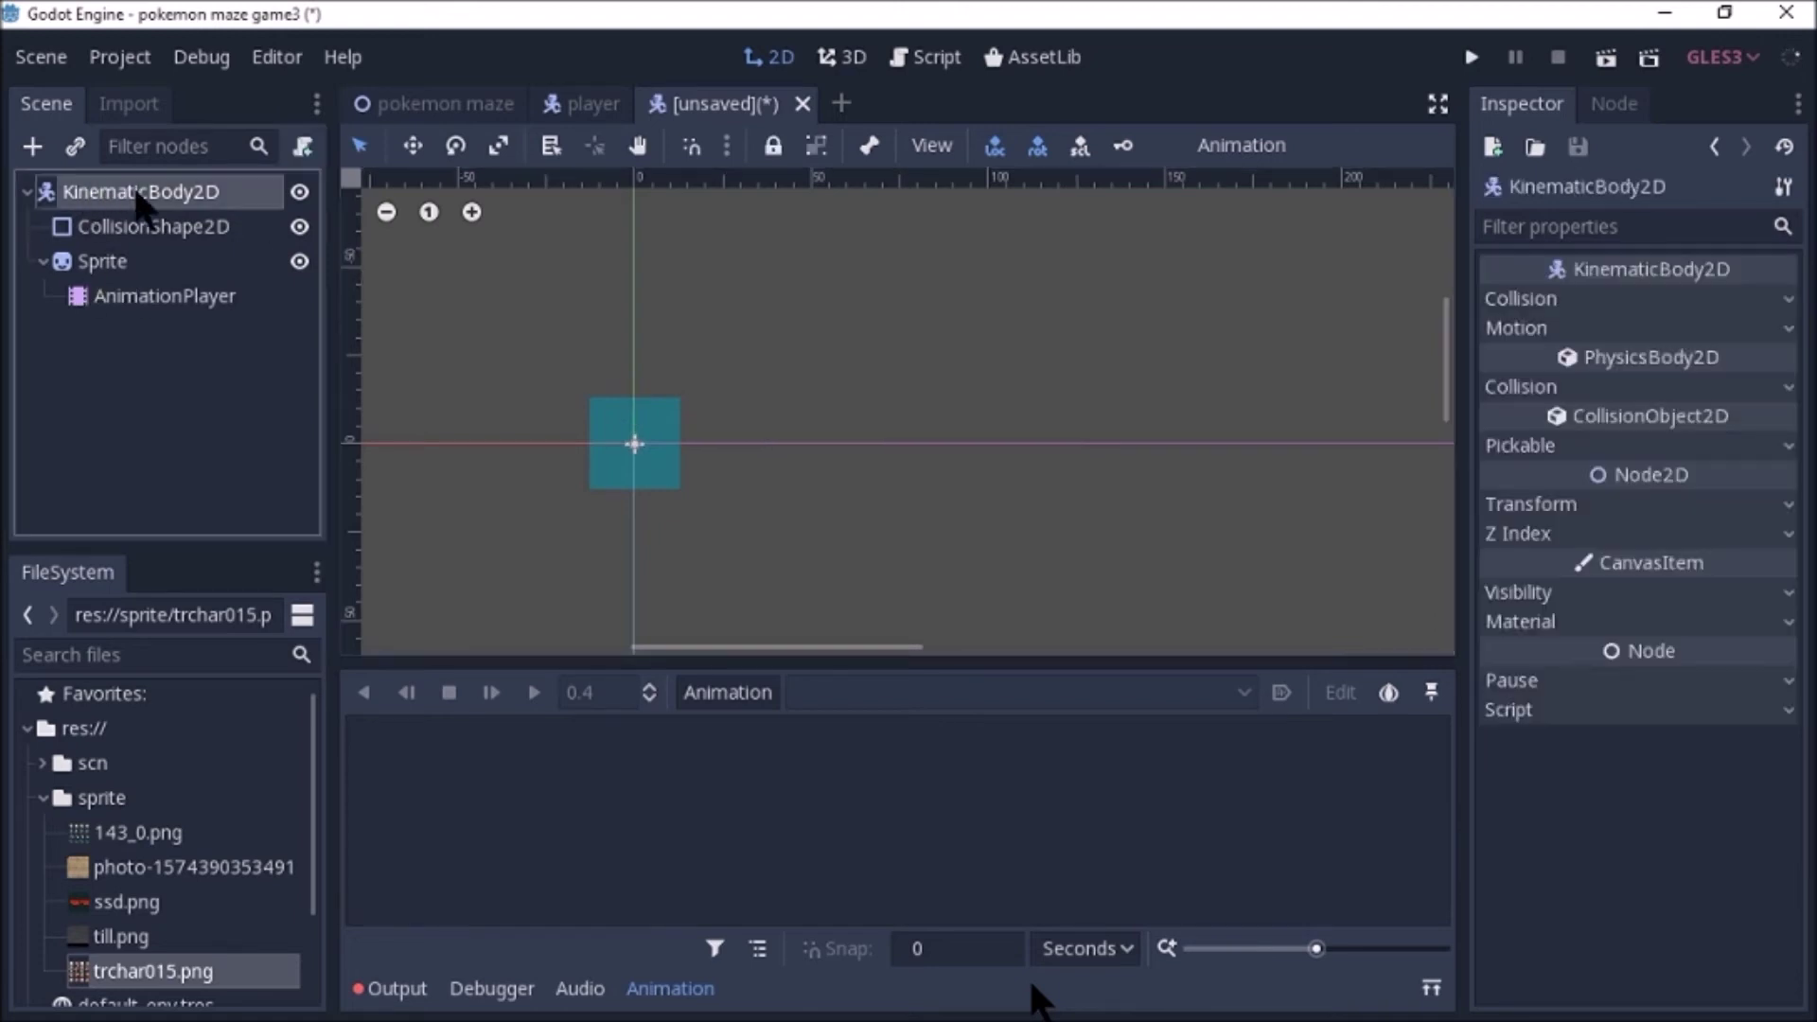
key(BackSpace)
text(e)
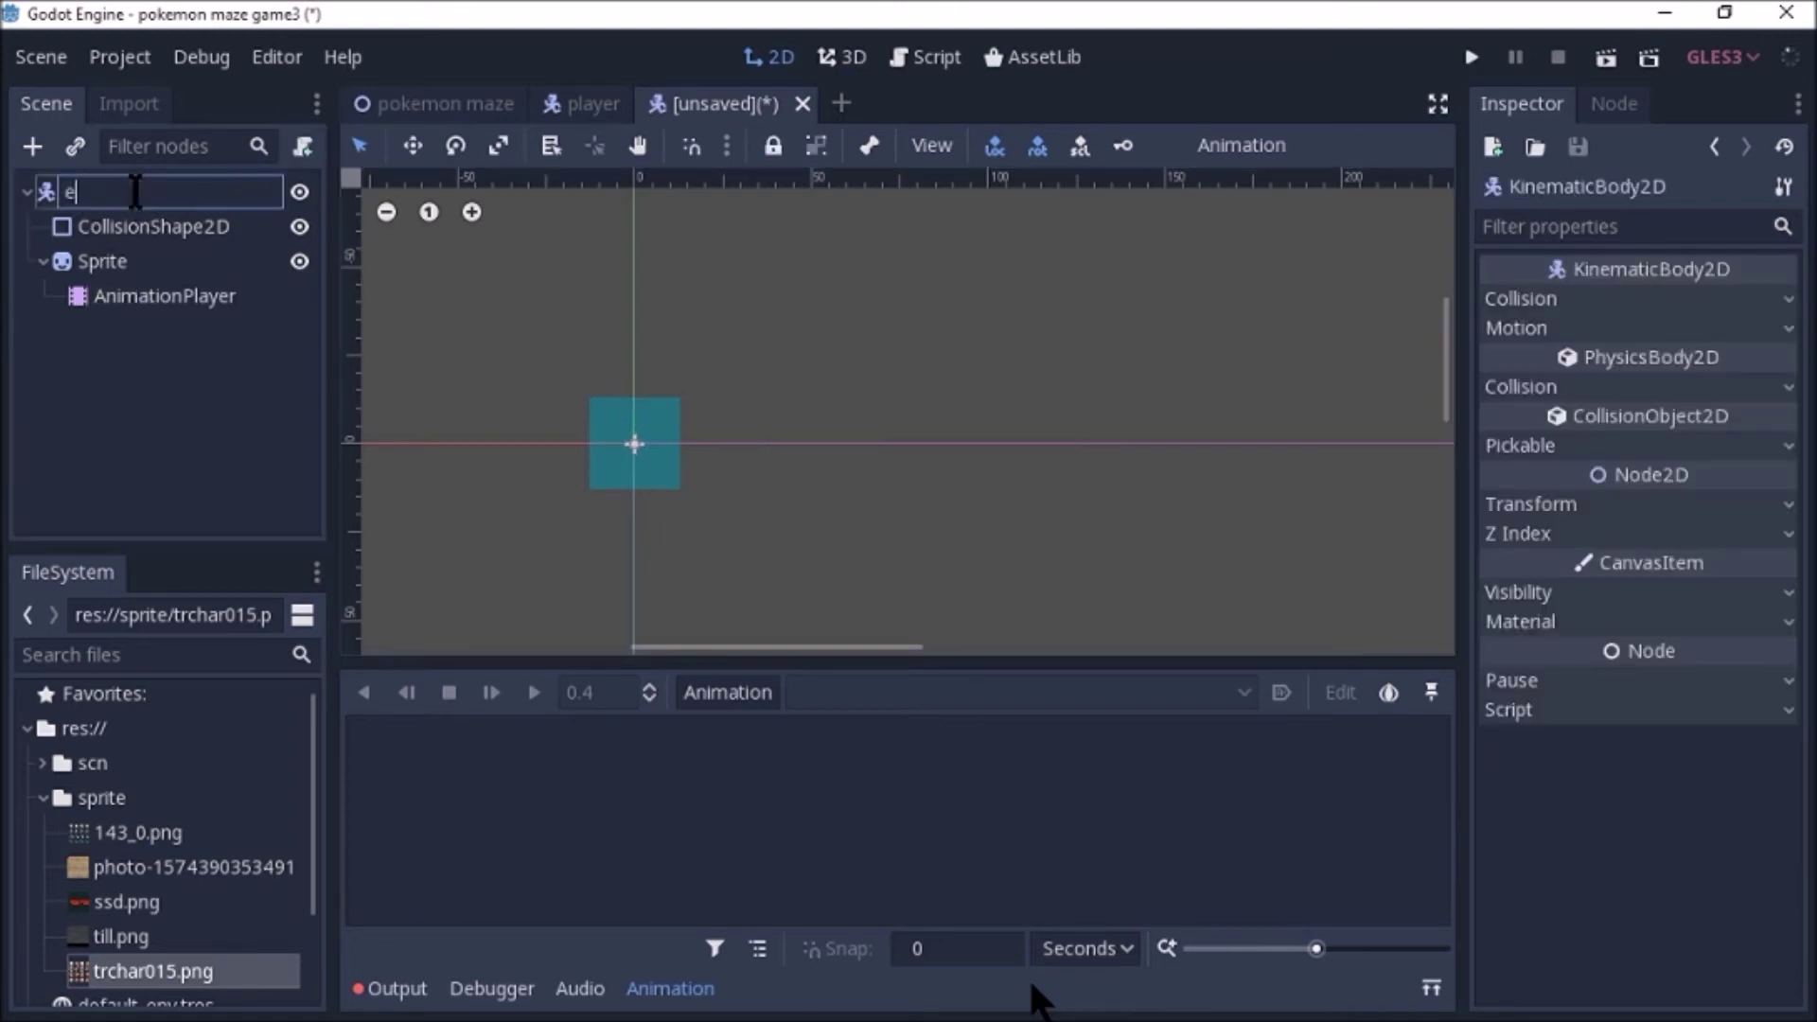
text(my)
Assign 143_0.png from the sprite folder as the Sprite node's texture.
click(104, 261)
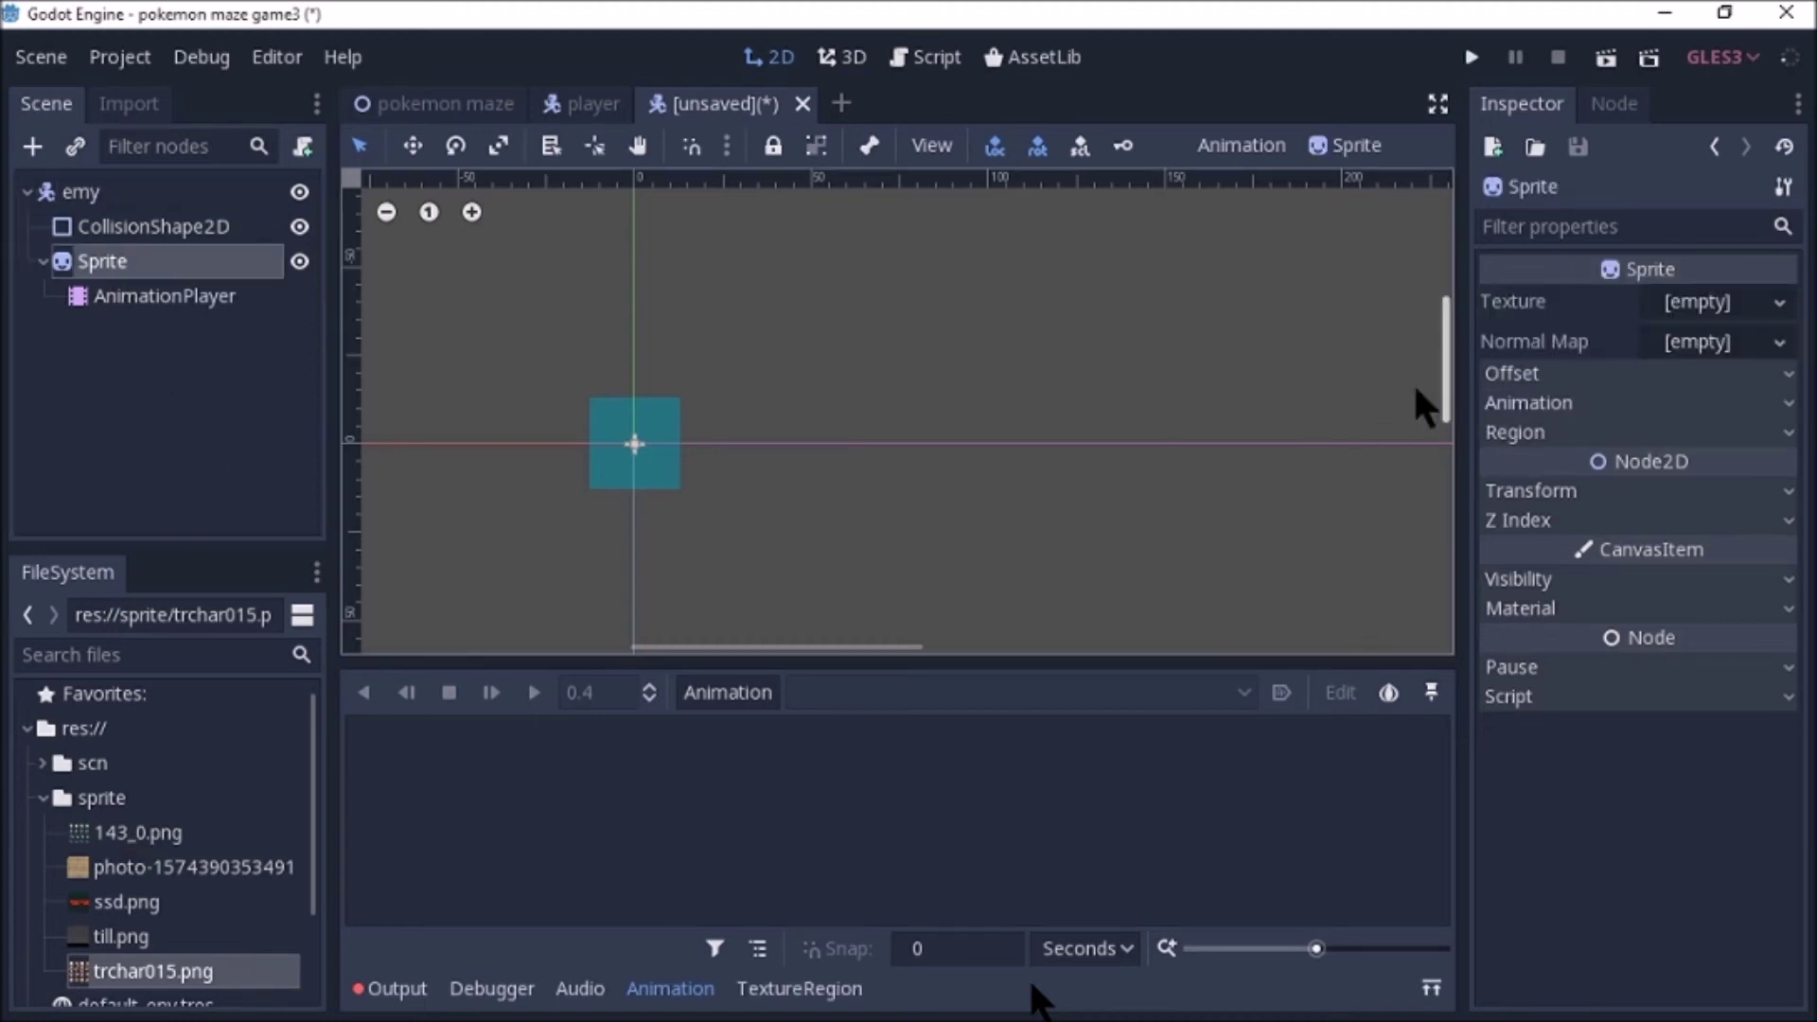
drag(122, 840, 1694, 308)
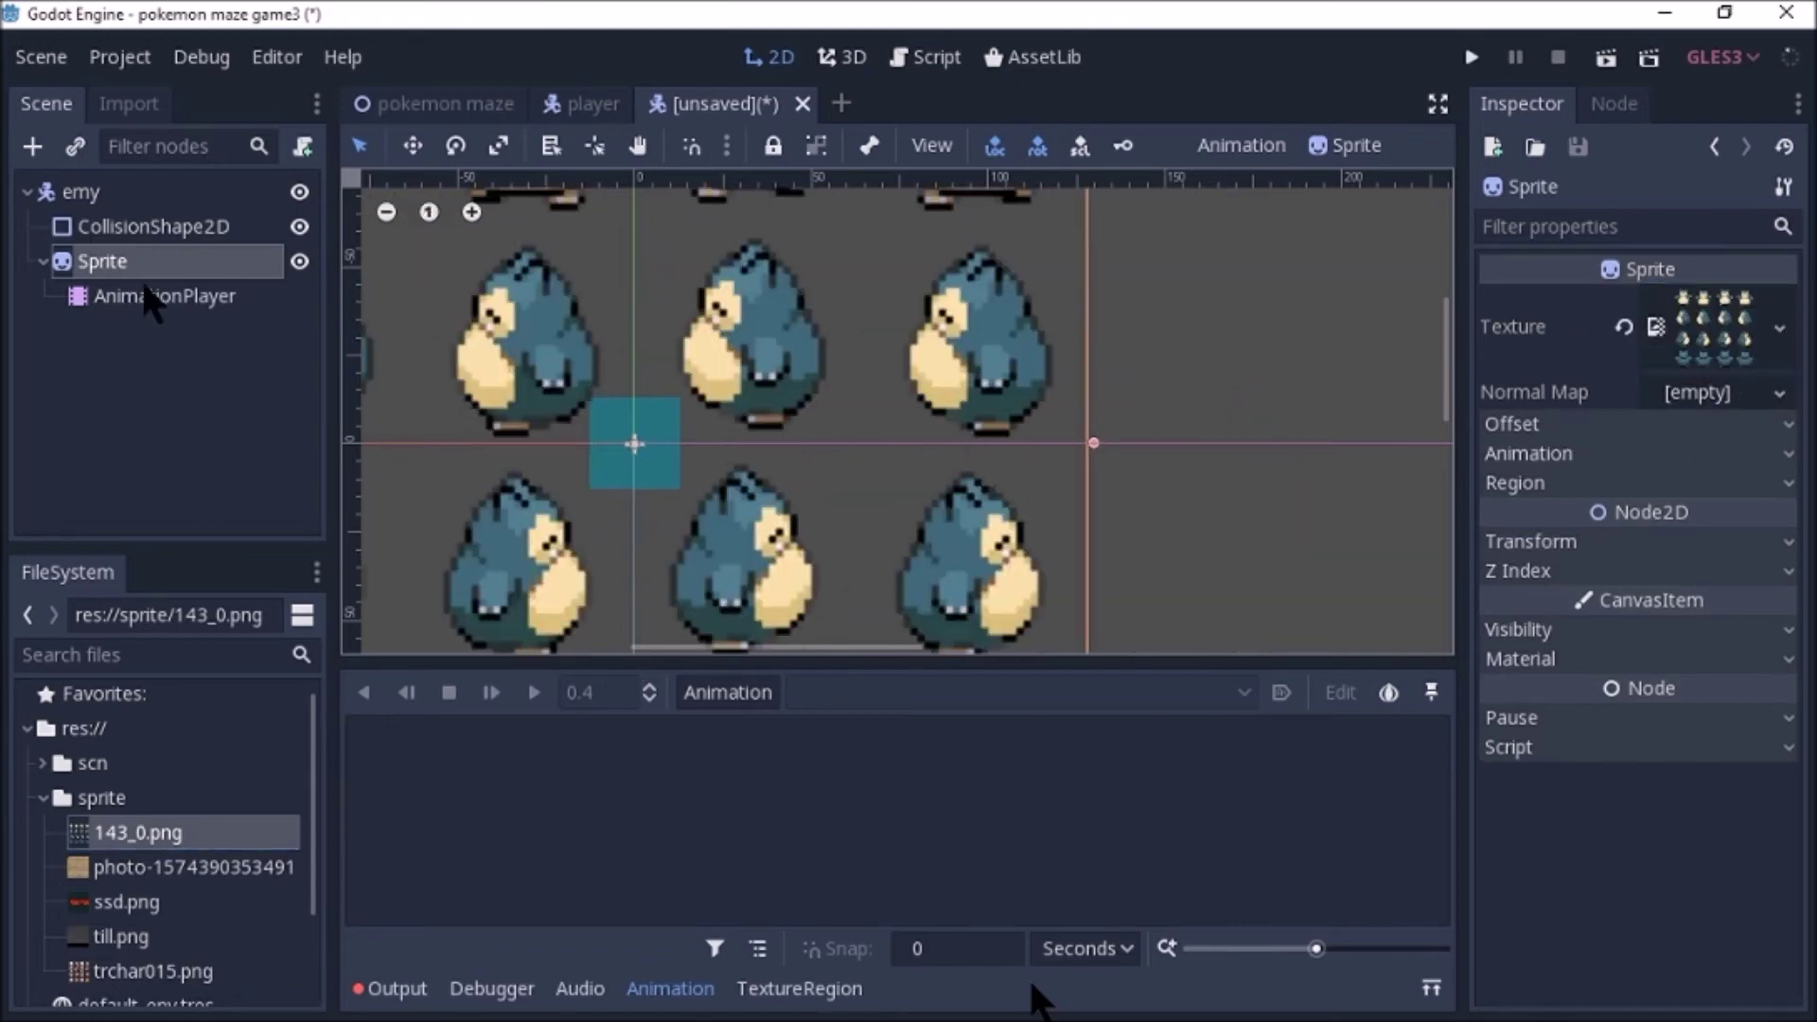
click(151, 301)
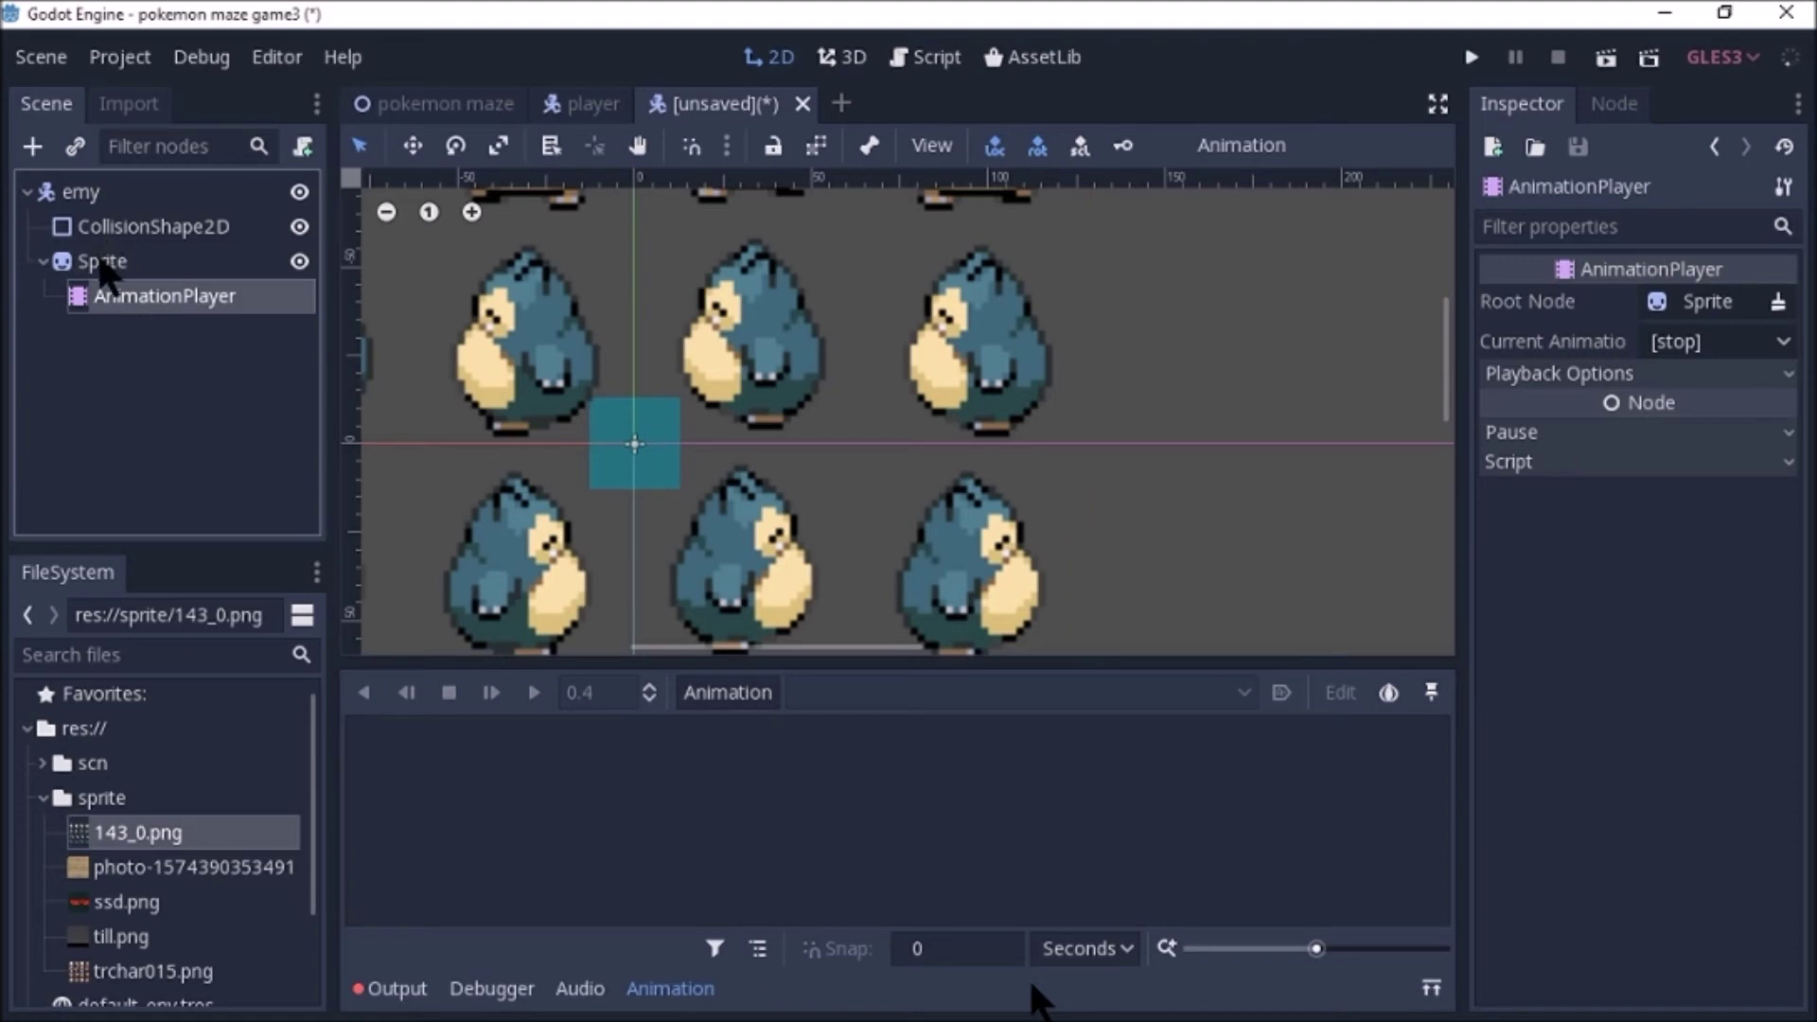
Split the Sprite's texture into a grid of 4 vertical frames and 4 horizontal frames.
click(109, 263)
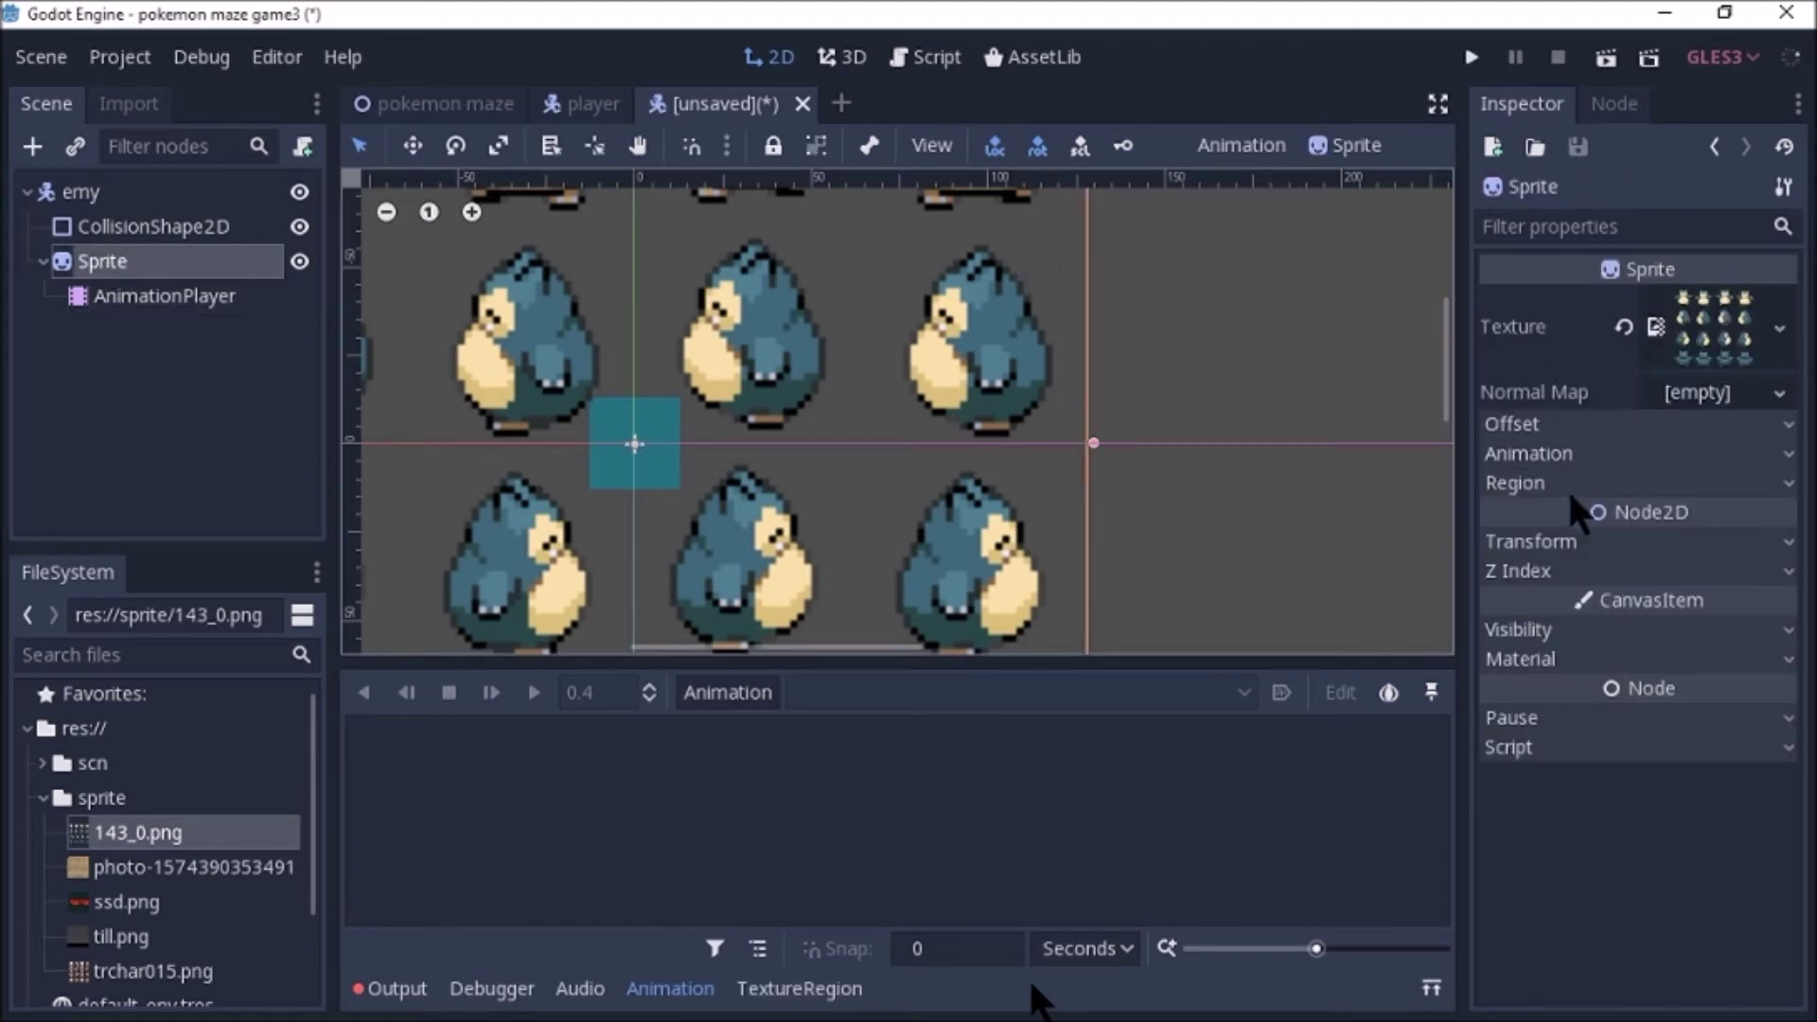
click(1563, 453)
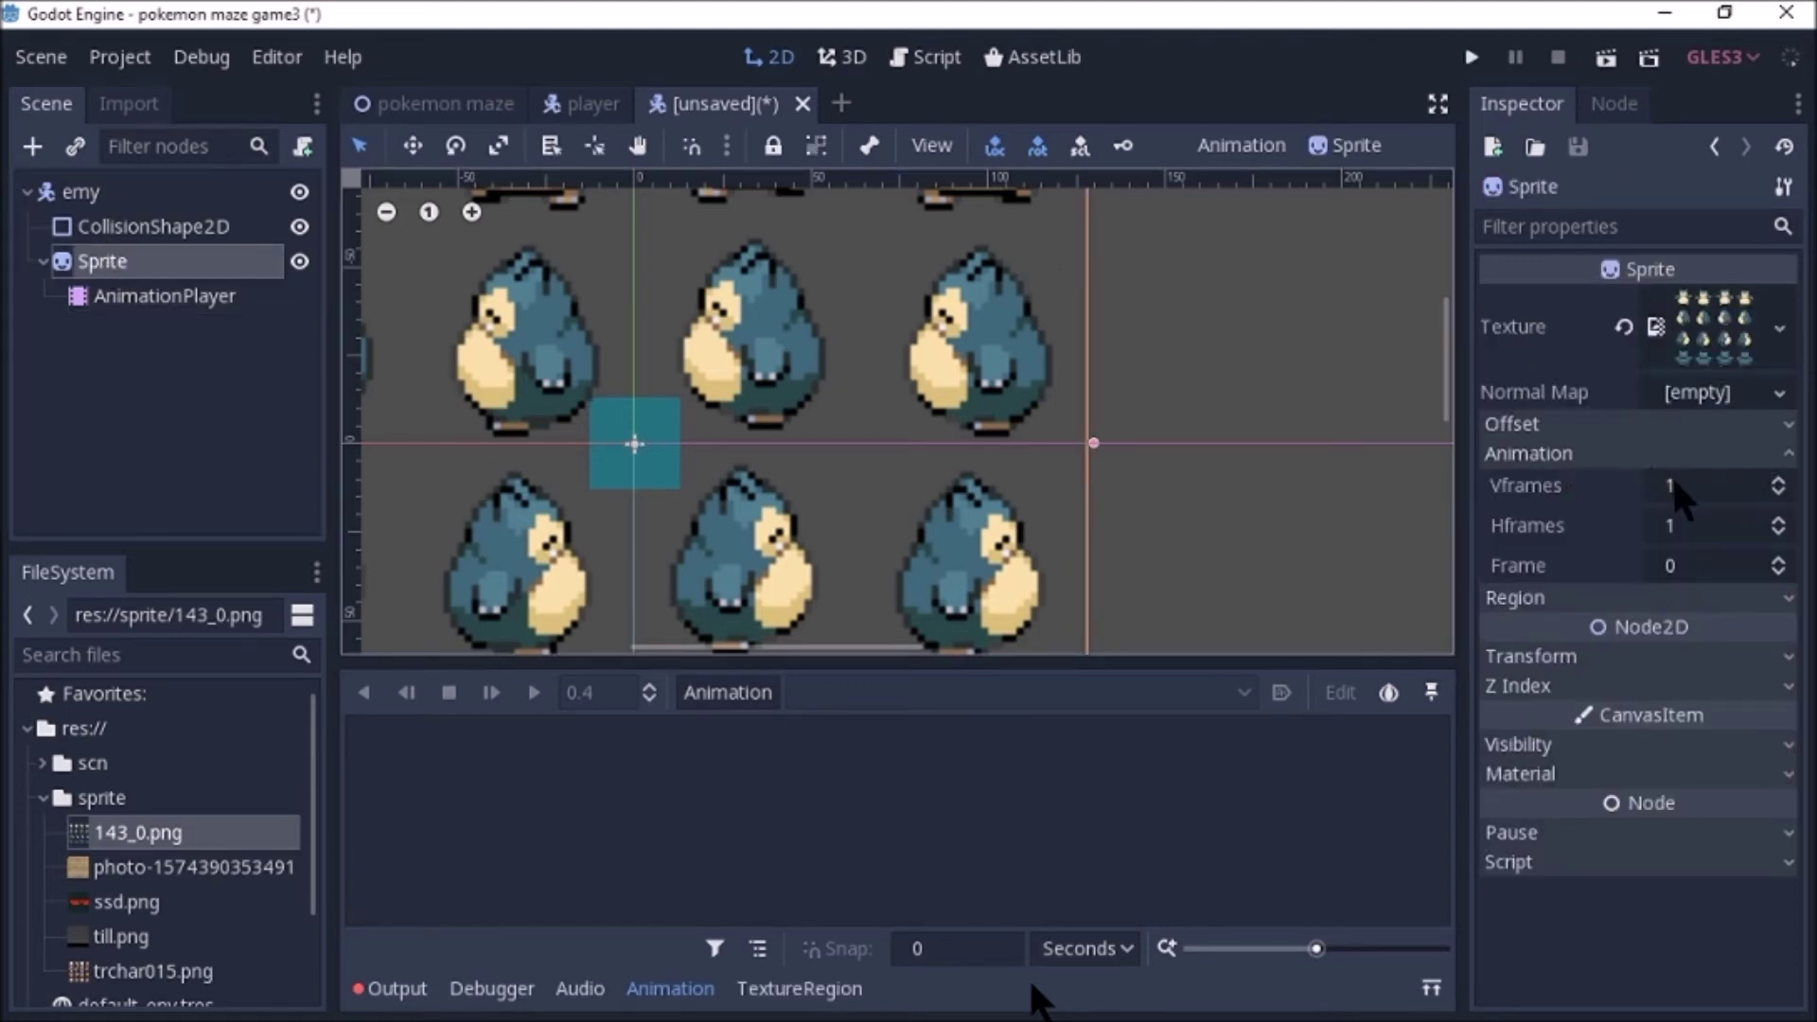
click(1780, 480)
click(1779, 481)
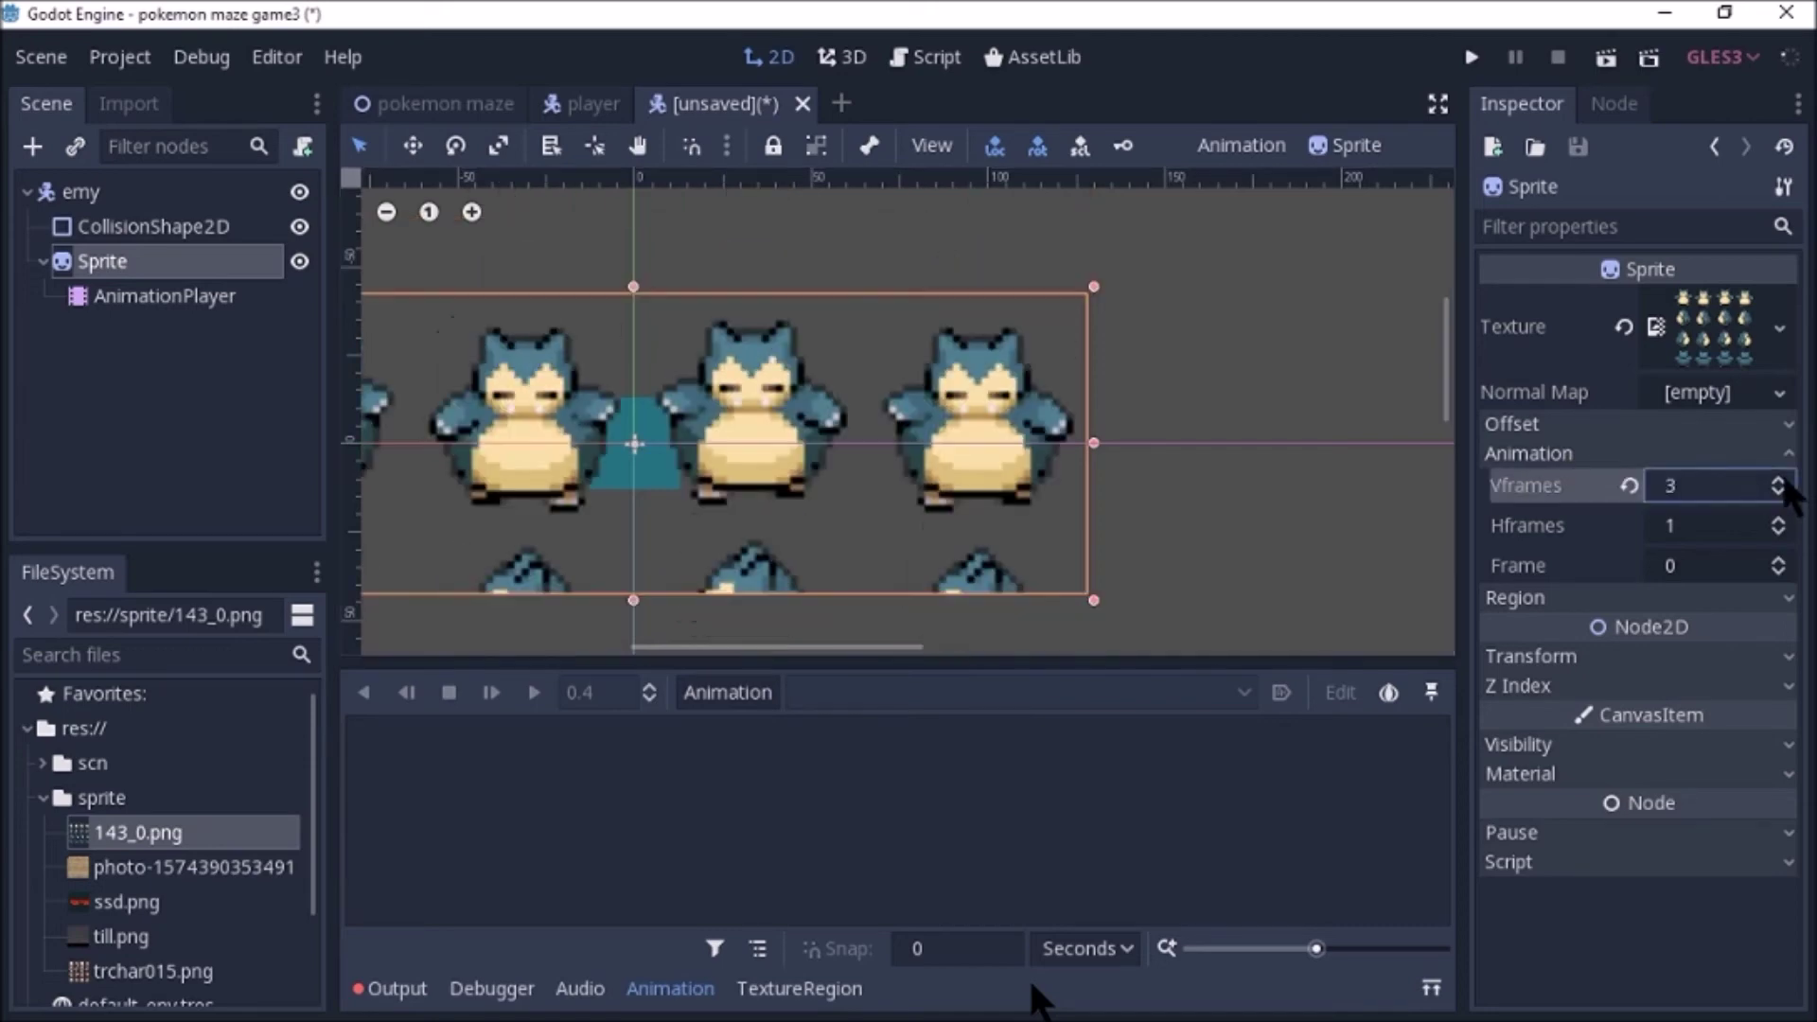
click(1779, 480)
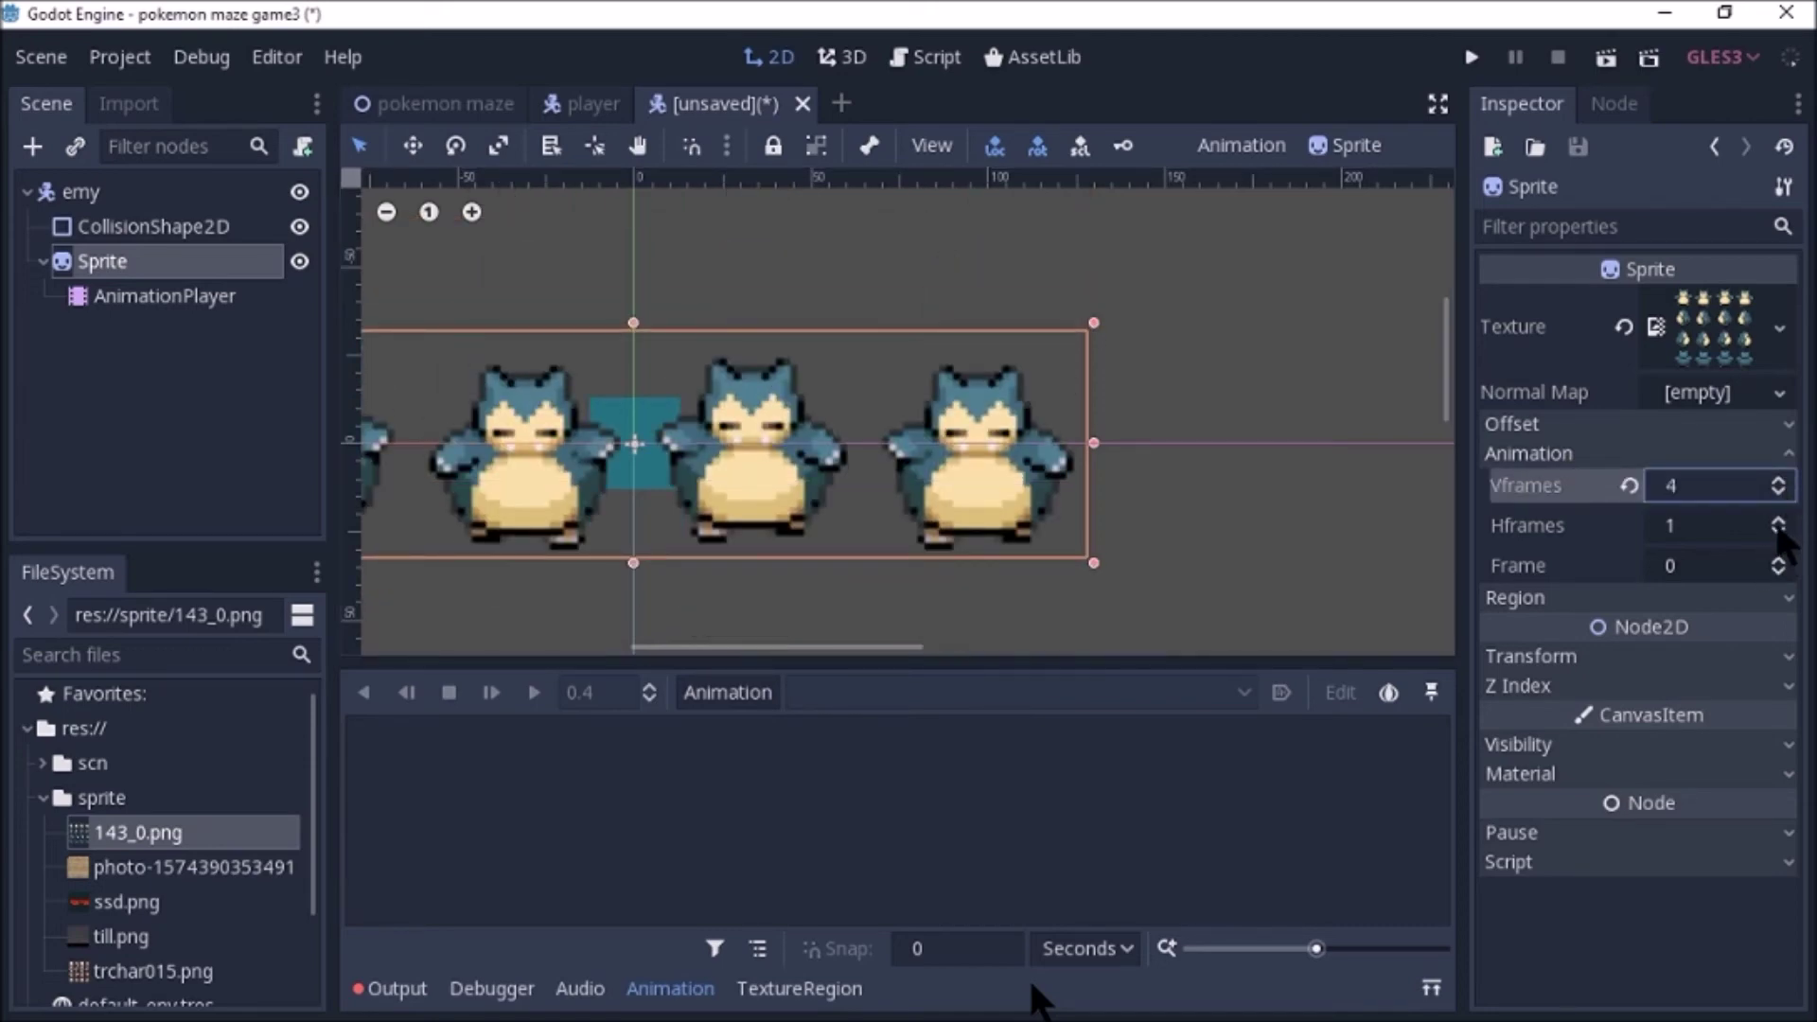
click(1777, 524)
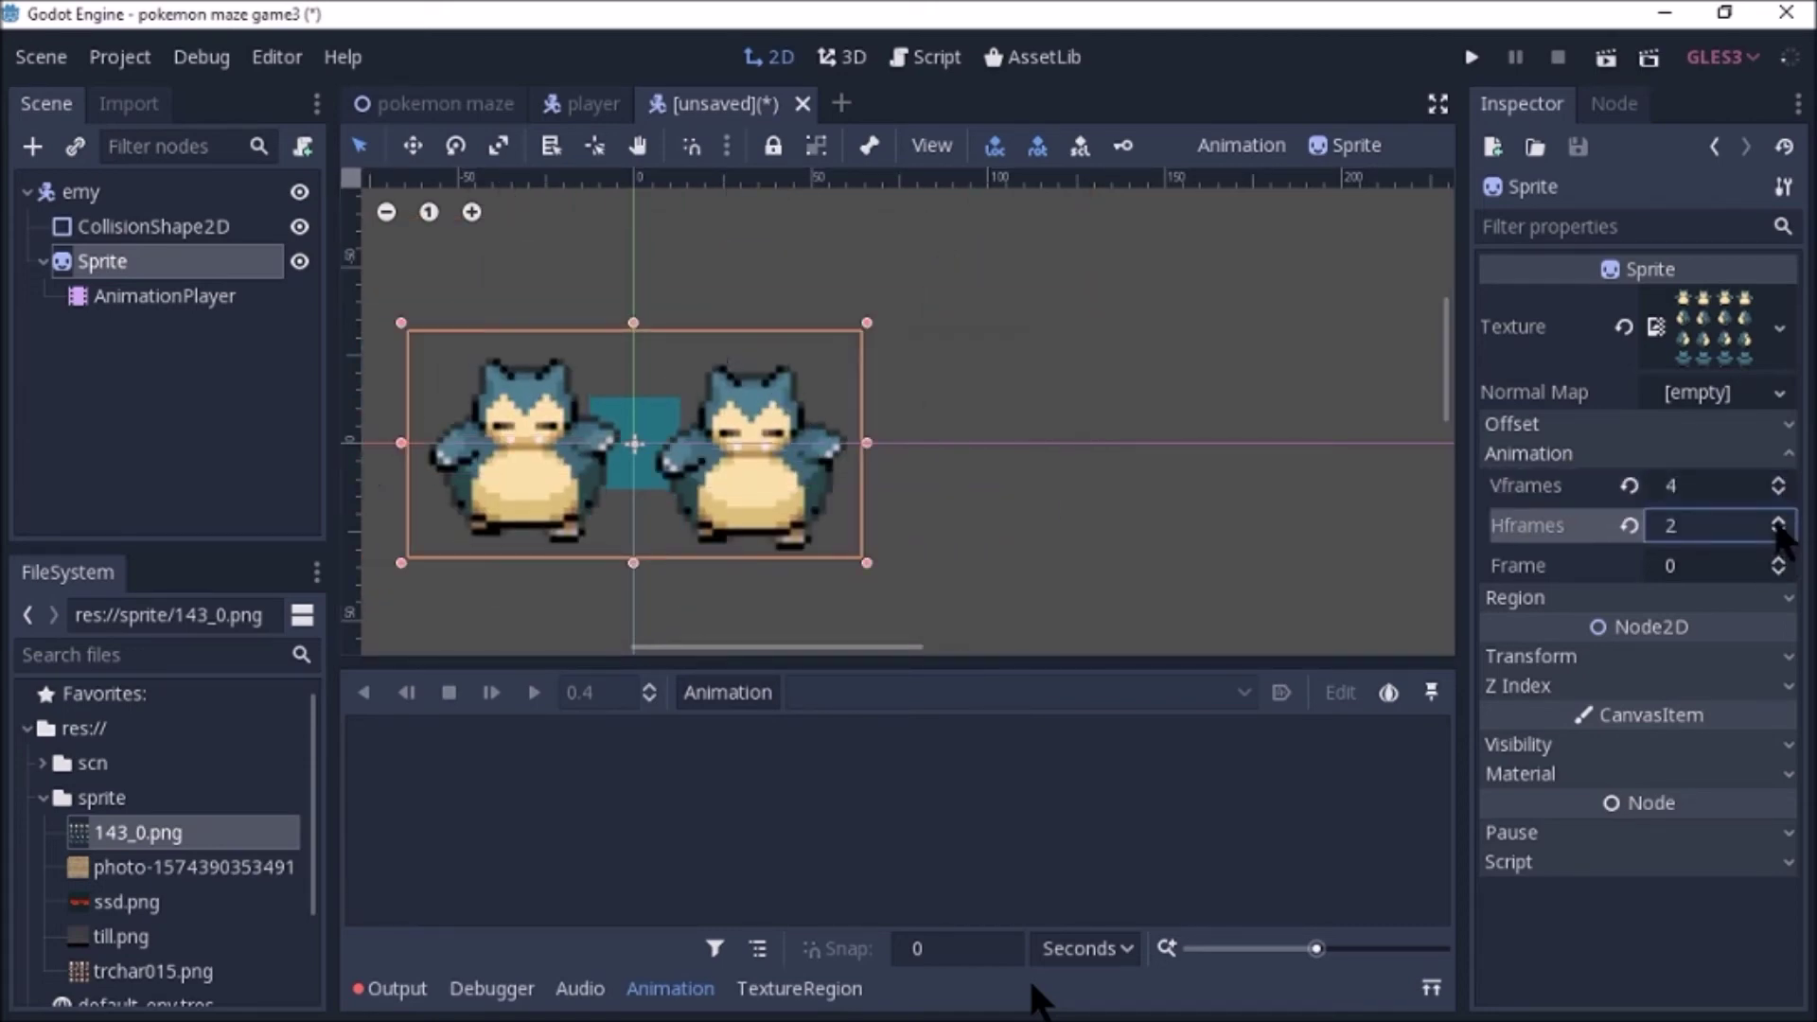
click(1777, 521)
click(1777, 521)
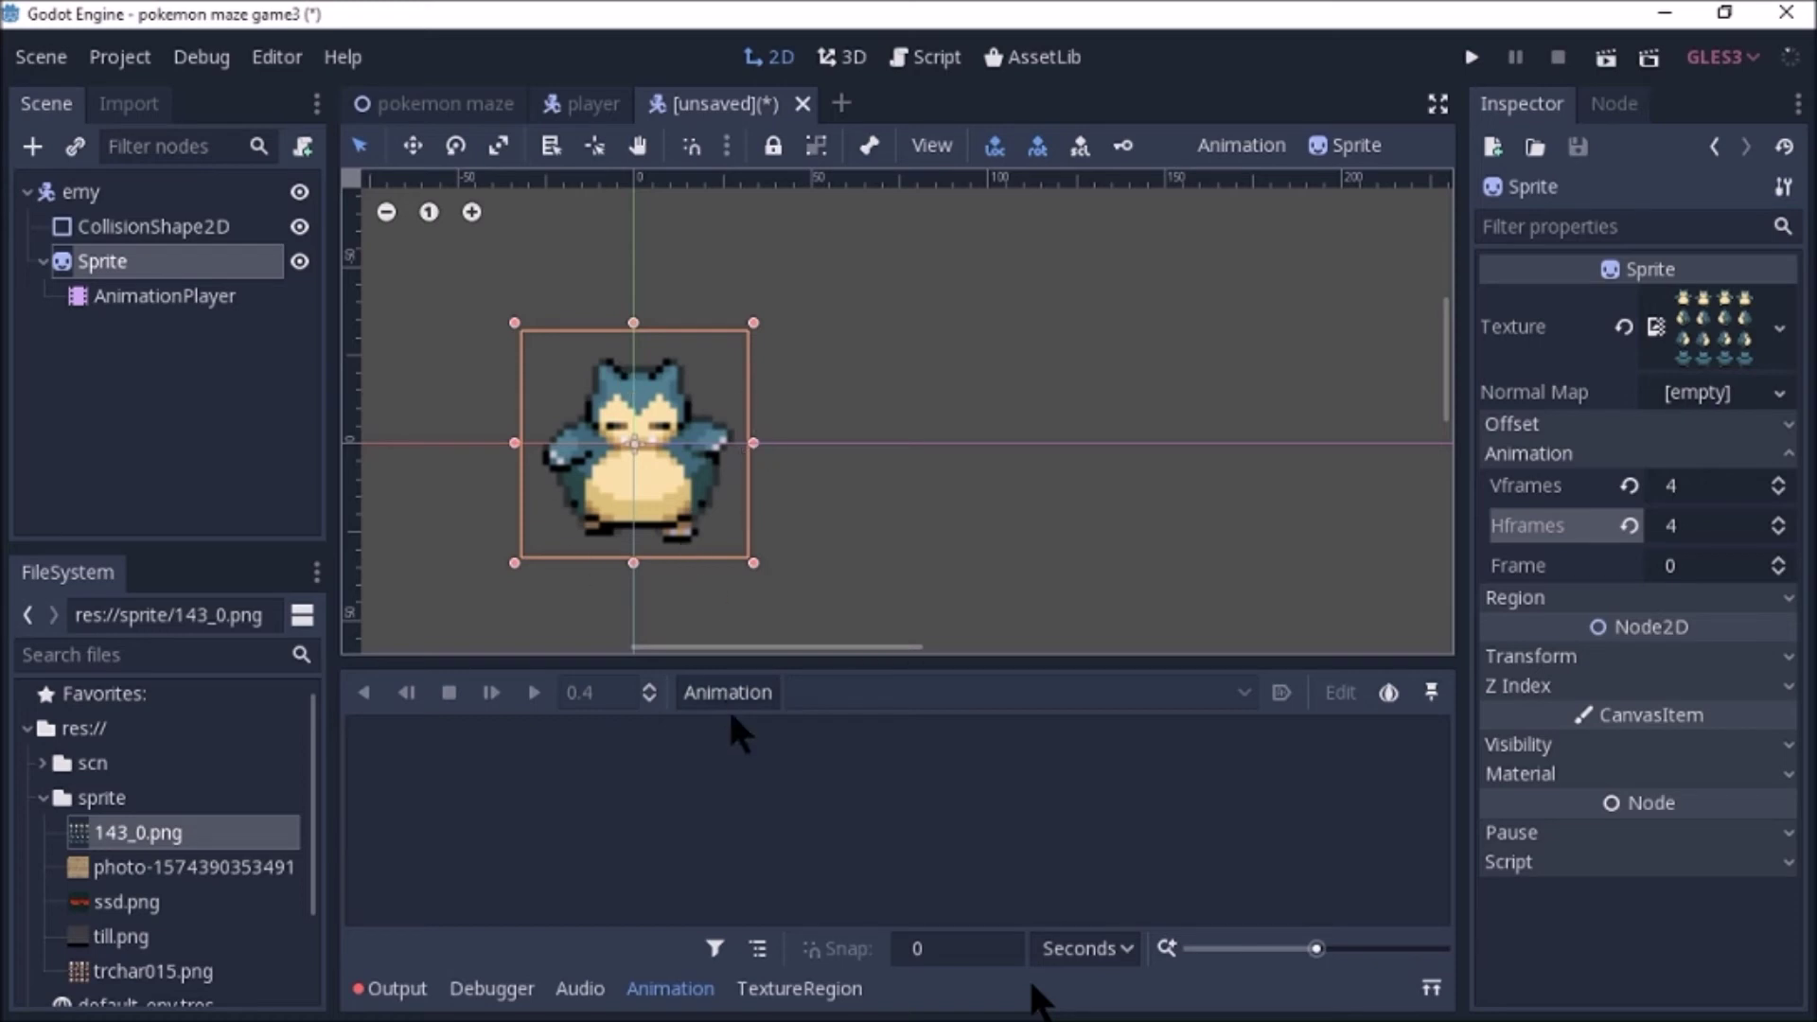
Preview the Sprite's first few animation frames, then return to frame 0.
click(1779, 560)
click(1779, 559)
click(1779, 559)
click(1779, 560)
click(1780, 559)
click(1779, 571)
click(1779, 571)
click(1779, 572)
click(1779, 571)
click(1779, 572)
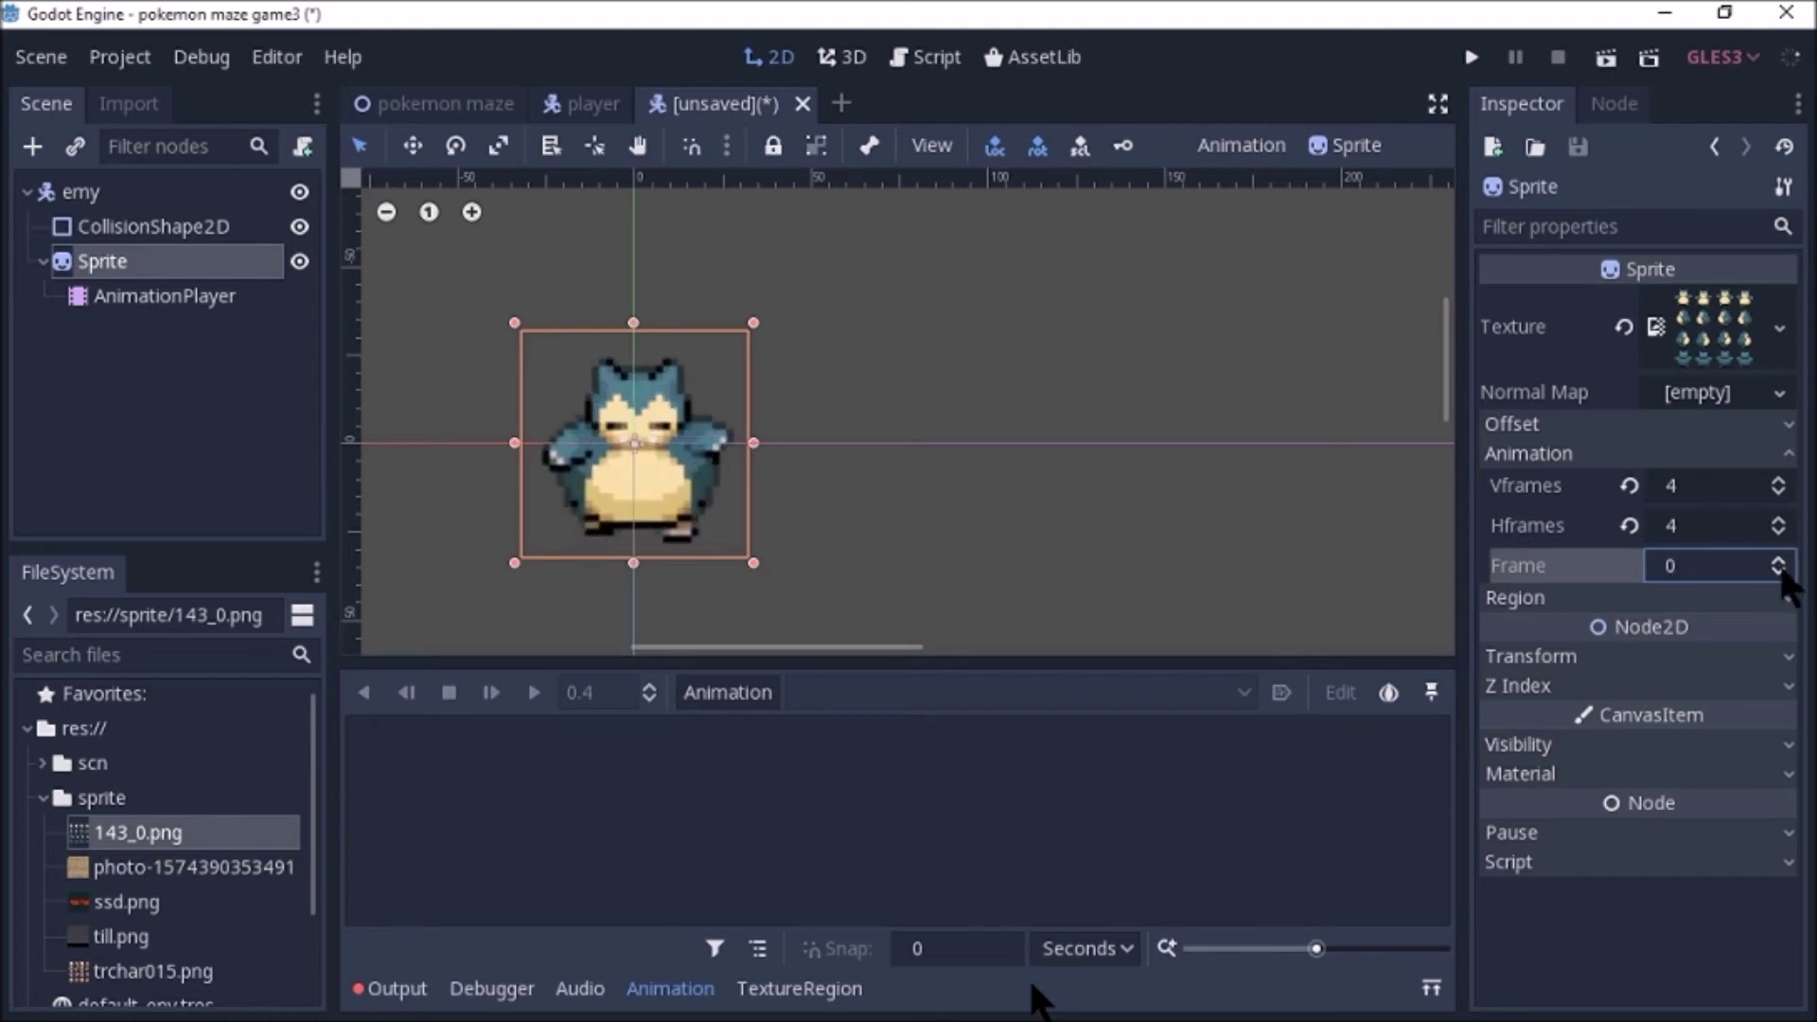
Create a new animation named d in the AnimationPlayer.
click(738, 692)
click(737, 536)
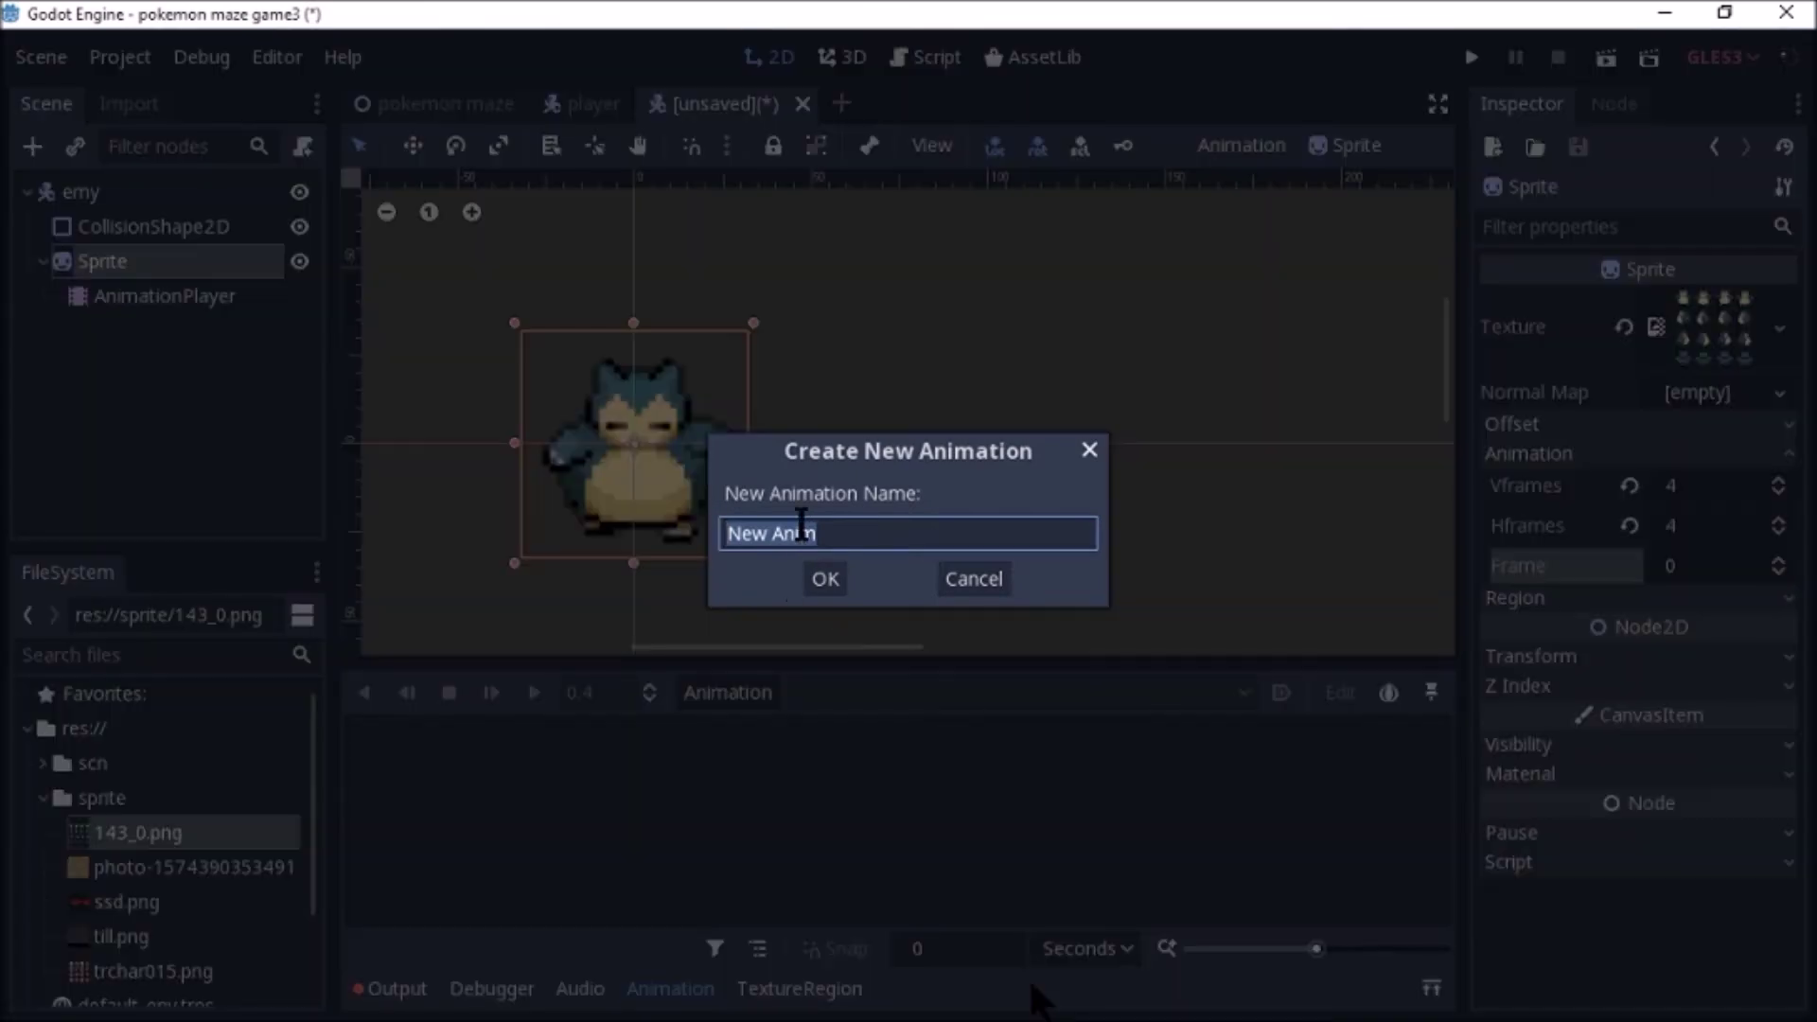
key(BackSpace)
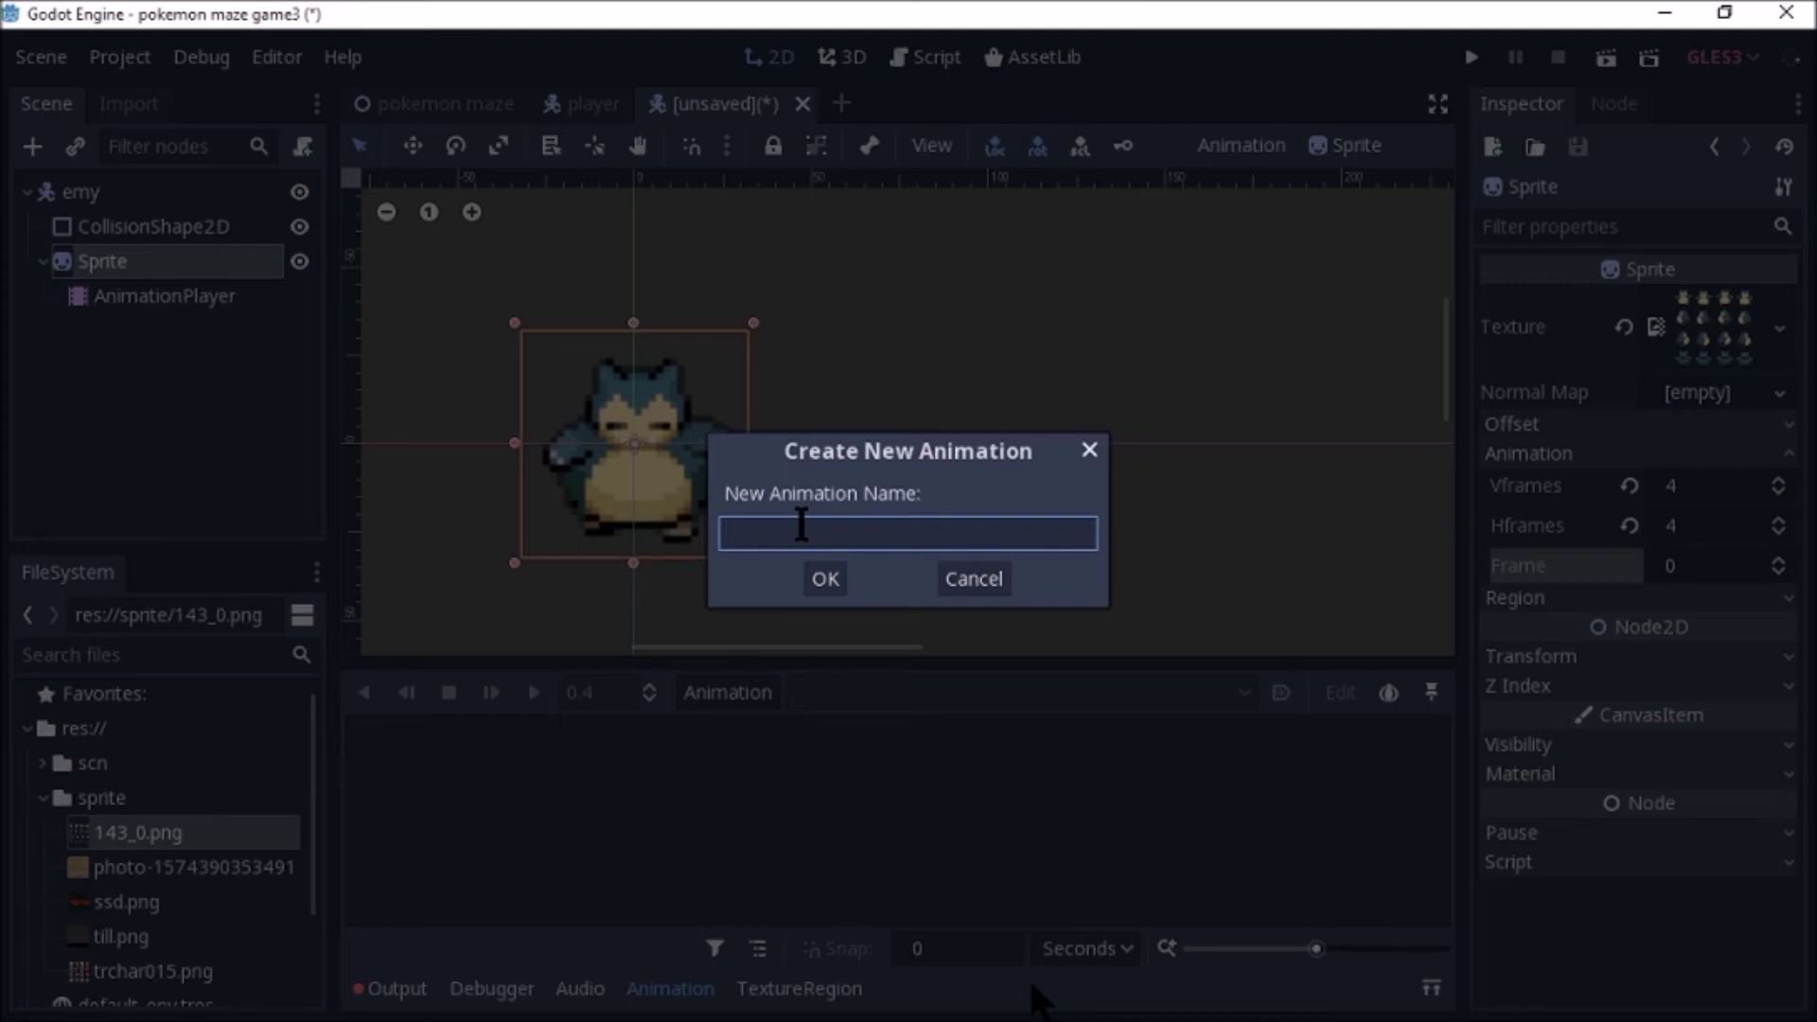
text(d)
key(Return)
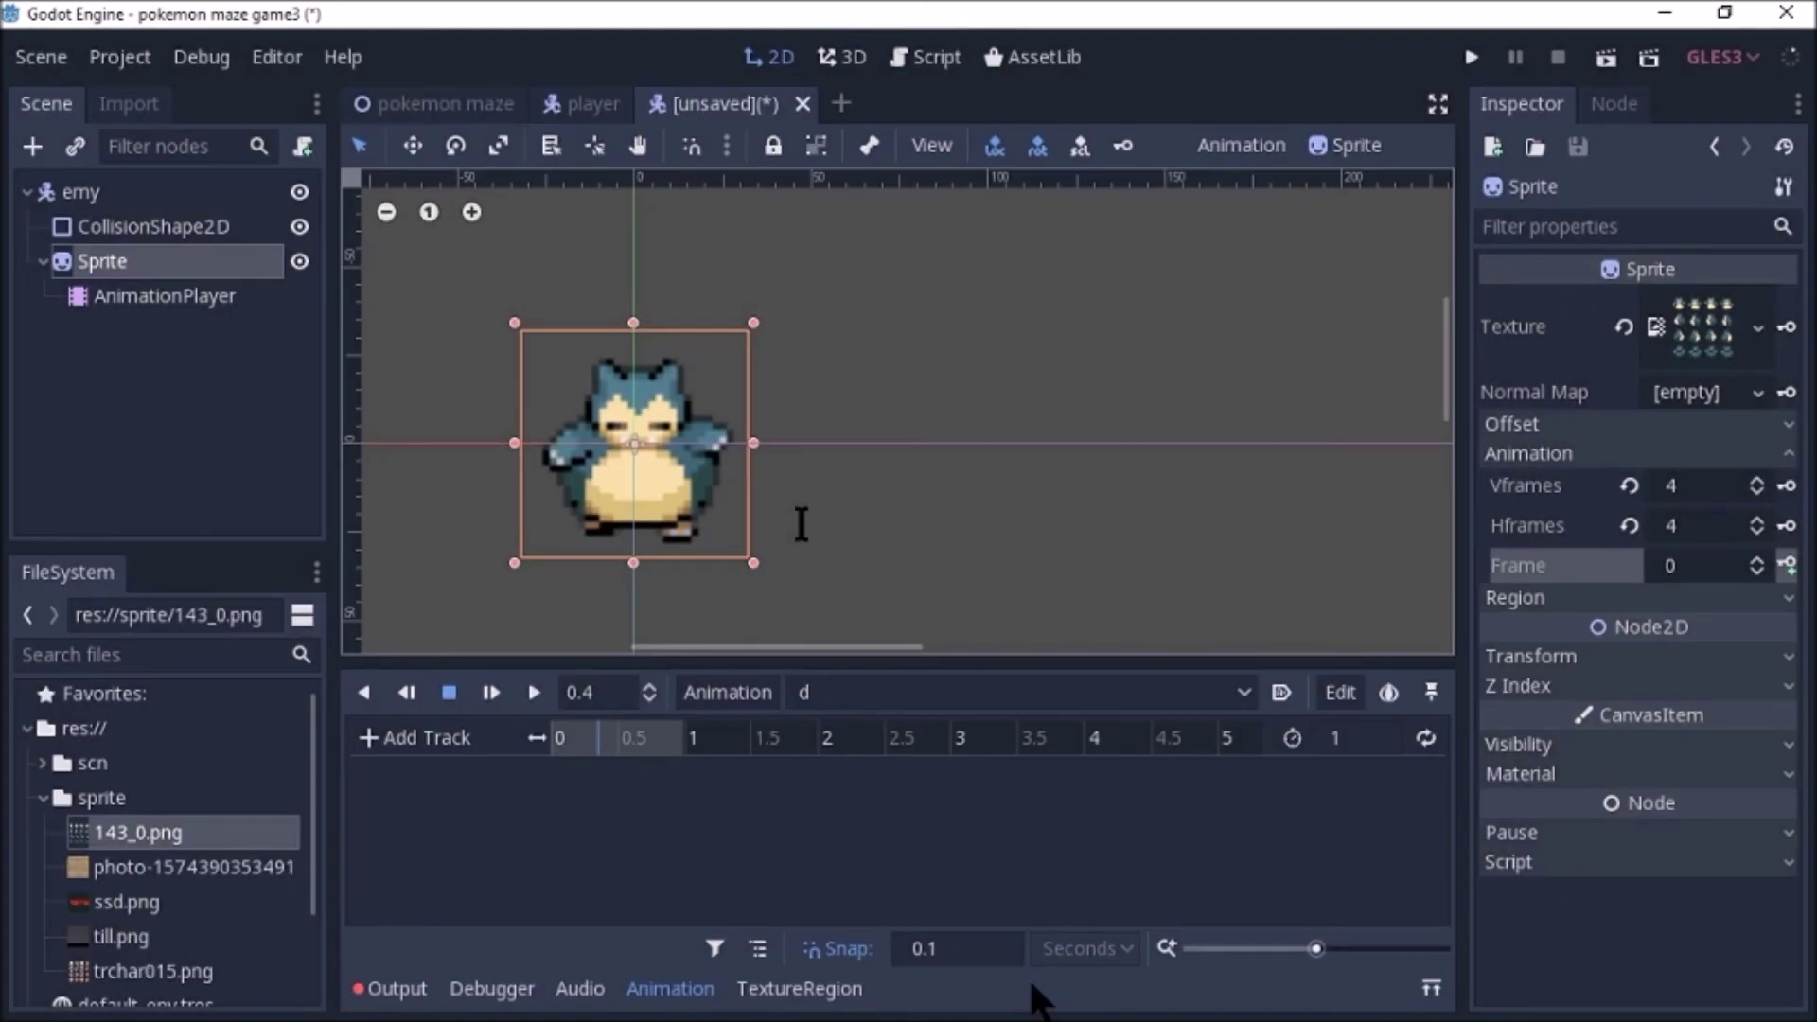
Move the playhead to 0, set animation d's length to 0.5 seconds and enable looping.
drag(614, 724, 536, 768)
click(1353, 738)
key(BackSpace)
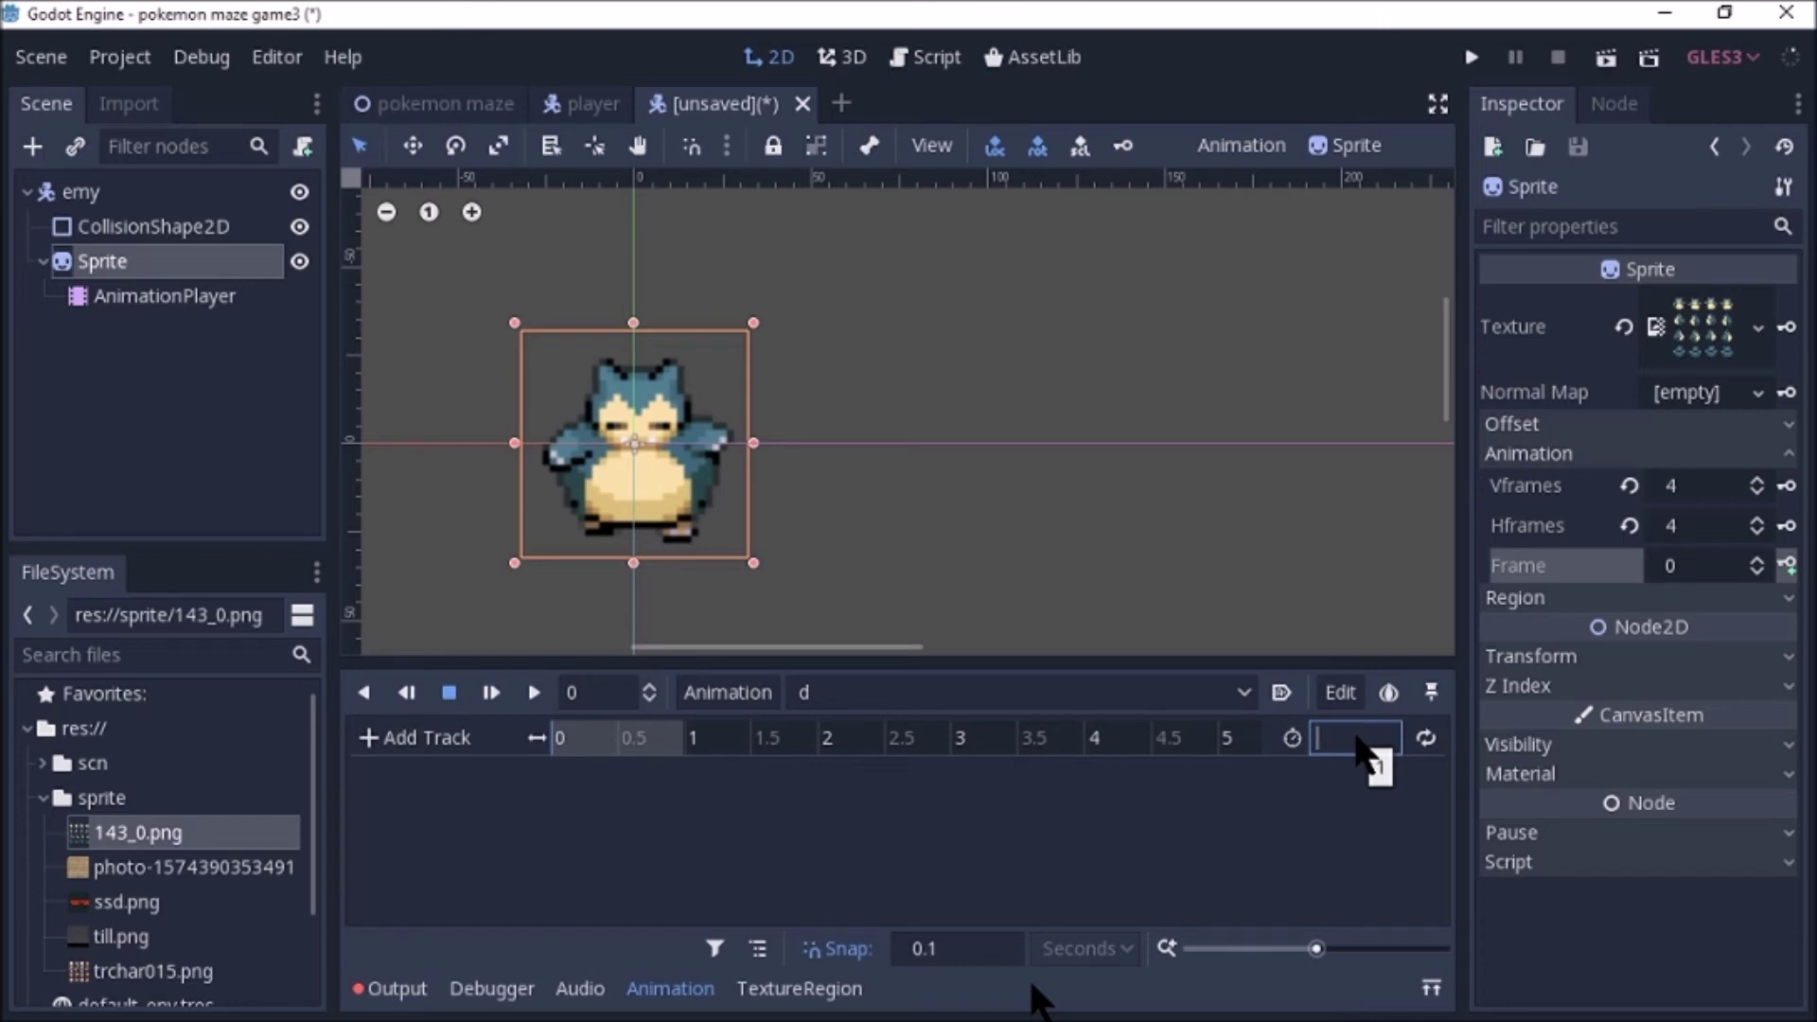
text(0.5)
click(1434, 725)
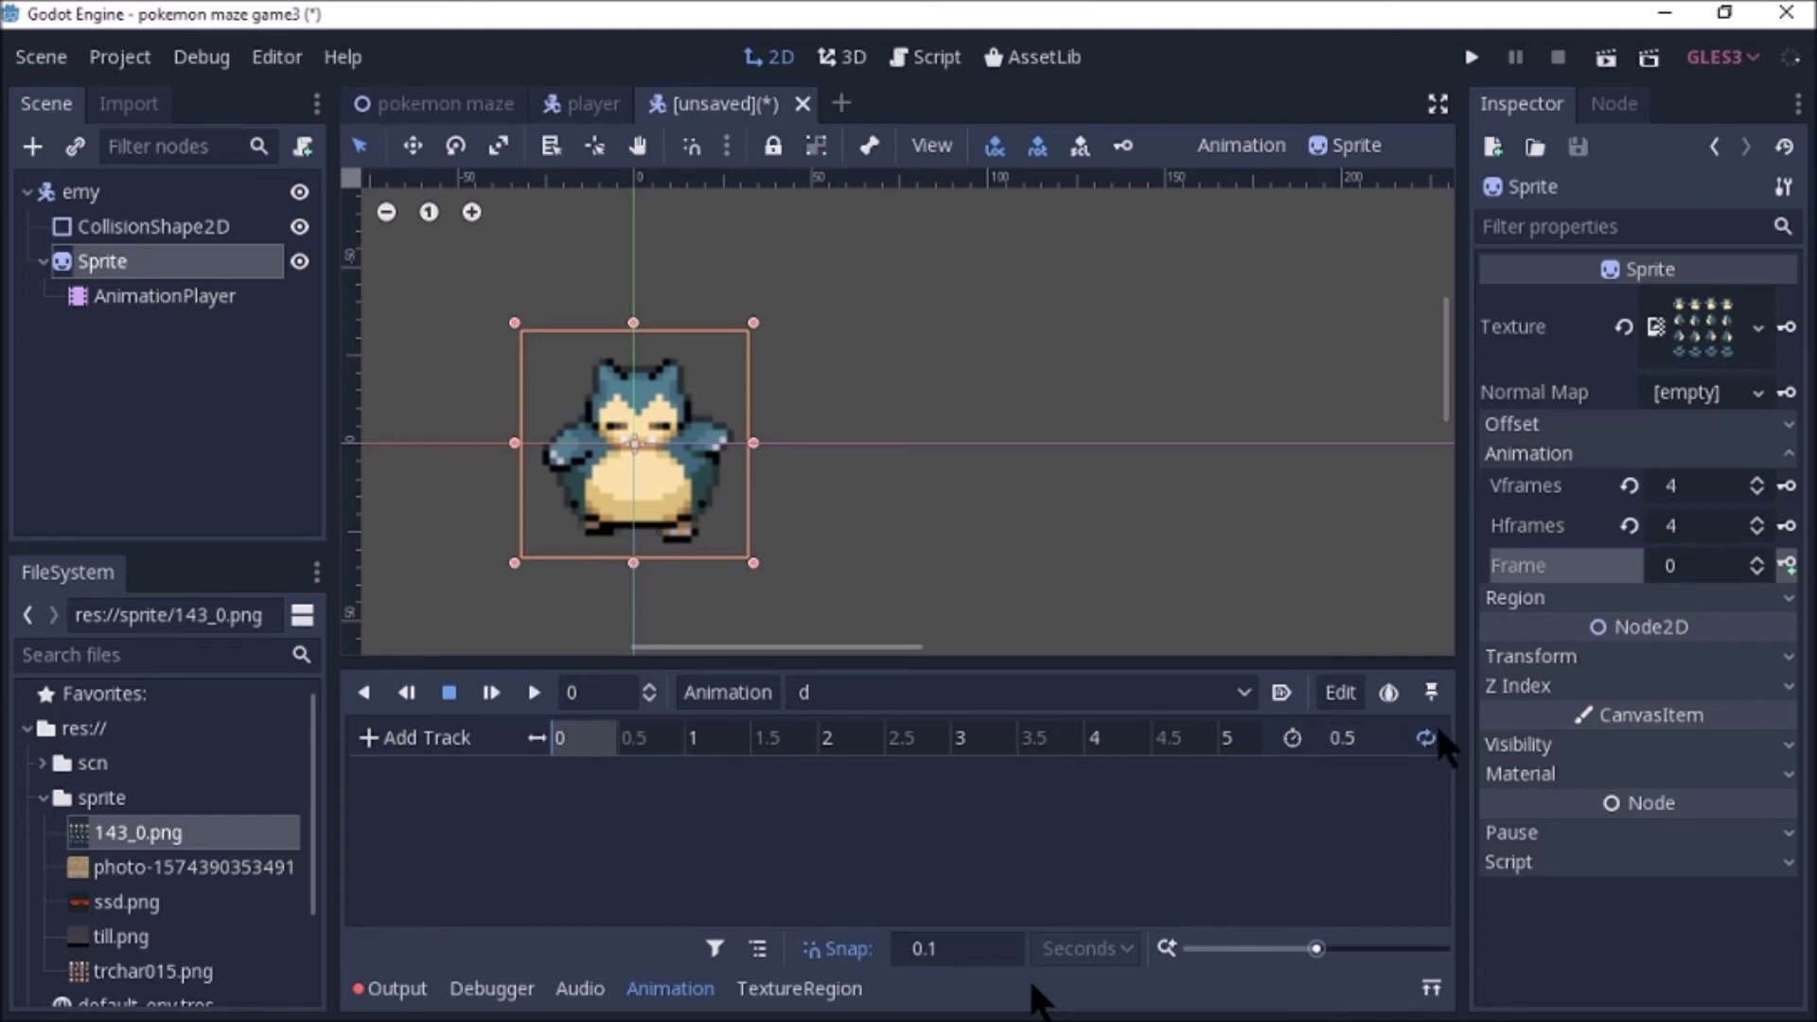
Create a frame track for the Sprite in animation d and key frames 0 to 3 at 0.1-second intervals.
click(1786, 565)
key(Return)
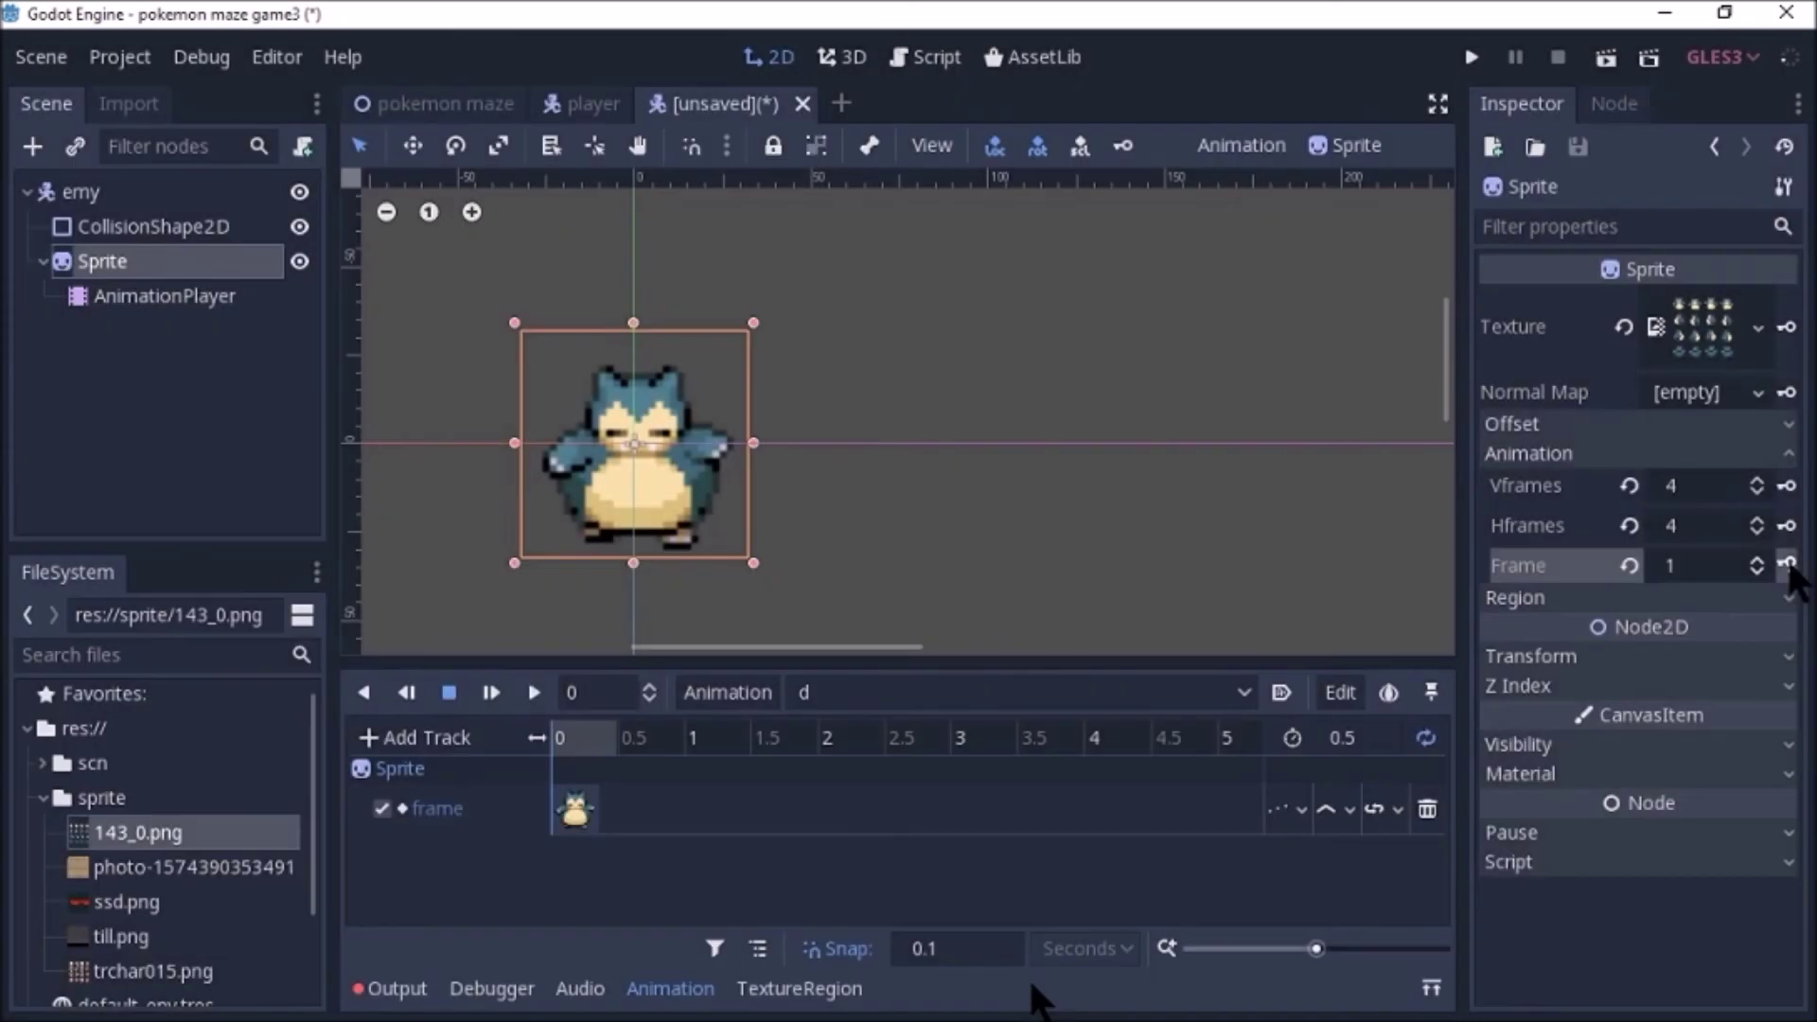
click(1787, 565)
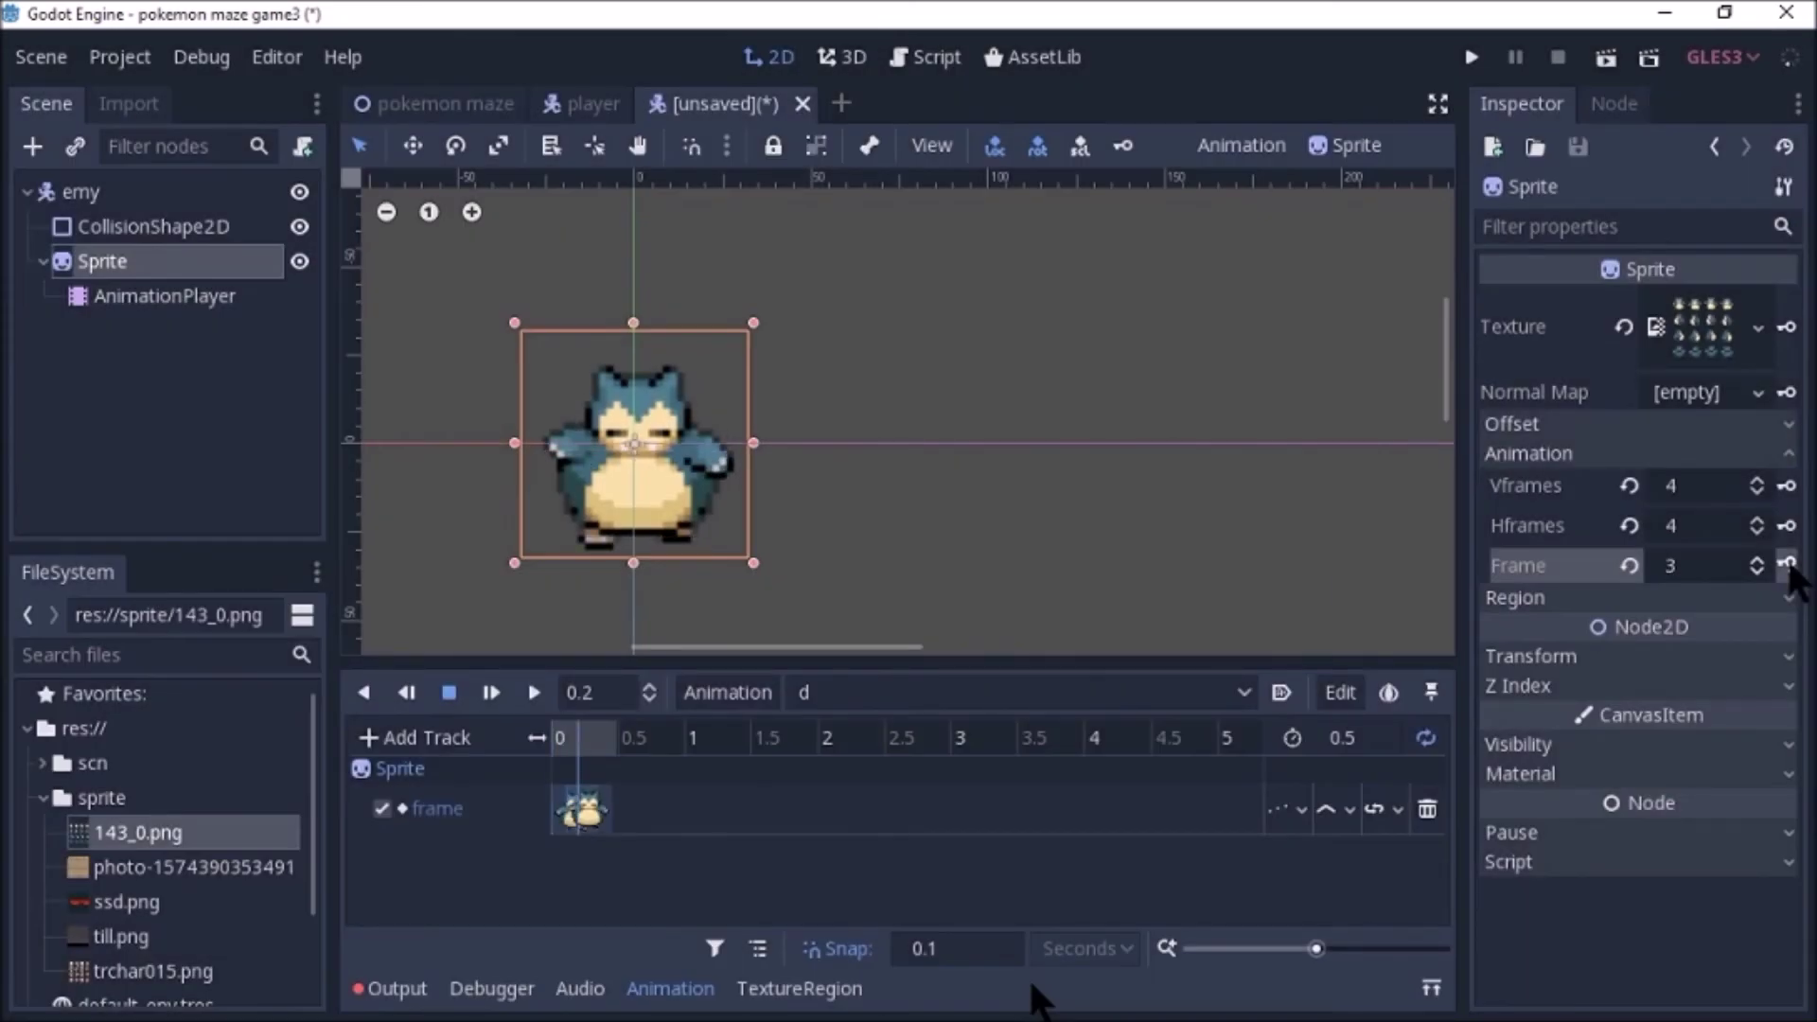
click(1787, 565)
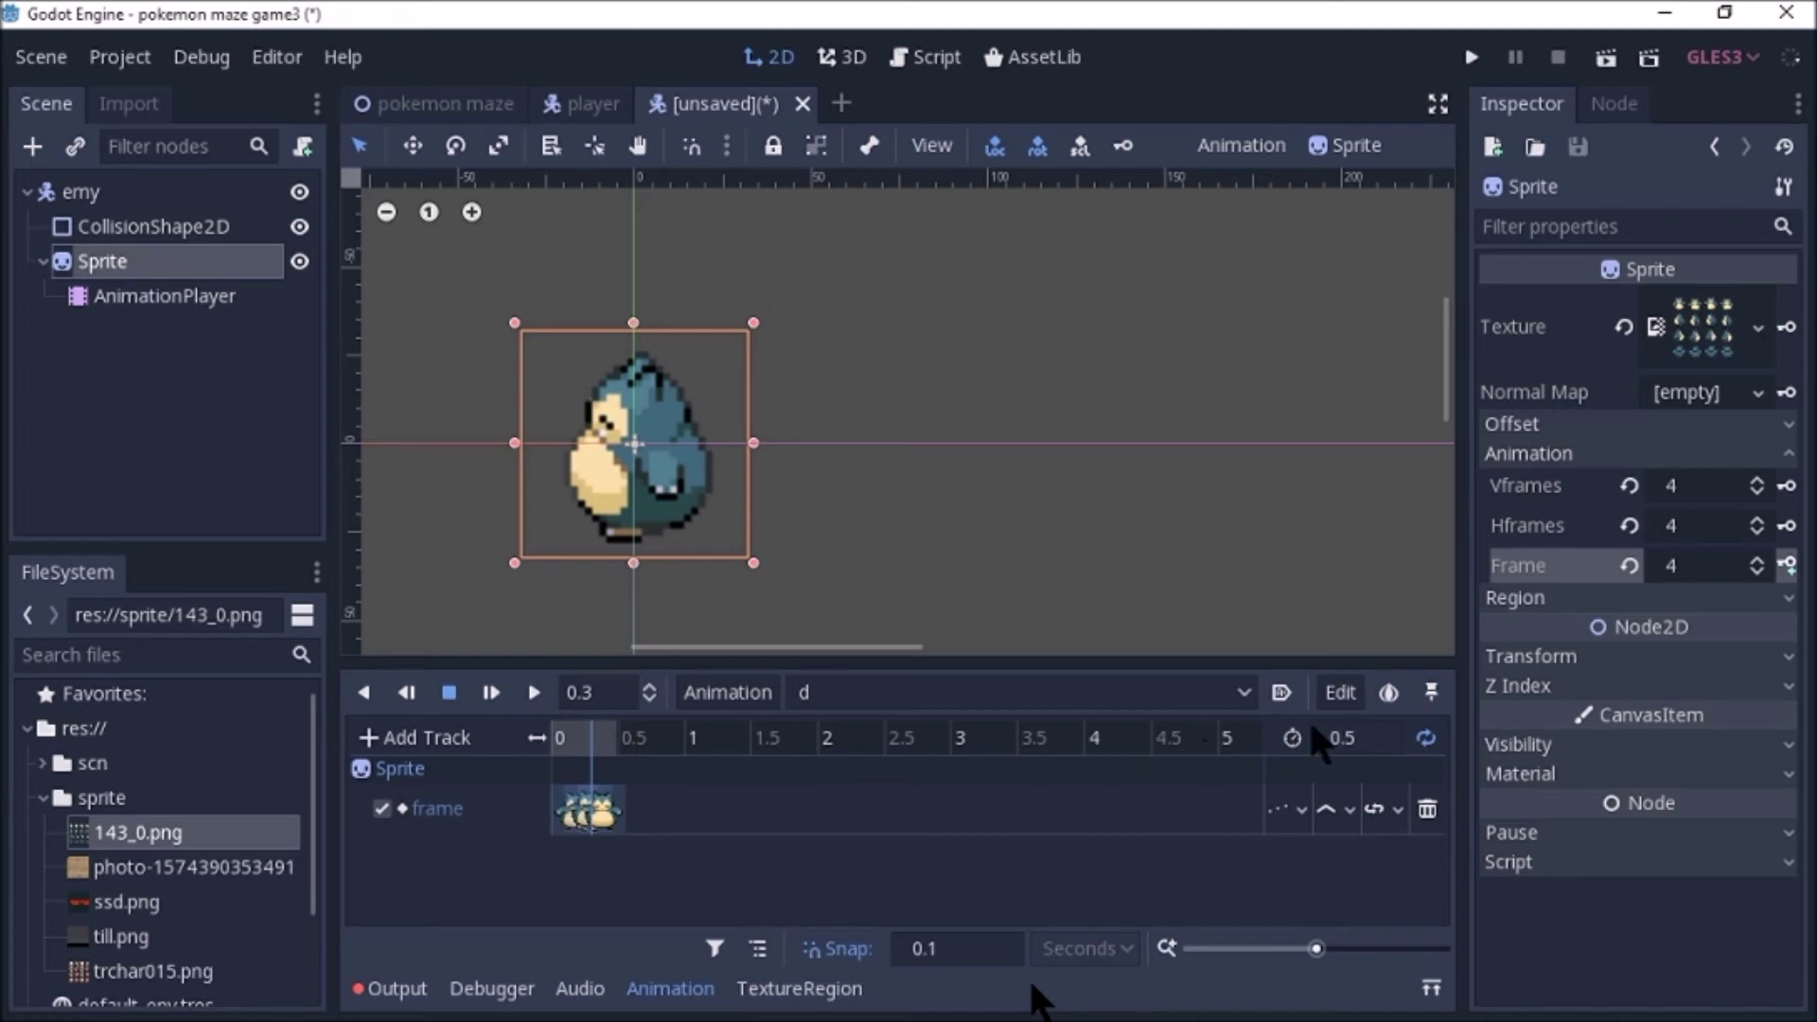
Set animation d's length to 0.6 seconds, then play it back and stop it.
click(1376, 736)
key(BackSpace)
text(6)
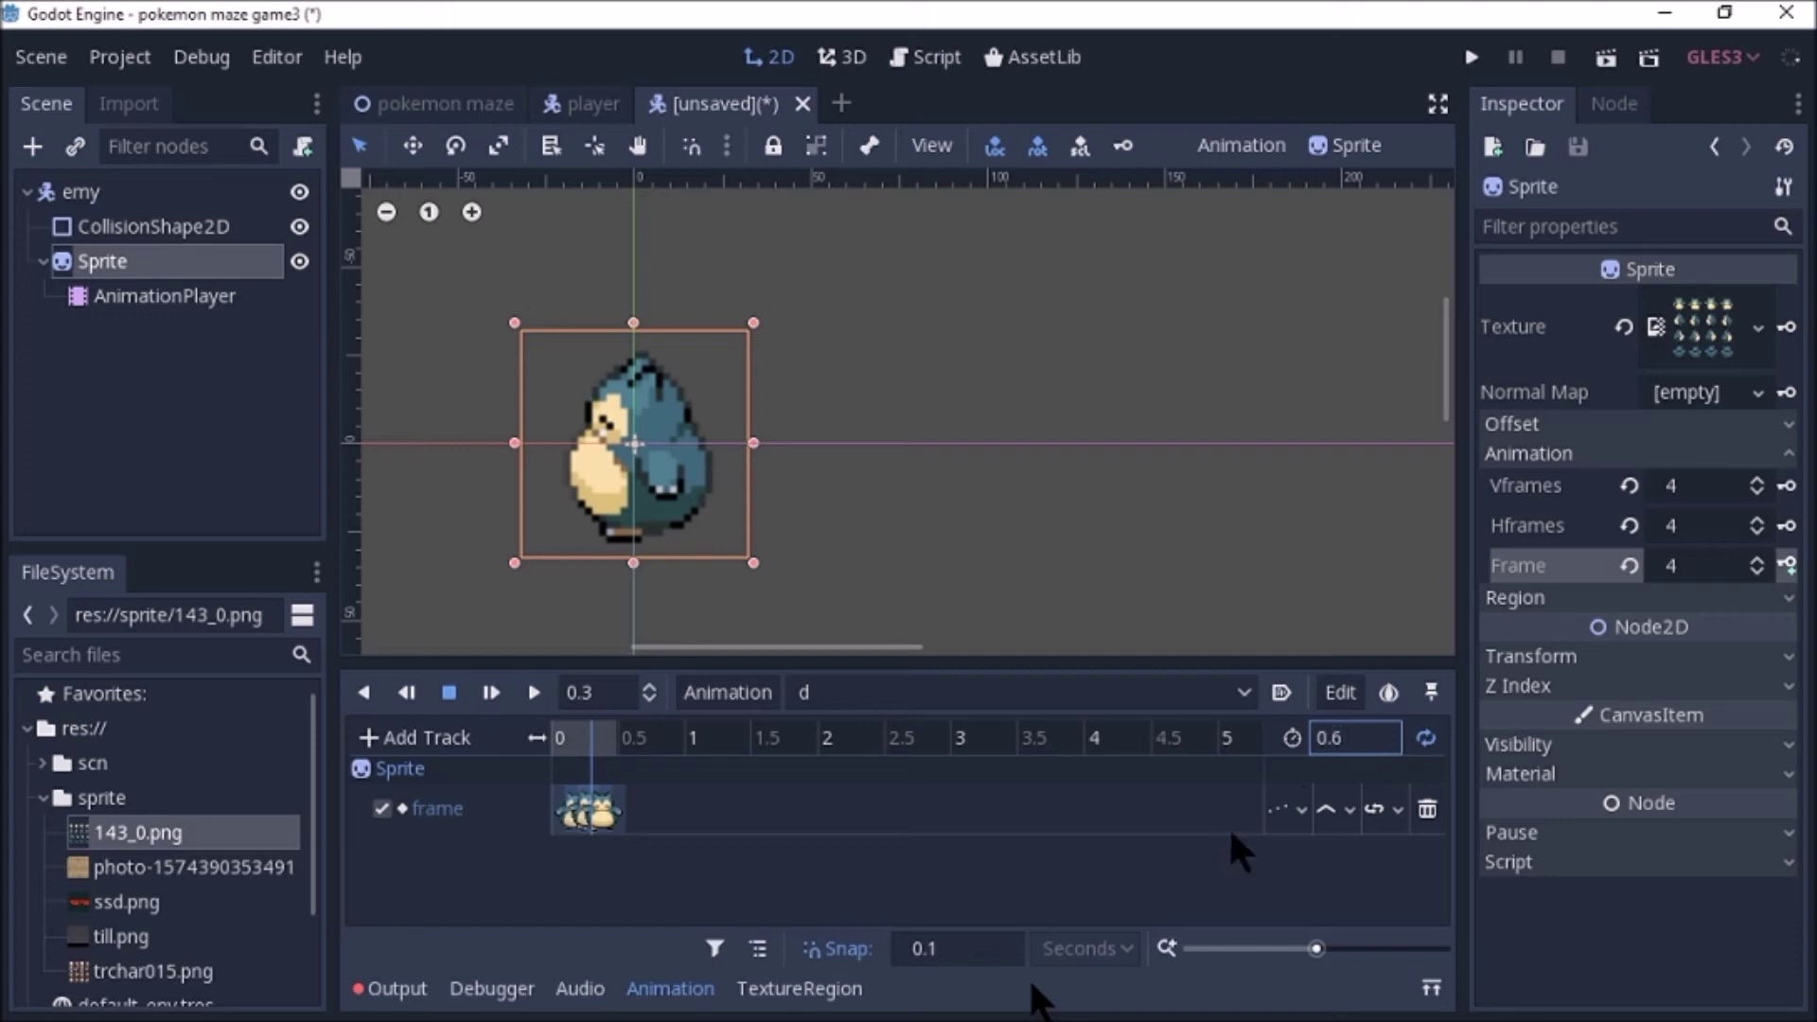
key(Return)
click(534, 694)
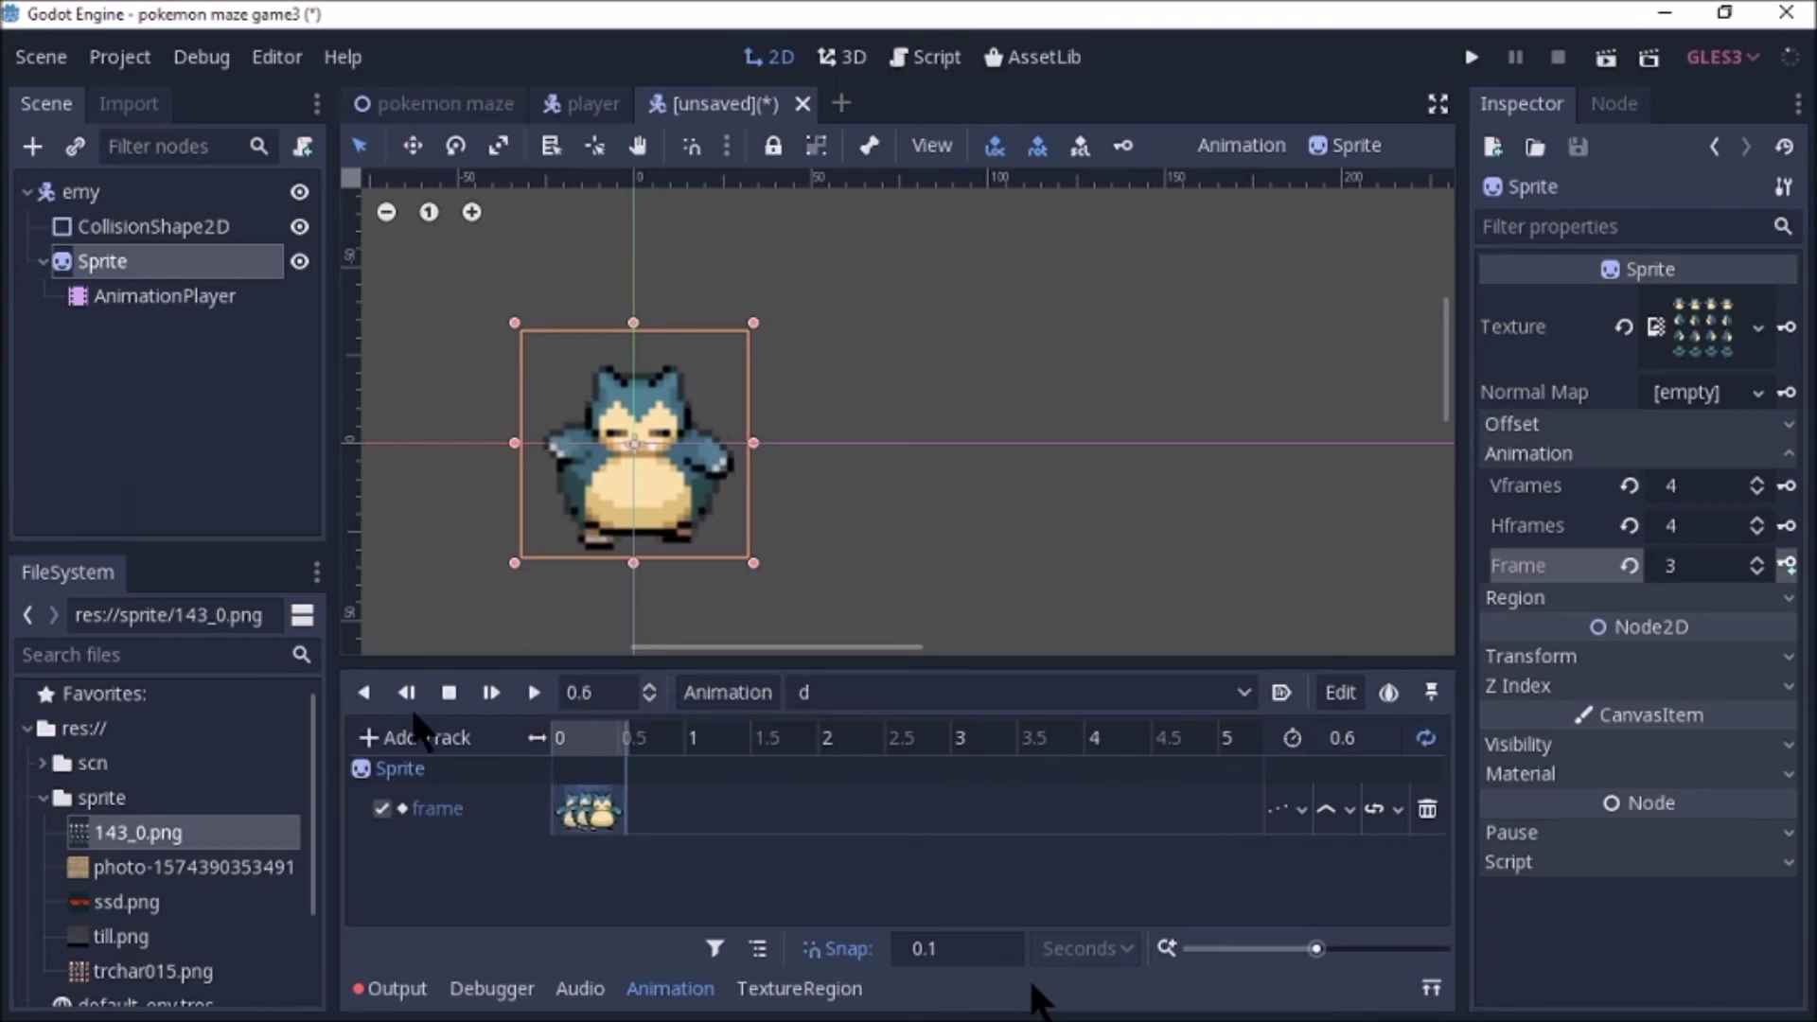
click(449, 700)
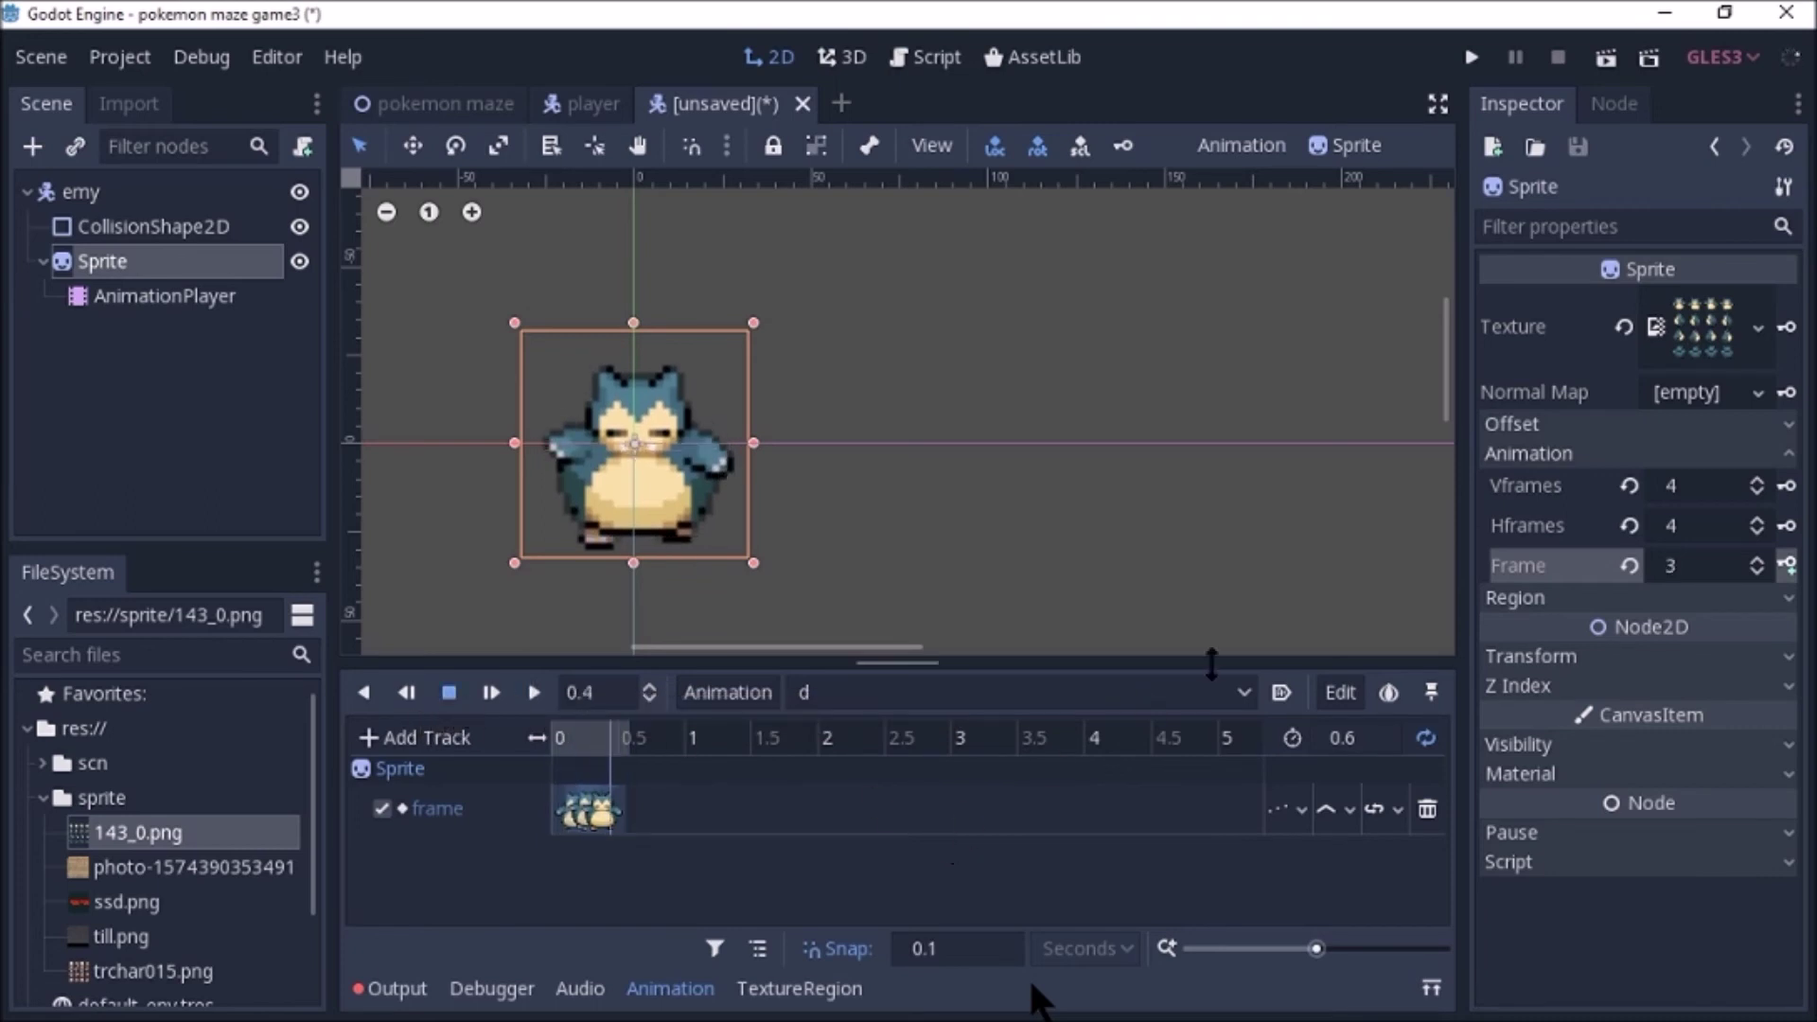
Create a new animation named l in the AnimationPlayer.
click(722, 688)
click(743, 560)
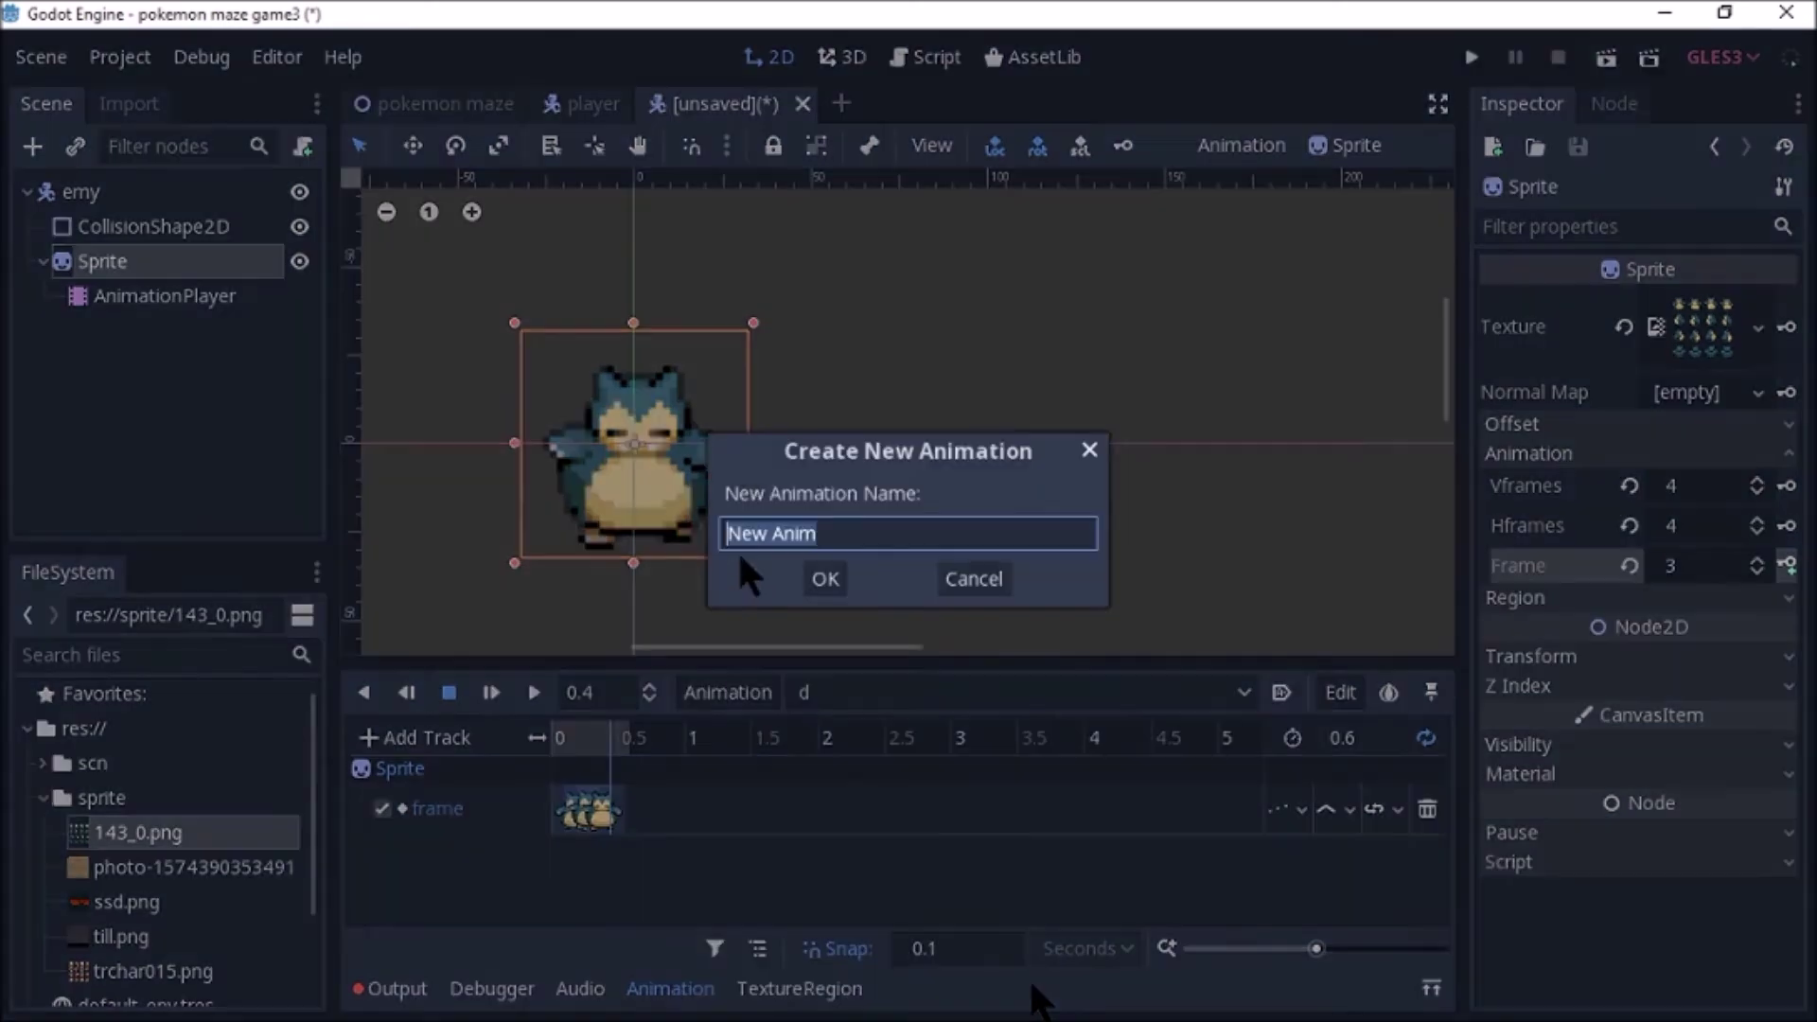
key(BackSpace)
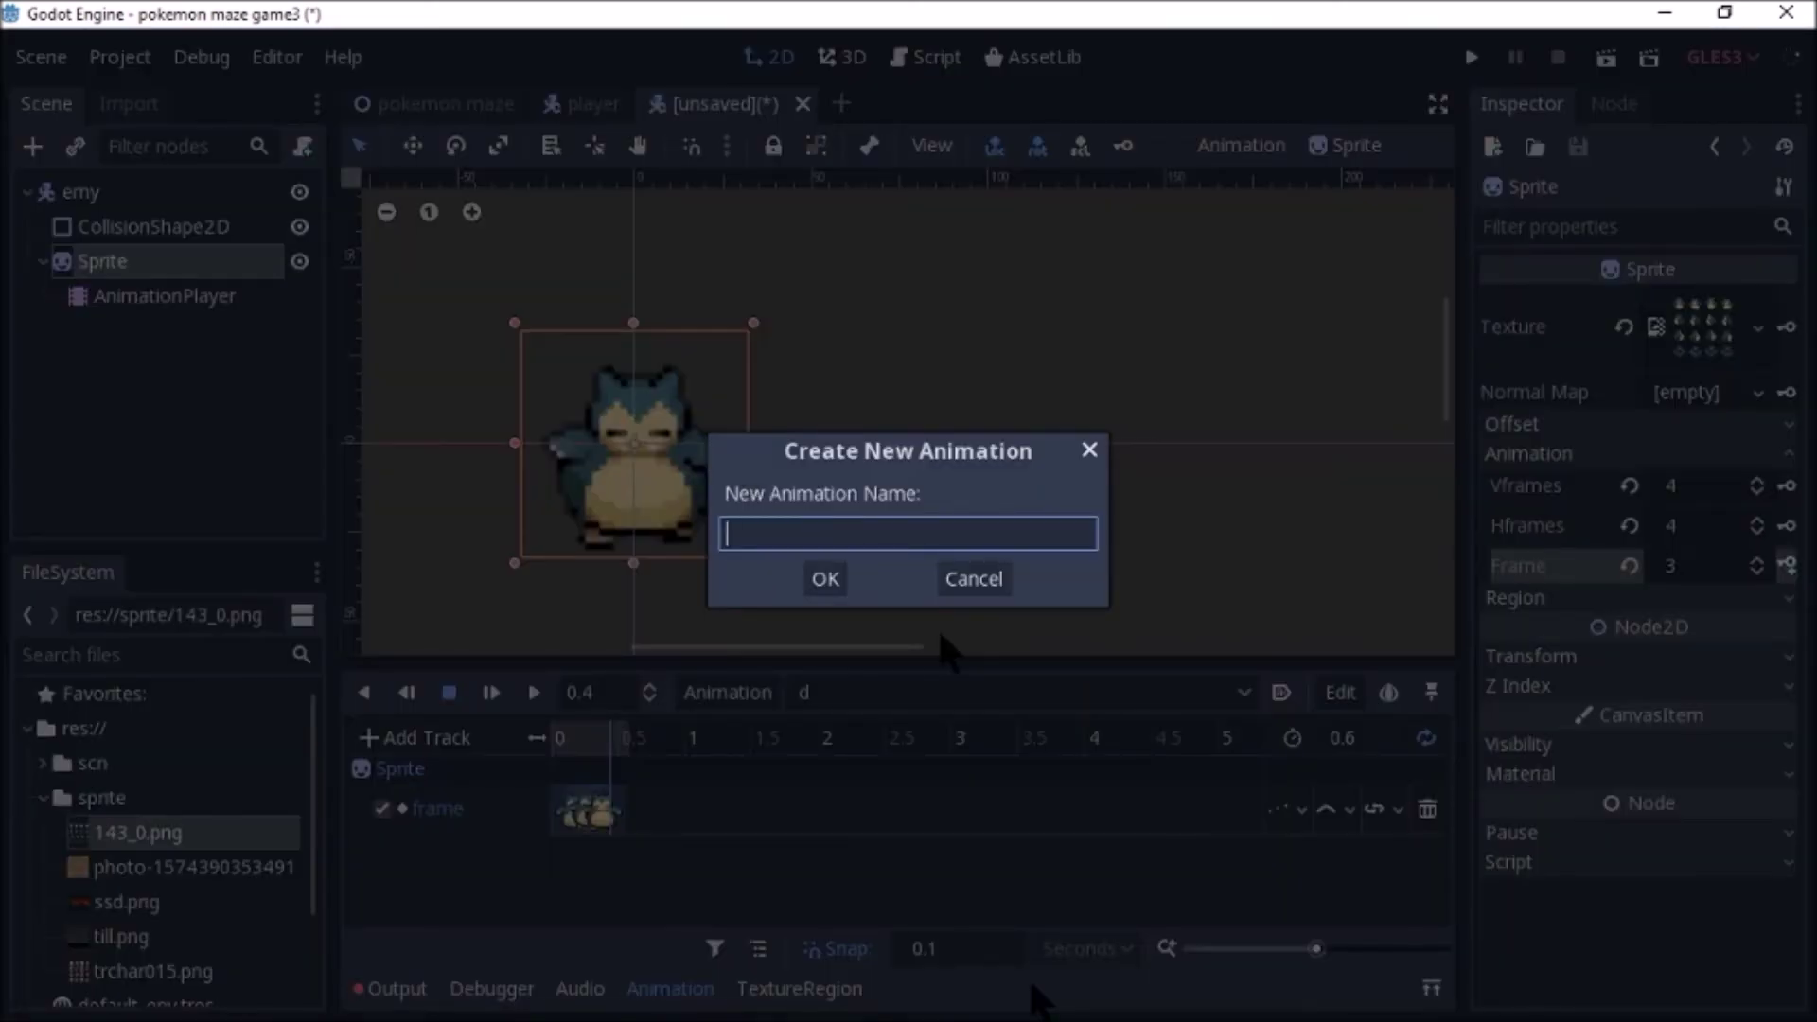
text(l)
key(Return)
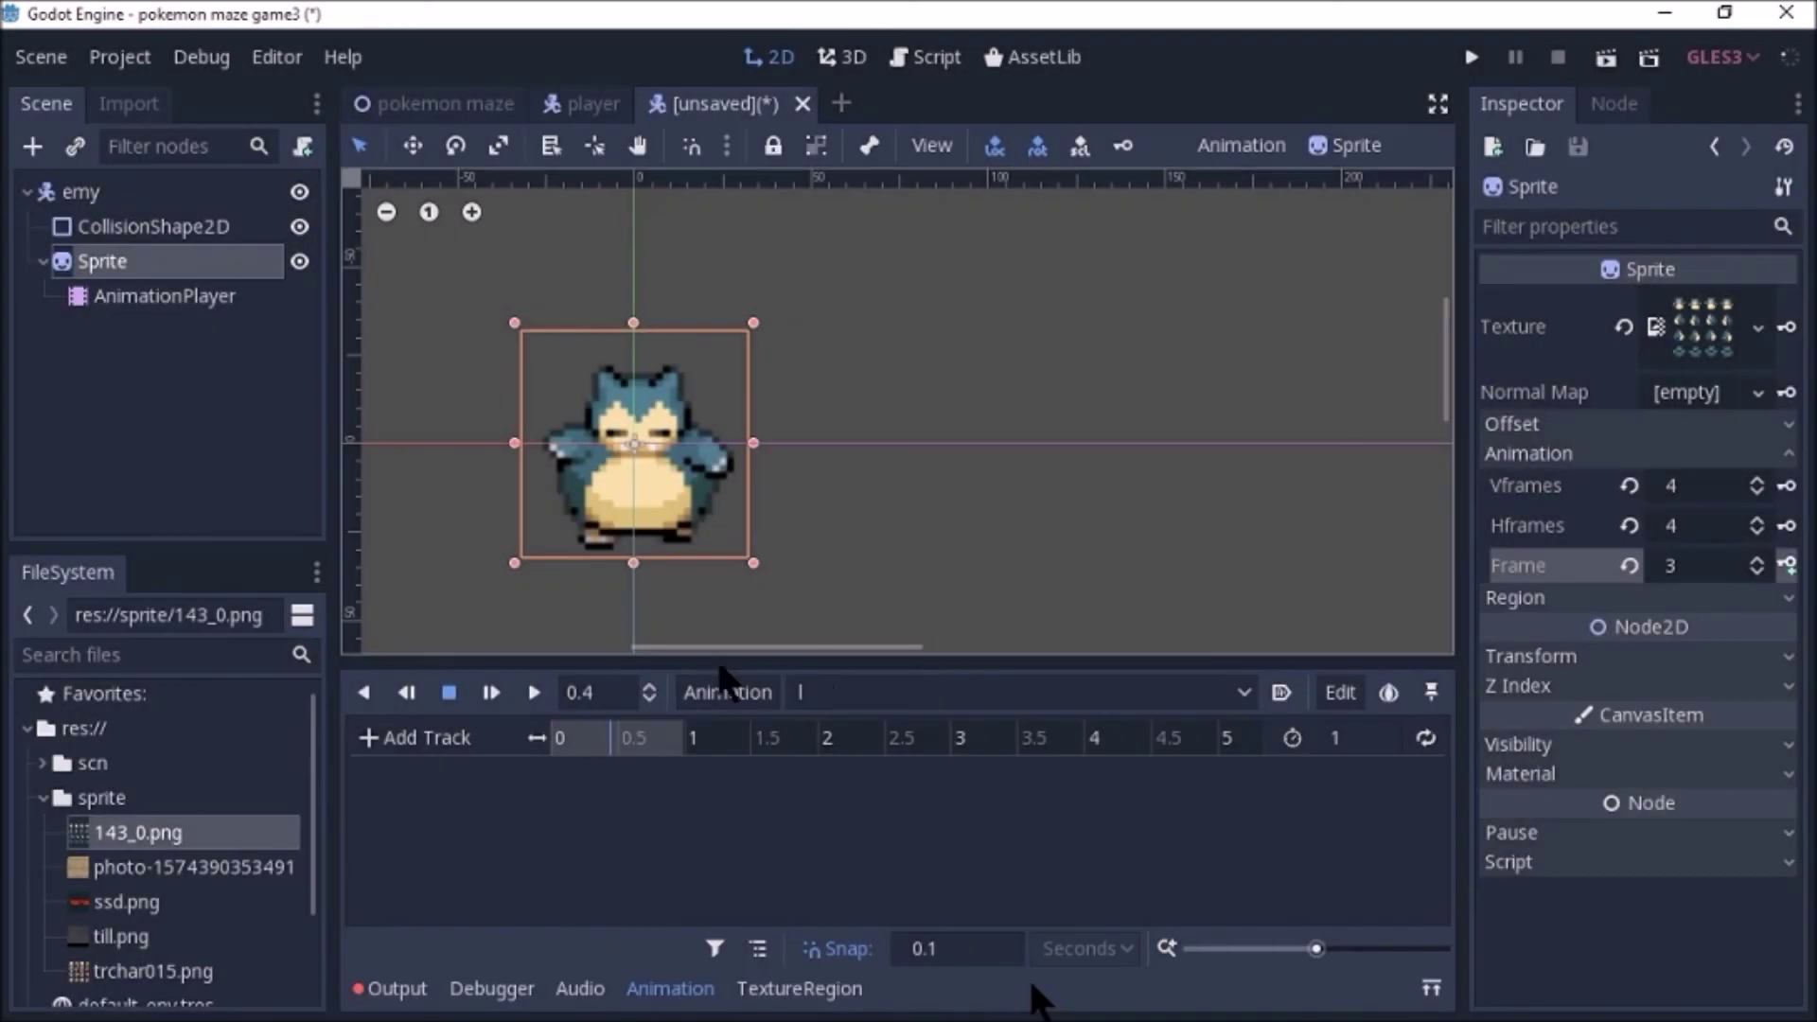
Move the playhead to 0, set animation l's length to 0.5 seconds and enable looping.
click(587, 738)
drag(565, 761, 552, 768)
click(1377, 734)
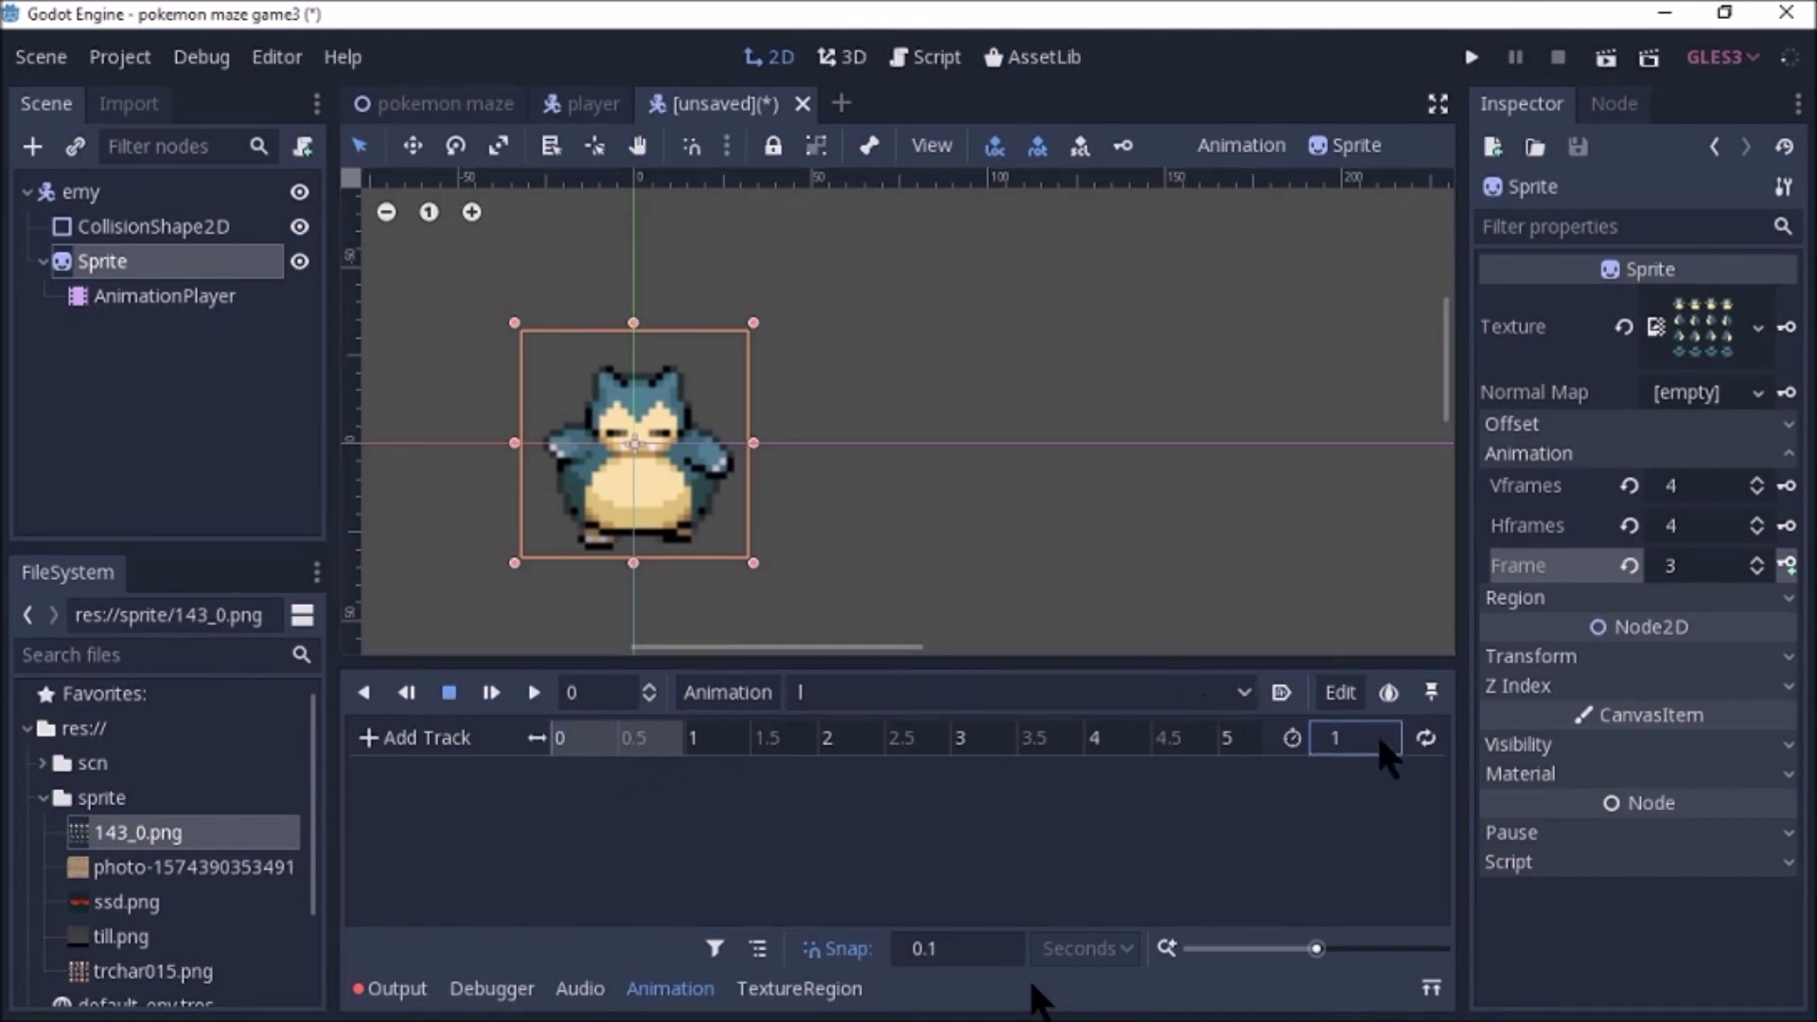
key(BackSpace)
text(0.5)
key(Return)
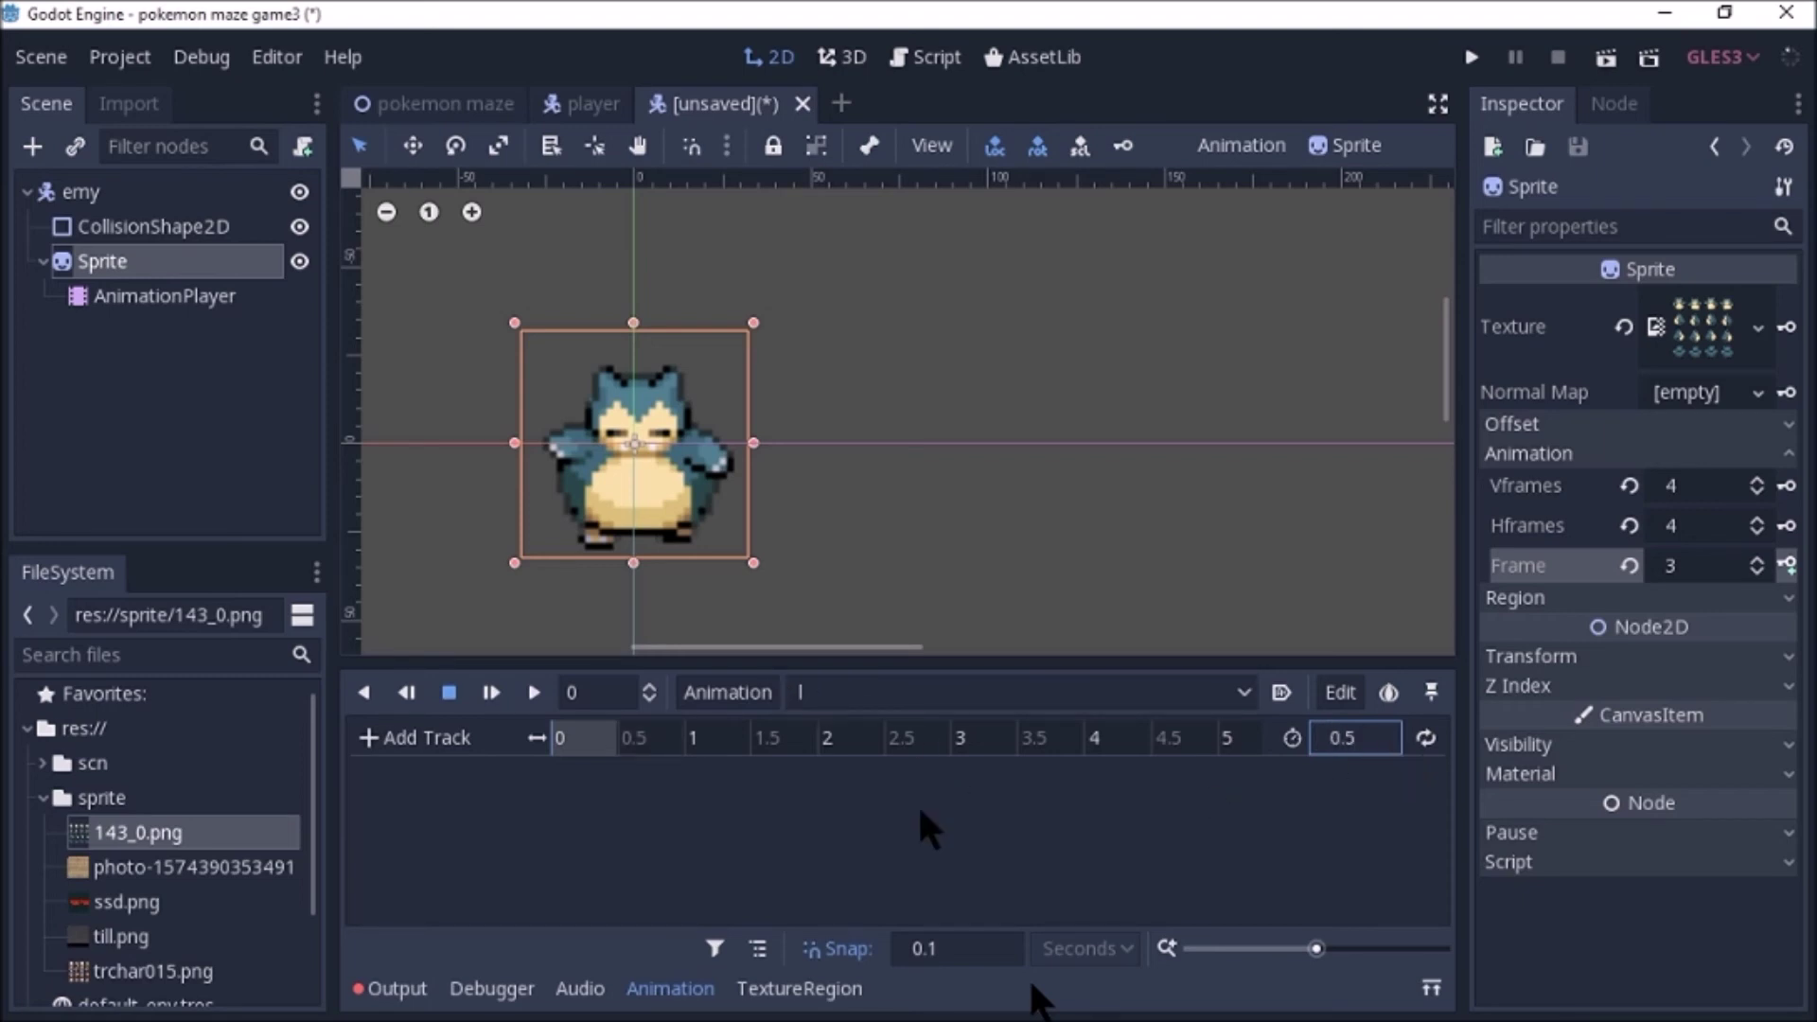
click(1428, 735)
Create a frame track for the Sprite in animation l and key frames 4 to 7 at 0.1-second intervals.
click(1757, 560)
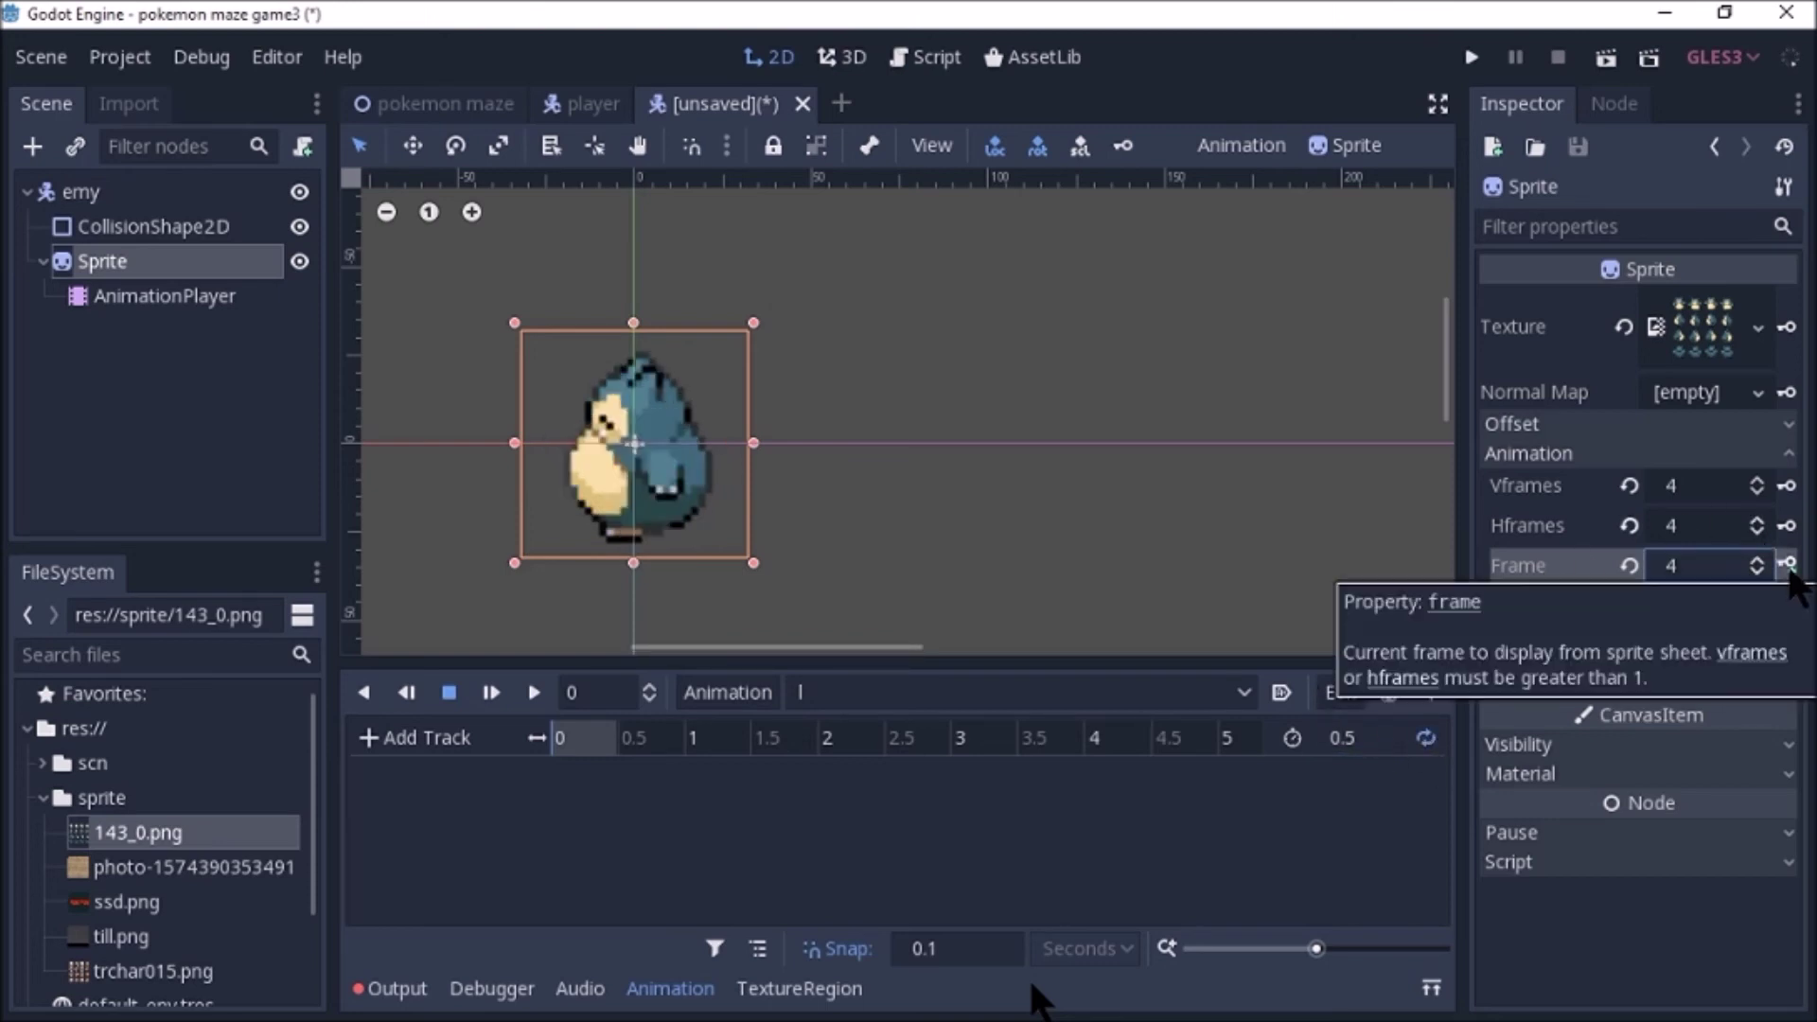
click(1788, 565)
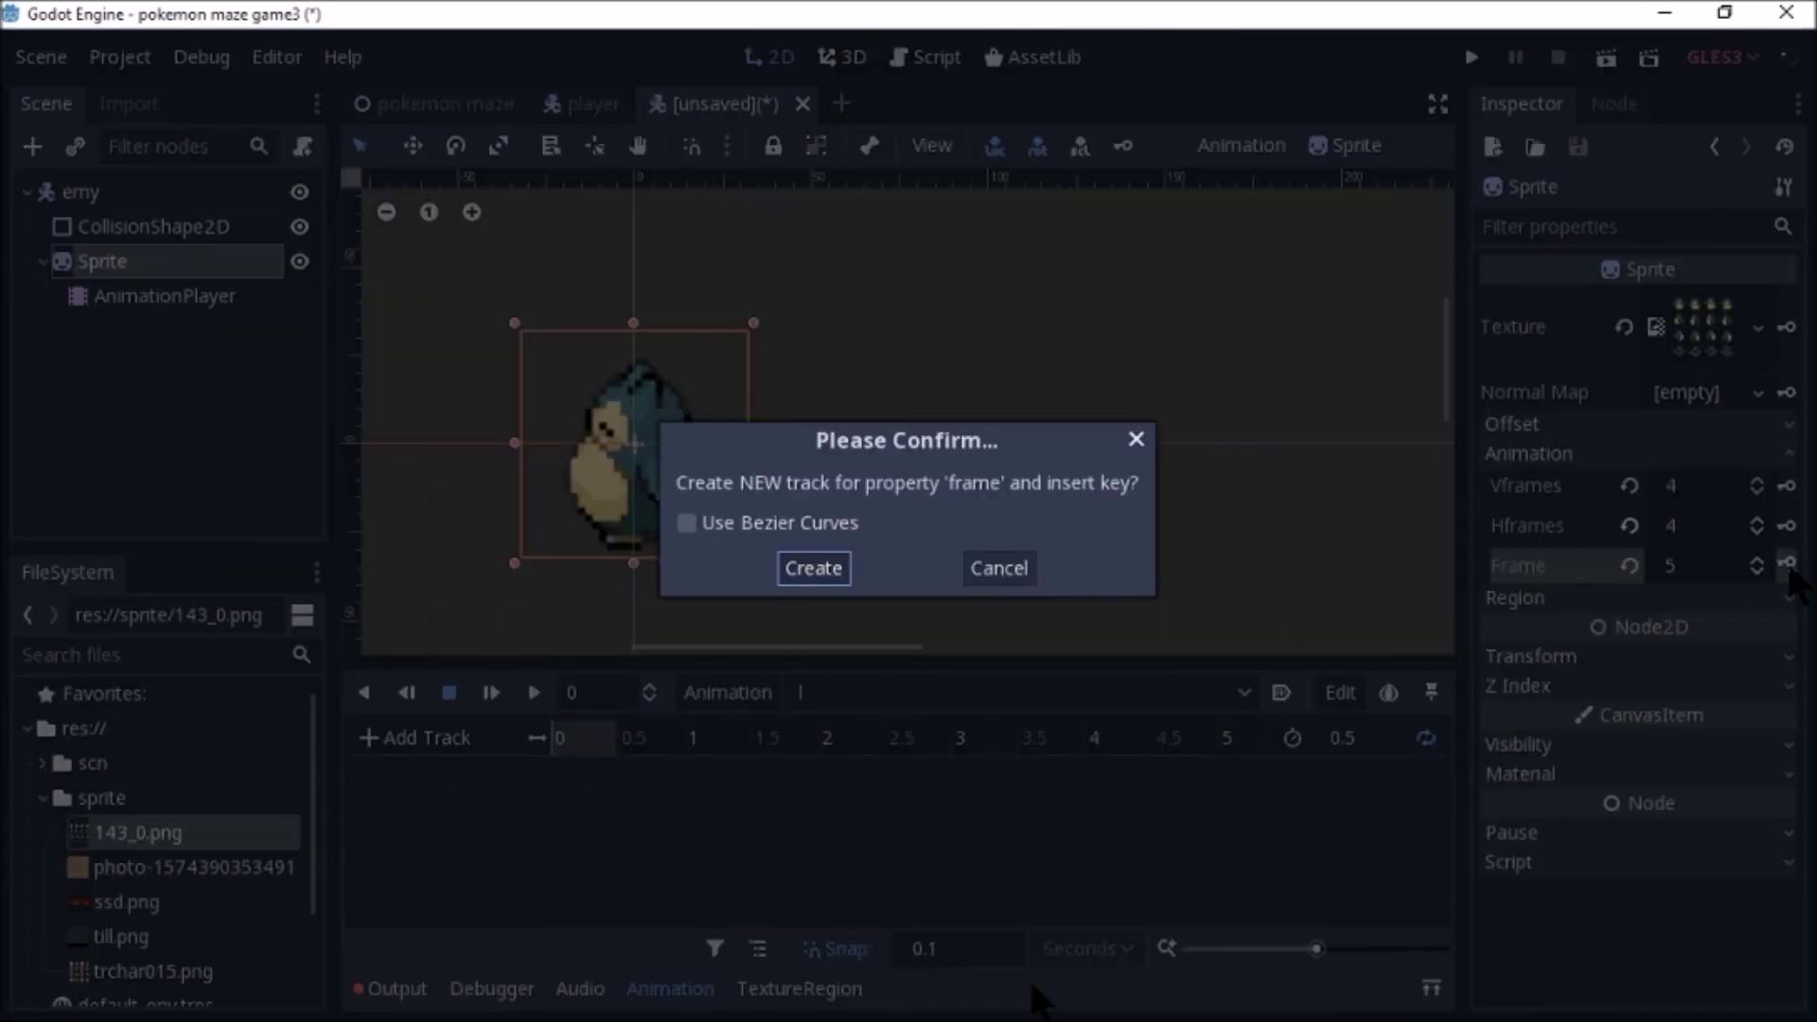
key(Return)
click(1787, 565)
click(1787, 565)
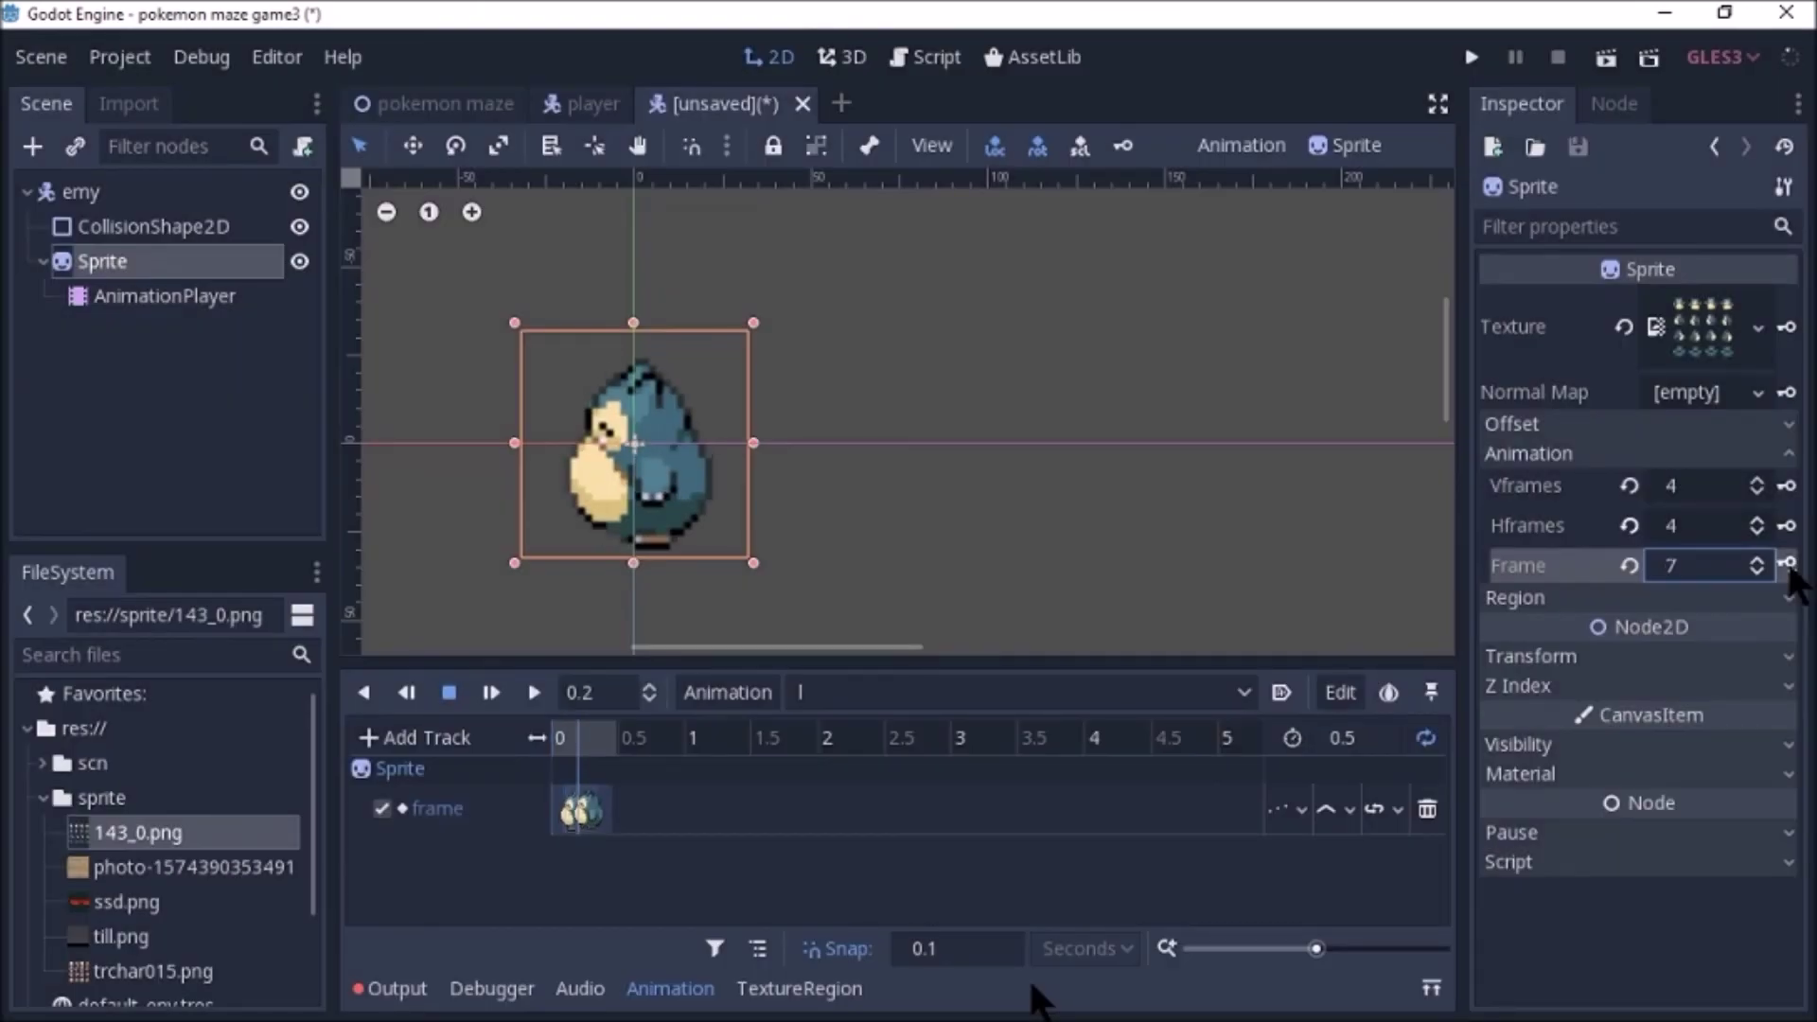
click(1788, 565)
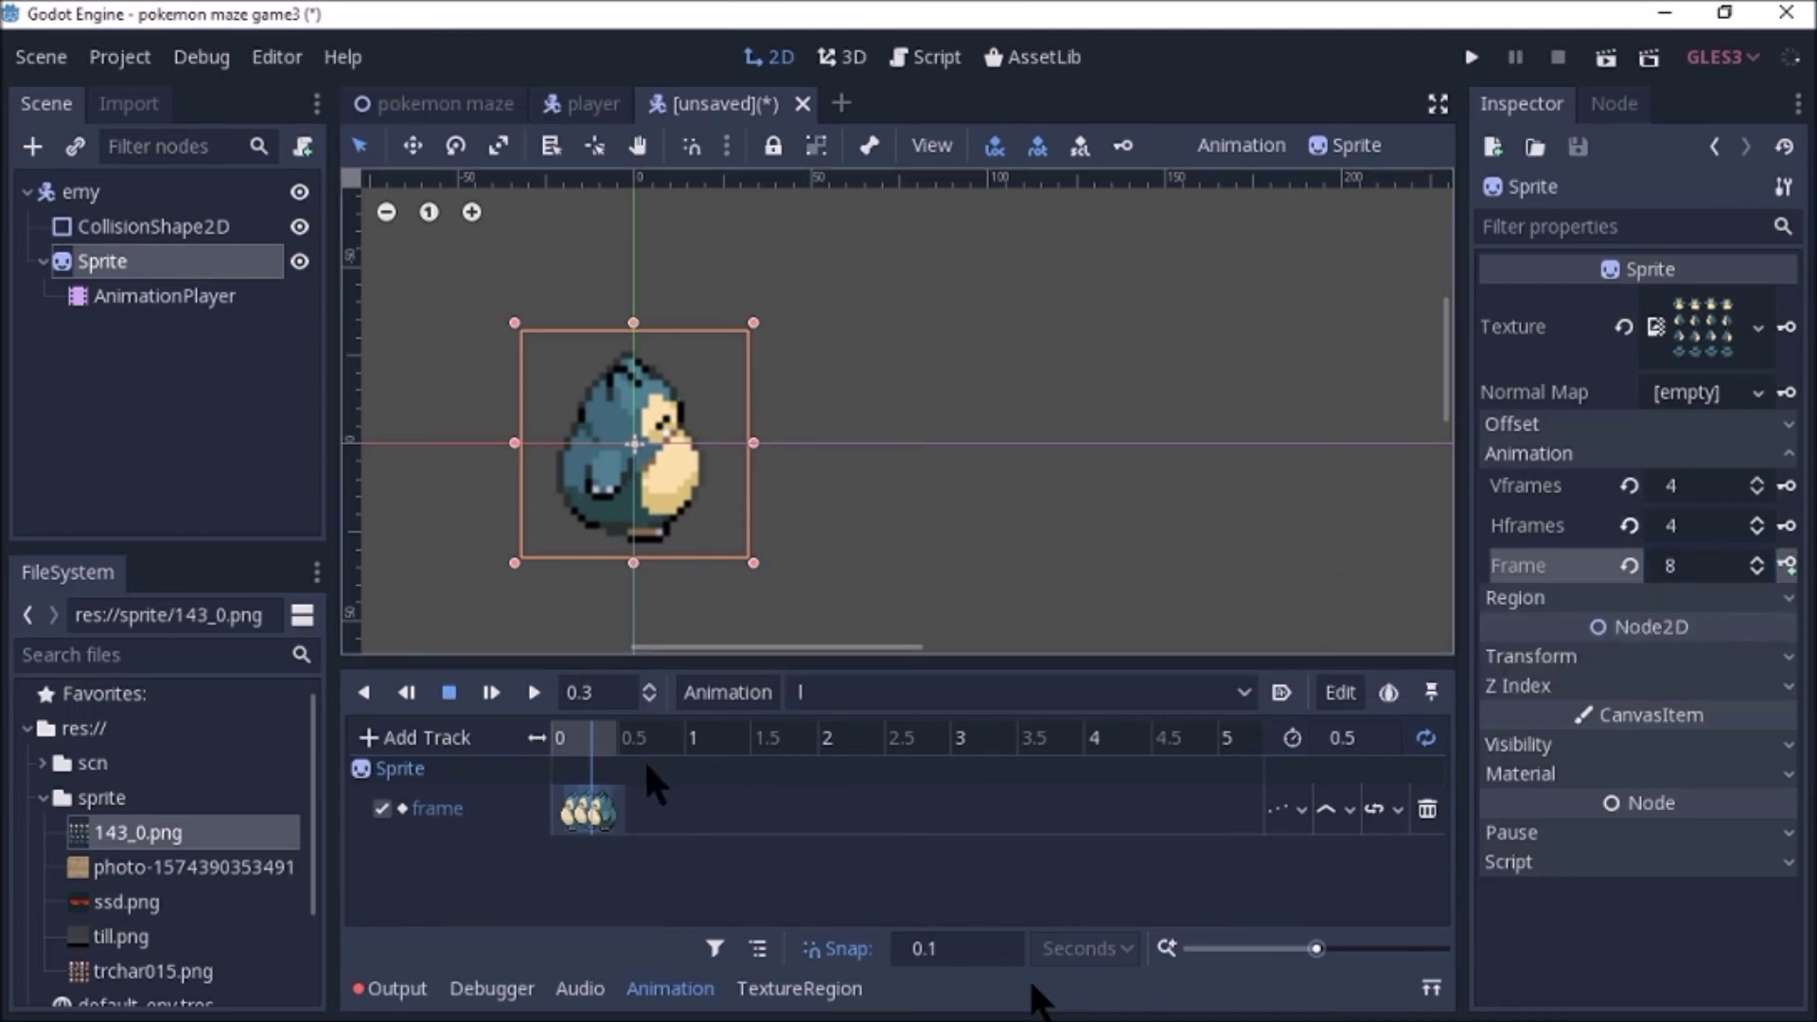
Set the length of animation l to 0.6 seconds.
click(1360, 737)
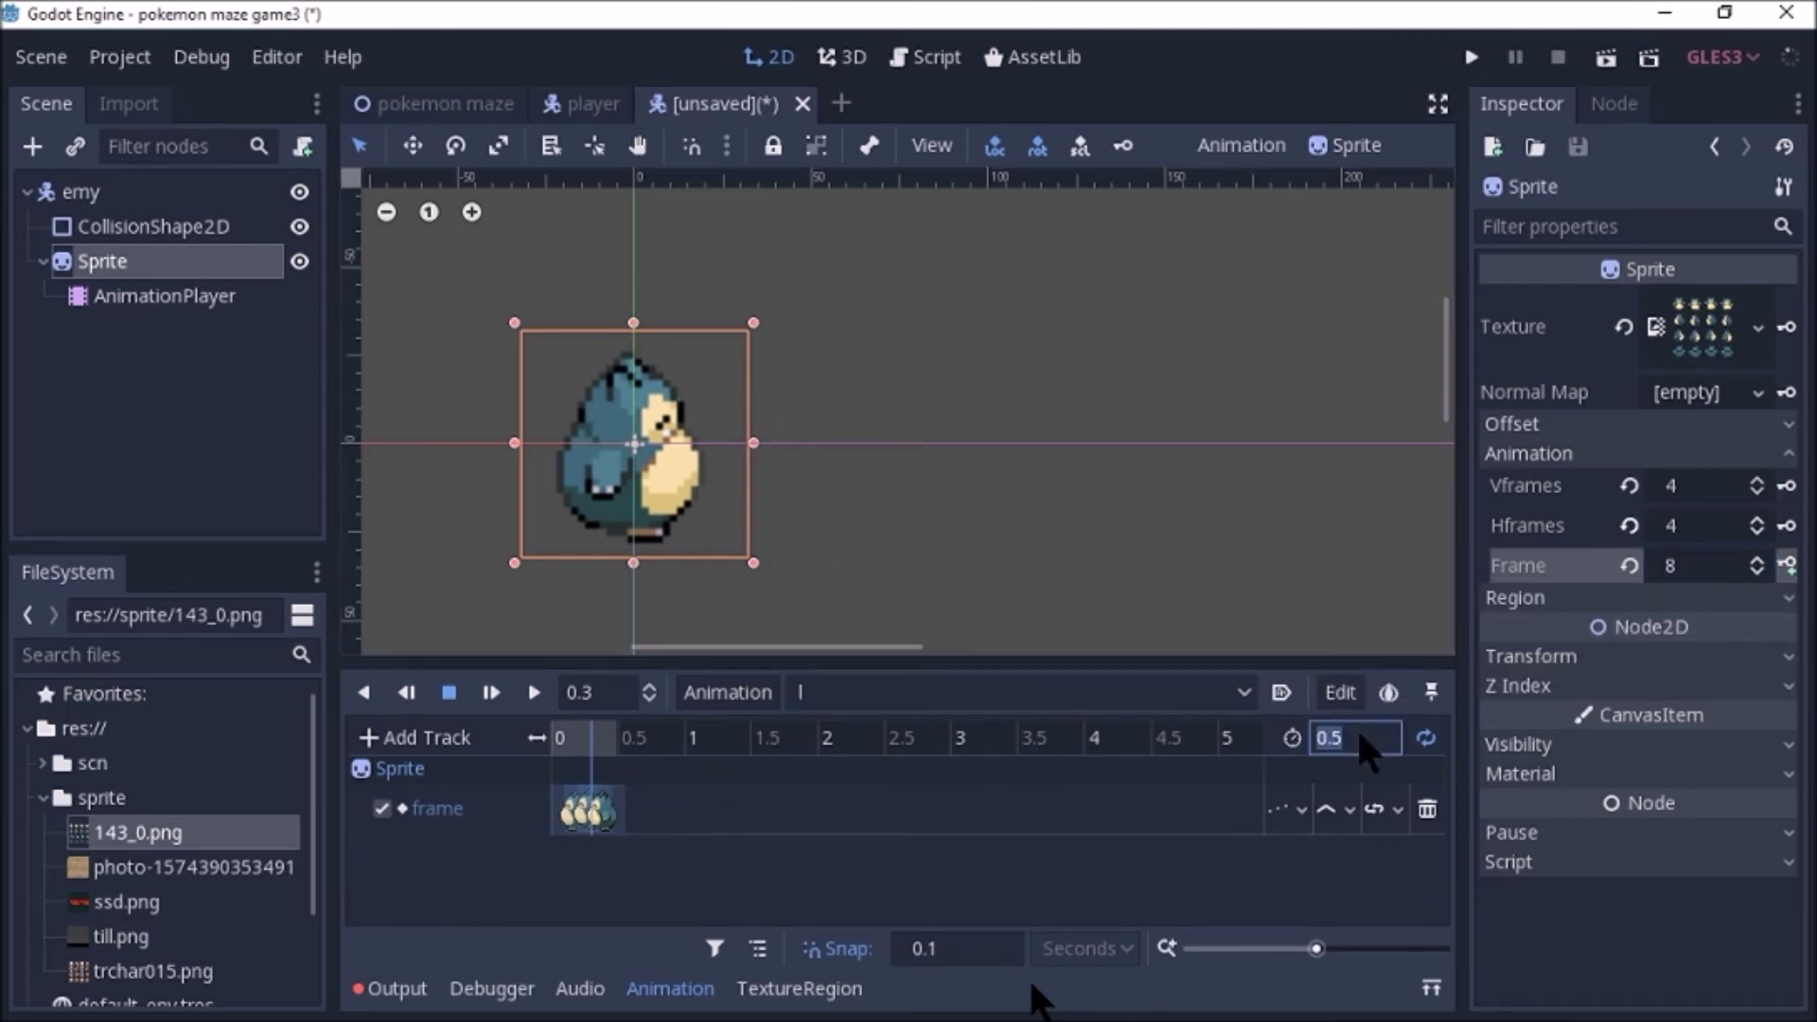
key(BackSpace)
key(BackSpace)
text(.6)
click(1184, 800)
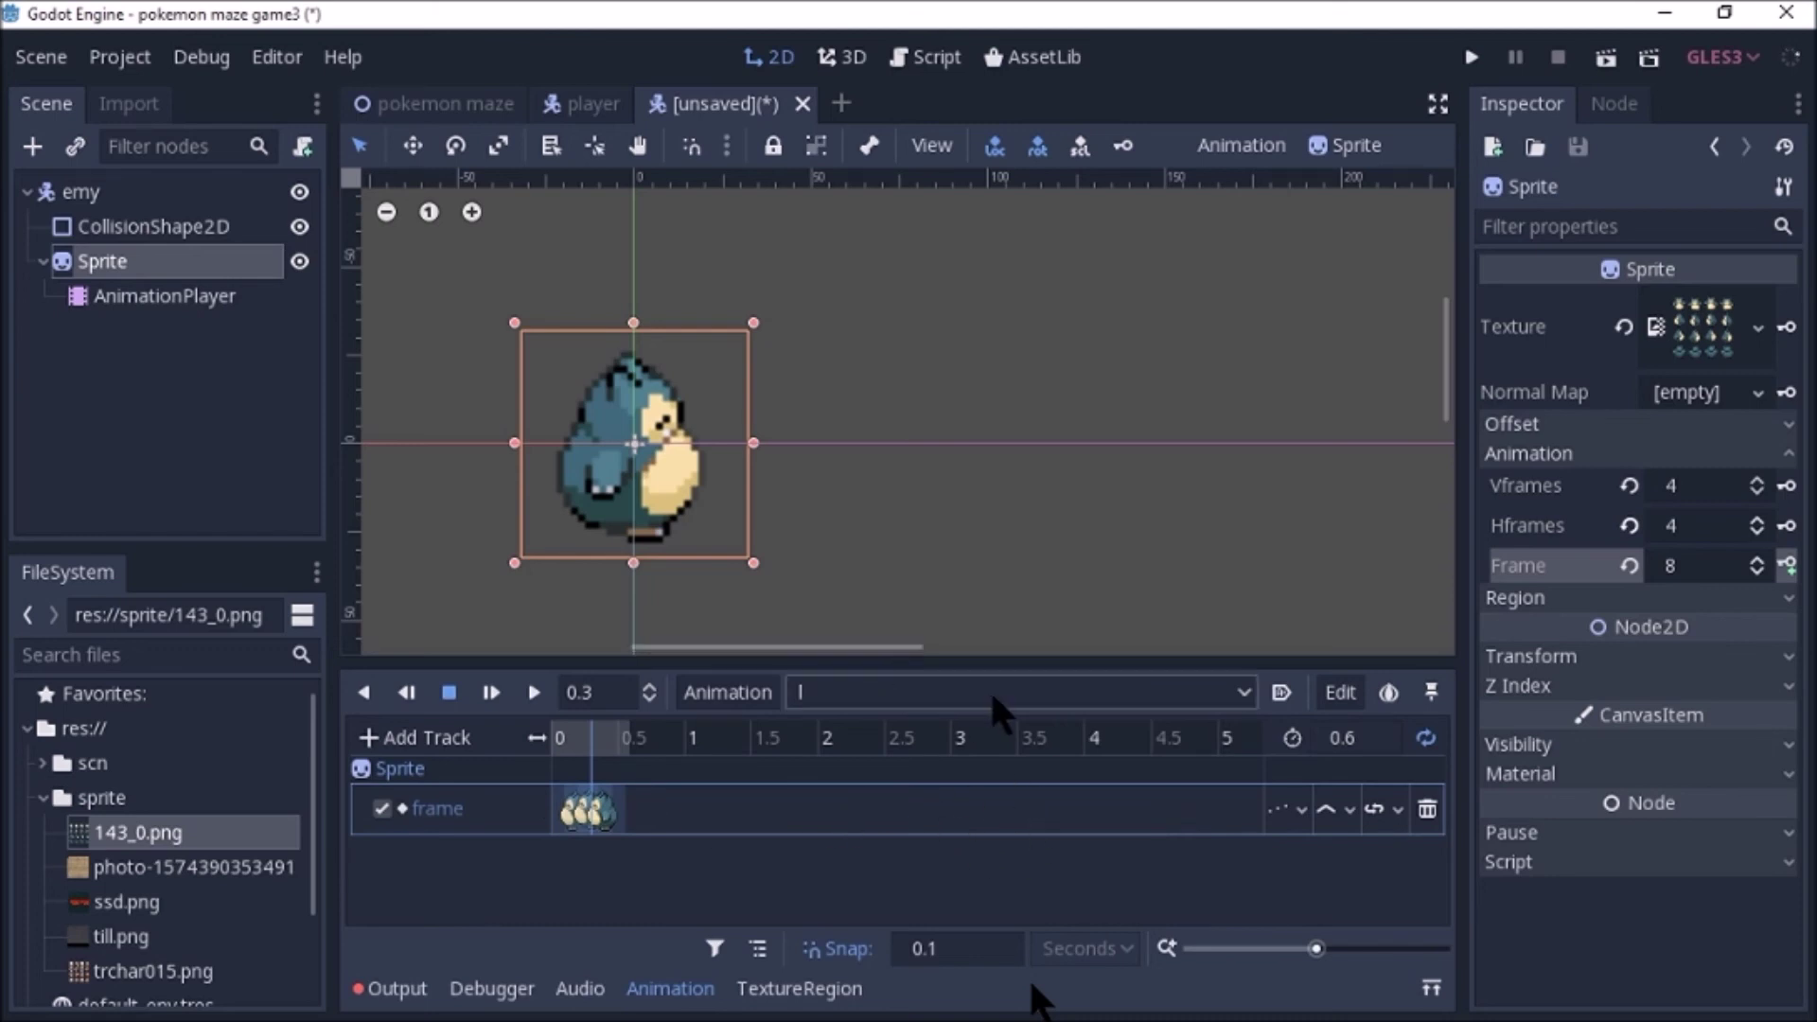
Create a new animation named r in the AnimationPlayer.
click(747, 695)
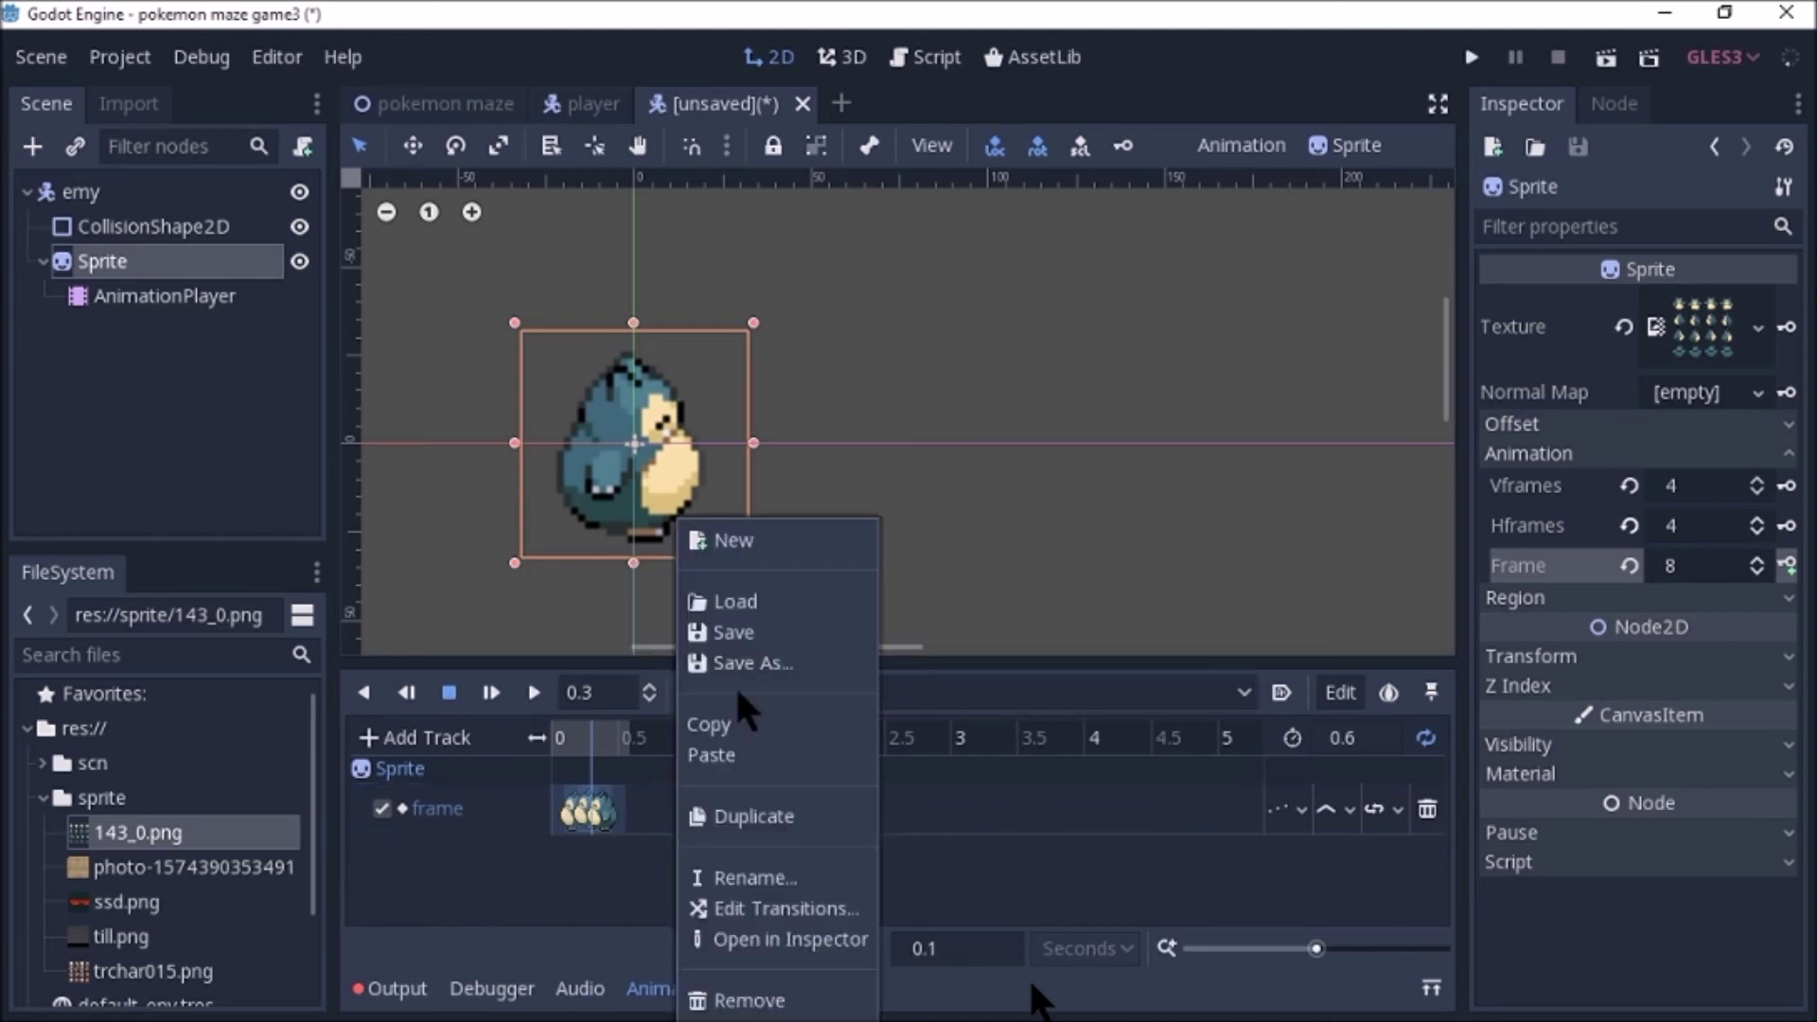
click(733, 541)
key(BackSpace)
text(r)
key(Return)
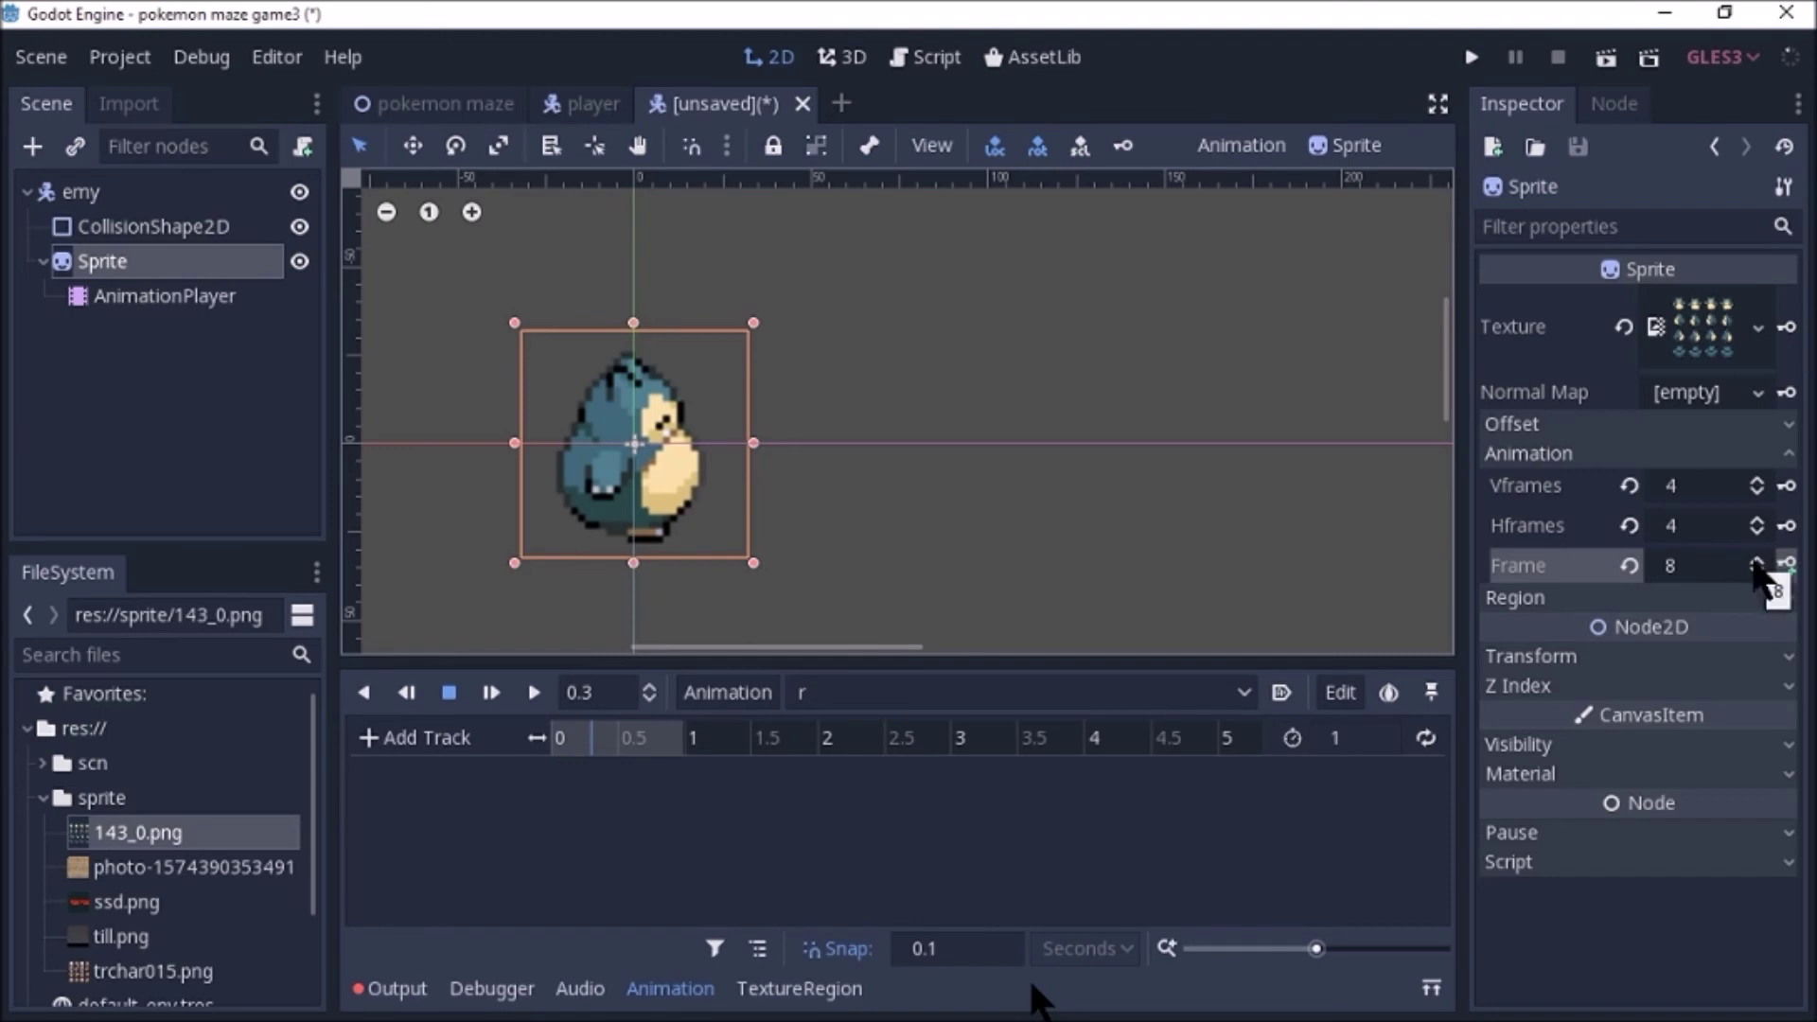
Move the playhead to 0, set animation r's length to 0.6 seconds and enable looping.
click(559, 758)
click(1363, 735)
text(0.6)
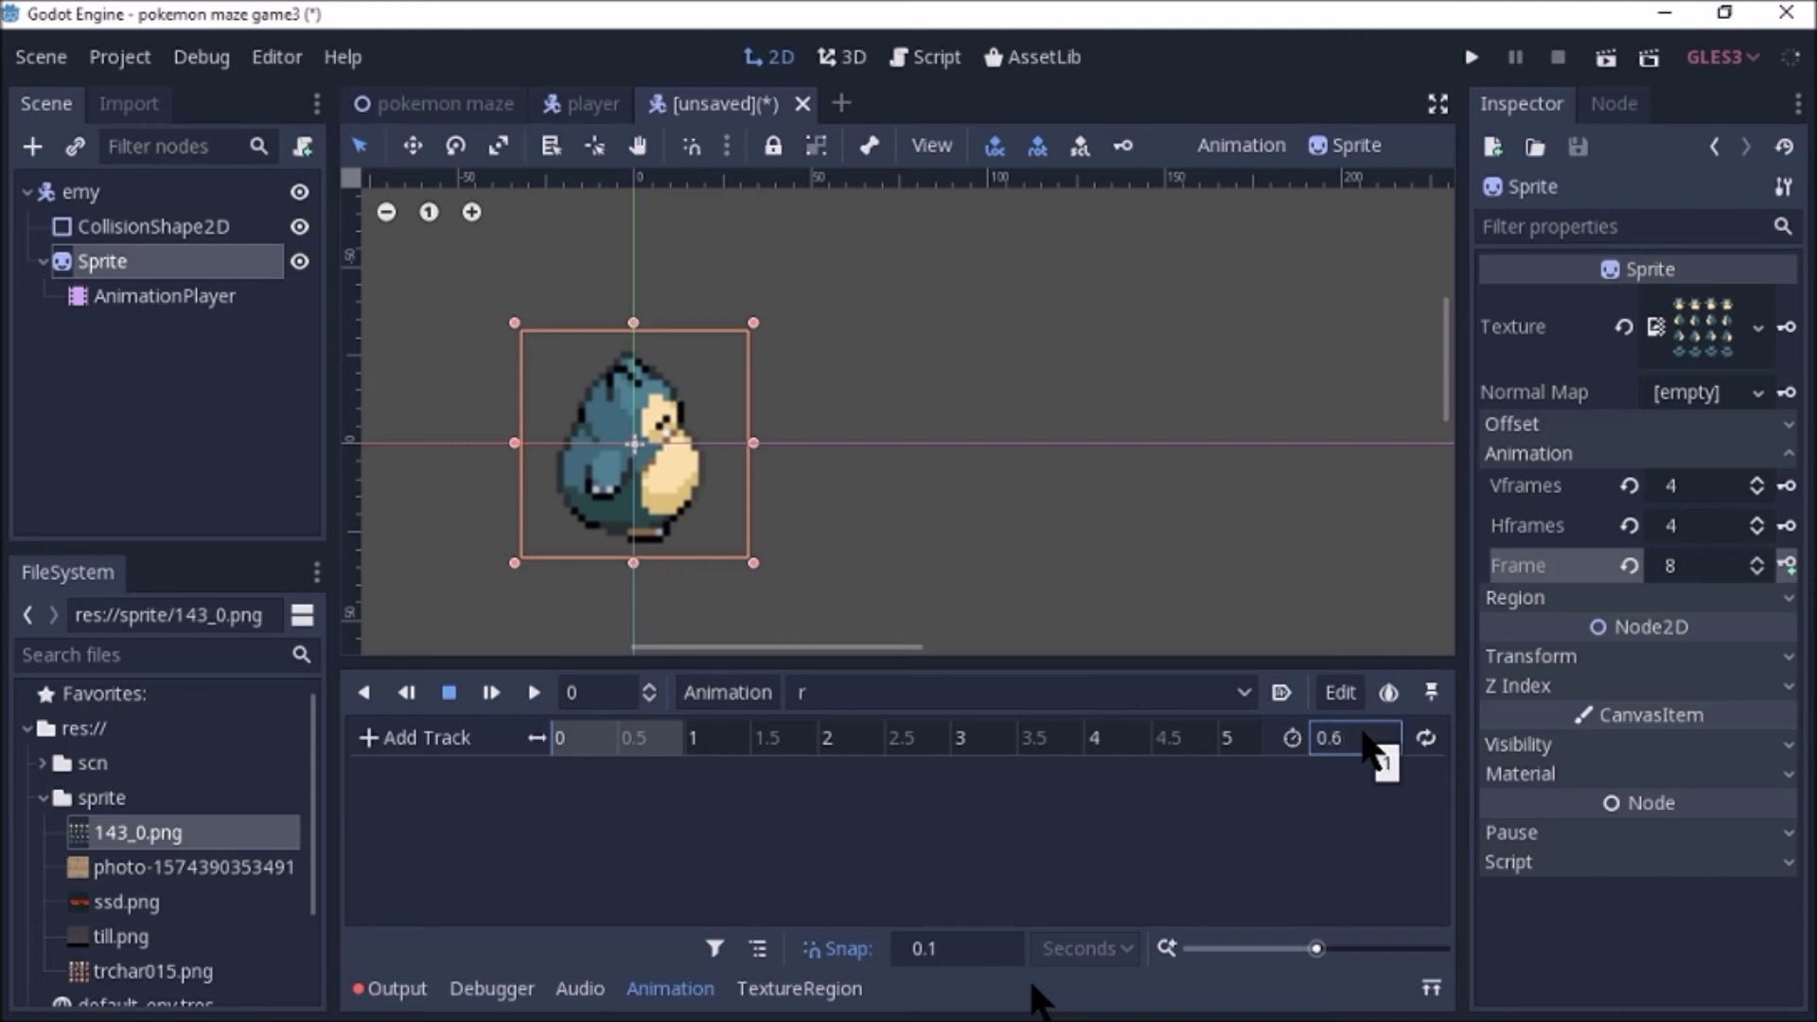
click(1425, 739)
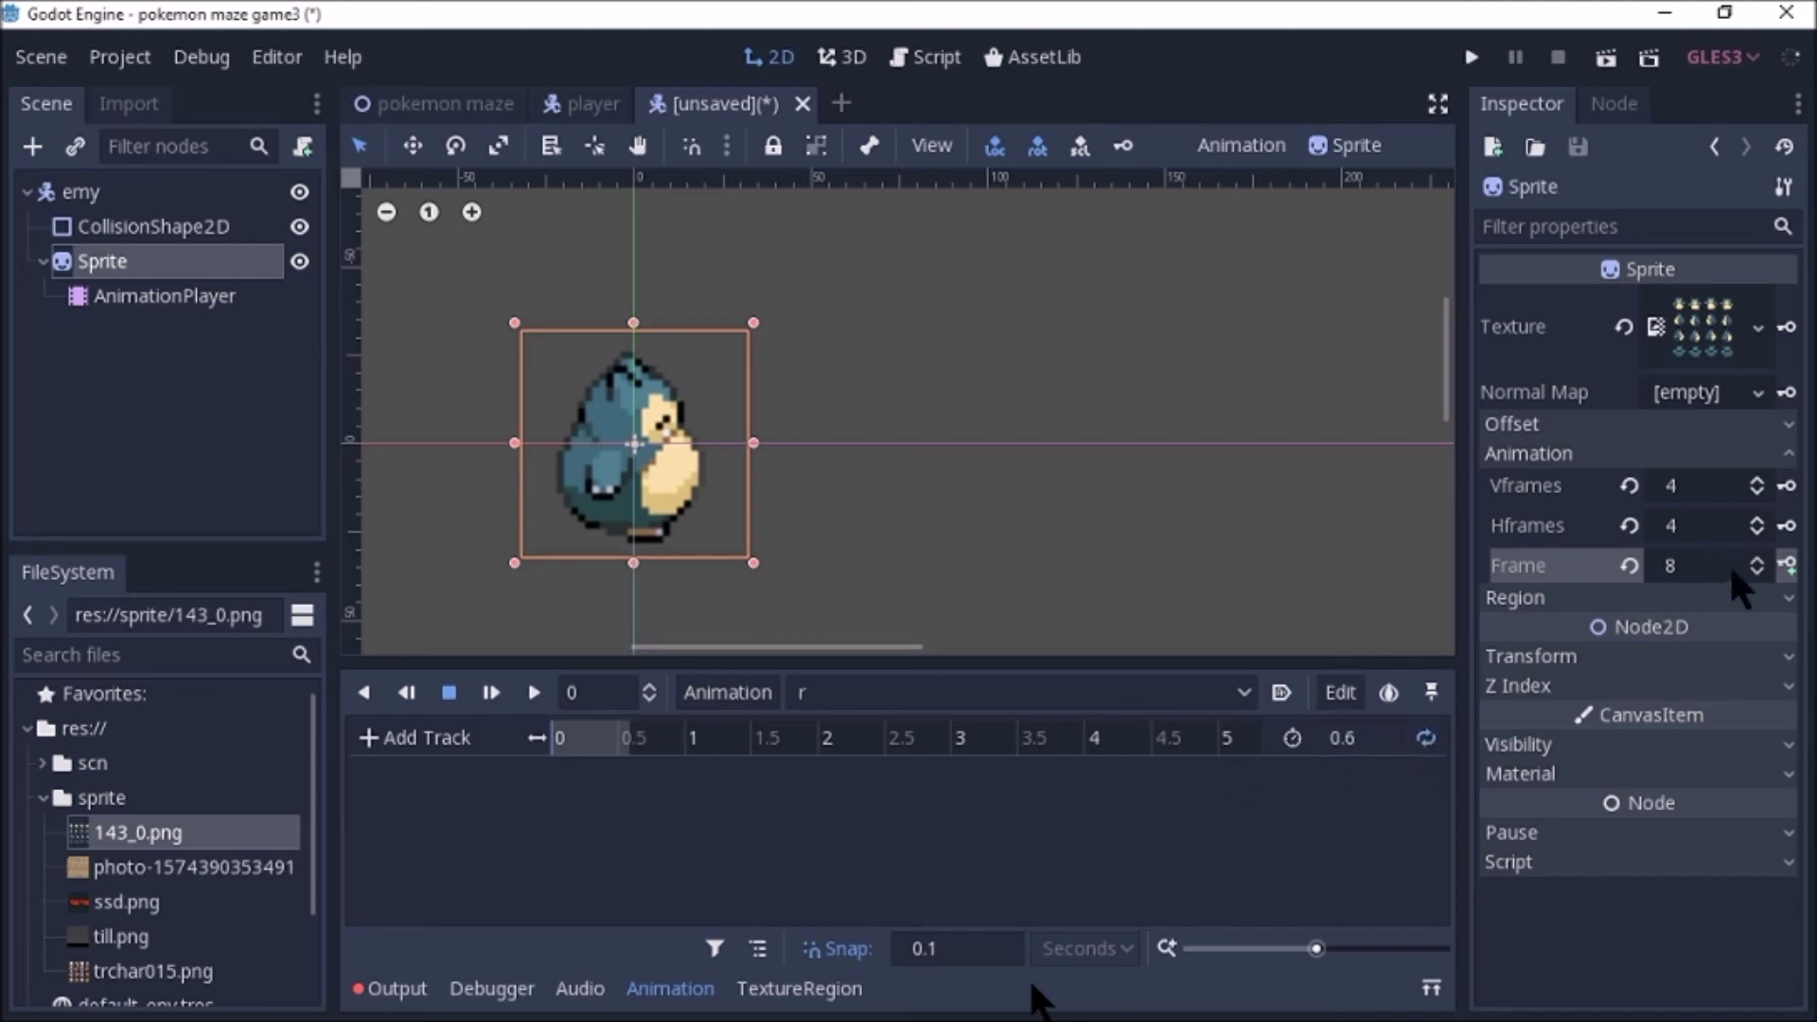
Create a frame track for the Sprite in animation r and key frames 8 to 11 at 0.1-second intervals.
click(1787, 565)
key(Return)
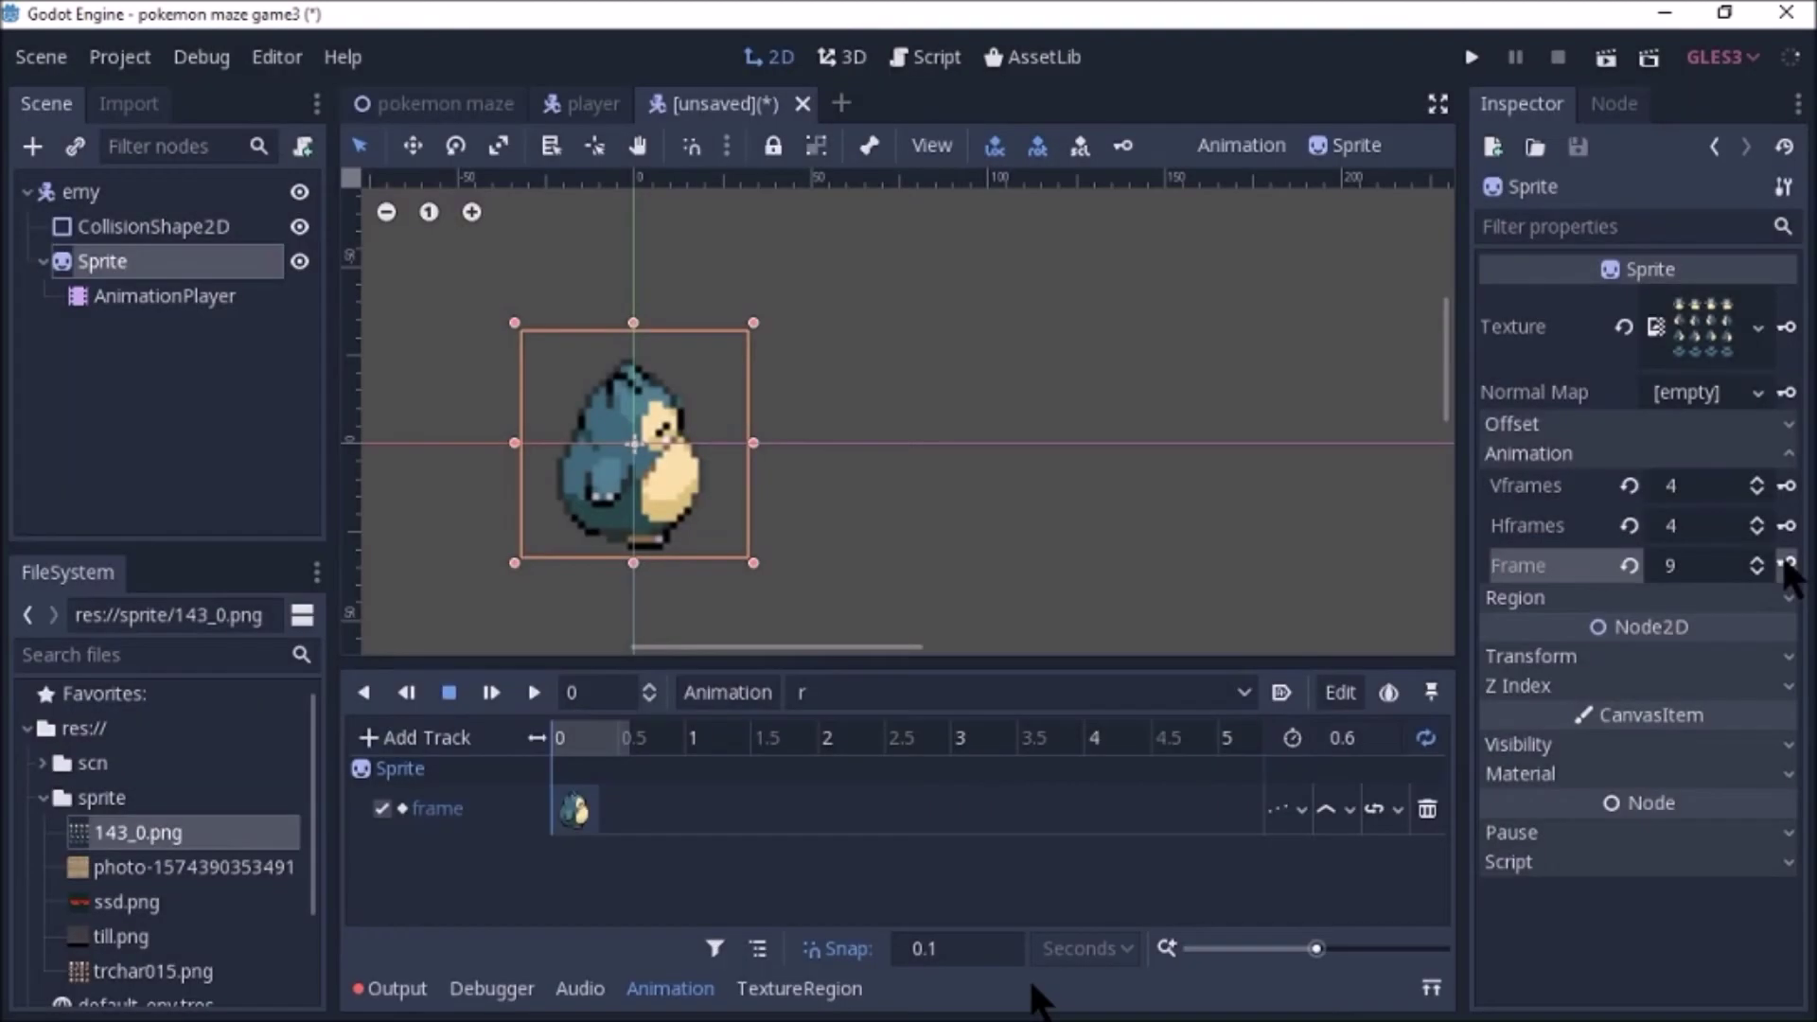
click(1787, 565)
click(1787, 565)
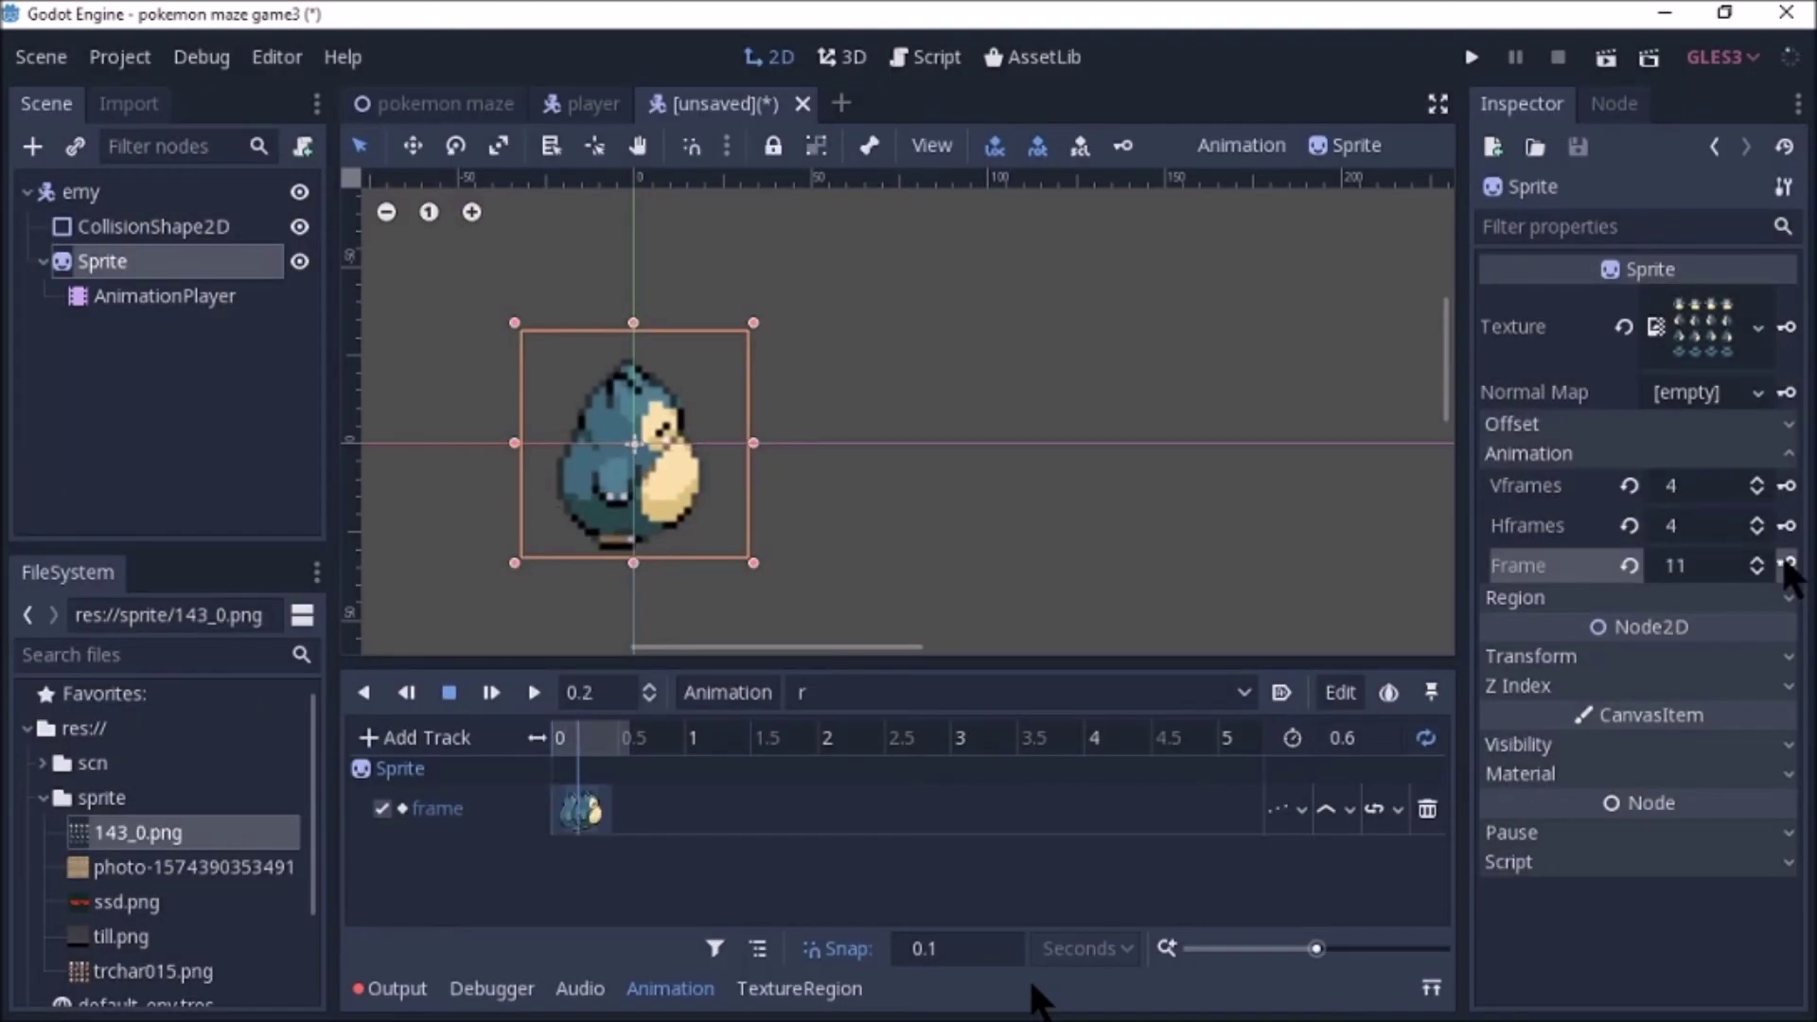
click(1787, 565)
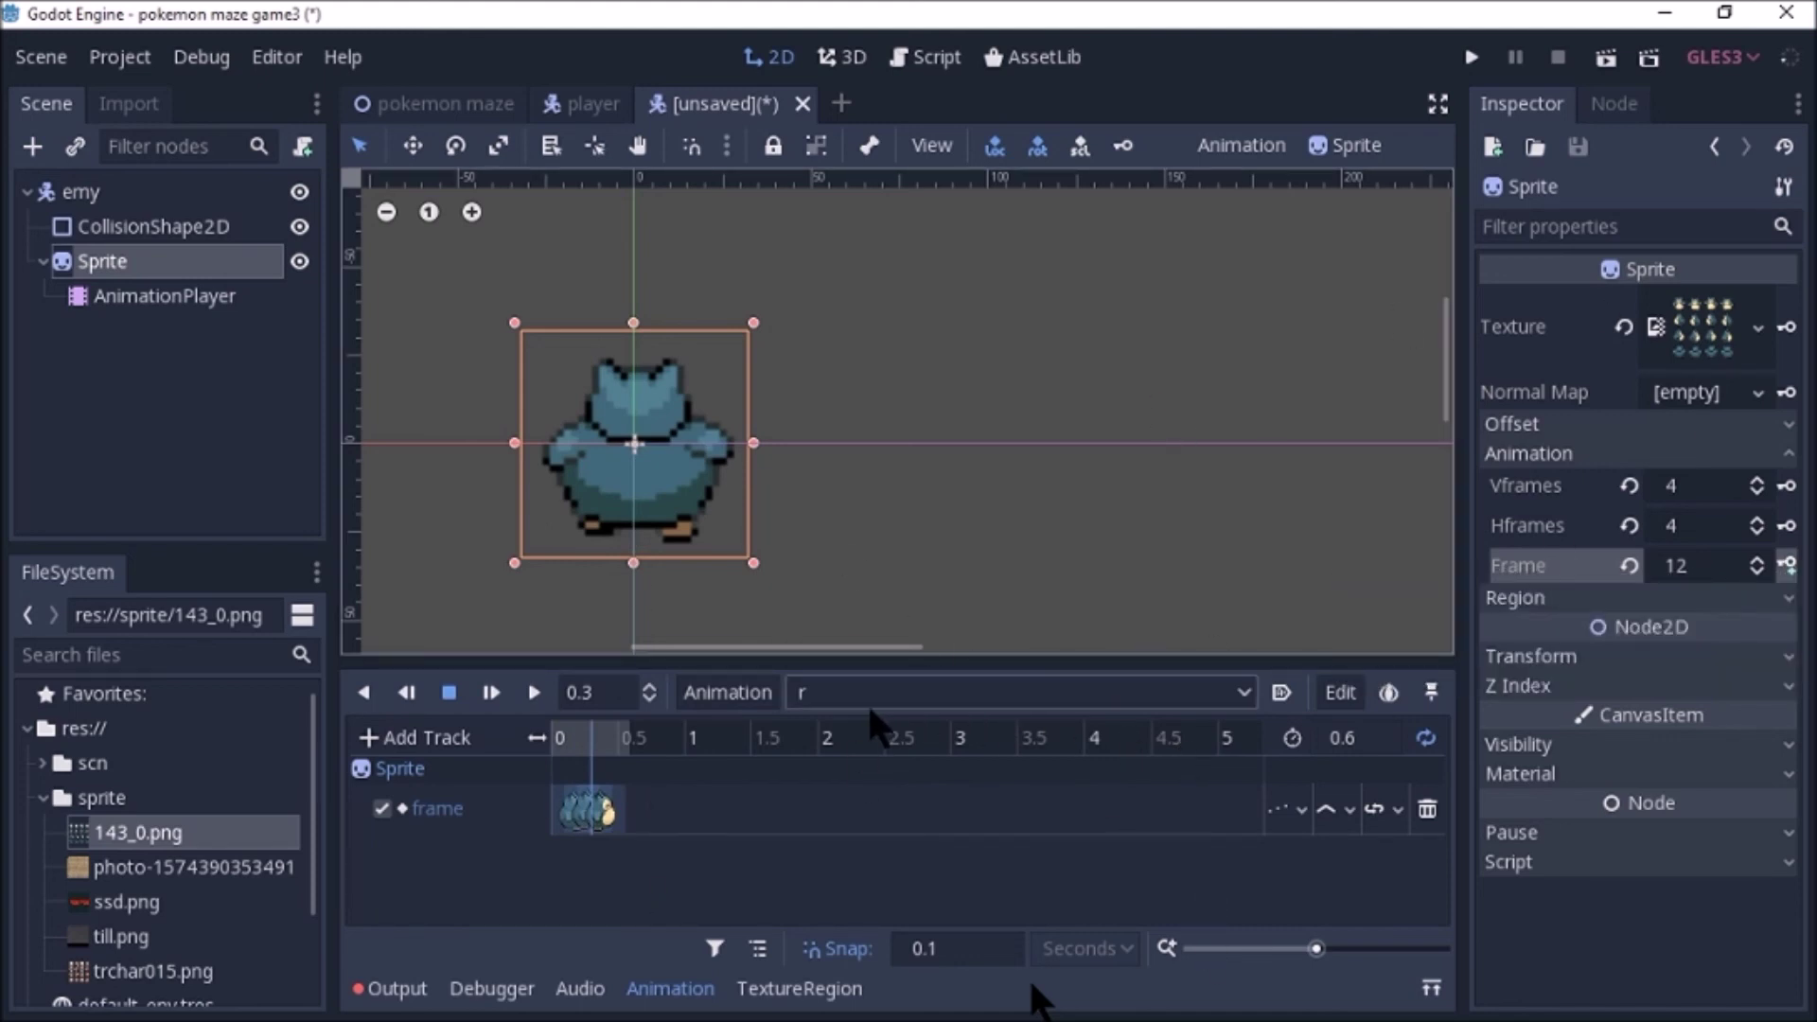
Create a new animation named u in the AnimationPlayer.
click(761, 697)
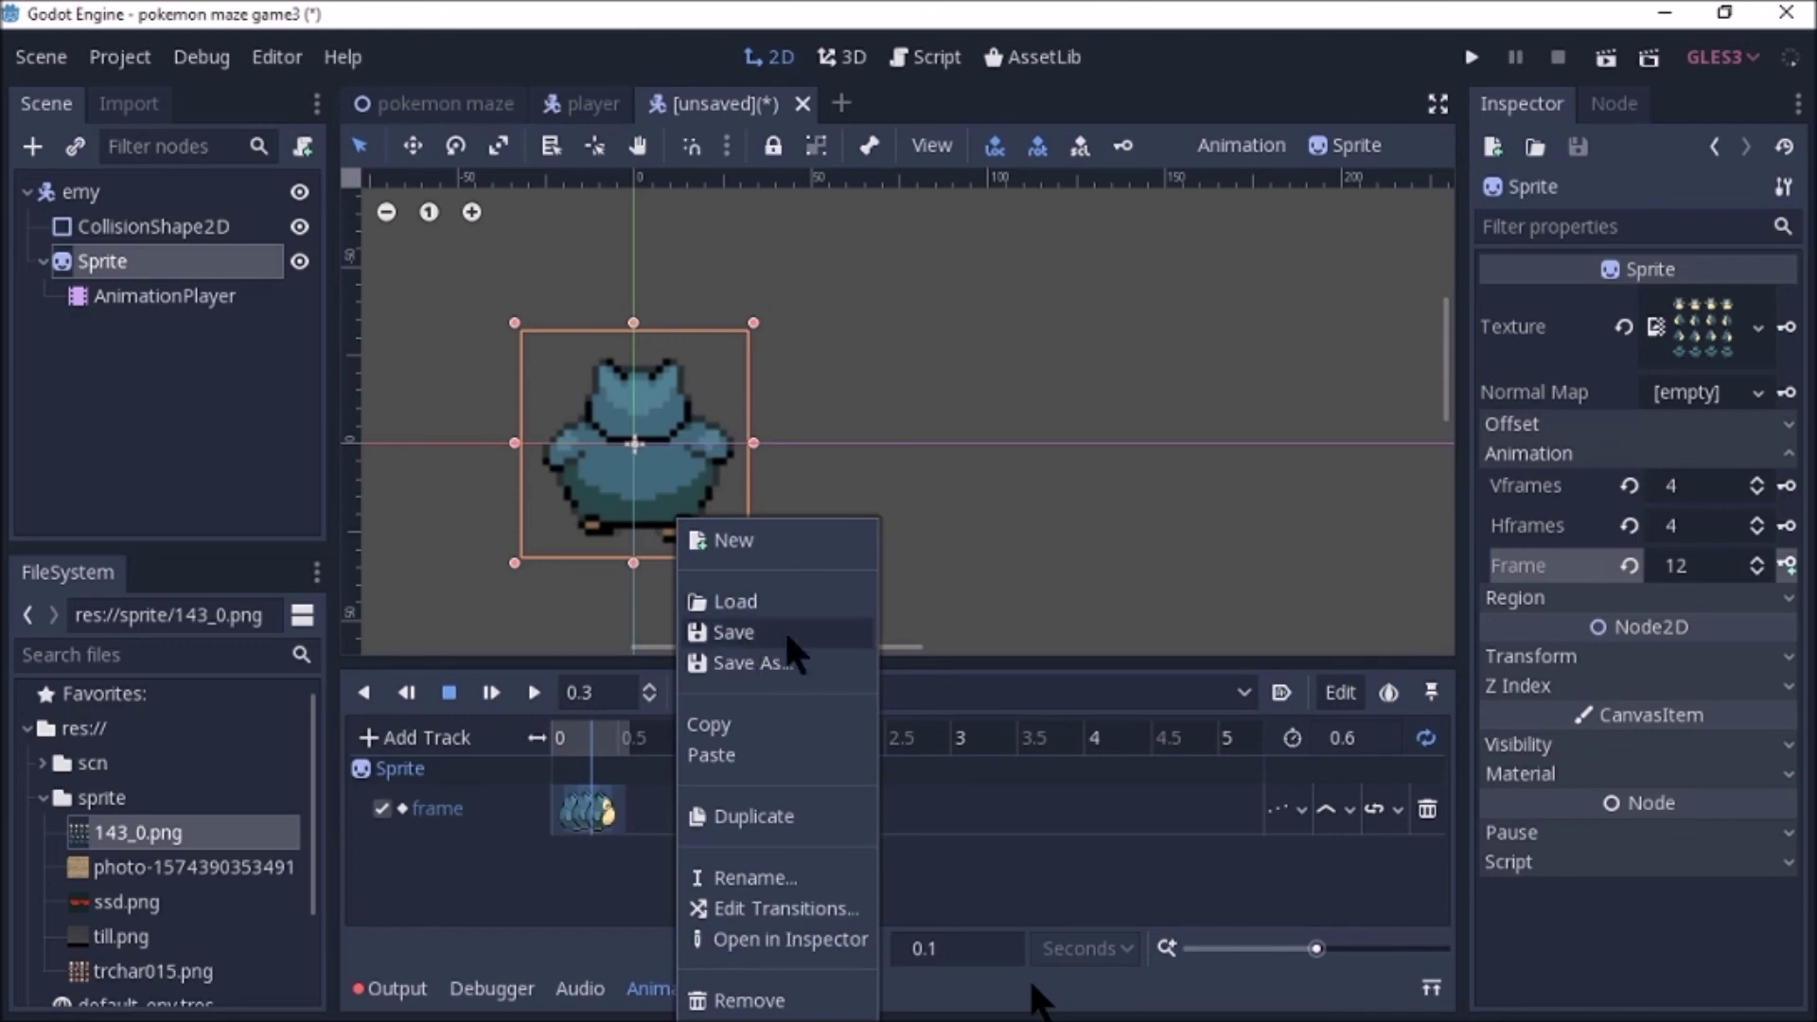
click(739, 554)
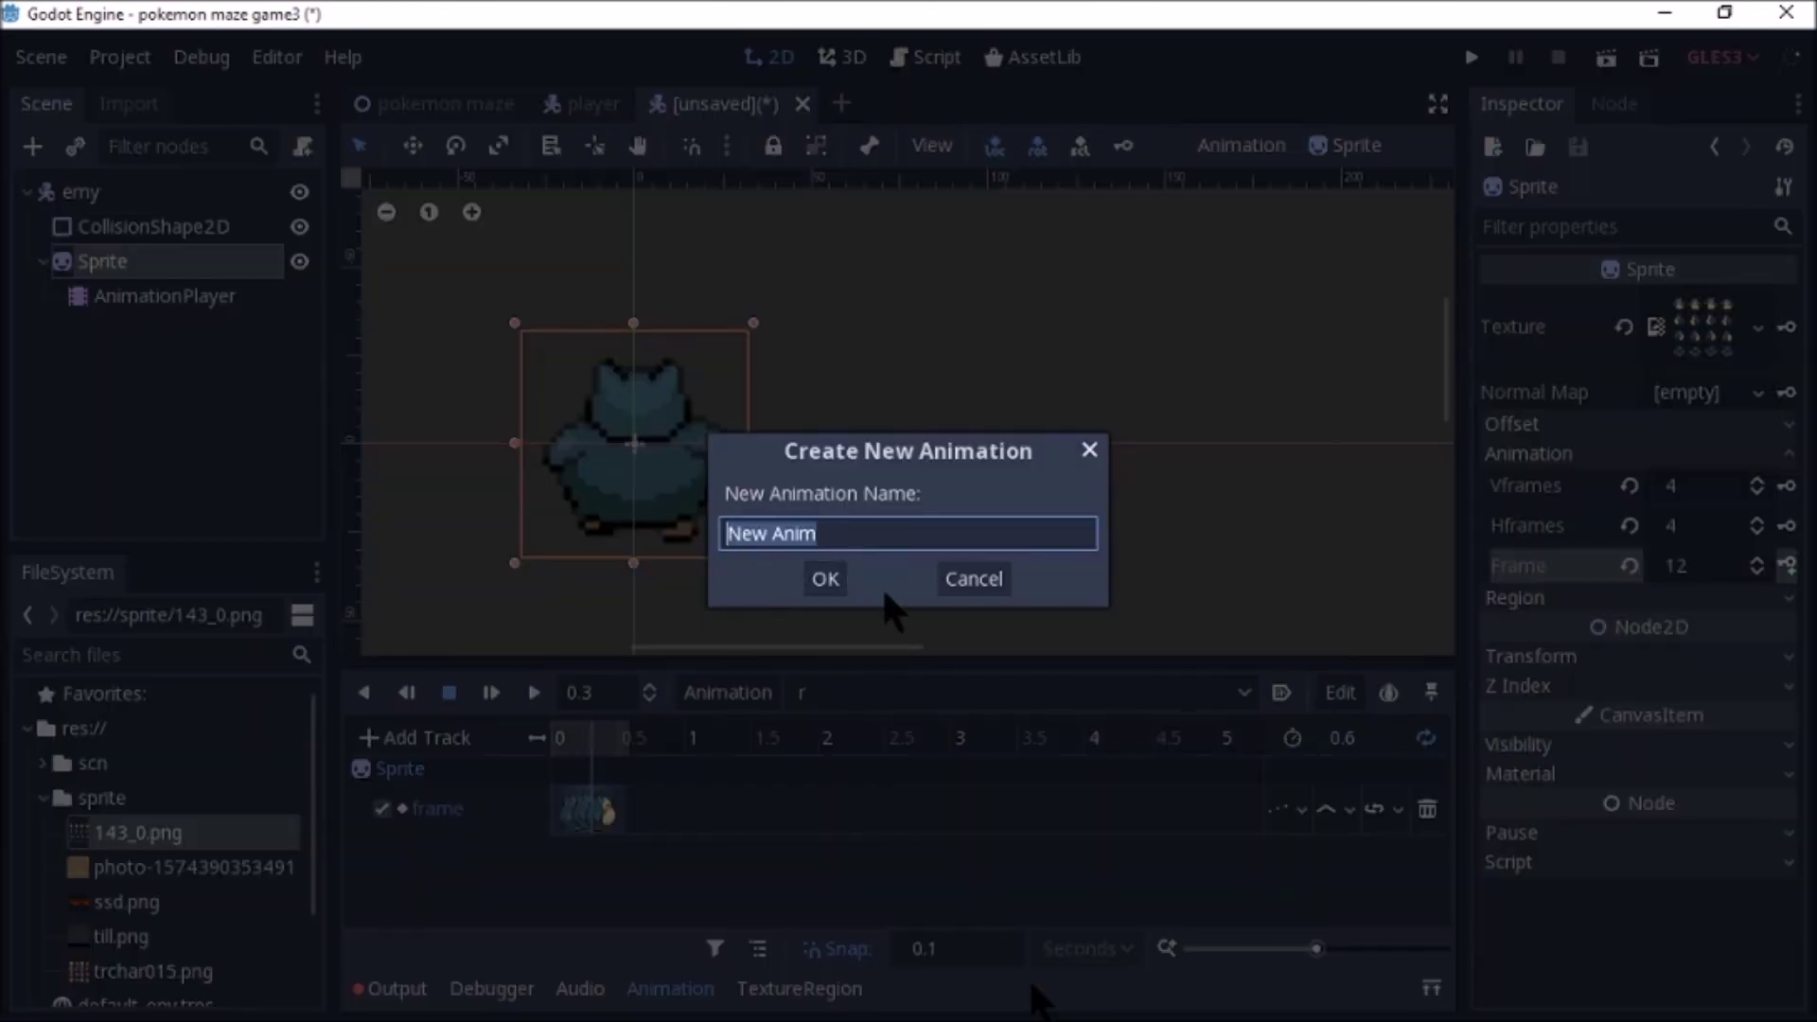
key(BackSpace)
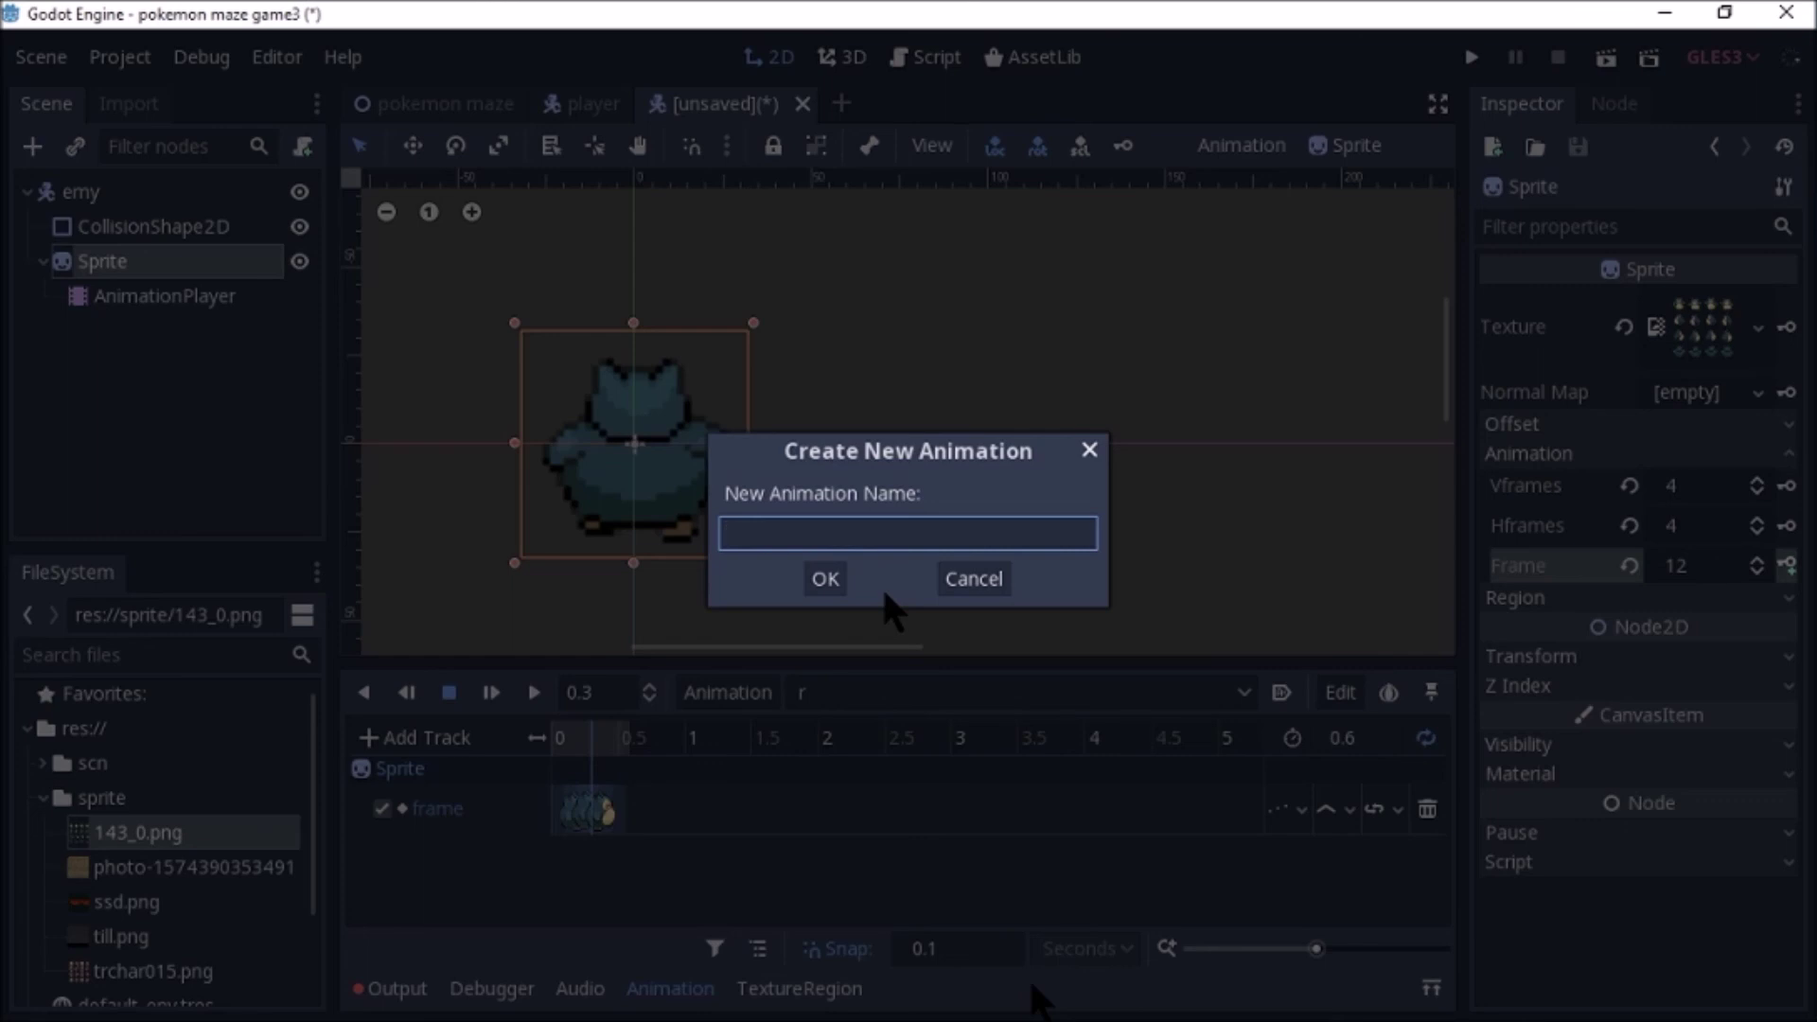
text(u)
click(827, 579)
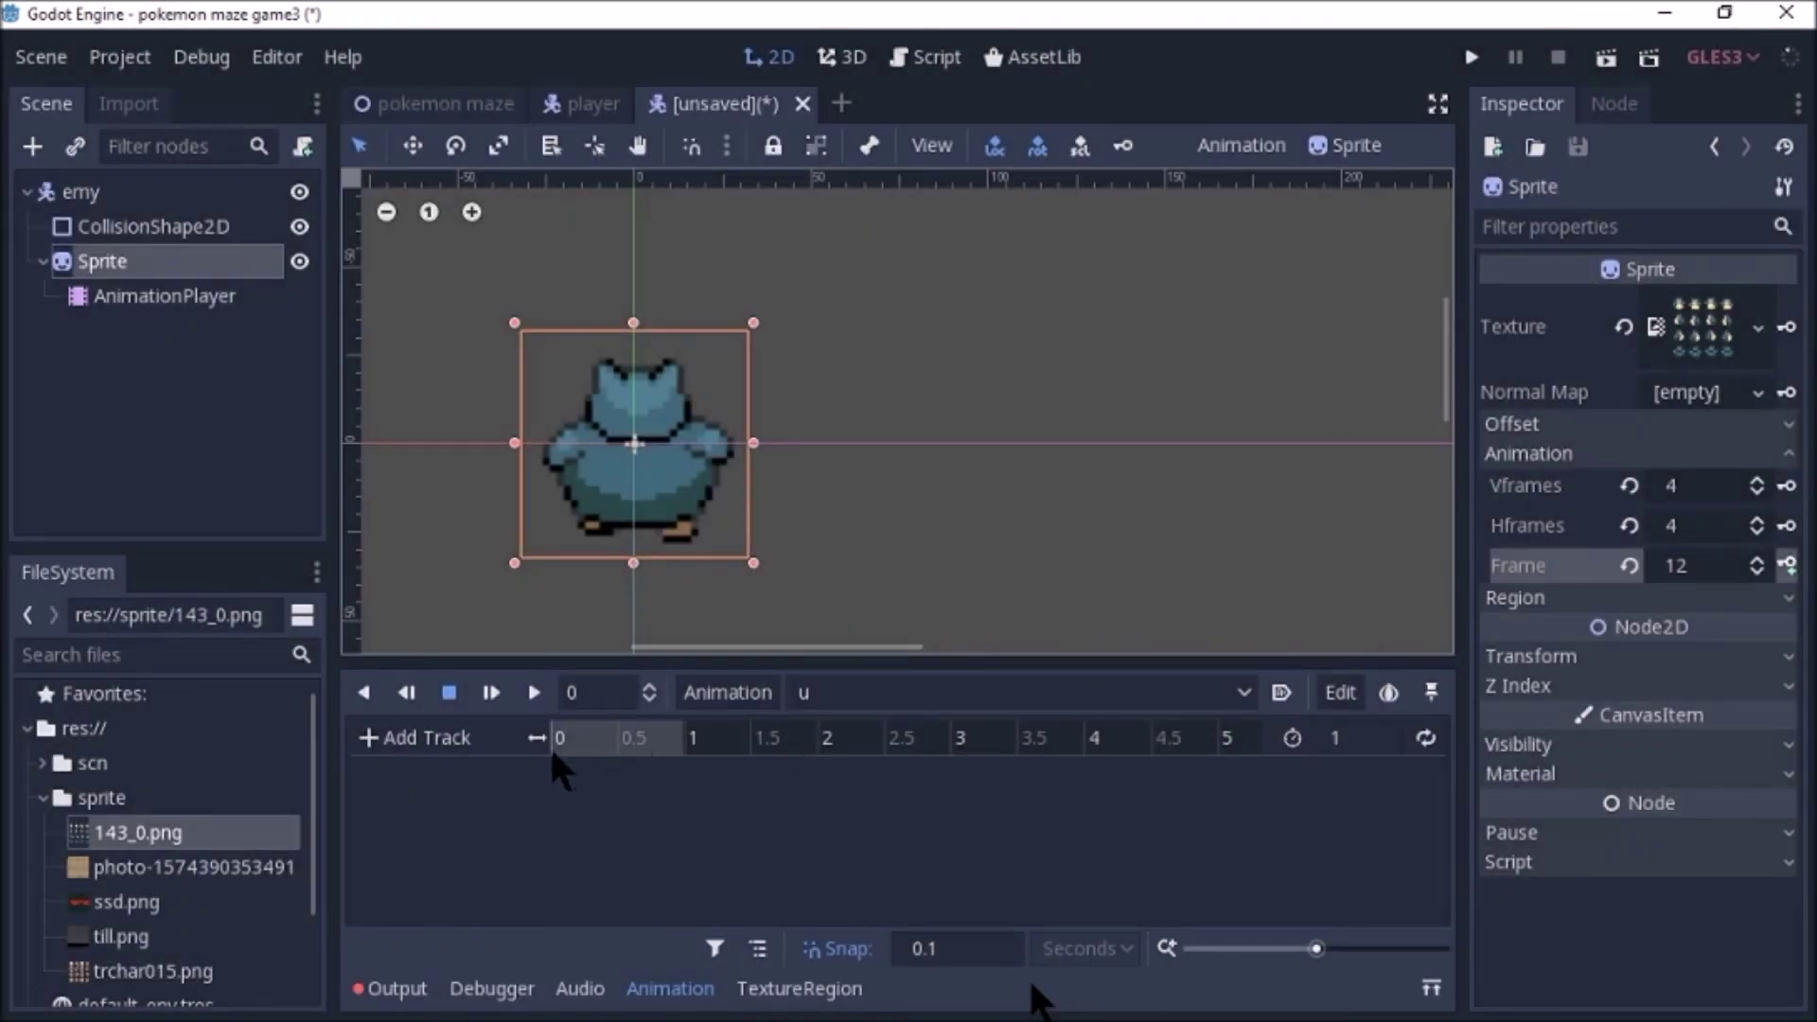
Set the length of animation u to 0.5 seconds and enable looping.
click(1359, 722)
key(BackSpace)
text(0)
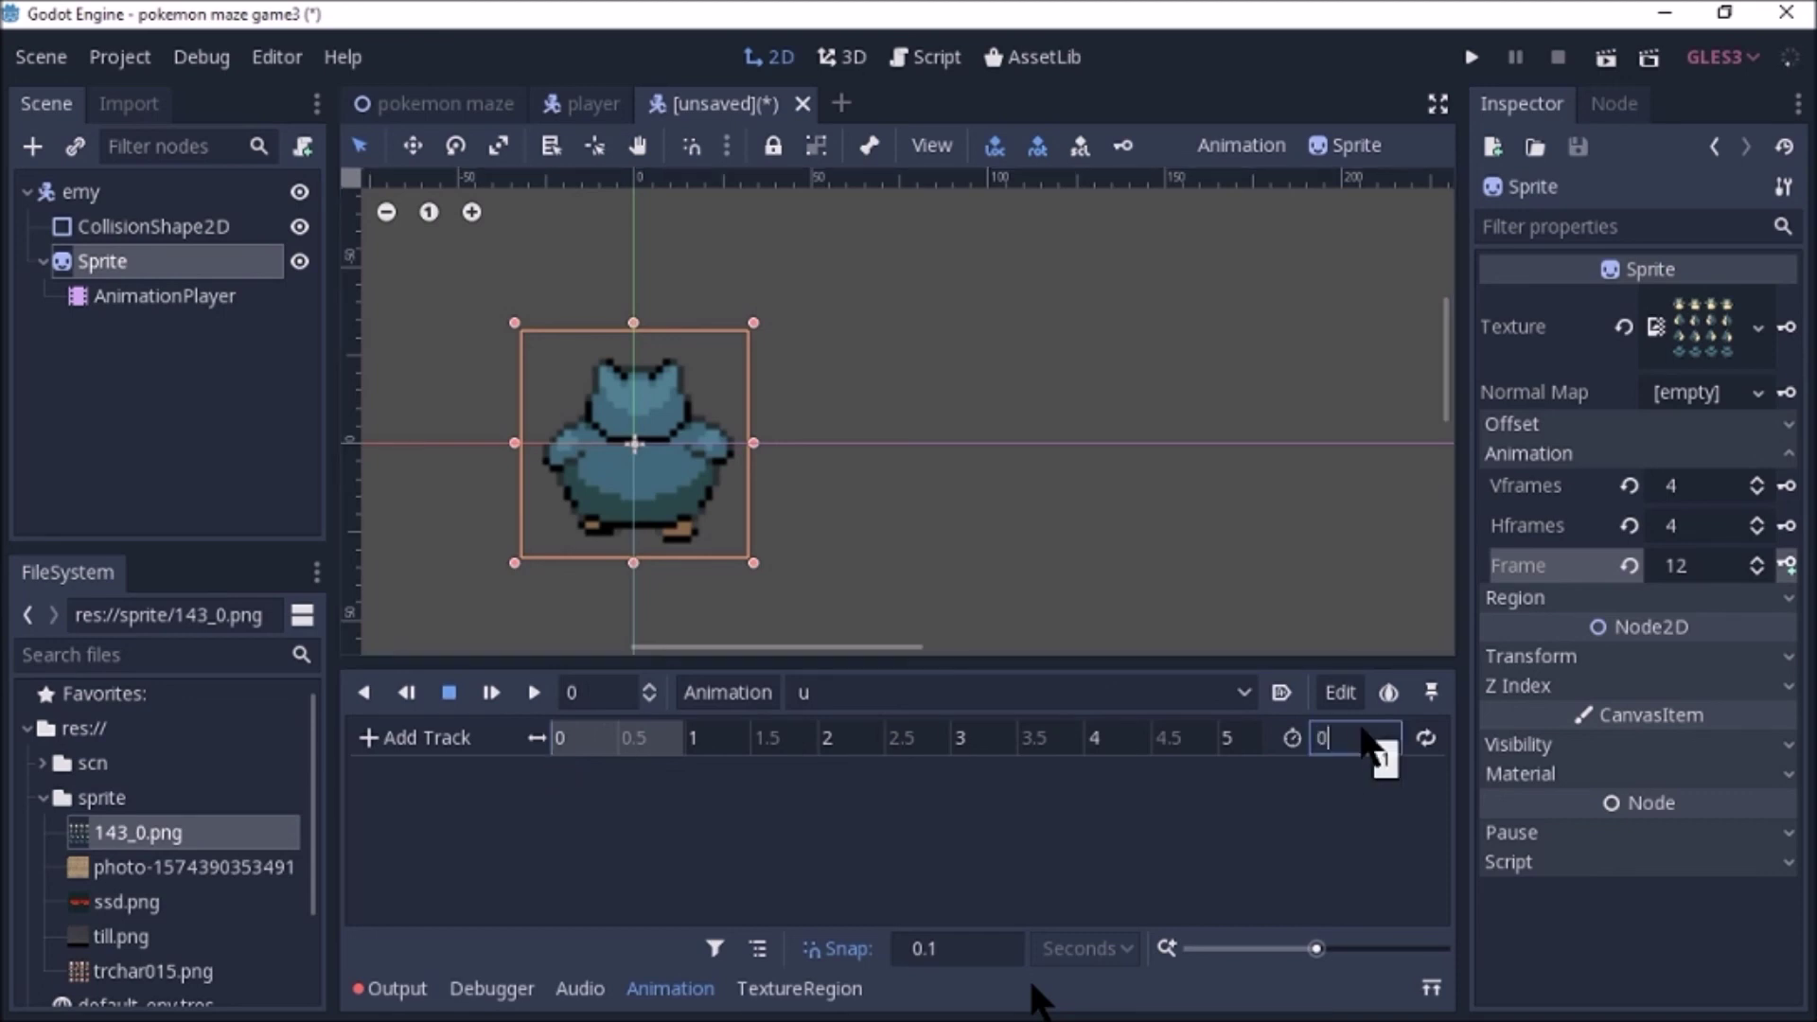
text(.5)
key(Return)
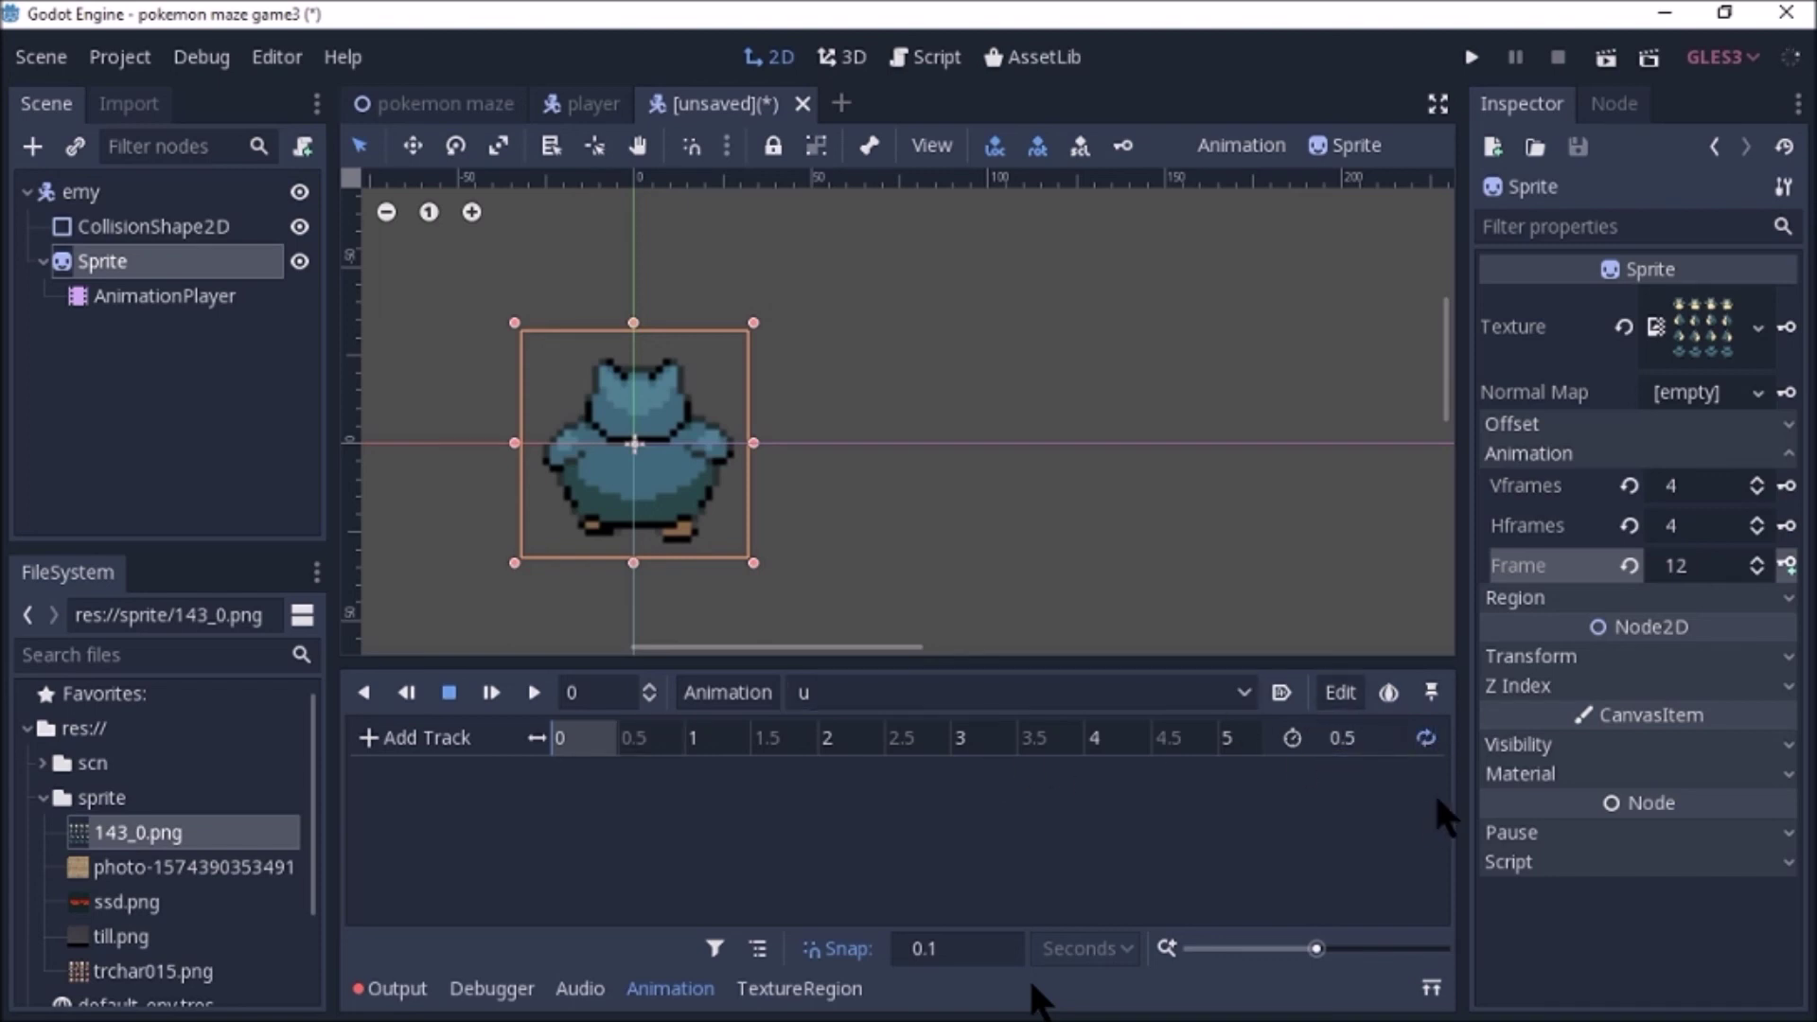
Change the length of animation u to 0.6 seconds.
click(1359, 738)
key(BackSpace)
text(6)
key(Return)
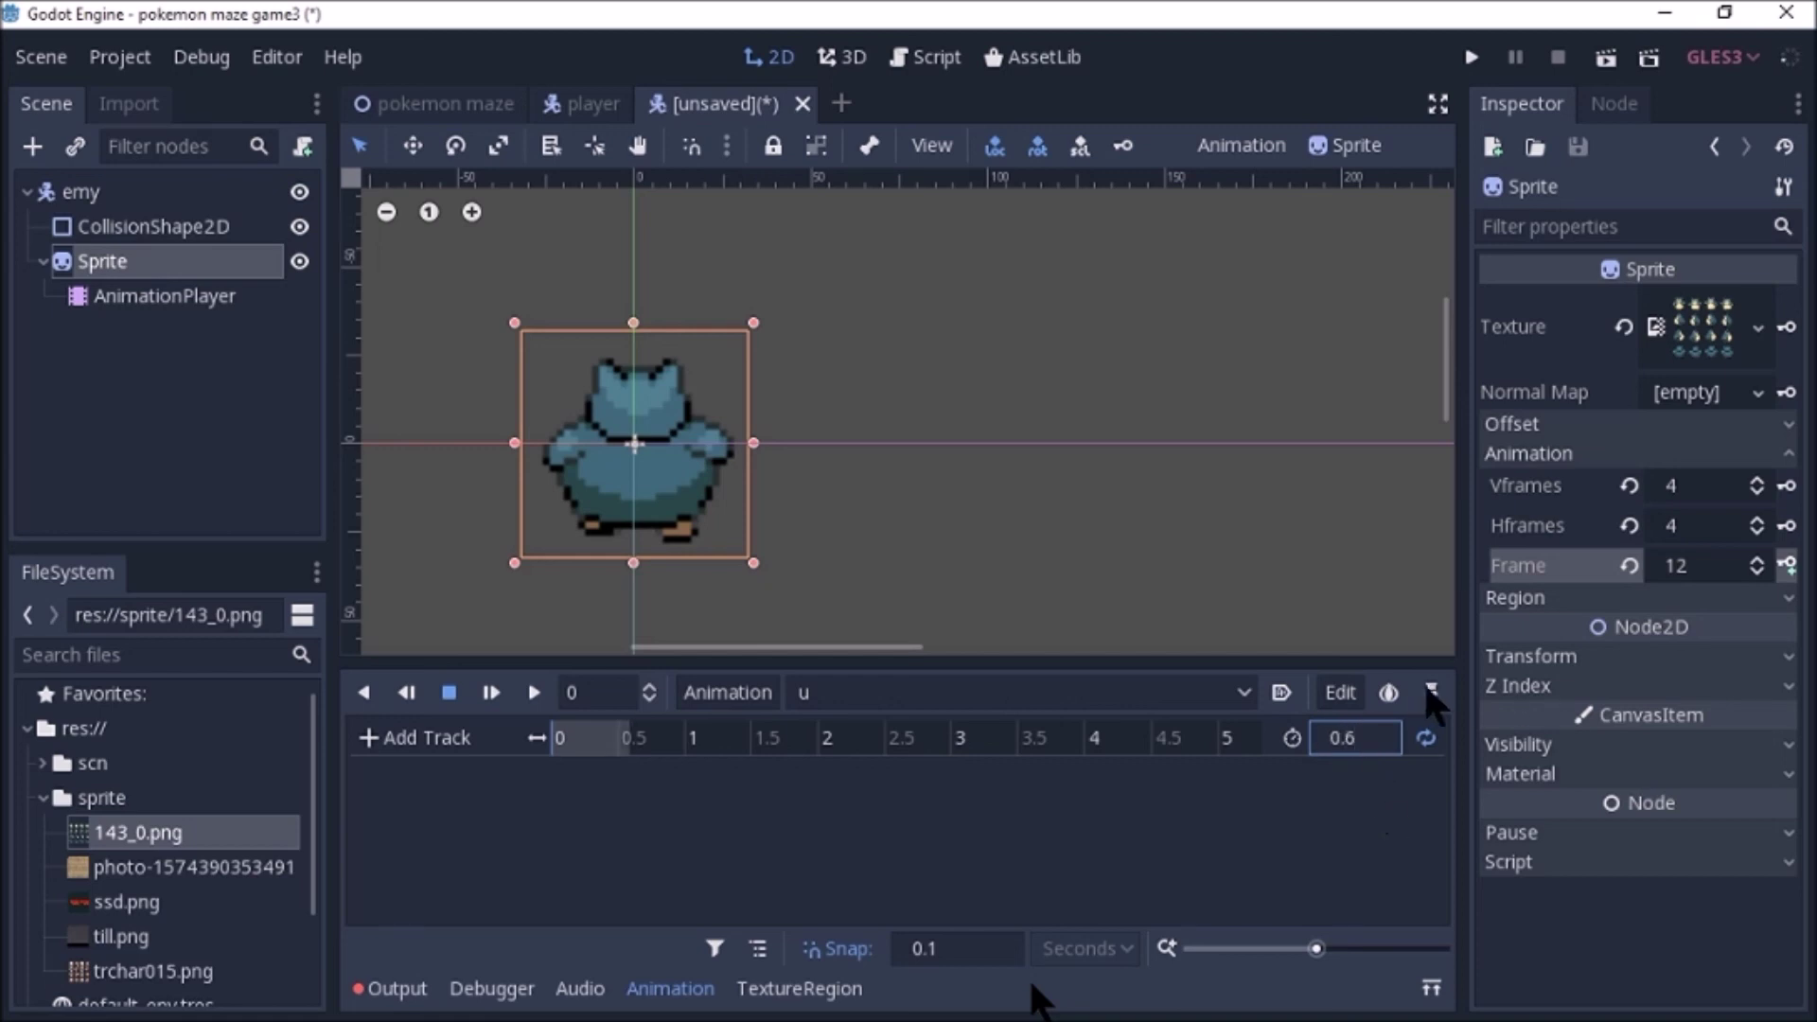
Create a frame track for the Sprite in animation u and key frames 12 to 15 at 0.1-second intervals.
click(1789, 566)
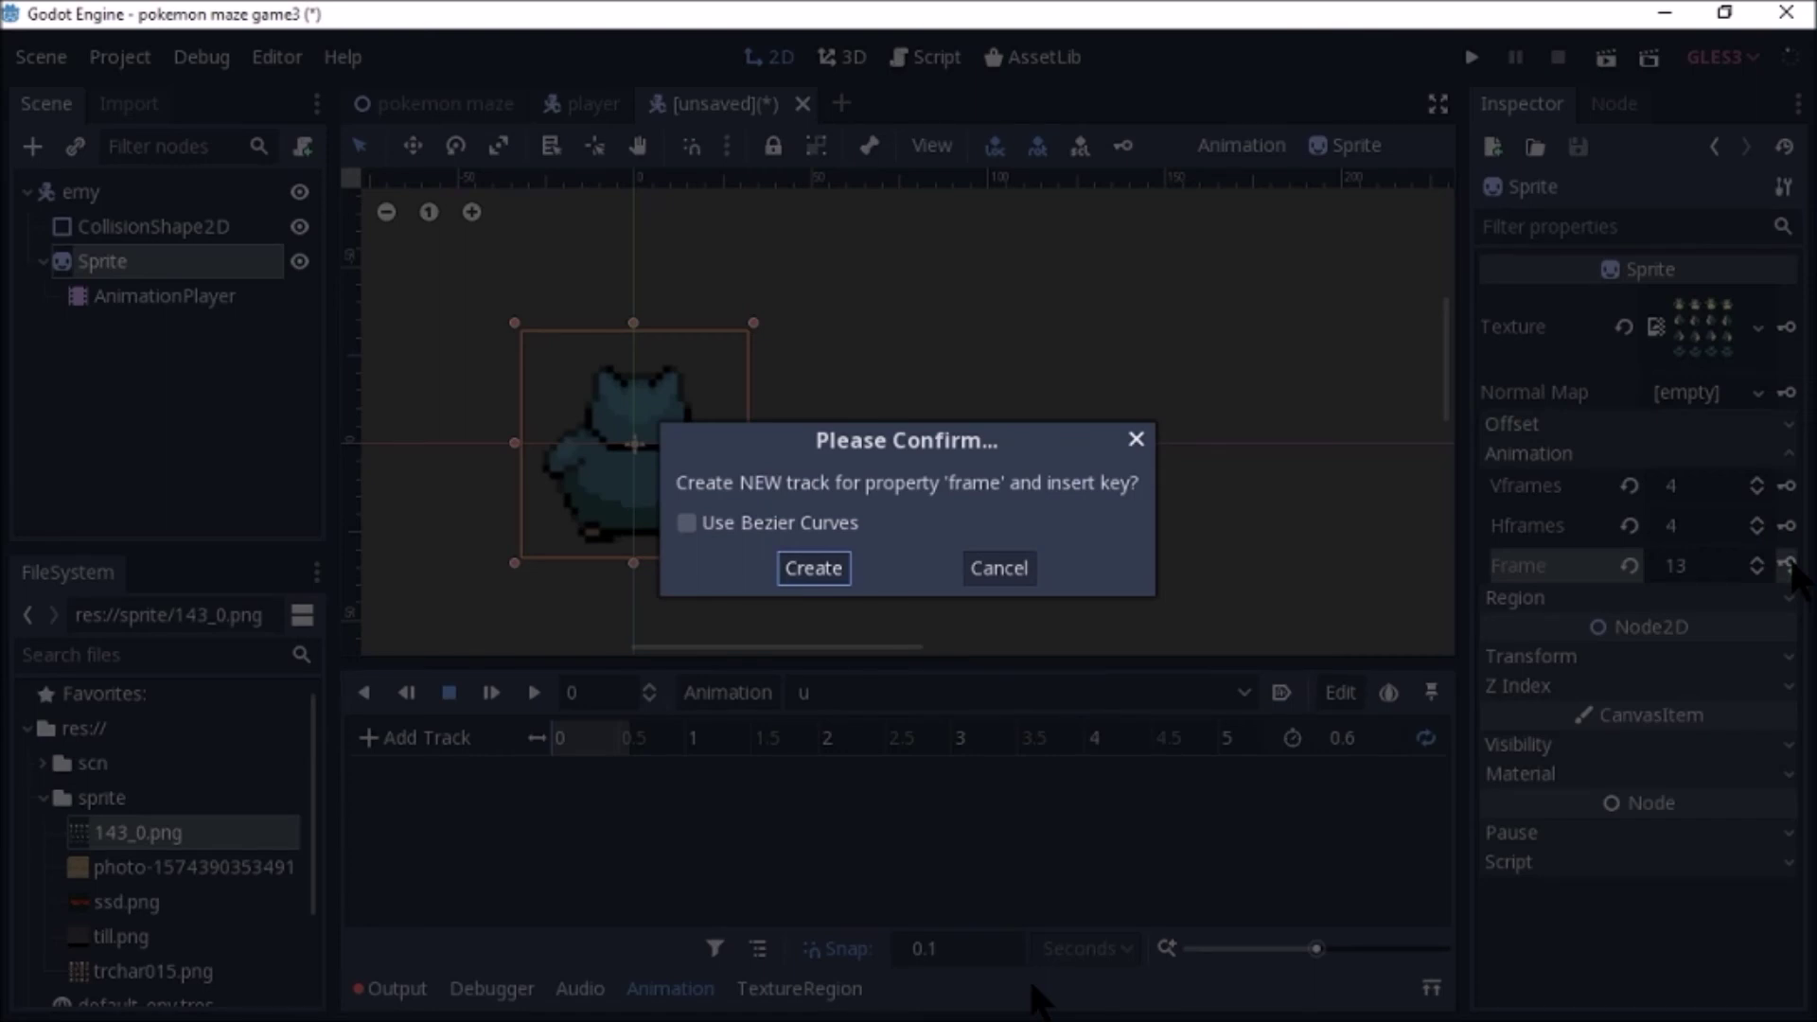
key(Return)
click(1789, 565)
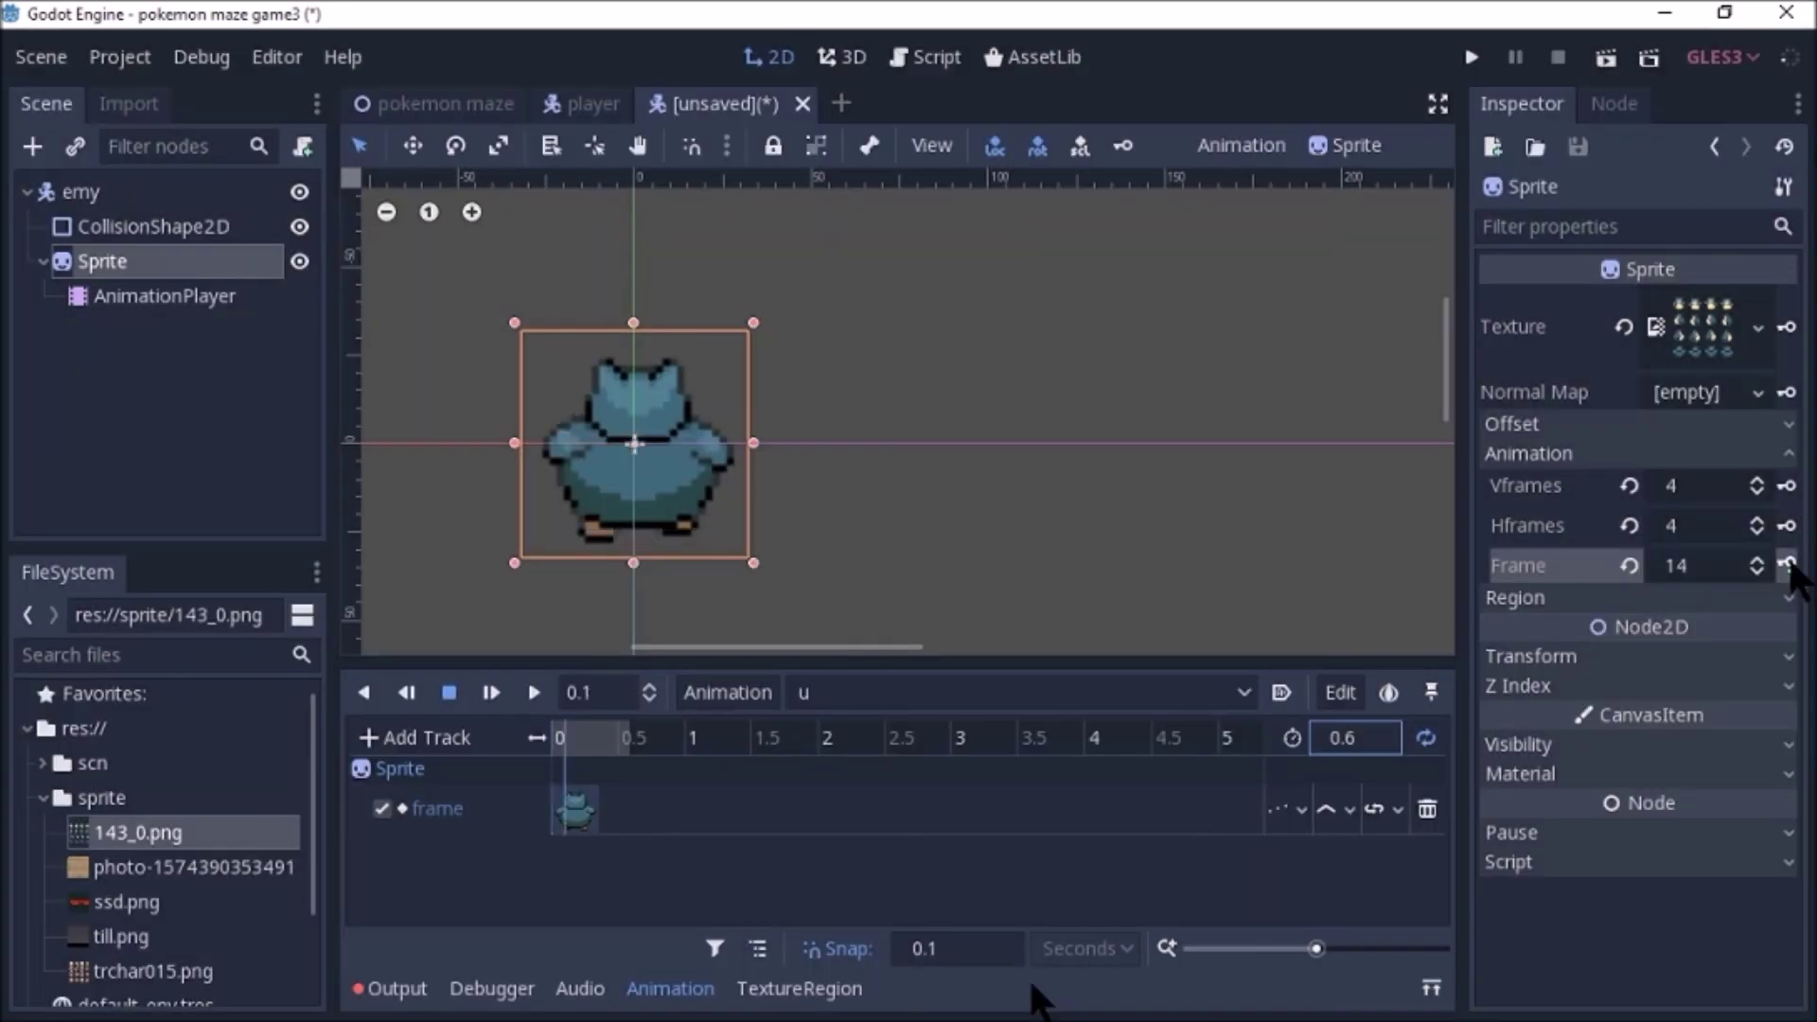
click(1789, 566)
click(1788, 566)
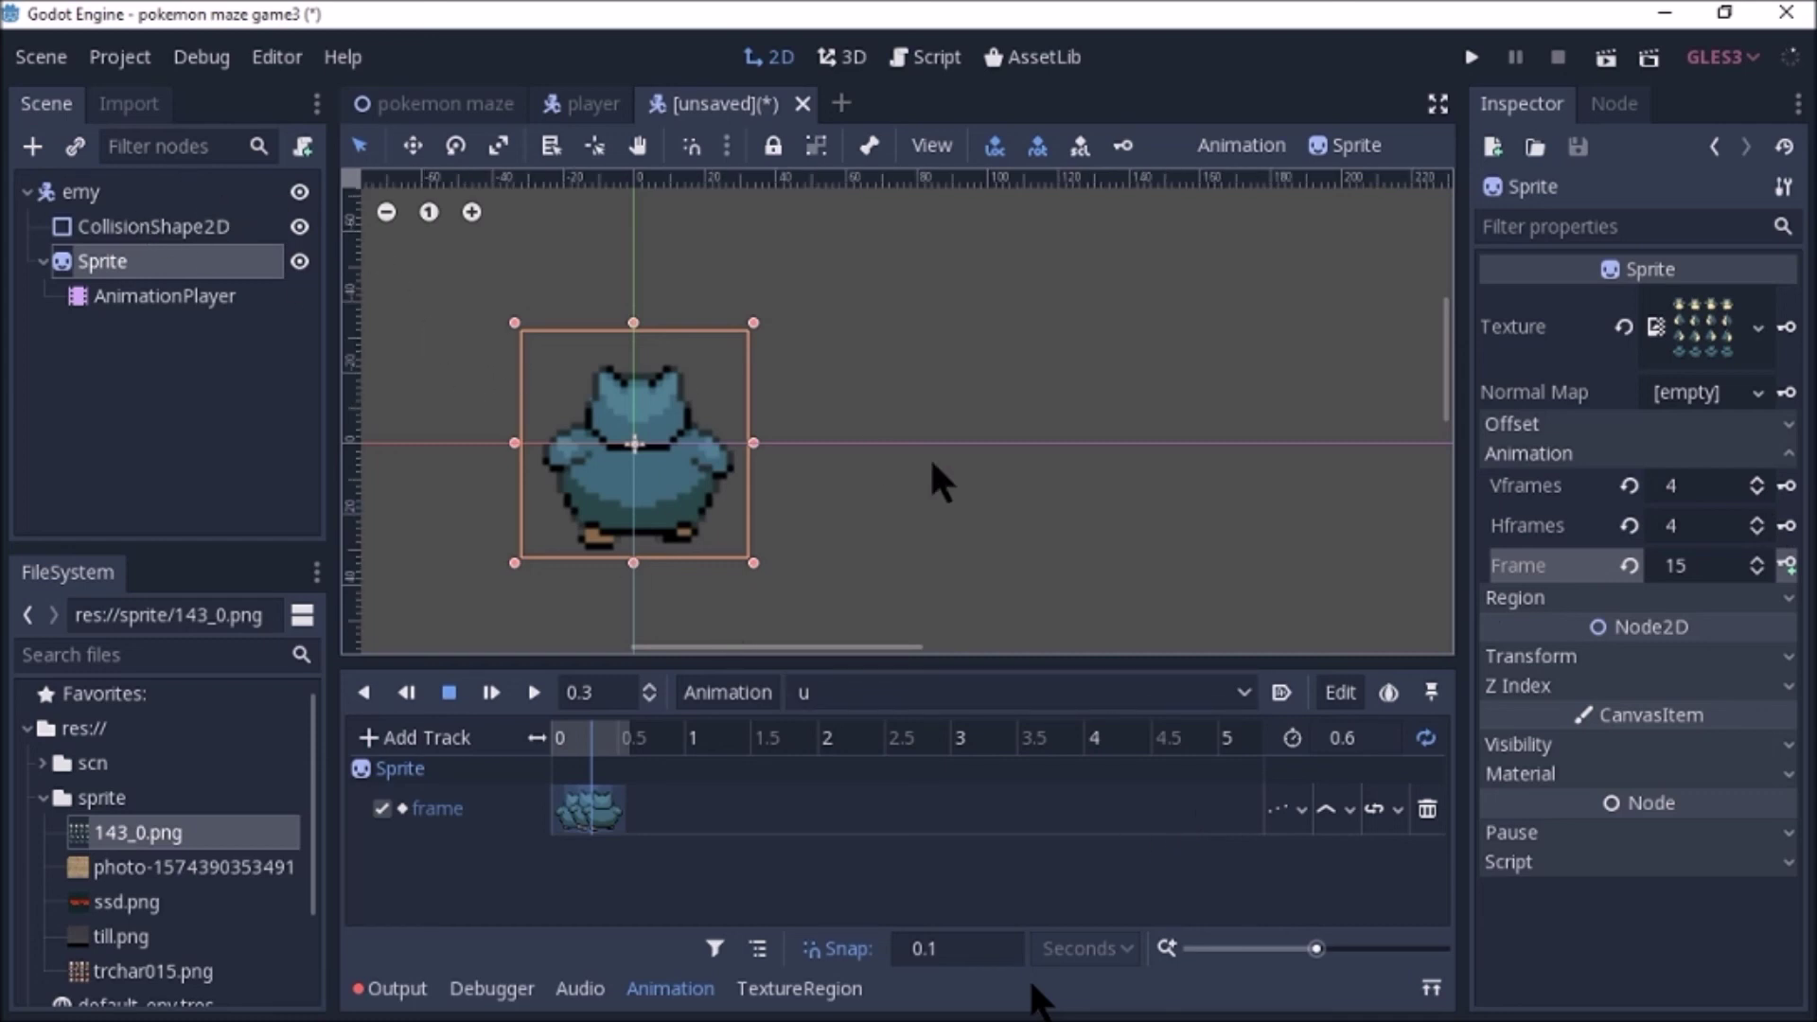
Save the enemy scene as emy.tscn in the scn folder and collapse the emy node's children.
key(ctrl+s)
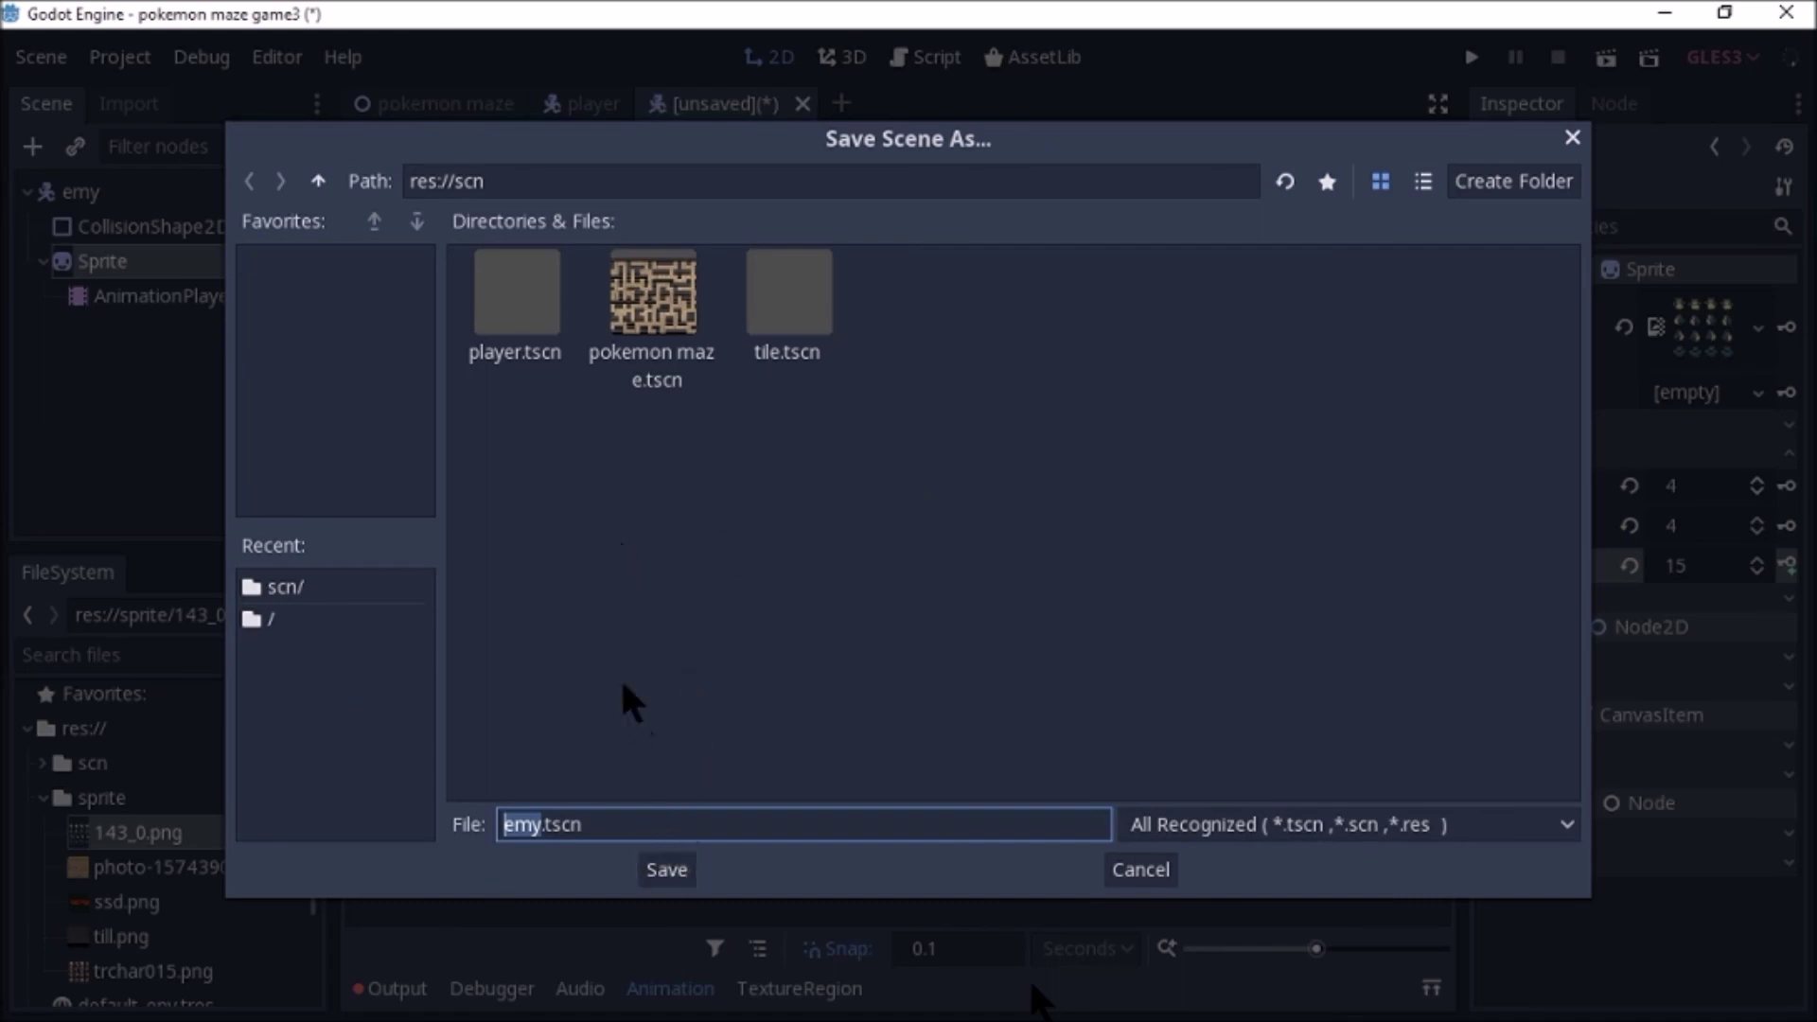
click(653, 866)
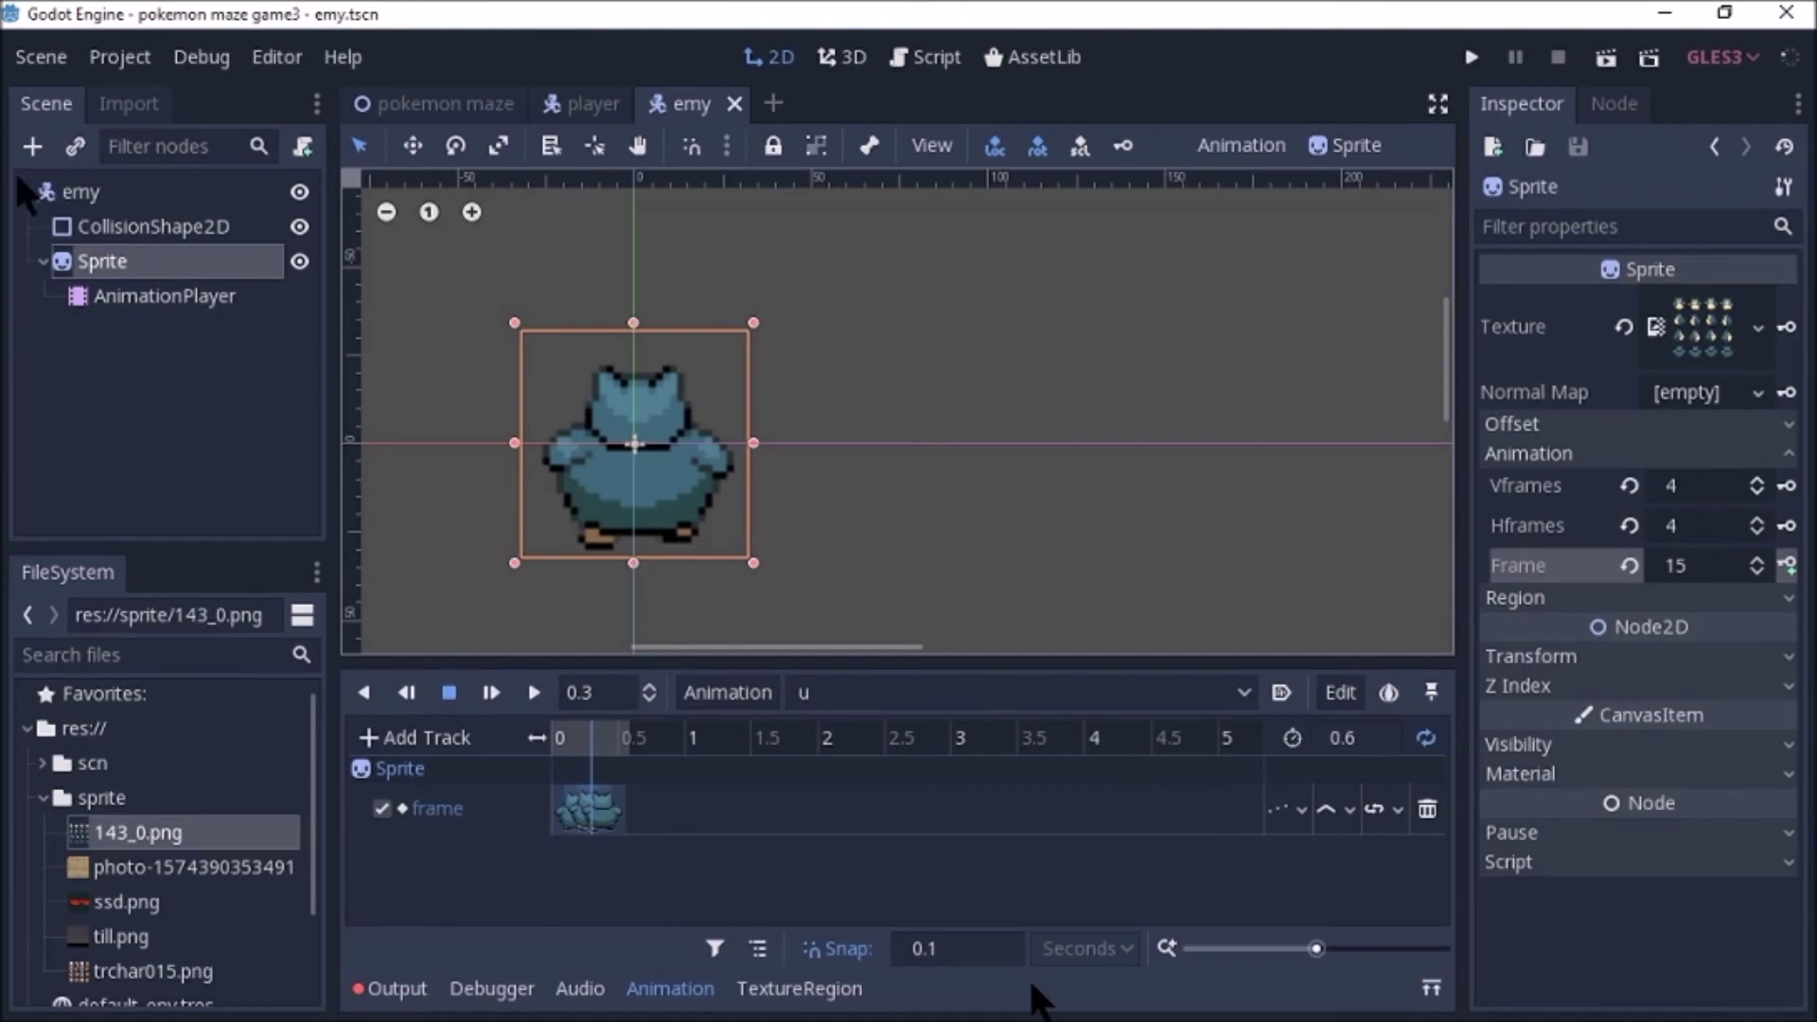
click(26, 193)
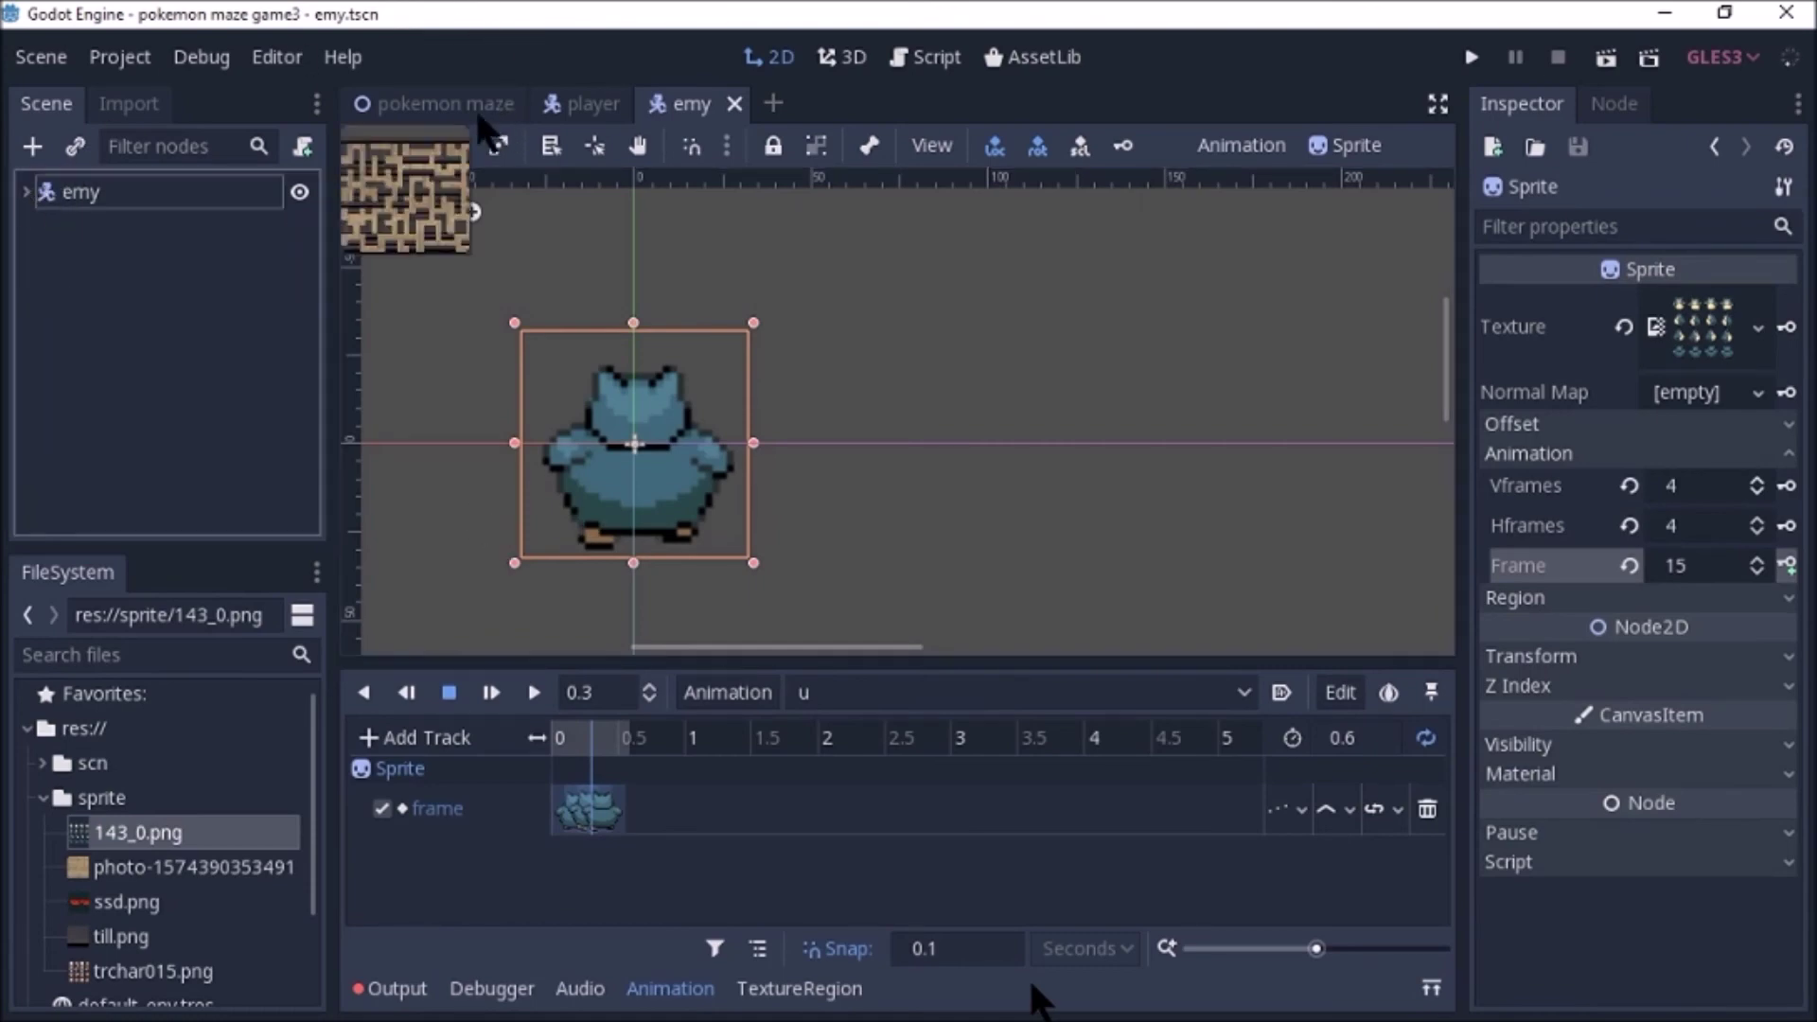
Look through the open pokemon maze, player and emy scenes, ending on the player scene.
click(452, 99)
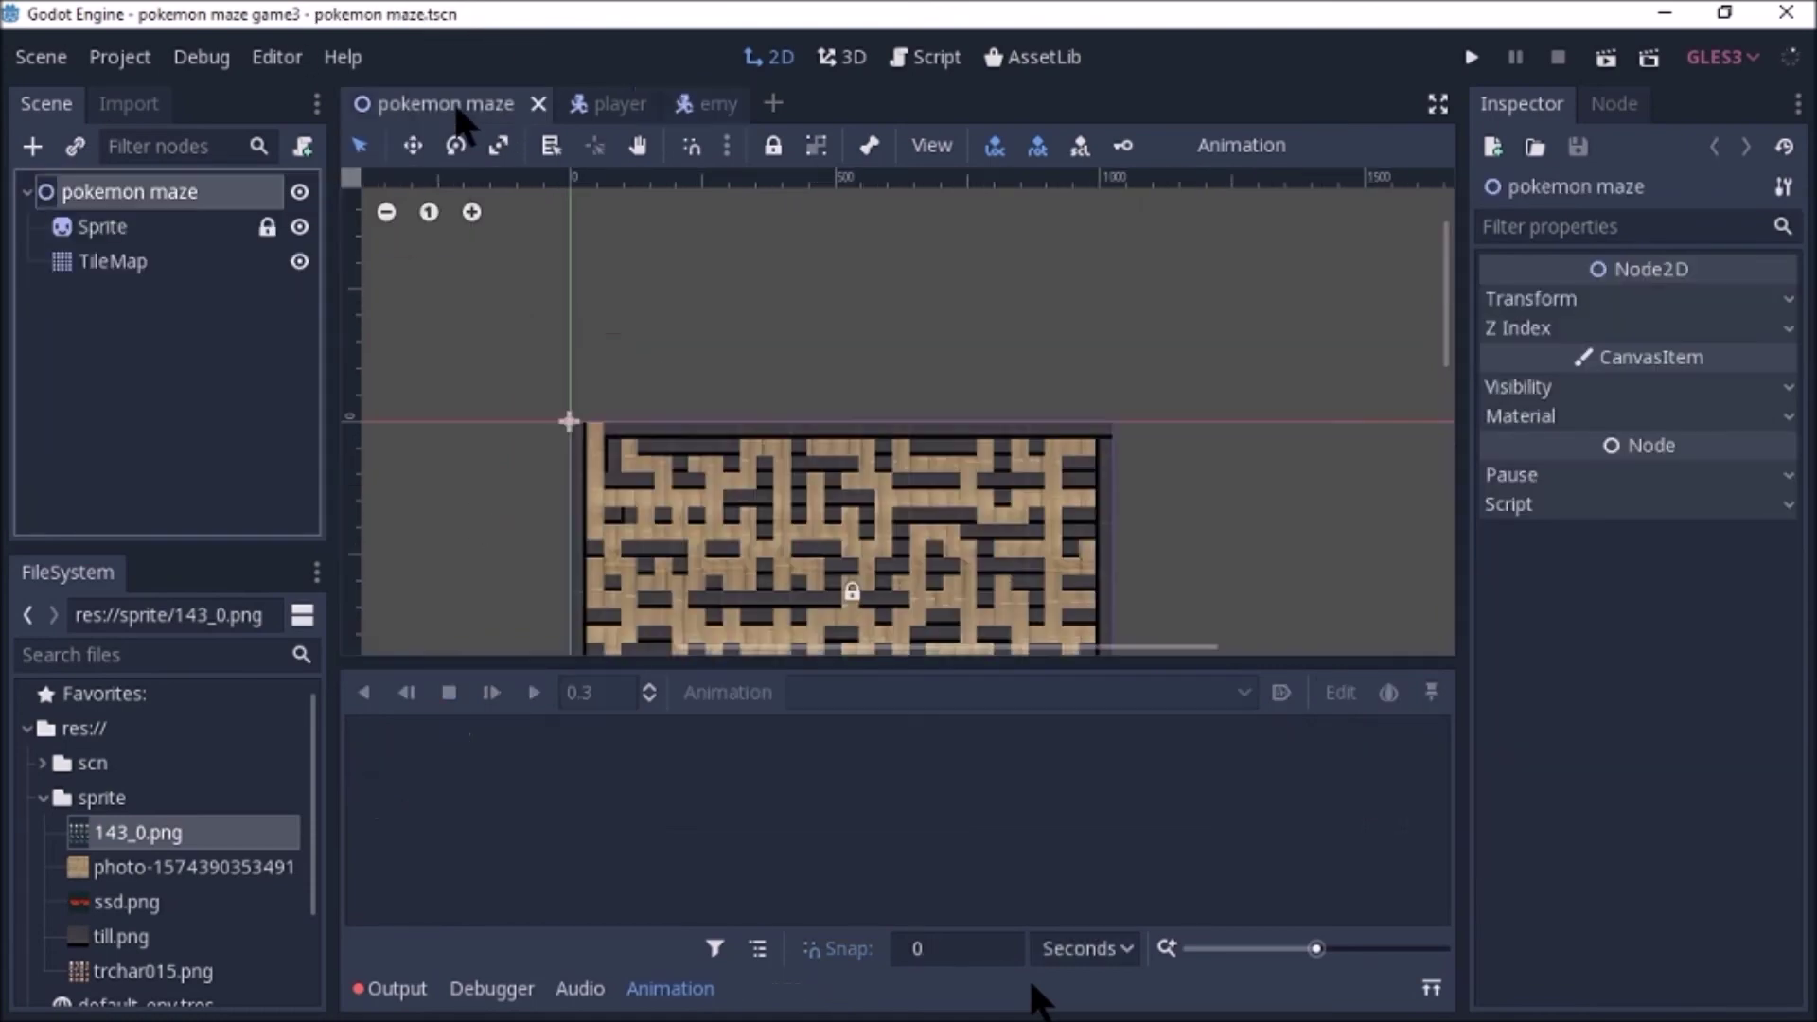
click(603, 95)
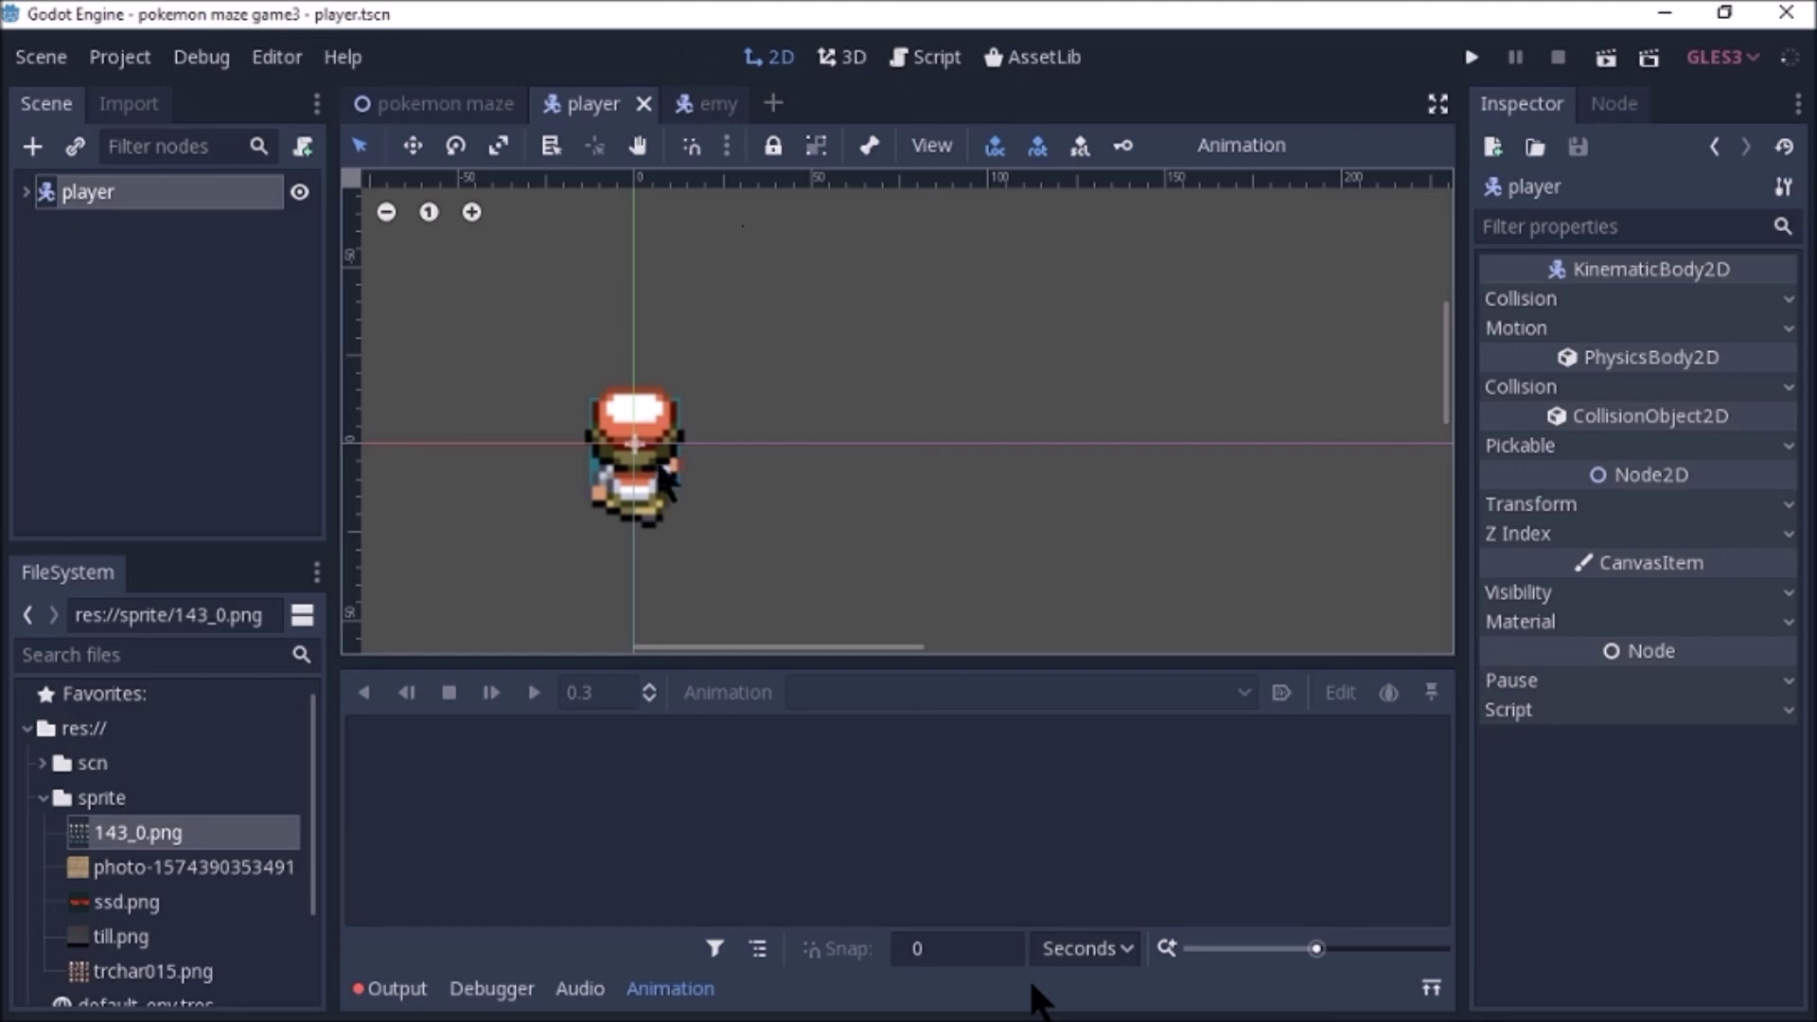
click(713, 105)
mouse_move(575, 99)
mouse_down()
mouse_move(716, 102)
mouse_move(575, 110)
mouse_up()
mouse_move(1741, 445)
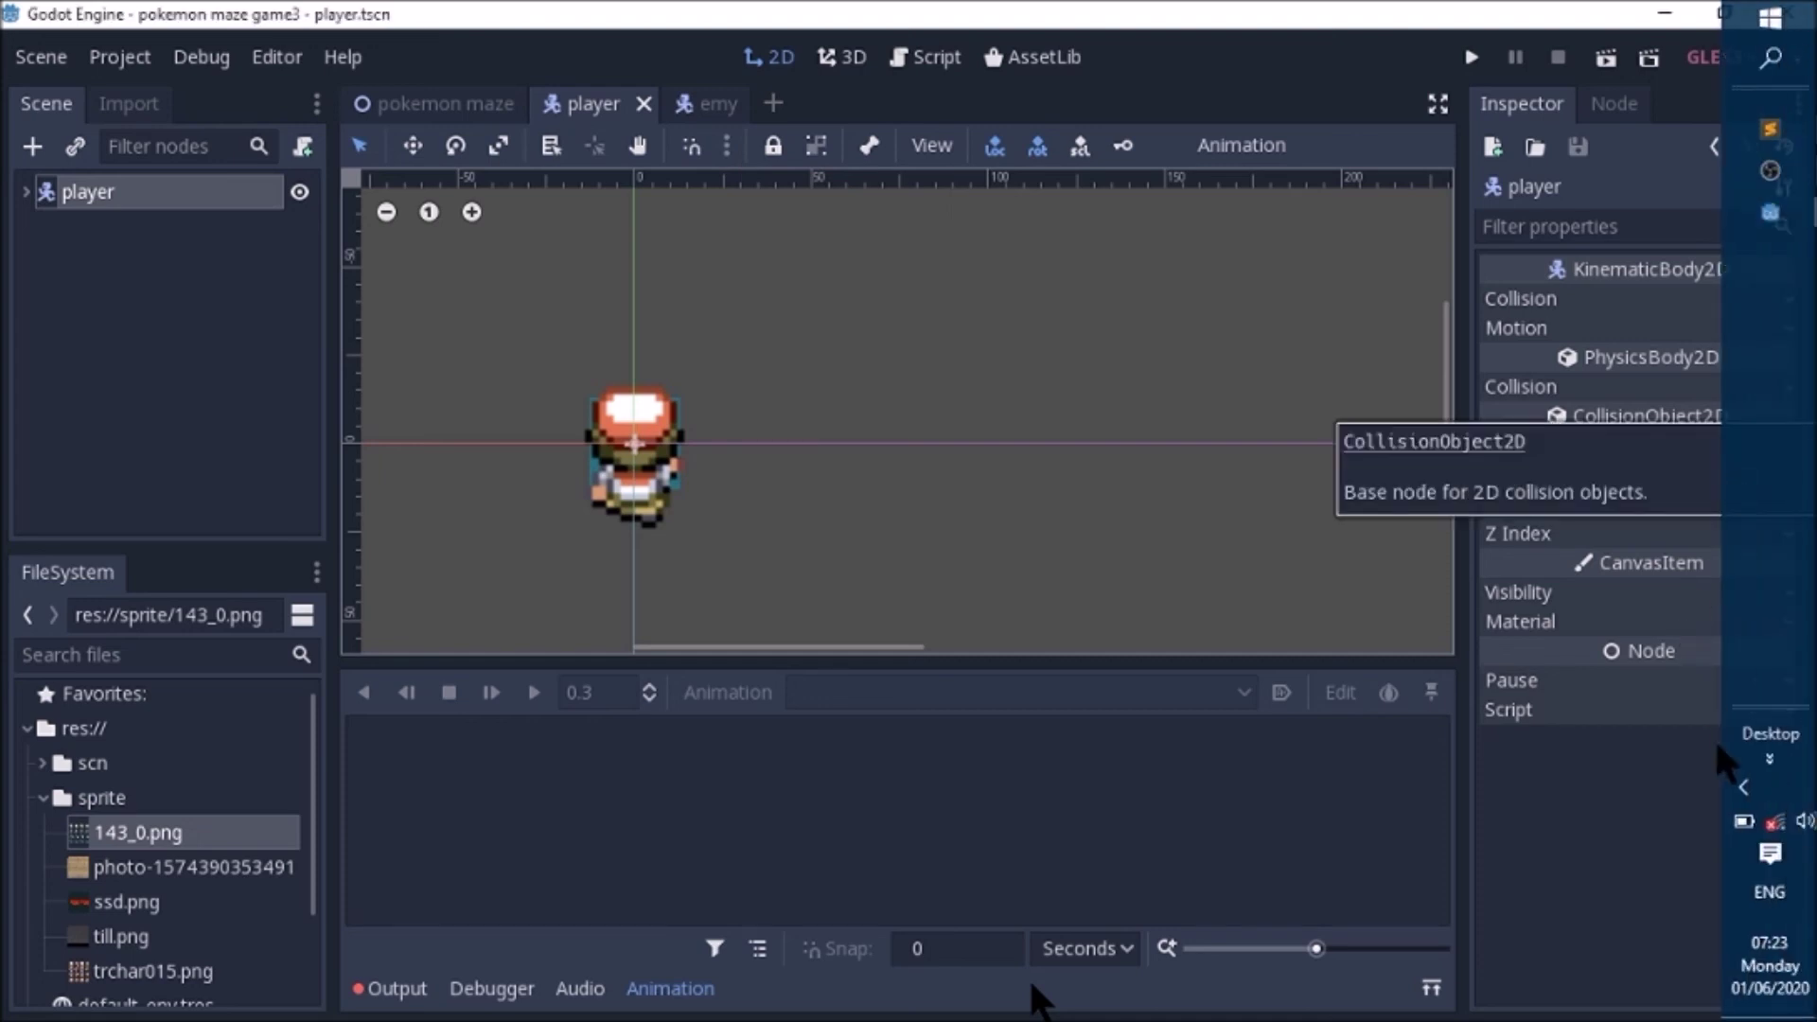
click(1744, 786)
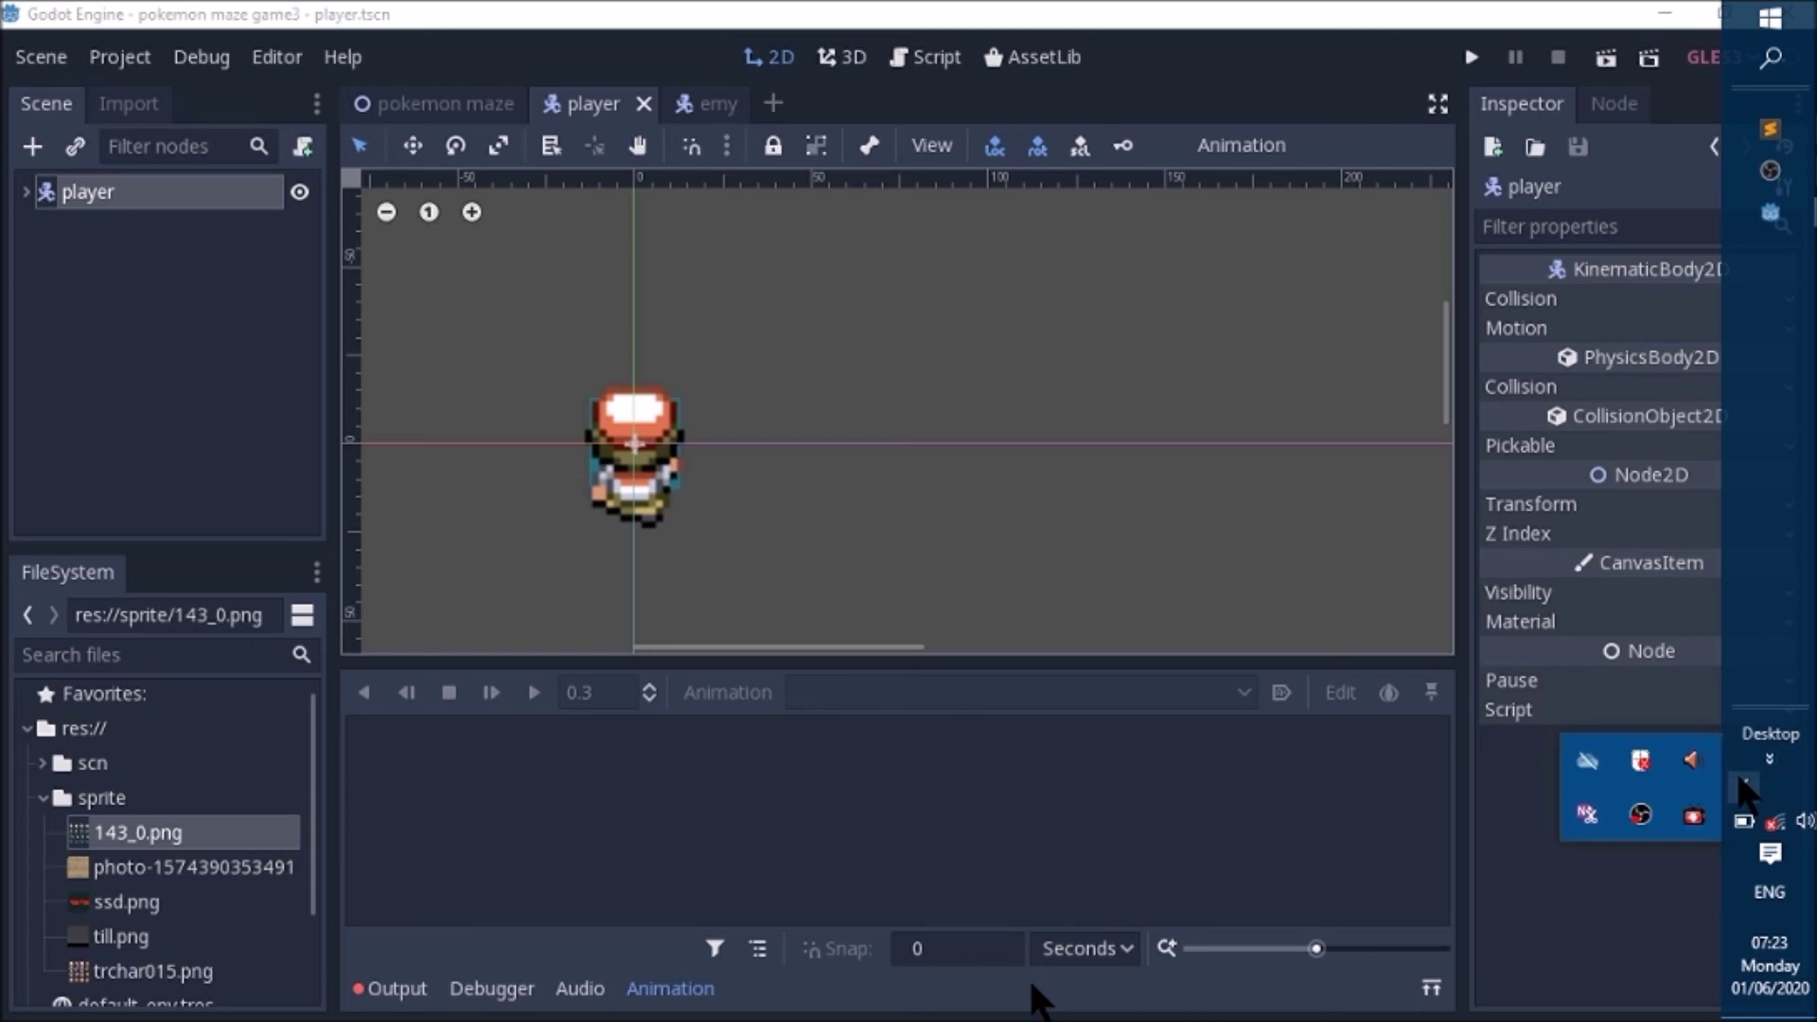